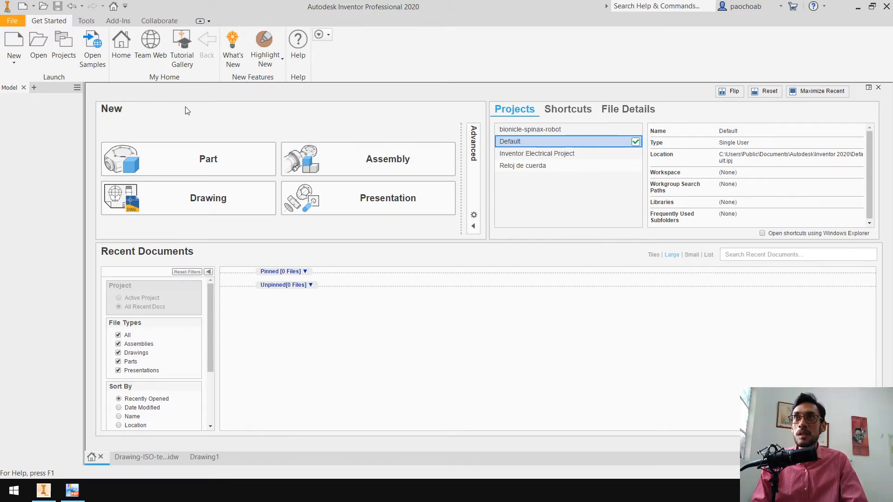
# Create a new metric drawing from the ISO.idw template
pyautogui.click(16, 65)
pyautogui.click(29, 80)
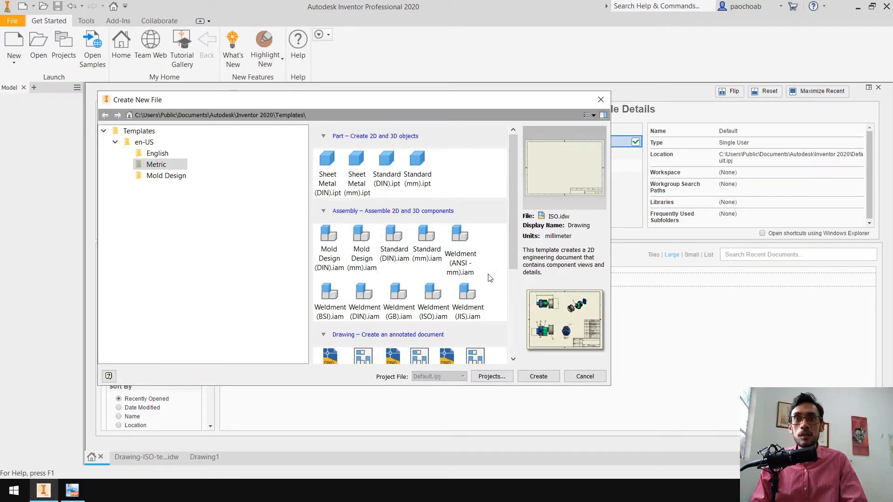
pyautogui.scroll(-3, 490, 278)
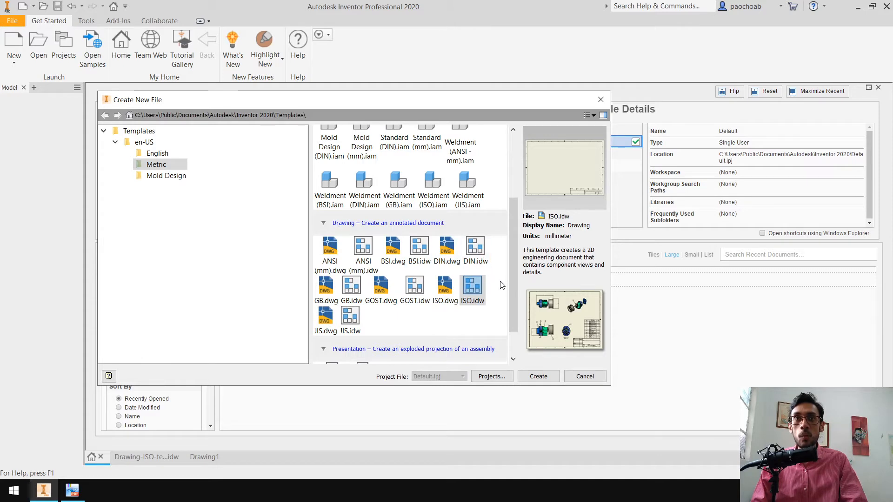
pyautogui.scroll(-1, 500, 284)
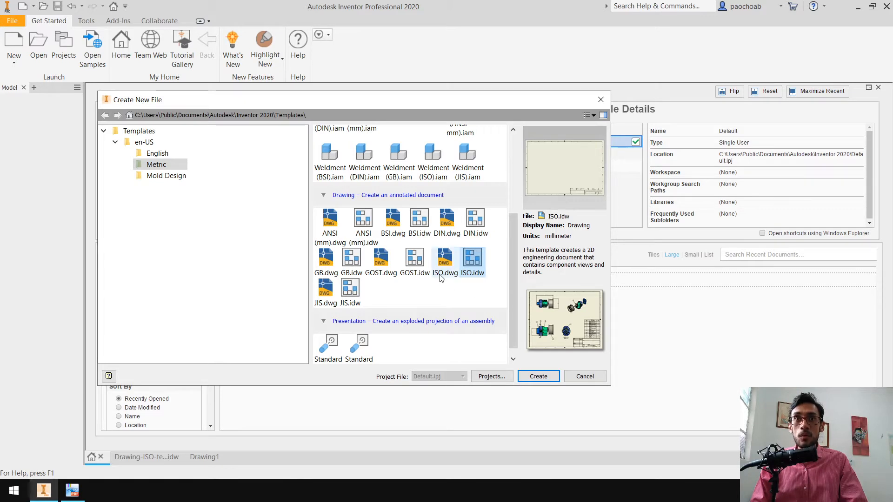
pyautogui.click(445, 262)
pyautogui.click(471, 274)
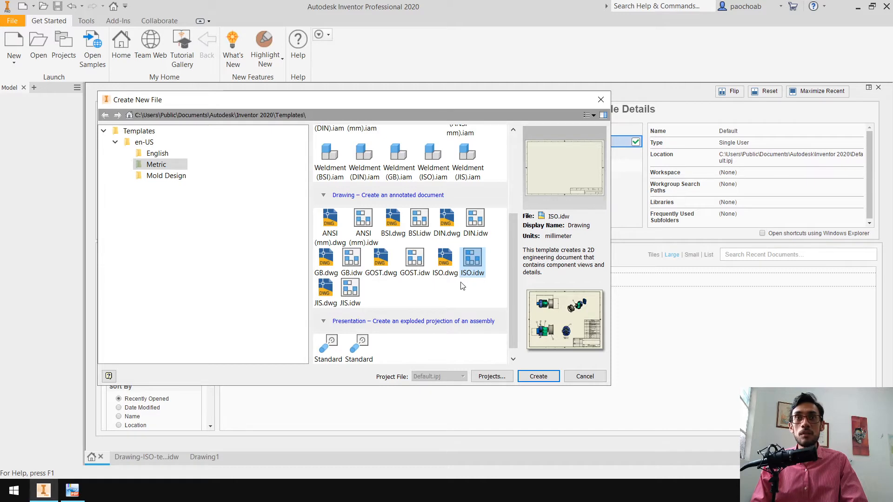
pyautogui.click(446, 269)
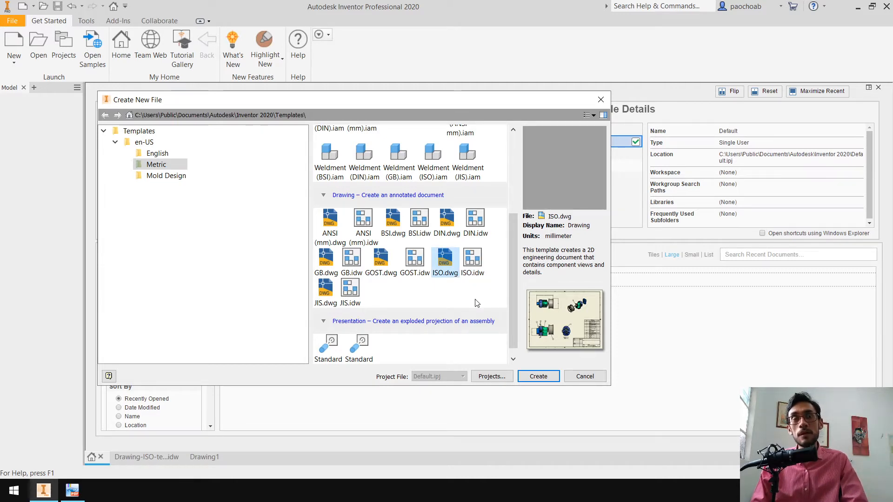
pyautogui.click(474, 272)
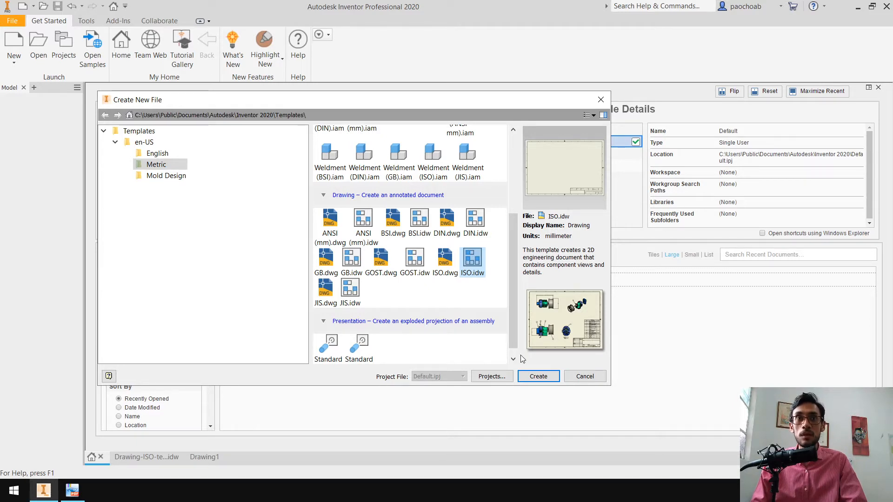
pyautogui.click(539, 377)
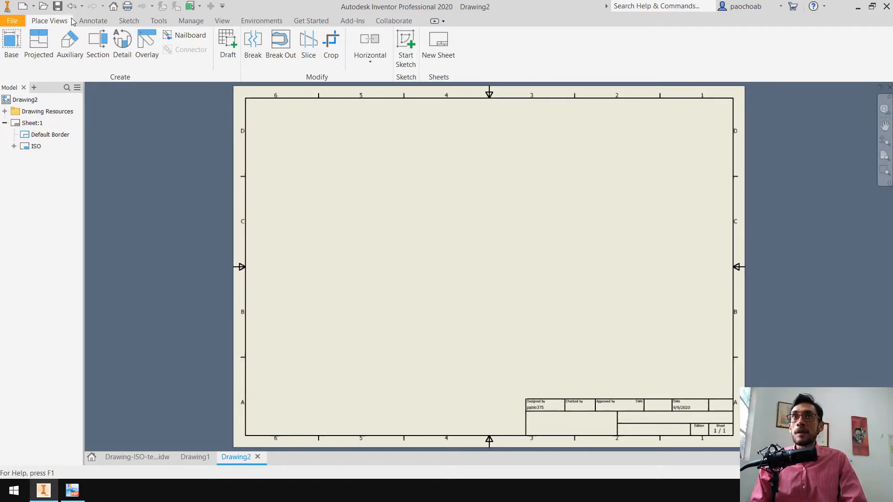
pyautogui.click(92, 21)
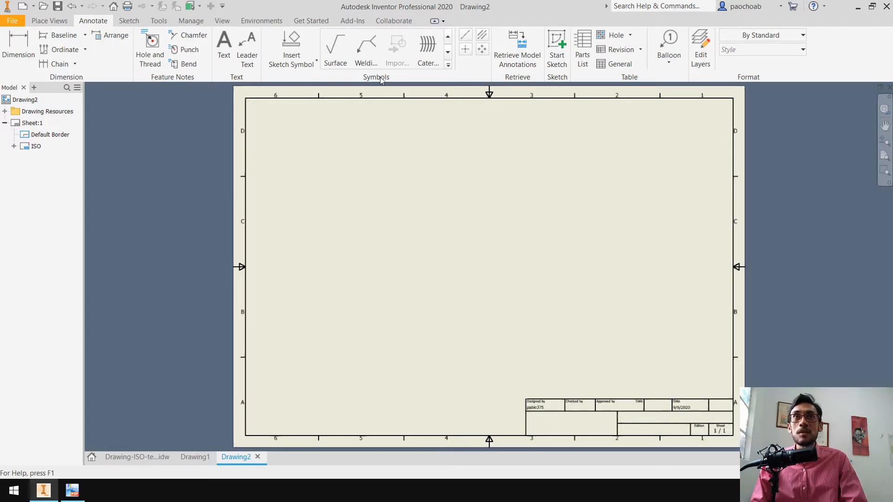
pyautogui.click(132, 20)
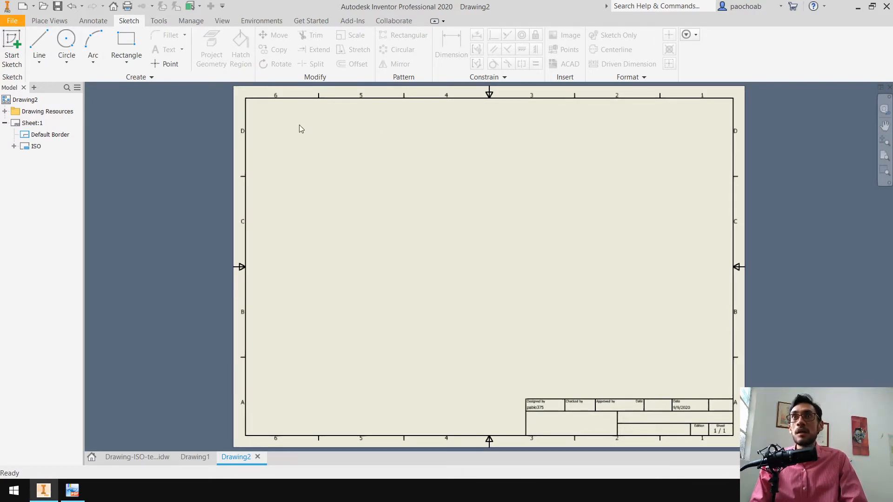
pyautogui.click(165, 26)
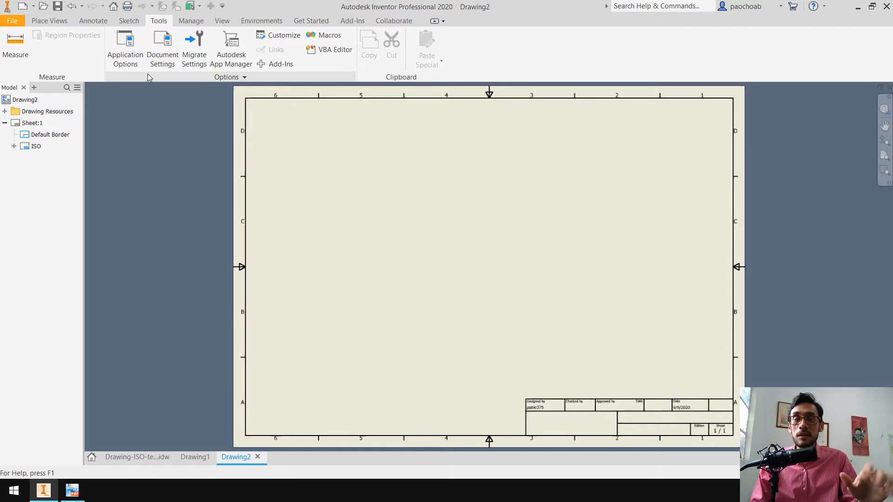
pyautogui.click(191, 20)
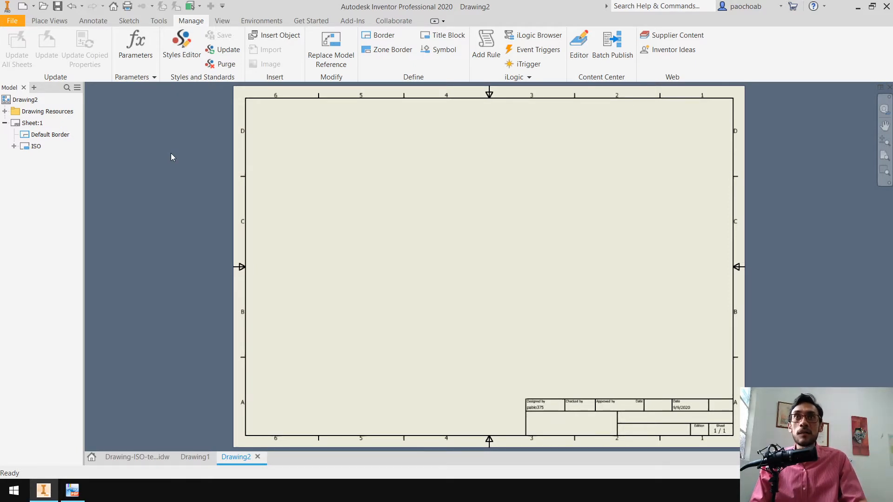
pyautogui.click(227, 22)
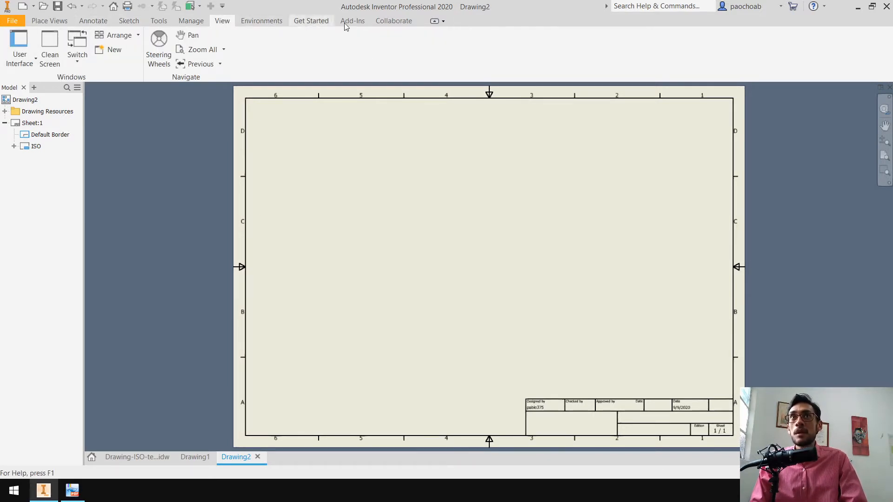
pyautogui.click(50, 21)
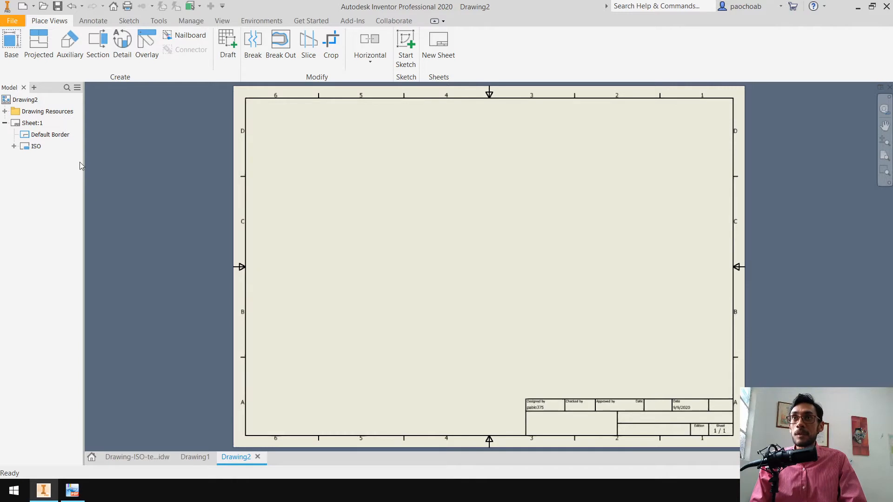
# Expand Drawing Resources and examine its Sheet Formats, Borders, Title Blocks and Sketch Symbols categories
pyautogui.click(25, 112)
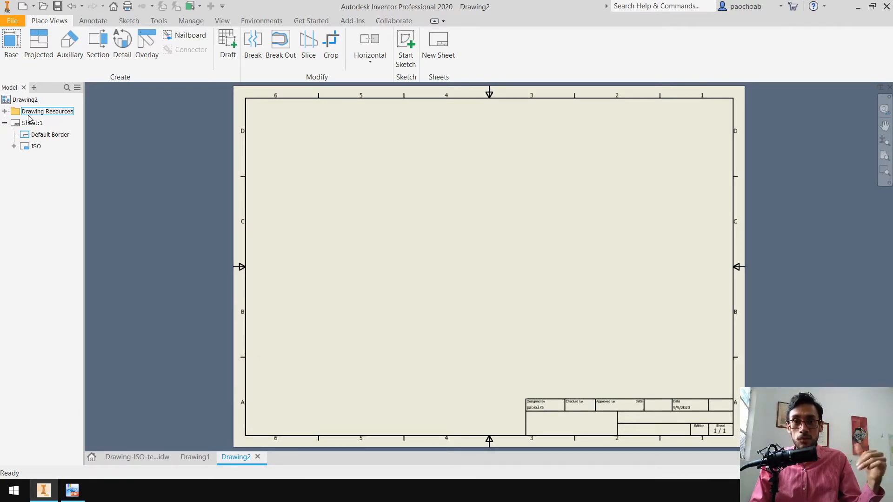
pyautogui.click(5, 112)
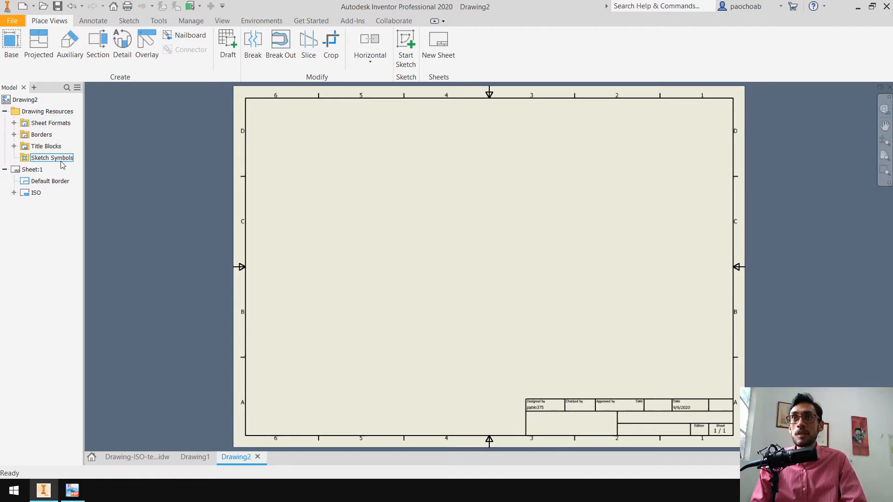
pyautogui.click(43, 136)
pyautogui.click(52, 145)
pyautogui.click(53, 124)
pyautogui.click(52, 136)
pyautogui.click(52, 146)
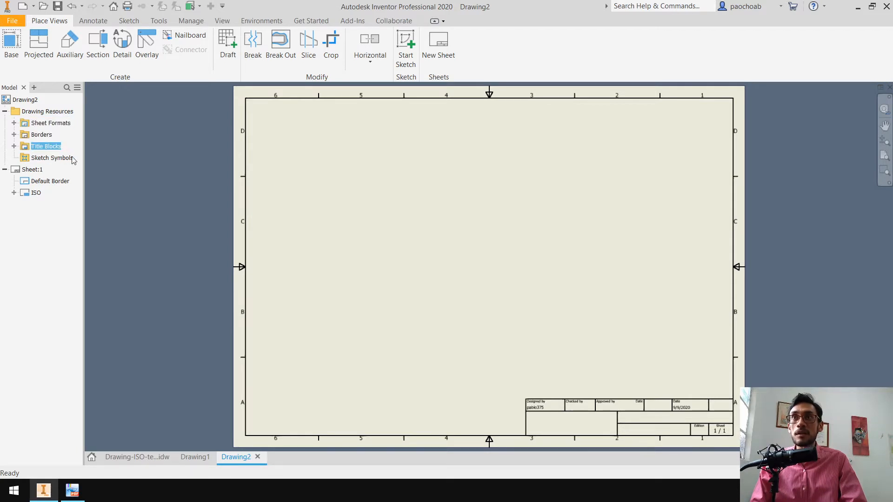
pyautogui.click(70, 157)
pyautogui.click(80, 153)
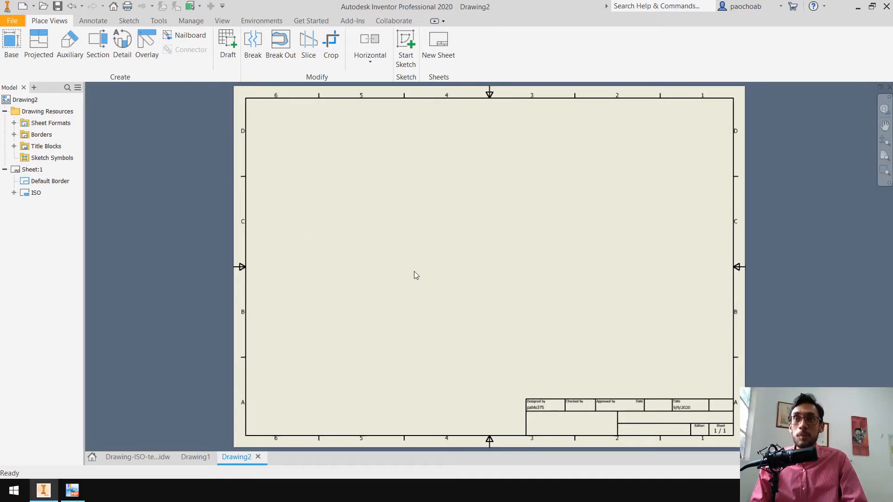
# Examine the default border and the ISO title block placed on Sheet:1 and how they relate to the drawing resources
pyautogui.click(56, 182)
pyautogui.click(37, 194)
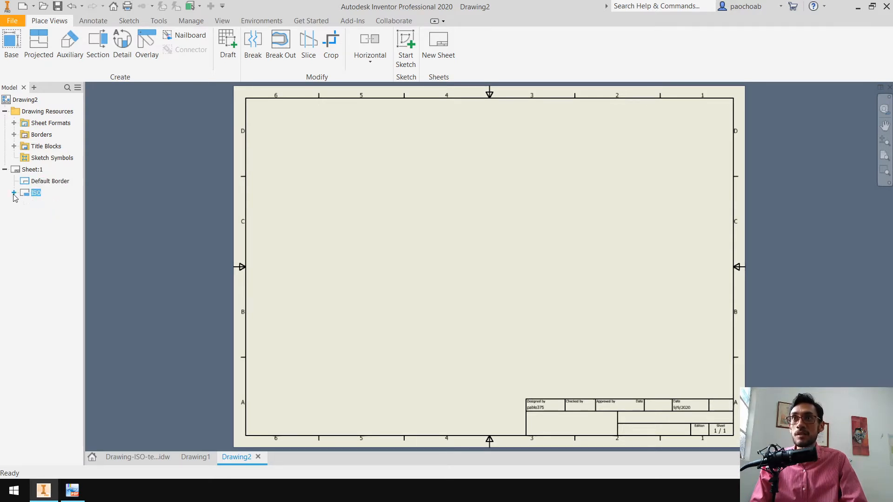
pyautogui.click(64, 184)
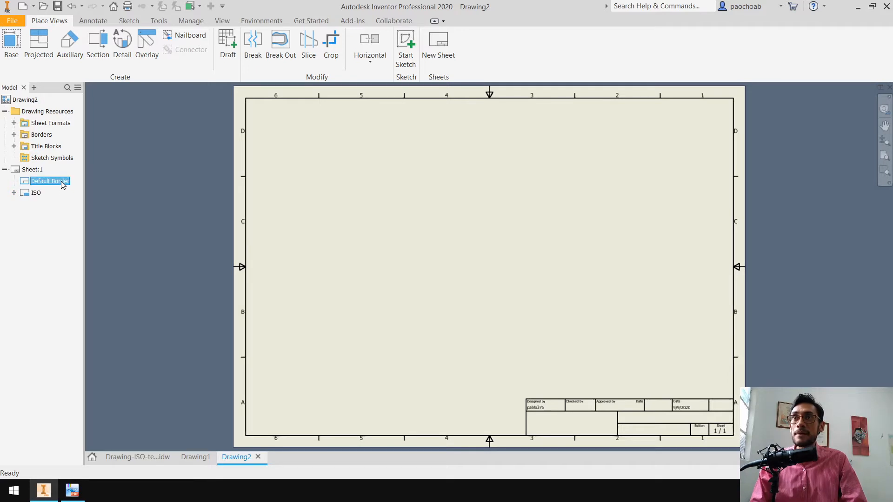
pyautogui.click(65, 203)
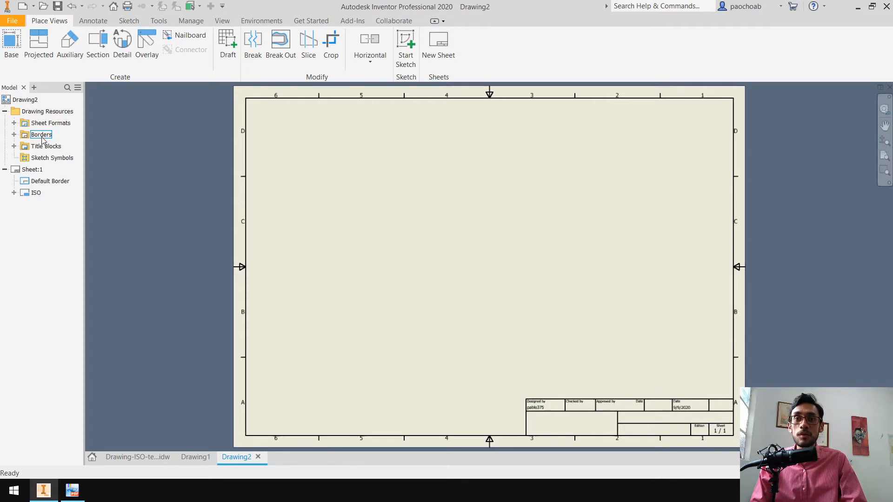
pyautogui.click(46, 182)
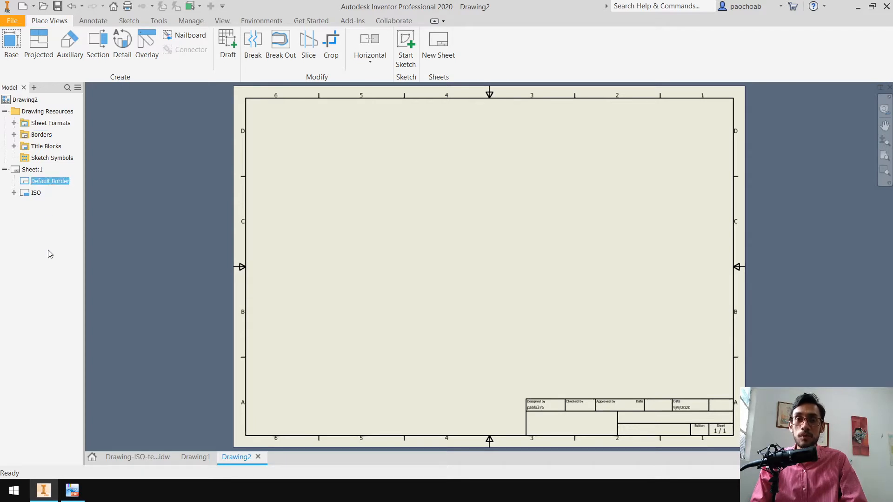
pyautogui.click(35, 192)
pyautogui.click(58, 147)
pyautogui.click(47, 181)
pyautogui.click(35, 193)
pyautogui.moveTo(240, 124); pyautogui.dragTo(337, 198)
pyautogui.moveTo(222, 88); pyautogui.dragTo(438, 223)
pyautogui.moveTo(503, 357); pyautogui.dragTo(777, 445)
pyautogui.moveTo(490, 343); pyautogui.dragTo(777, 445)
pyautogui.moveTo(776, 373); pyautogui.dragTo(489, 441)
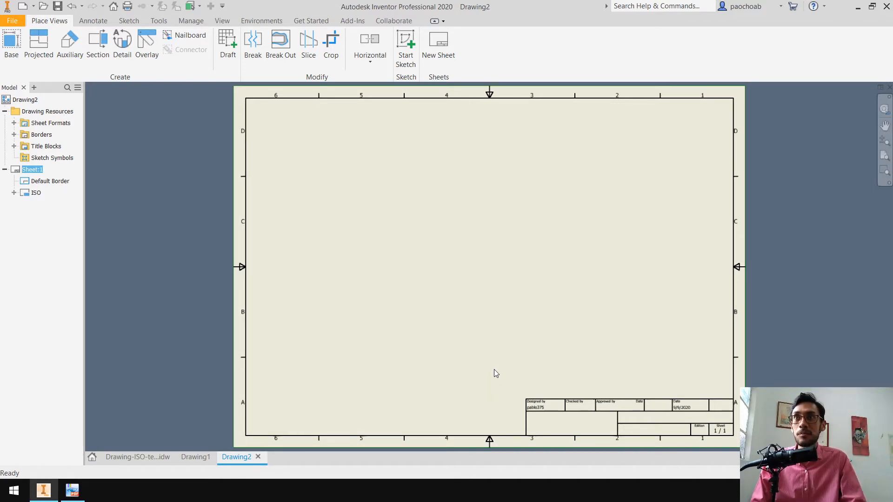
pyautogui.click(46, 224)
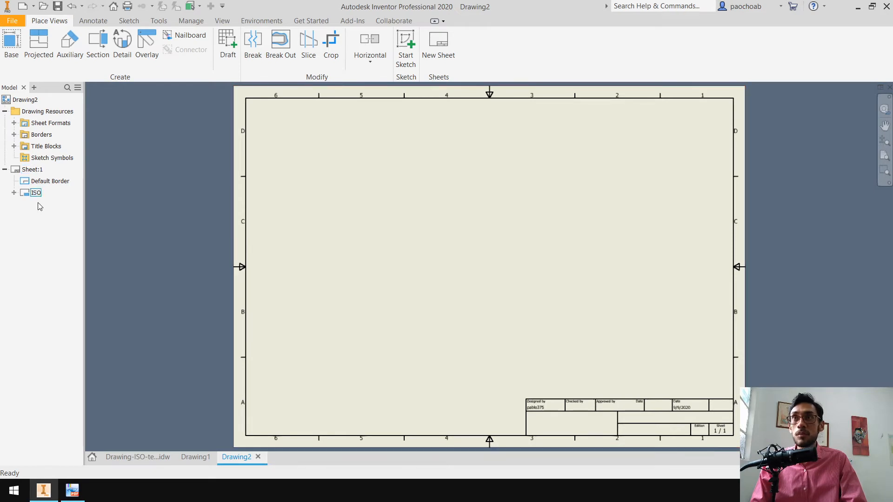
# Delete the default border from Sheet:1
pyautogui.rightClick(48, 183)
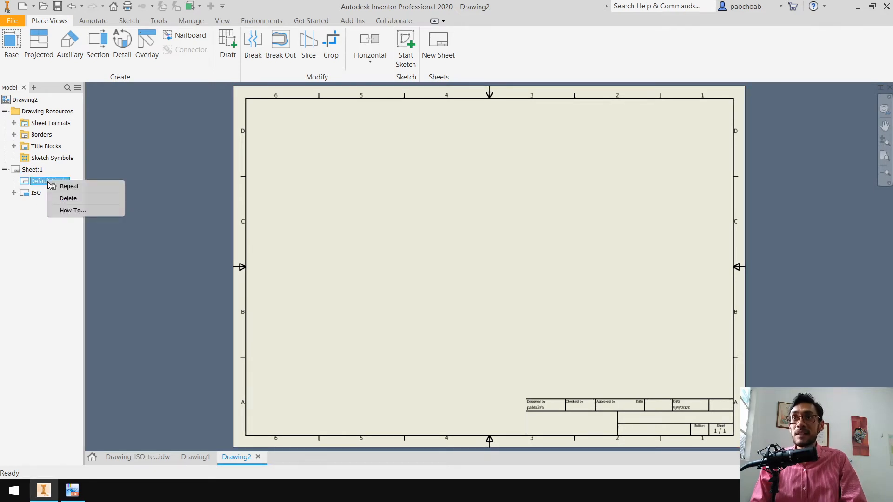
pyautogui.click(20, 248)
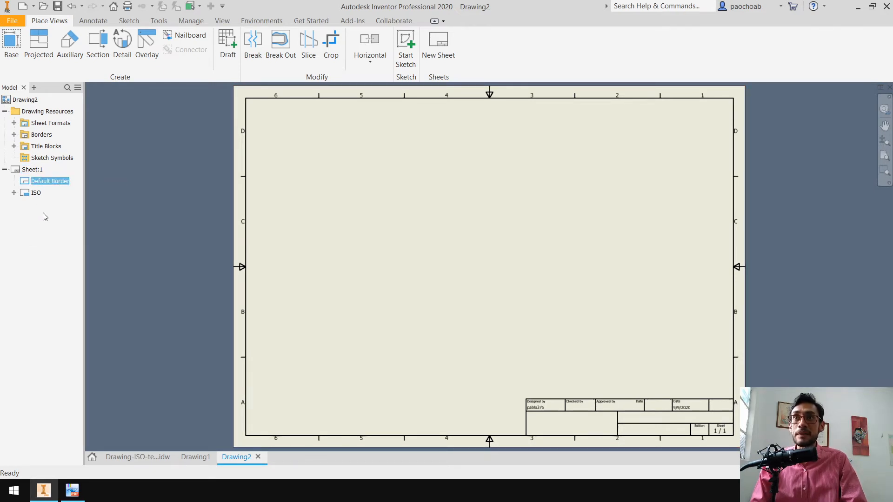
pyautogui.rightClick(56, 181)
pyautogui.click(77, 202)
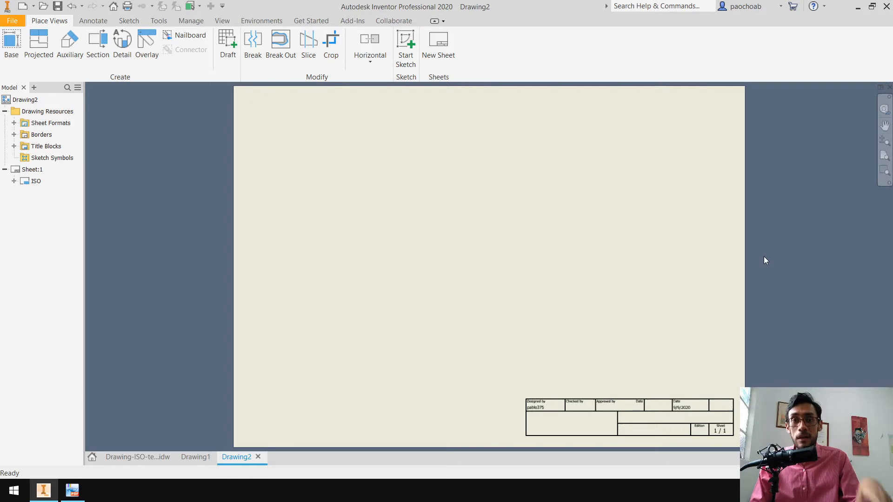
# Inspect the fields and dimensions in the ISO title block definition, and leave the sketch without saving edits
pyautogui.rightClick(36, 181)
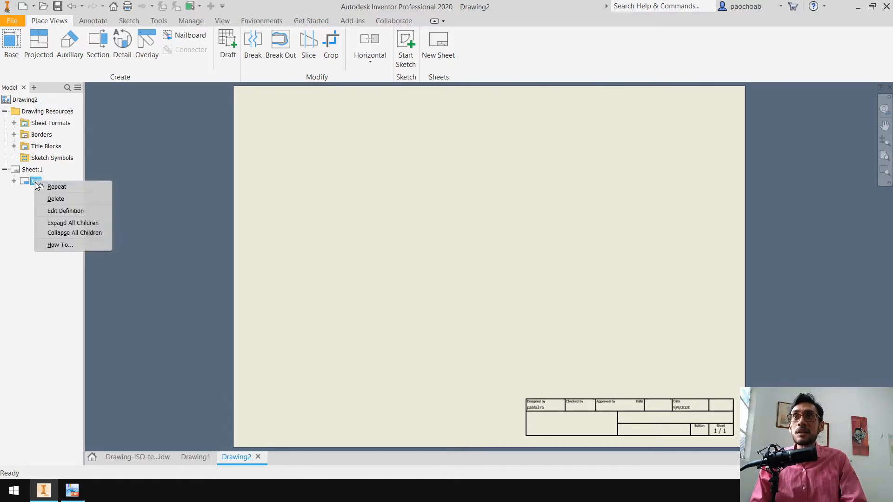
pyautogui.click(65, 210)
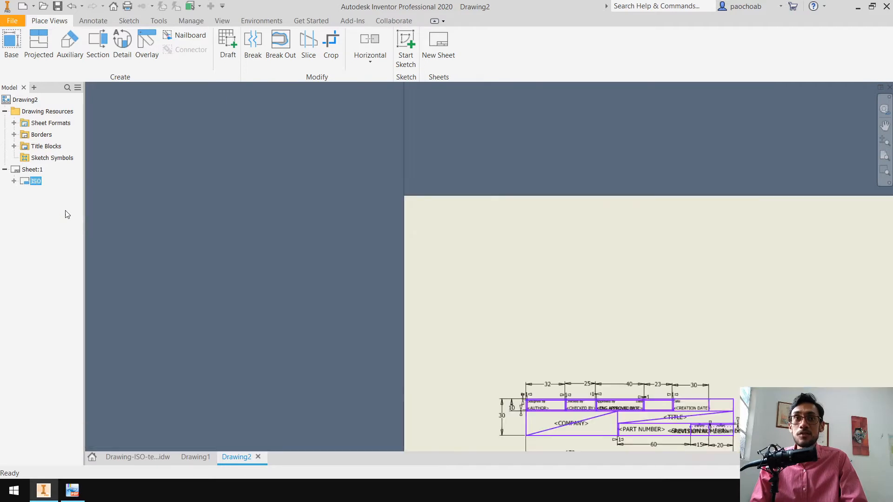
pyautogui.scroll(-5, 561, 266)
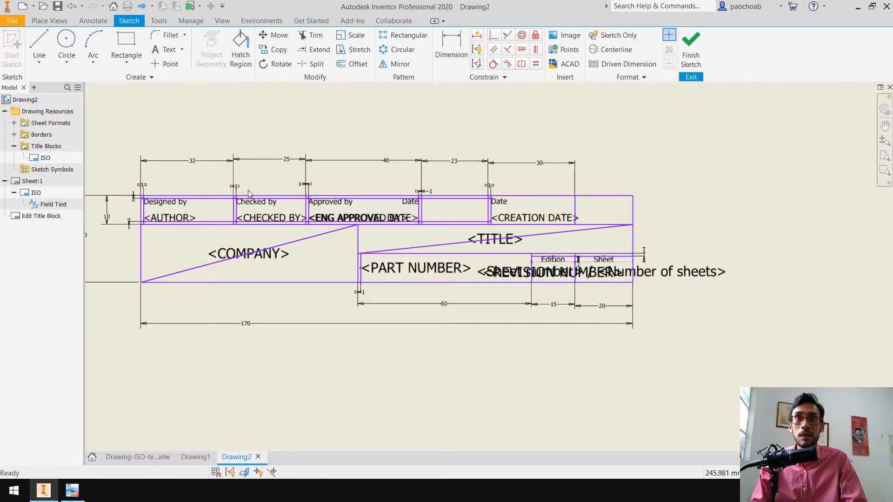
pyautogui.moveTo(464, 221); pyautogui.dragTo(577, 255, button='middle')
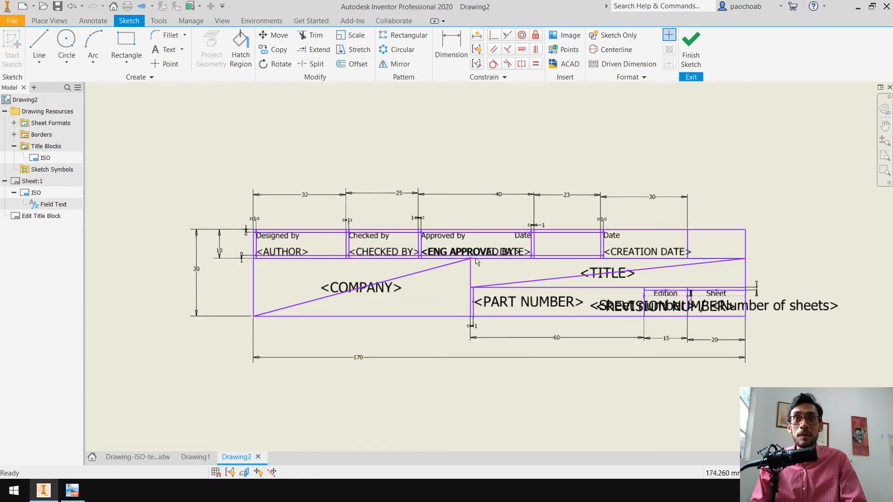
pyautogui.click(619, 306)
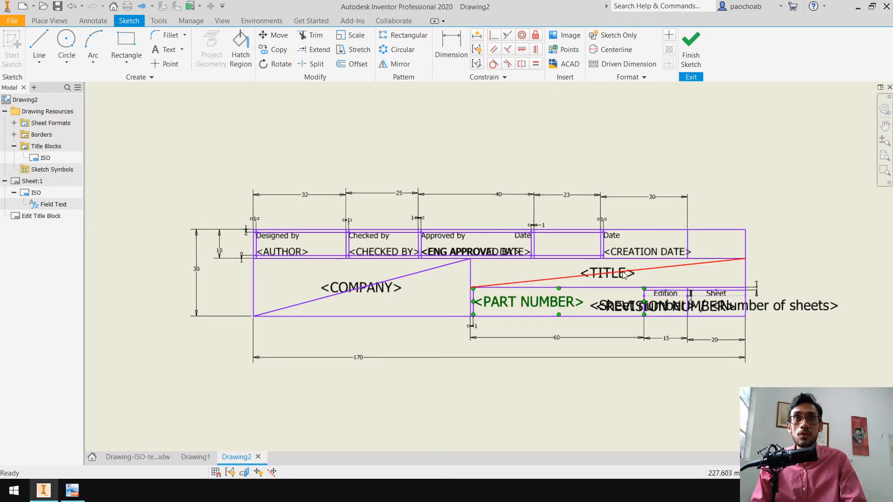
pyautogui.click(691, 56)
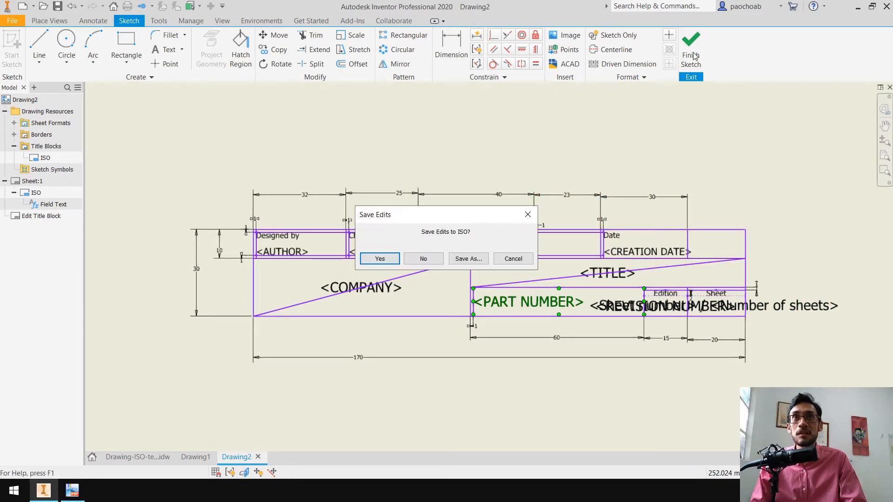
pyautogui.click(415, 263)
pyautogui.scroll(-3, 302, 215)
pyautogui.moveTo(294, 167); pyautogui.dragTo(418, 243, button='middle')
pyautogui.scroll(-3, 419, 243)
pyautogui.moveTo(387, 211)
pyautogui.mouseDown(button='middle')
pyautogui.moveTo(472, 280)
pyautogui.moveTo(482, 302)
pyautogui.mouseUp(button='middle')
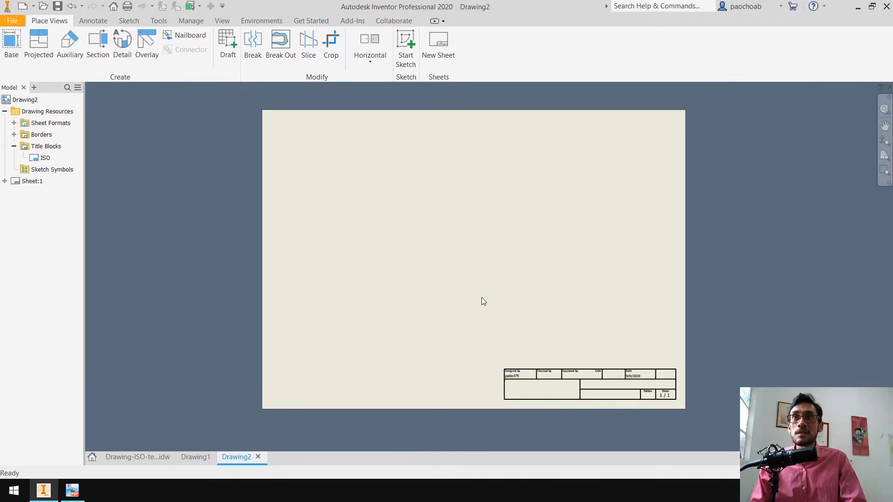
pyautogui.click(29, 181)
pyautogui.rightClick(29, 183)
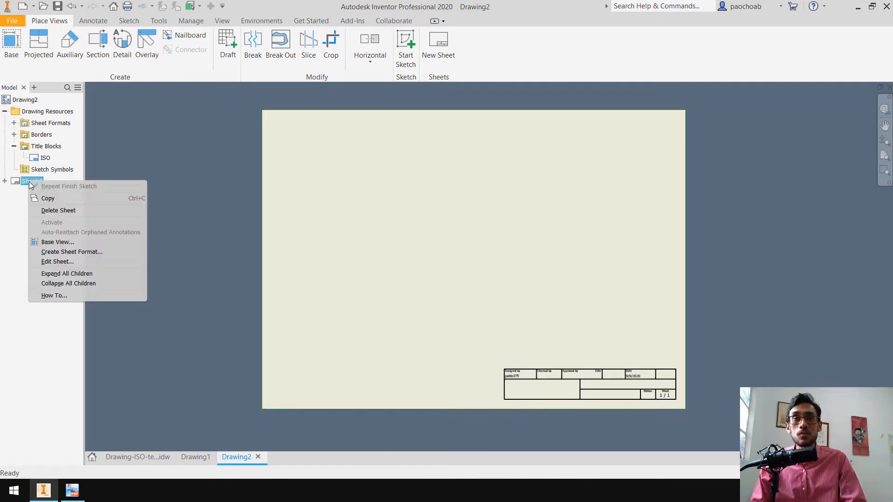
pyautogui.click(8, 213)
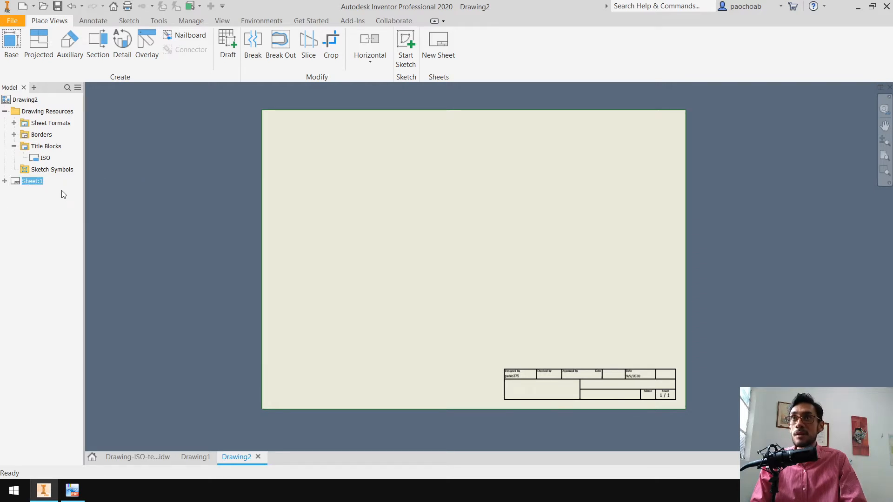
# Delete the ISO title block from Sheet:1
pyautogui.click(14, 146)
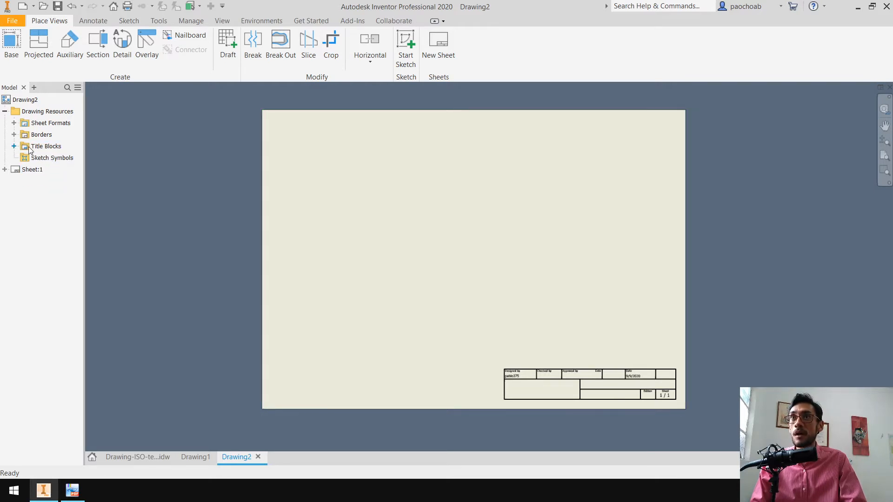
pyautogui.click(5, 169)
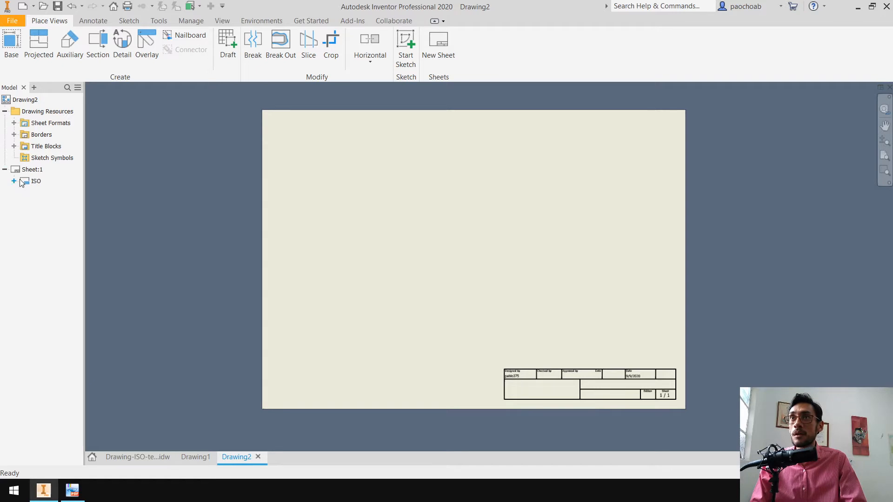
pyautogui.rightClick(35, 181)
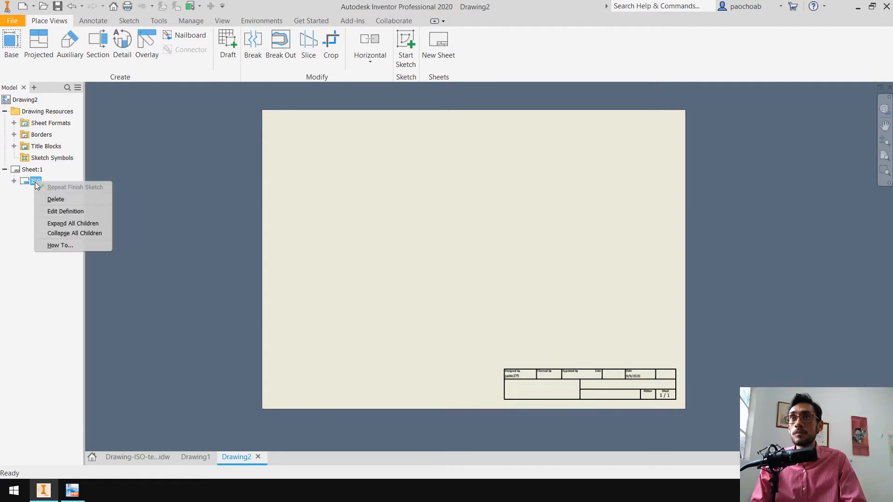
pyautogui.click(56, 199)
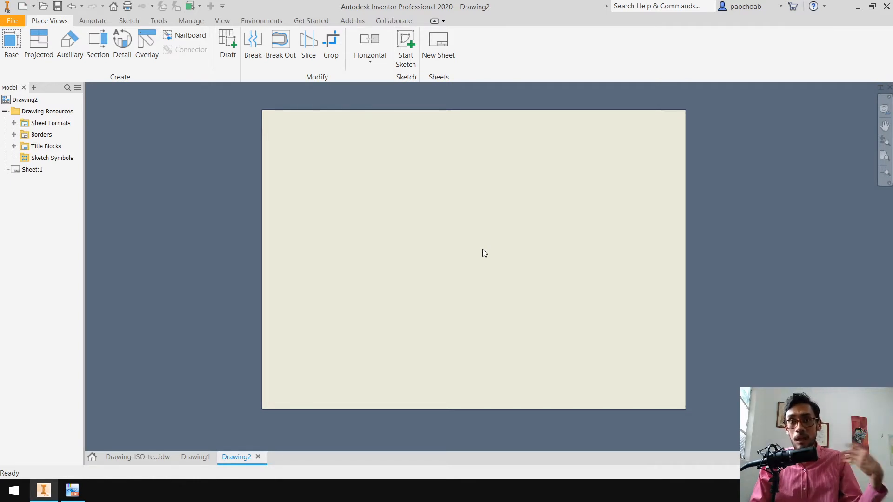
# Edit Sheet:1 to use size A in portrait orientation
pyautogui.rightClick(29, 102)
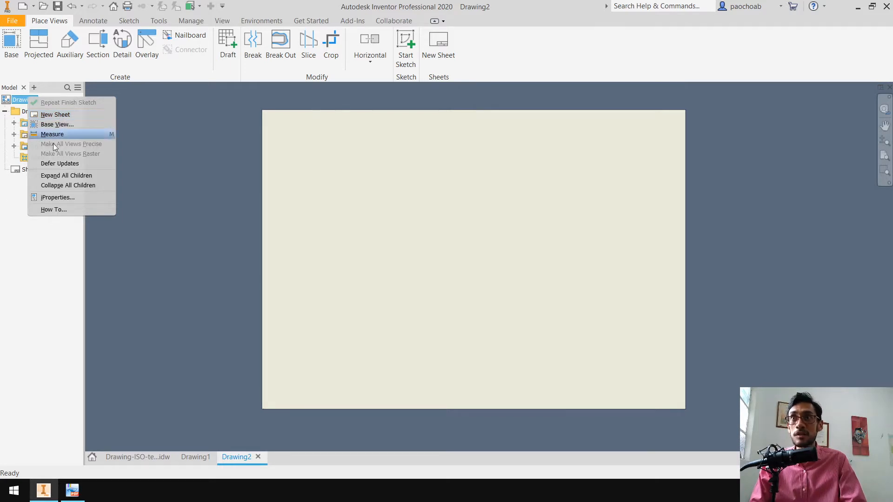
pyautogui.click(32, 181)
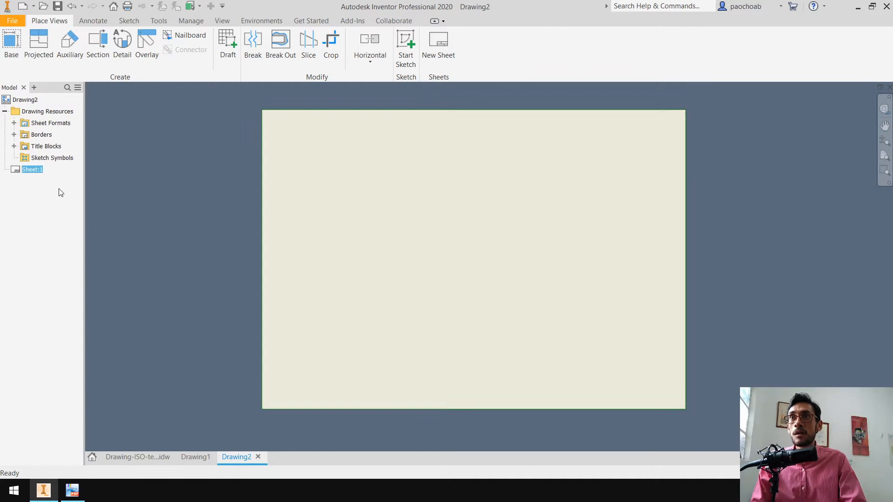
pyautogui.rightClick(37, 176)
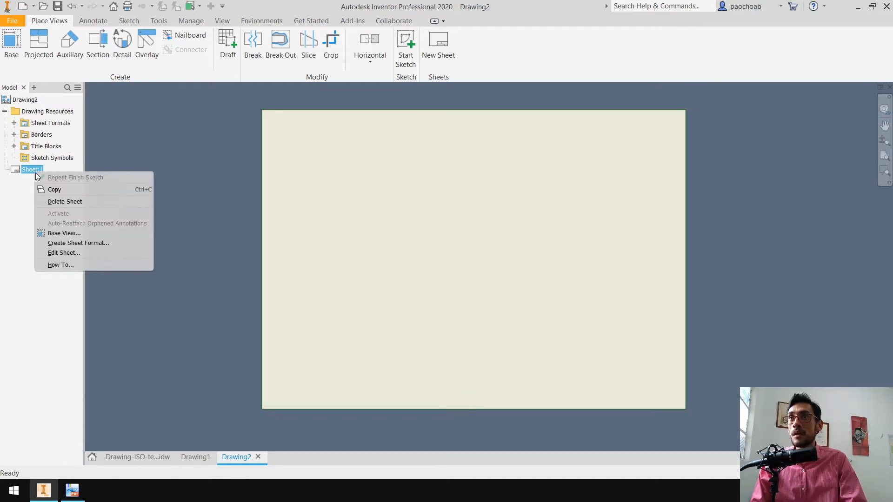
pyautogui.click(86, 254)
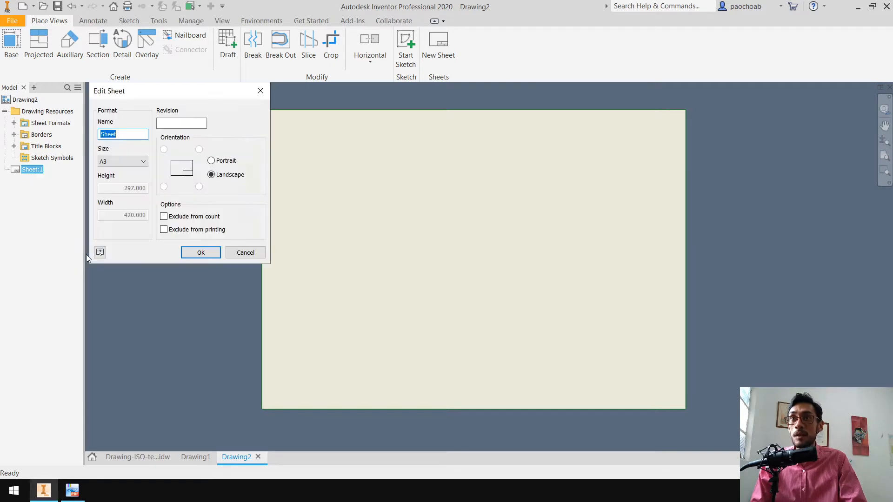
pyautogui.click(129, 162)
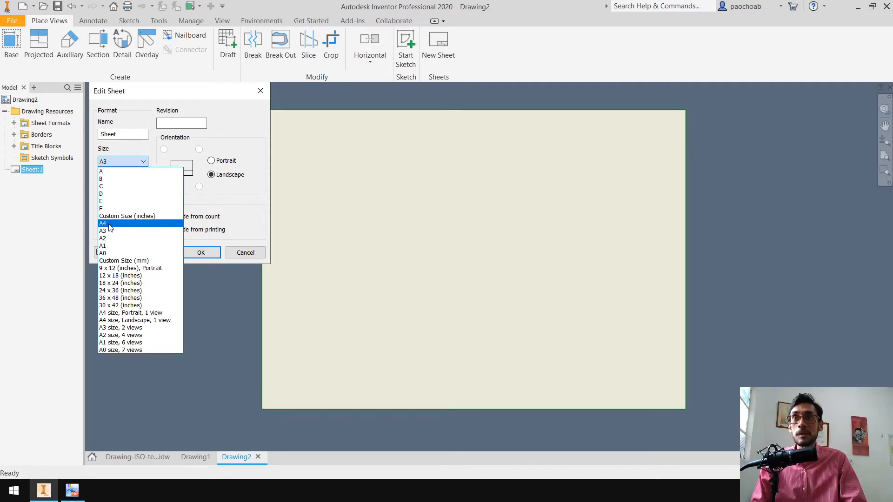
pyautogui.click(115, 172)
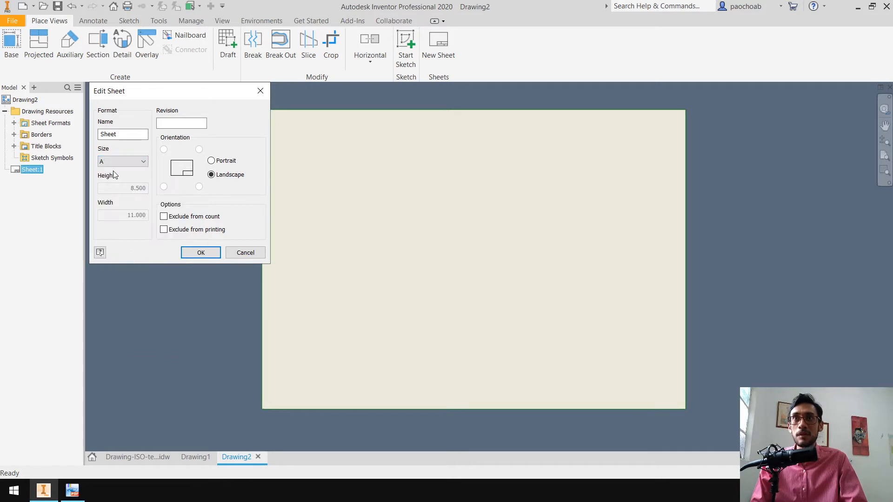
pyautogui.click(226, 162)
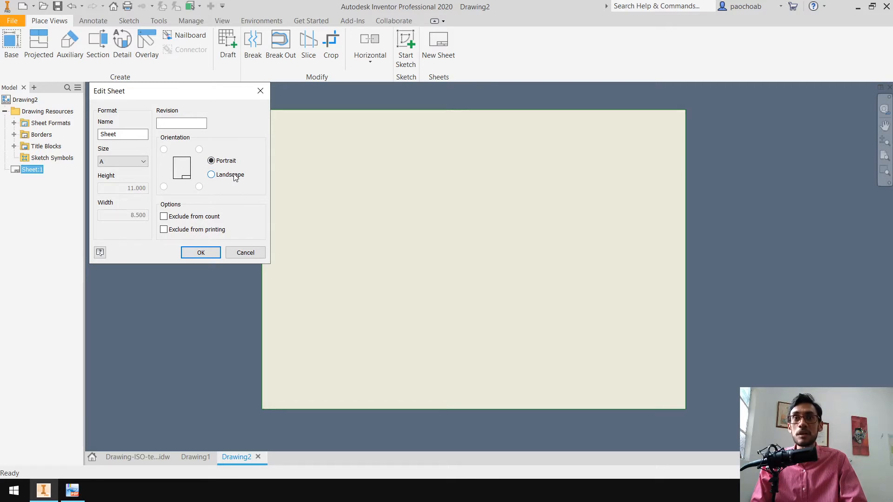
pyautogui.click(201, 253)
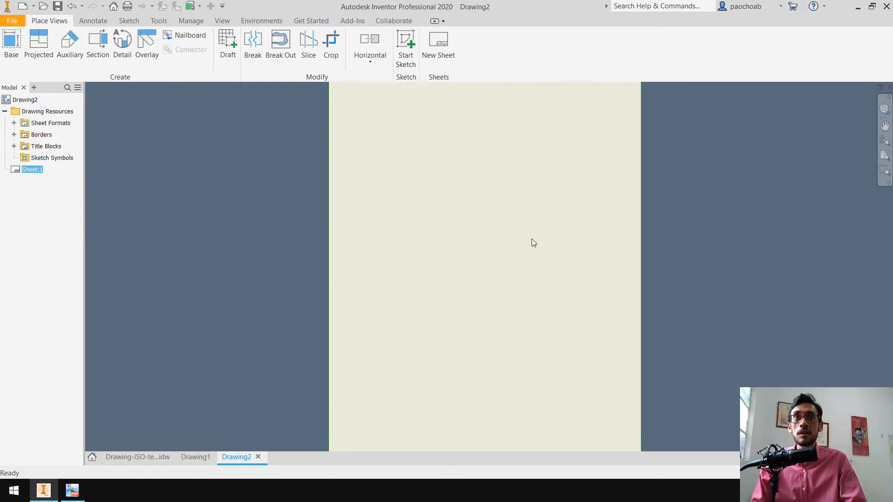
pyautogui.scroll(3, 456, 247)
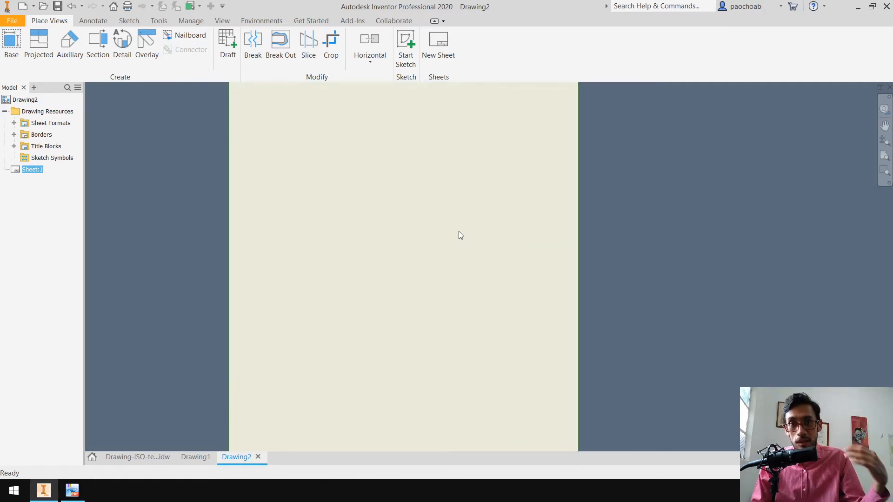
# Check the size and orientation settings of Sheet:1, and leave them without making changes
pyautogui.click(27, 234)
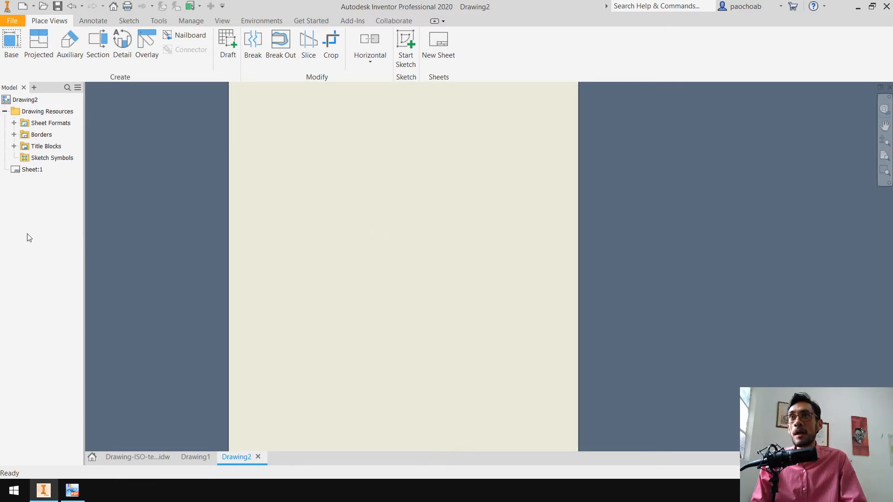
pyautogui.rightClick(24, 171)
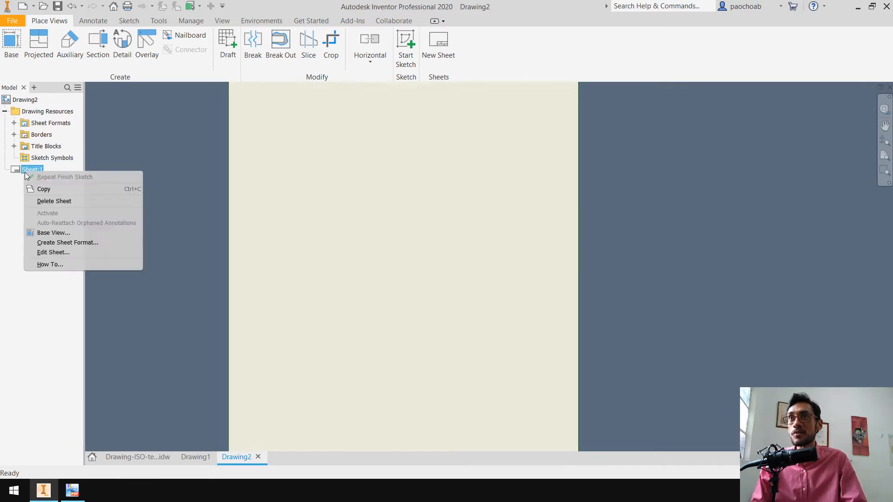
pyautogui.click(54, 252)
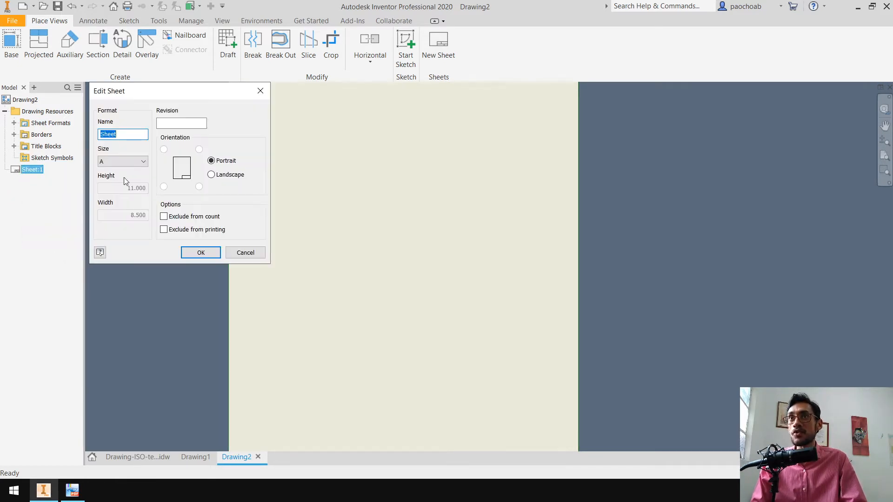
pyautogui.click(242, 252)
pyautogui.scroll(2, 247, 249)
pyautogui.moveTo(255, 246); pyautogui.dragTo(320, 247, button='middle')
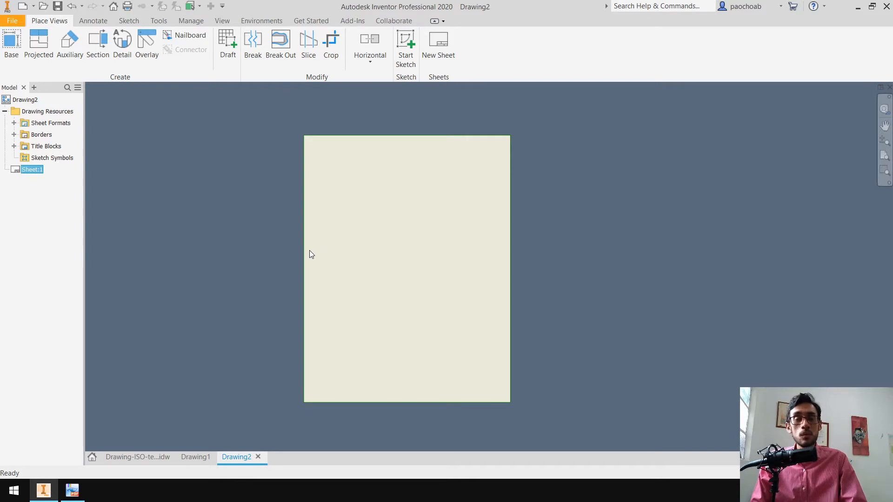
# Switch to PDF-XChange Viewer, examine the margins and title block dimensions in Cajetín-cotas, and return to Inventor
pyautogui.click(72, 491)
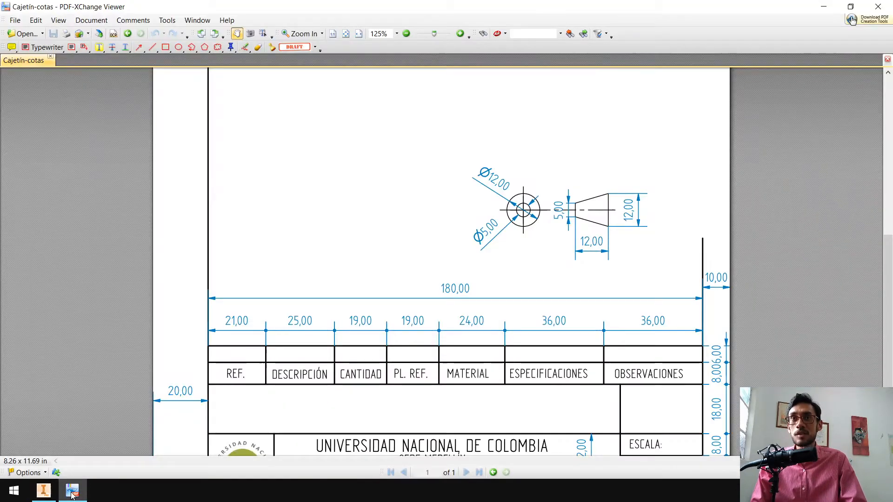
pyautogui.scroll(-3, 516, 259)
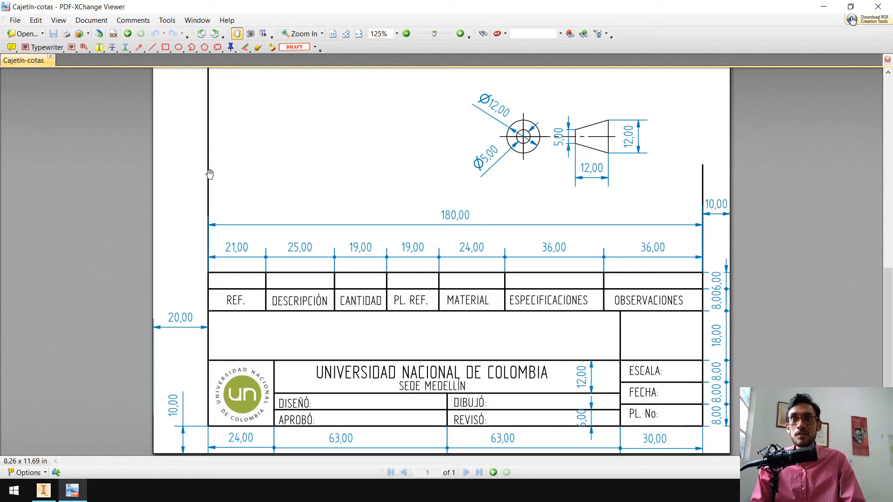
pyautogui.scroll(10, 250, 176)
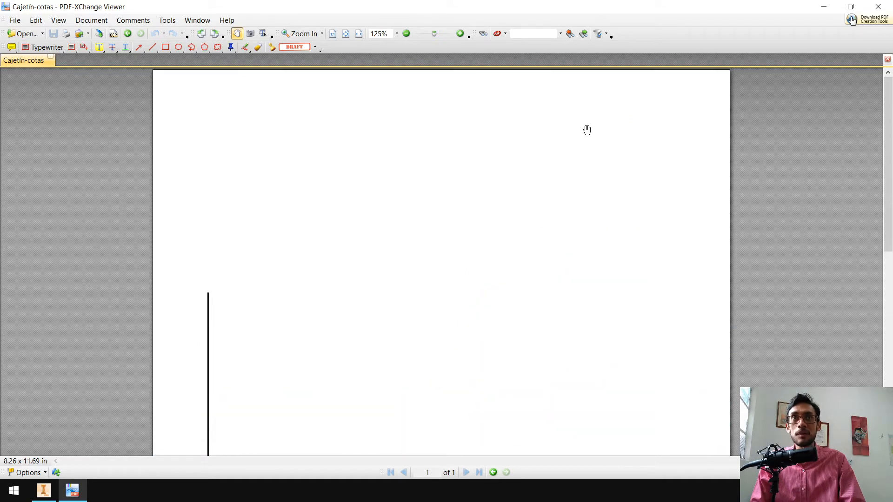
pyautogui.scroll(-3, 582, 133)
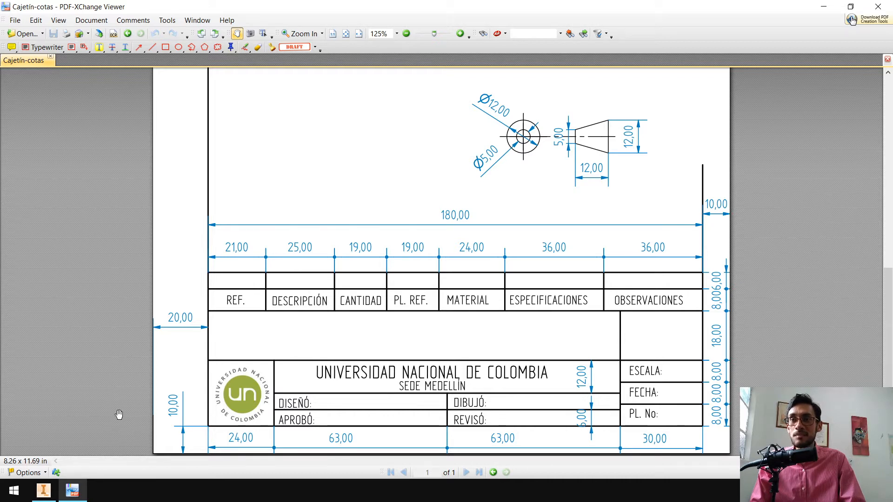
pyautogui.click(43, 491)
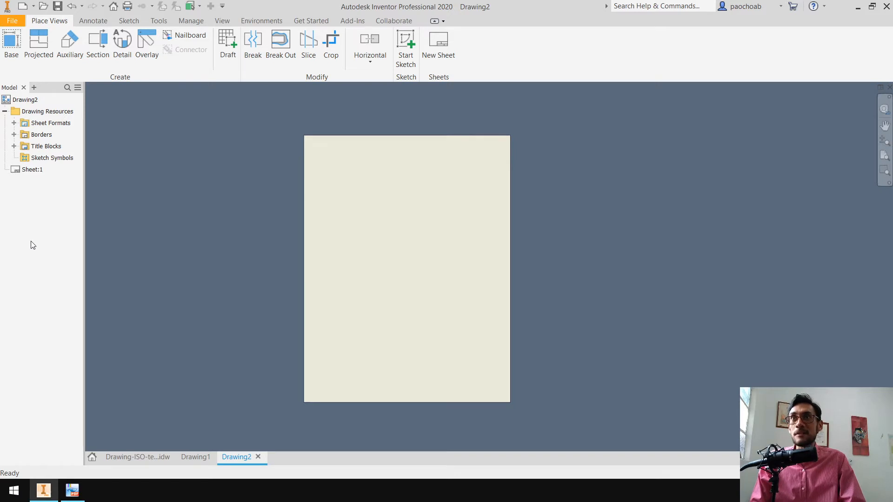
# Start defining a new border in the Borders drawing resources
pyautogui.click(14, 135)
pyautogui.click(49, 146)
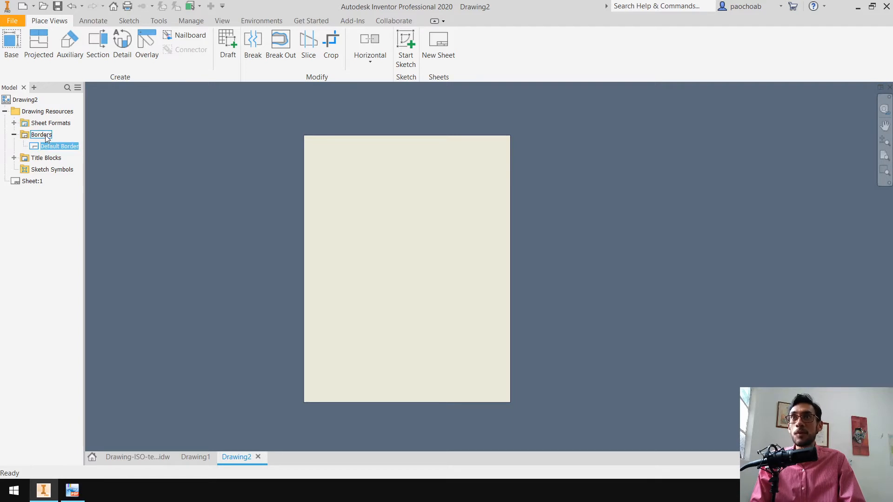
pyautogui.rightClick(44, 135)
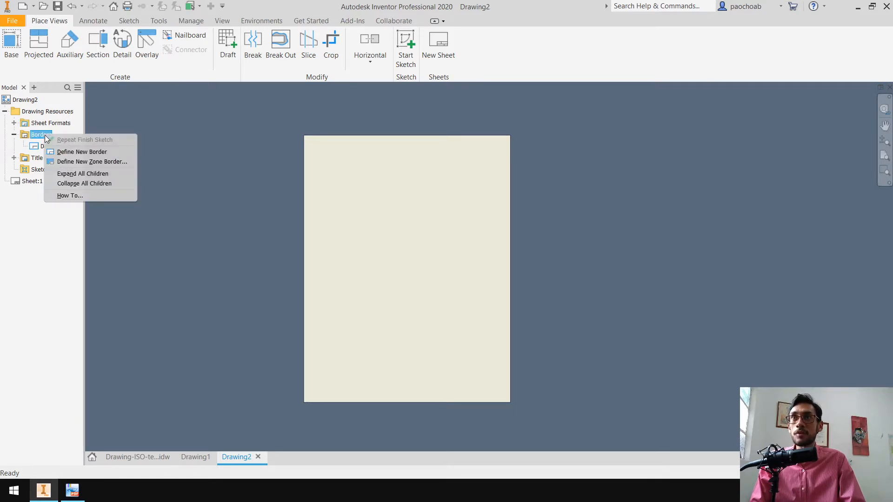
pyautogui.click(111, 152)
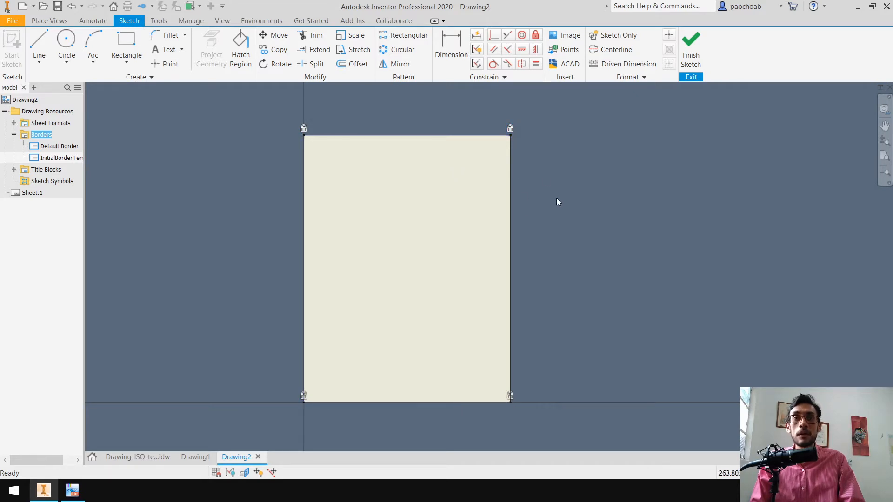
# Sketch a border rectangle slightly inside all four edges of the sheet
pyautogui.click(126, 47)
pyautogui.click(314, 144)
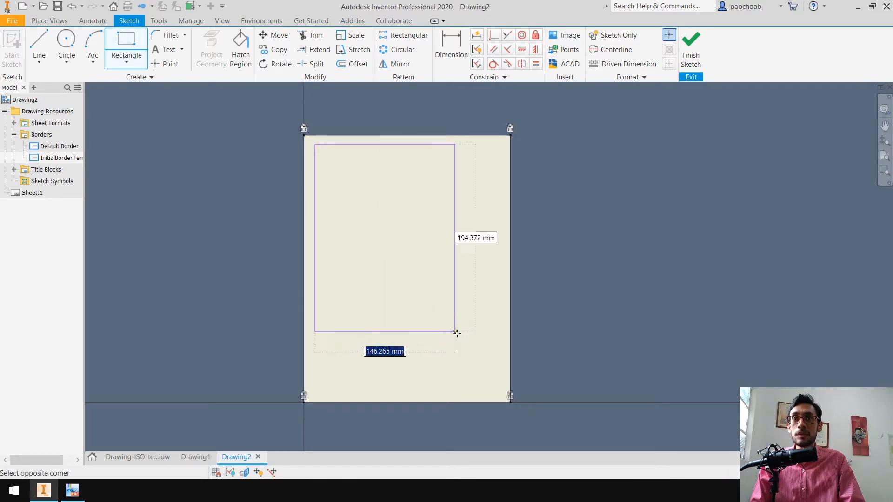
pyautogui.click(499, 393)
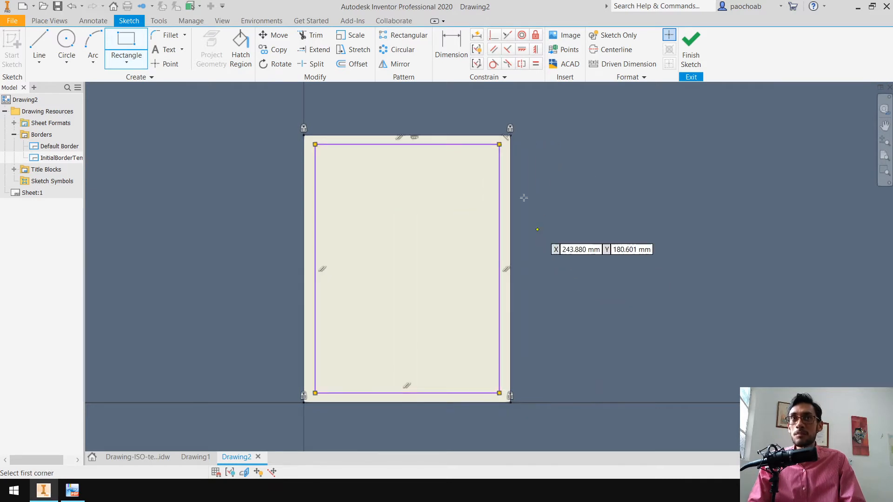
# Dimension the right side of the border rectangle 10 mm from the sheet's upper-right corner
pyautogui.press('d')
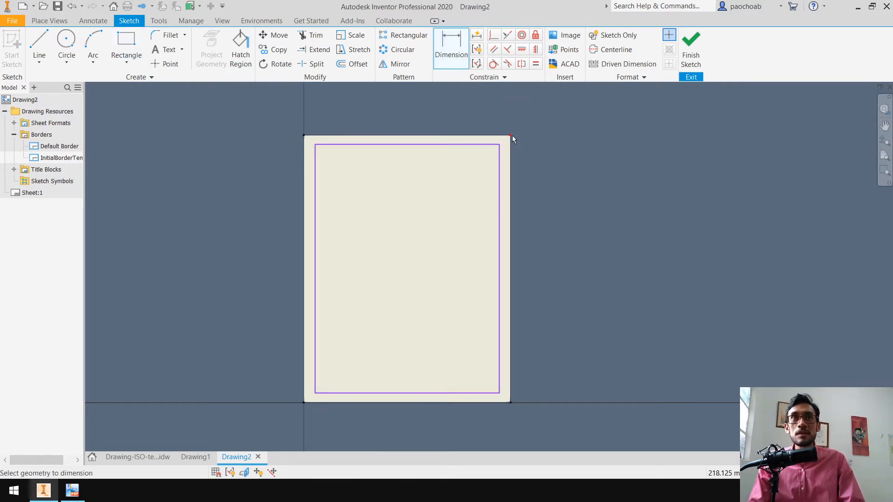
pyautogui.click(512, 135)
pyautogui.click(500, 166)
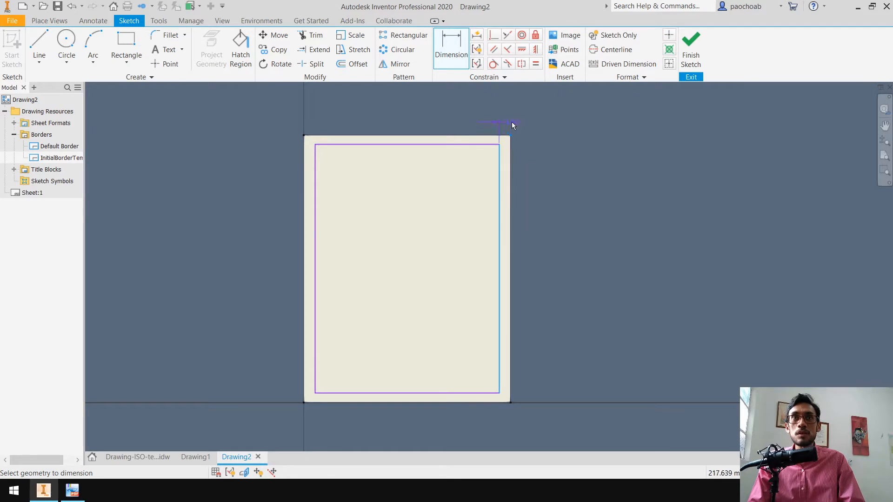
pyautogui.click(477, 179)
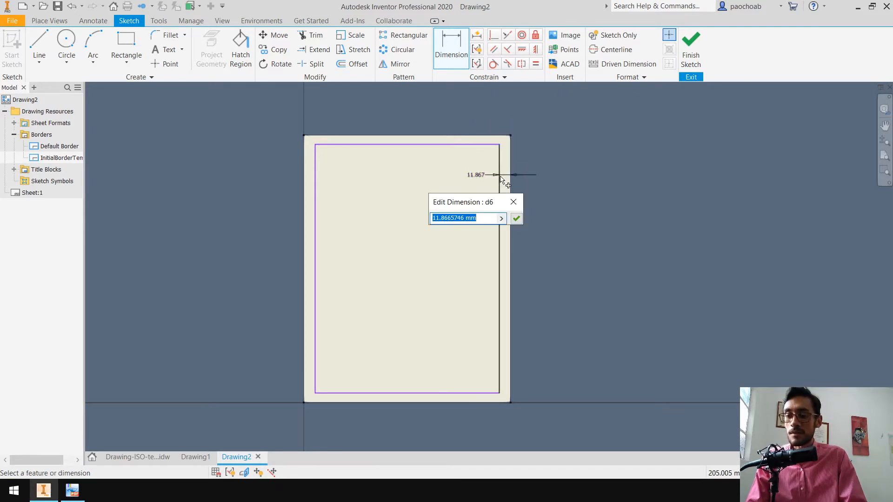
pyautogui.write('10')
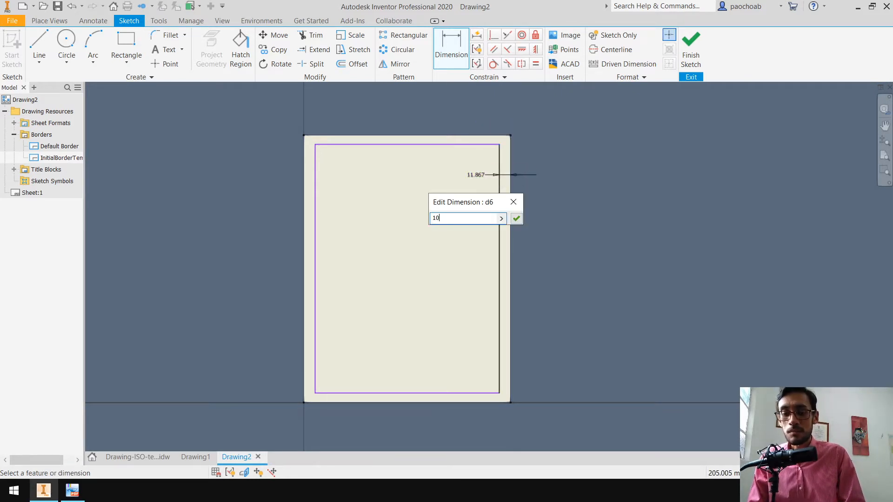
pyautogui.press('Return')
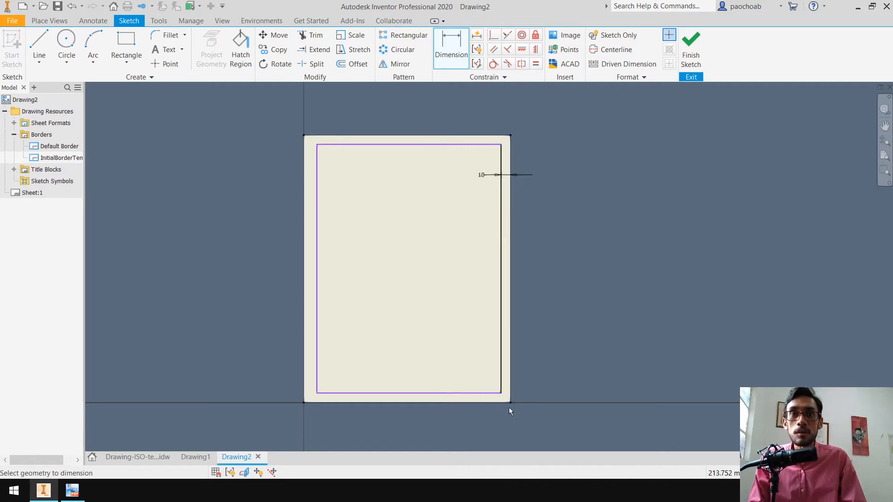
# Dimension the bottom side of the border rectangle 10 mm from the sheet's lower-right corner
pyautogui.click(510, 404)
pyautogui.click(487, 393)
pyautogui.click(462, 365)
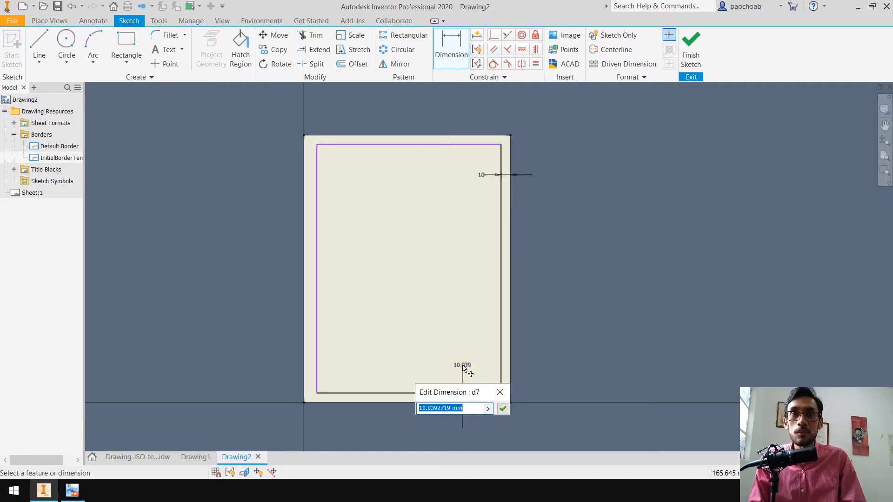
pyautogui.write('10')
pyautogui.press('Return')
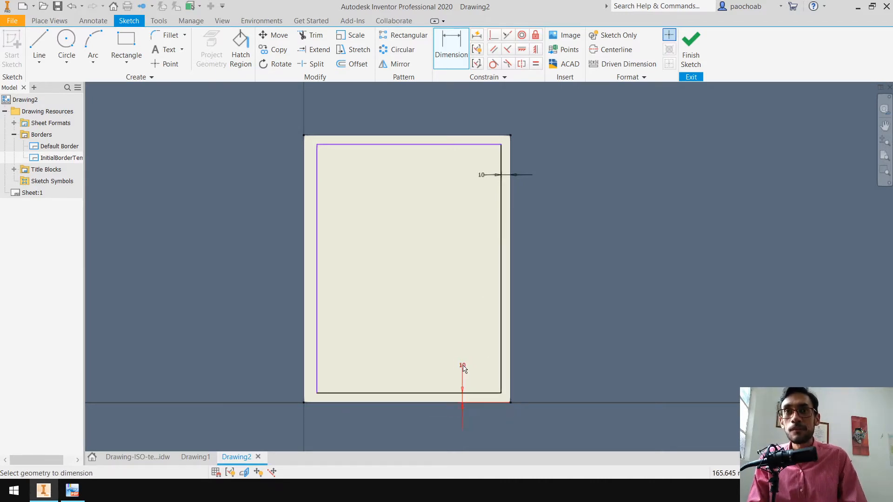
# Dimension the left side of the border rectangle 20 mm from the sheet's lower-left corner
pyautogui.click(317, 393)
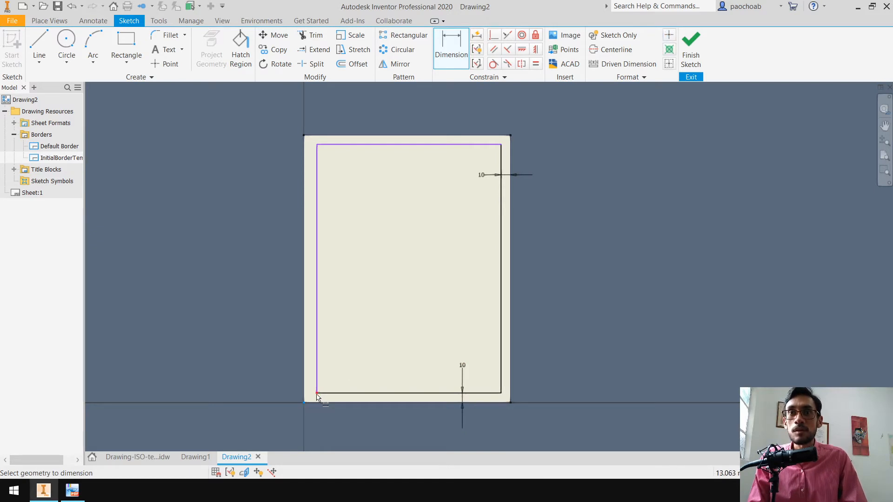
pyautogui.click(334, 340)
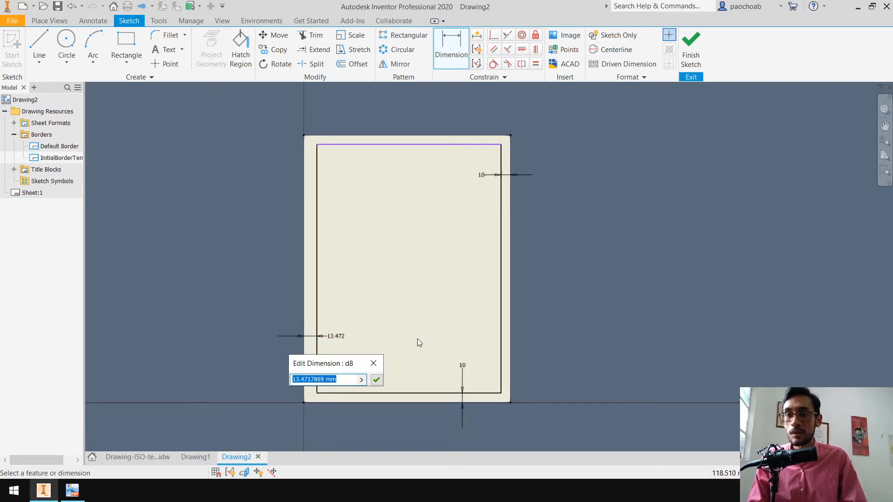
pyautogui.write('20')
pyautogui.press('Return')
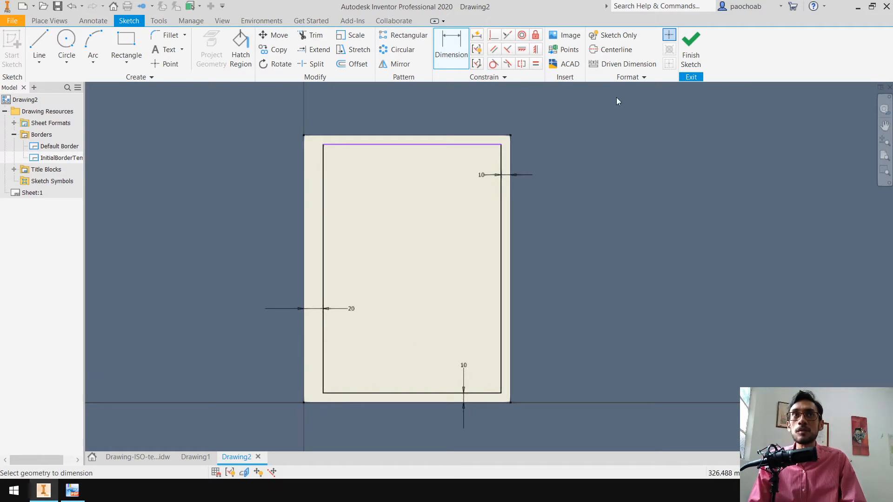
# Dimension the top side of the border rectangle 10 mm from the sheet's top edge
pyautogui.click(489, 146)
pyautogui.click(340, 136)
pyautogui.click(343, 164)
pyautogui.write('10')
pyautogui.press('Return')
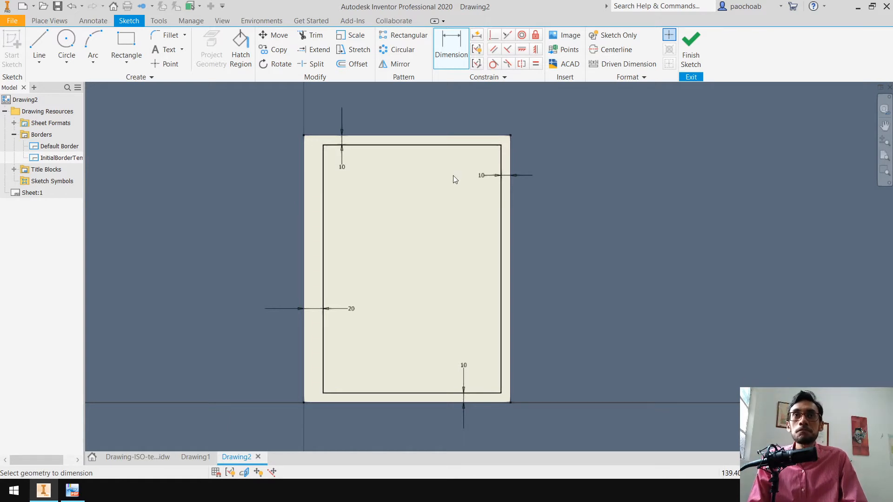
# Finish the border sketch and save the border as "margenes-" followed by the author's first name
pyautogui.click(692, 47)
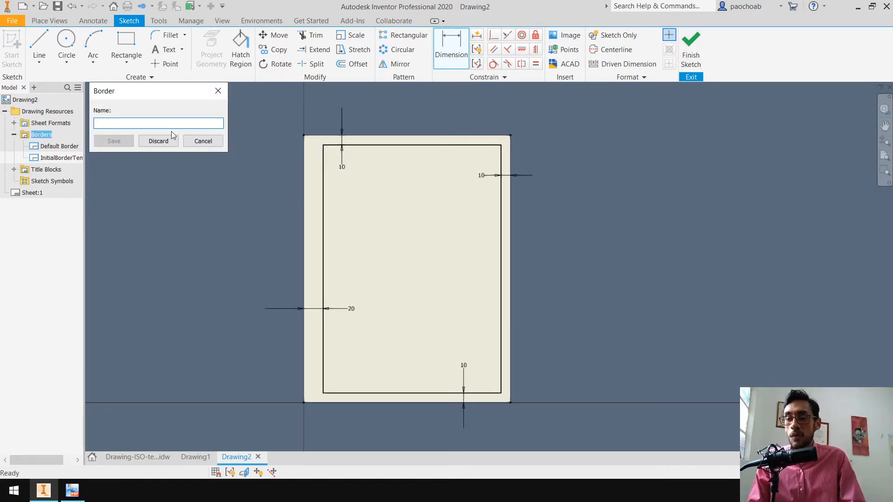
pyautogui.write('margenes-pablo')
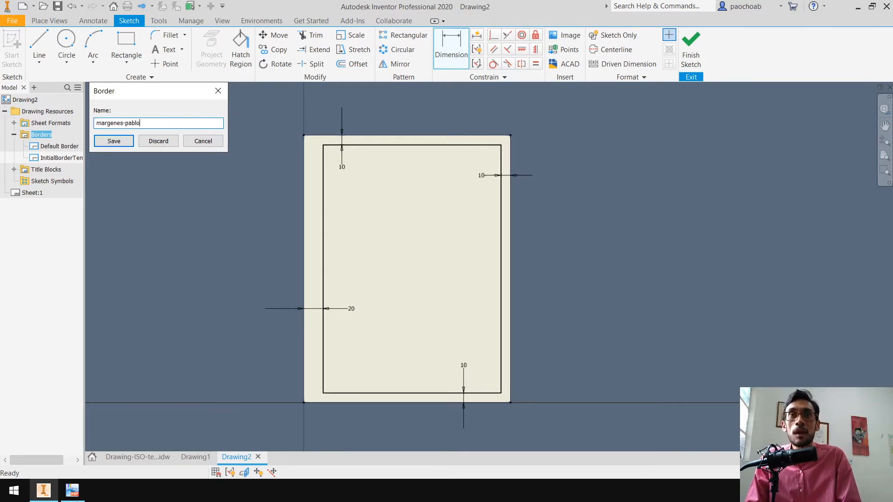
pyautogui.press('Return')
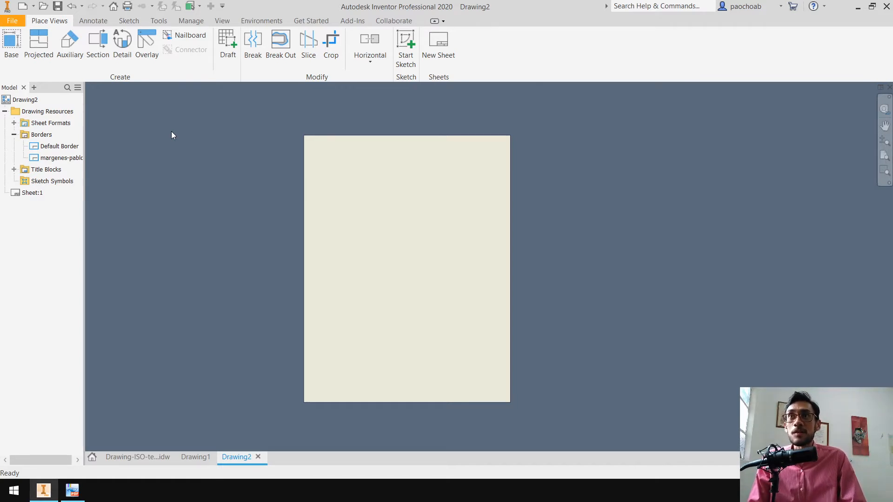
# Insert the newly saved custom border from the Borders drawing resources onto the sheet
pyautogui.moveTo(88, 159); pyautogui.dragTo(103, 160)
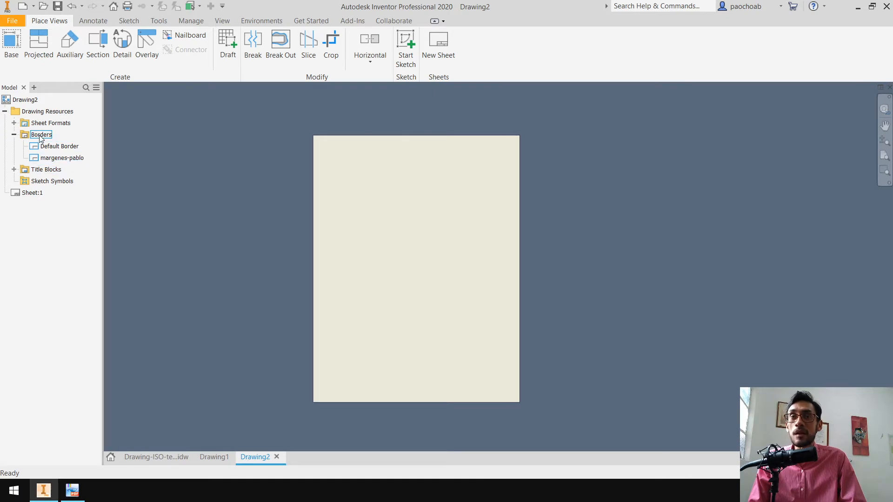
pyautogui.click(70, 158)
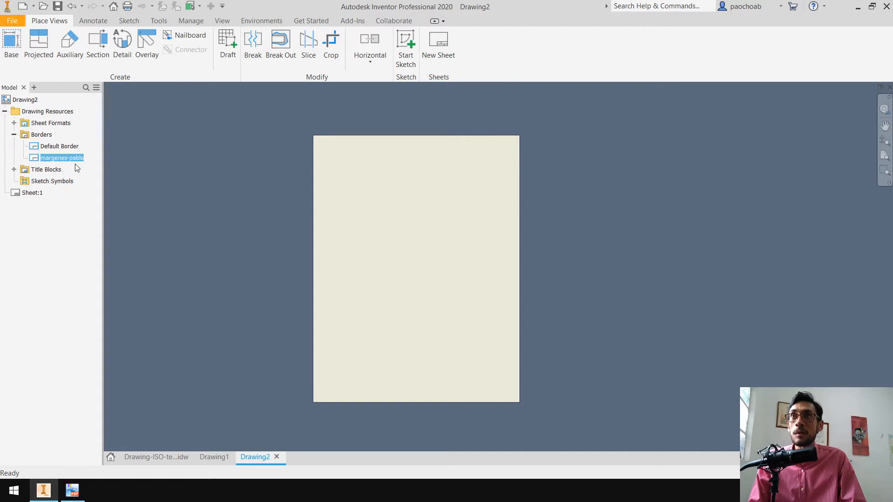
pyautogui.rightClick(65, 160)
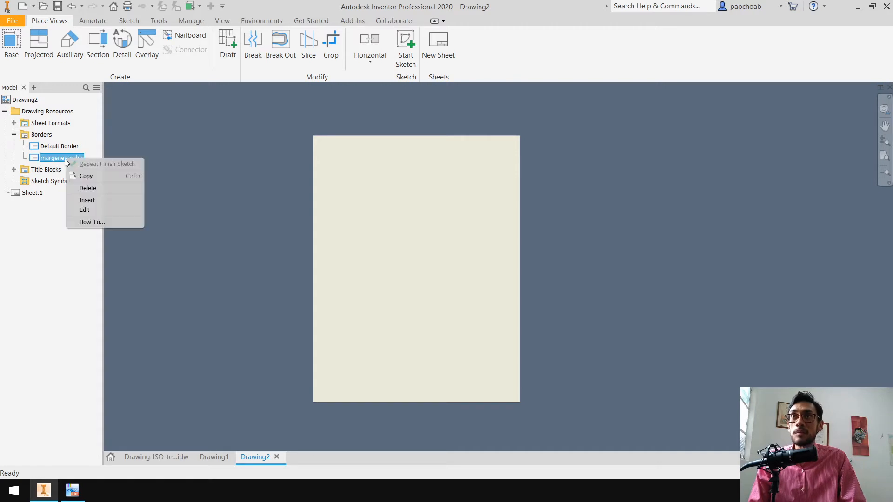
pyautogui.click(87, 200)
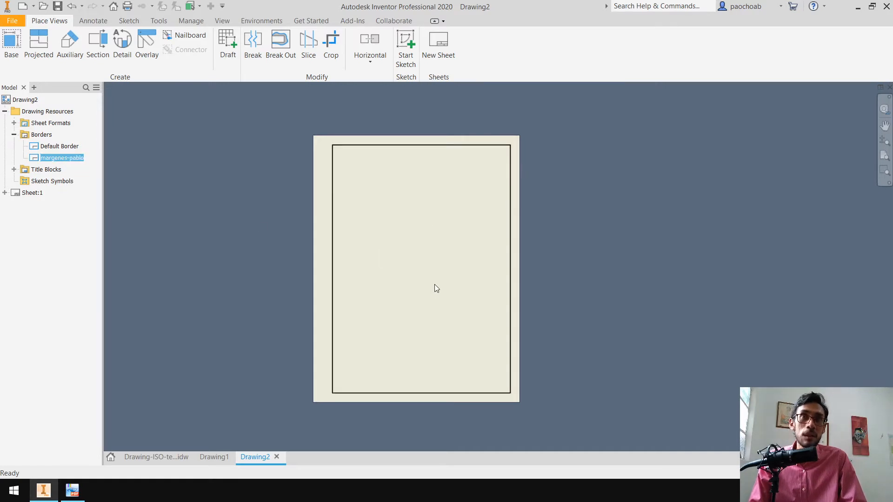
pyautogui.click(255, 211)
pyautogui.moveTo(286, 120); pyautogui.dragTo(558, 413)
pyautogui.click(535, 379)
pyautogui.moveTo(459, 339); pyautogui.dragTo(515, 420)
pyautogui.moveTo(345, 327); pyautogui.dragTo(505, 408)
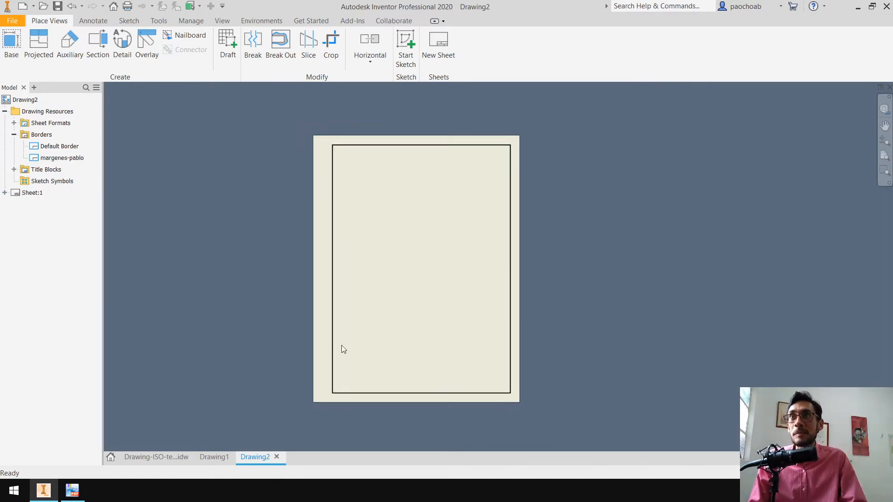
# Open the definition of the custom border placed on Sheet:1, review its dimensions, and finish the sketch saving the edits
pyautogui.click(4, 193)
pyautogui.doubleClick(59, 205)
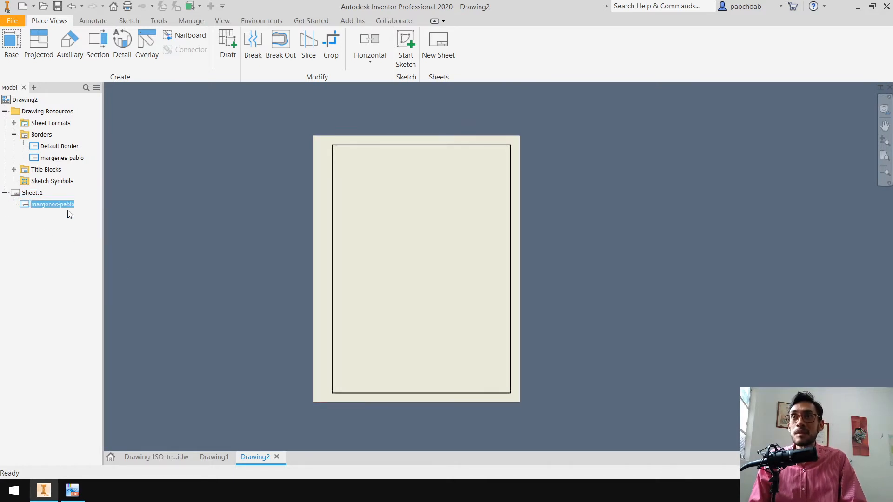
pyautogui.click(56, 207)
pyautogui.rightClick(56, 210)
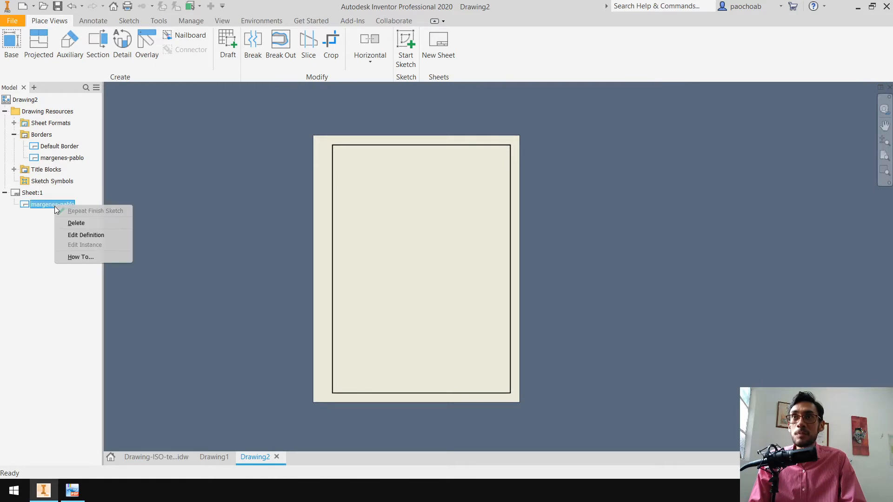
pyautogui.click(86, 235)
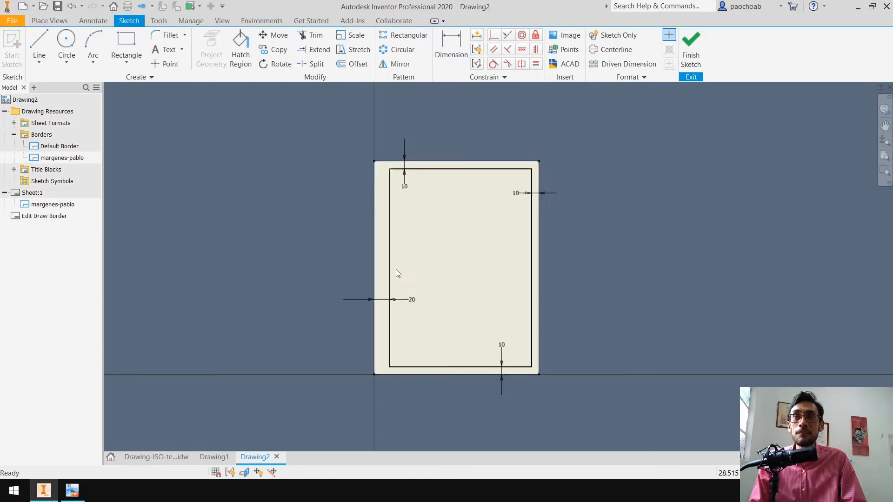
pyautogui.scroll(4, 382, 265)
pyautogui.moveTo(444, 277); pyautogui.dragTo(443, 304, button='middle')
pyautogui.click(699, 51)
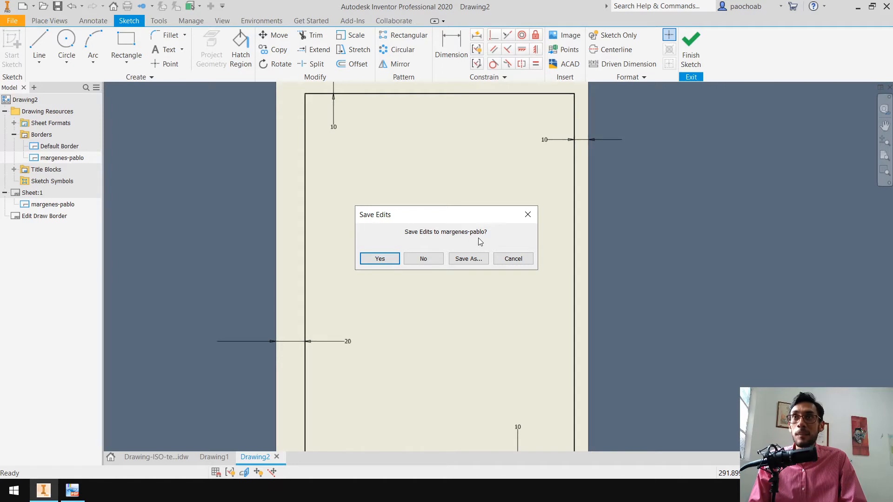
pyautogui.click(379, 258)
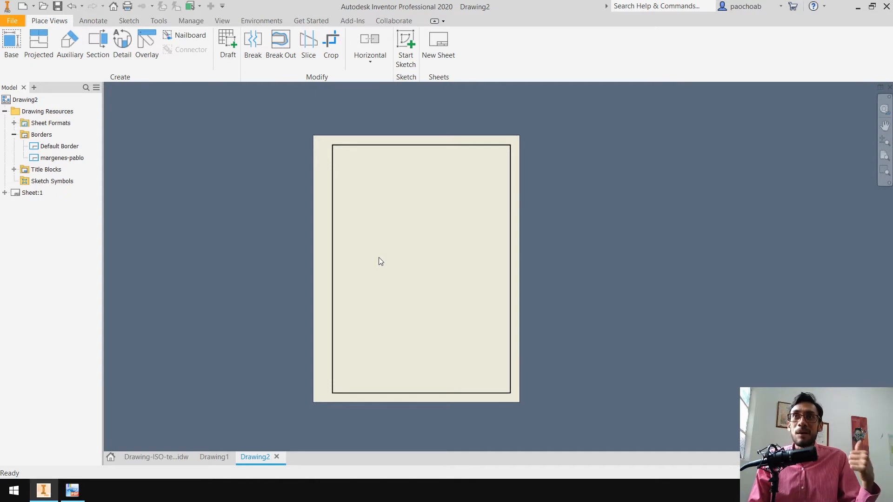
# Start defining a new title block in the Title Blocks drawing resources
pyautogui.click(14, 169)
pyautogui.click(61, 213)
pyautogui.click(51, 171)
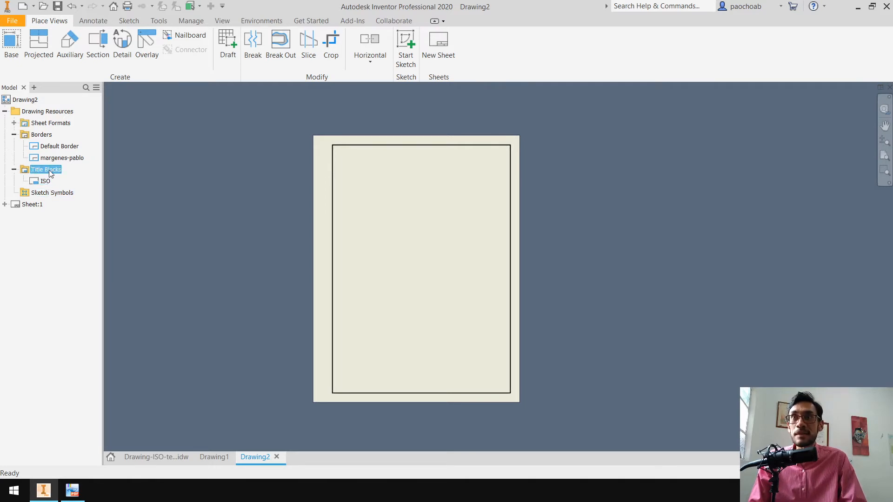
pyautogui.rightClick(48, 169)
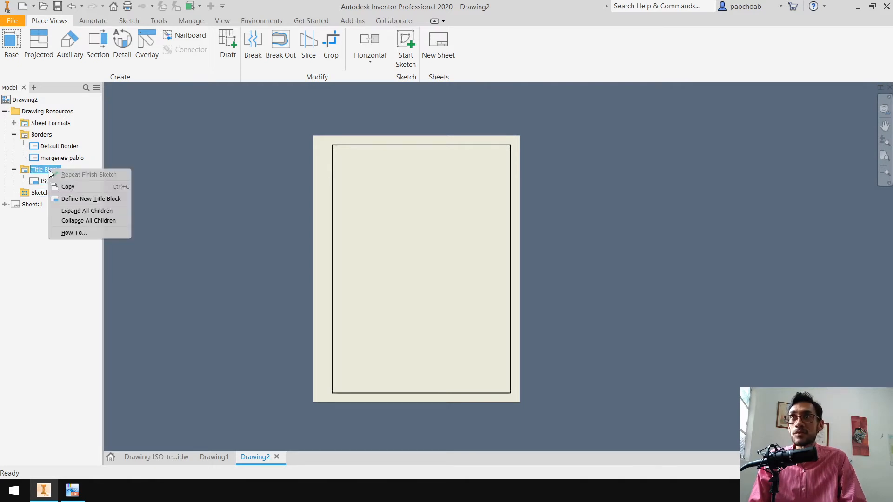
pyautogui.click(107, 200)
pyautogui.moveTo(484, 335); pyautogui.dragTo(468, 300, button='middle')
pyautogui.scroll(3, 438, 335)
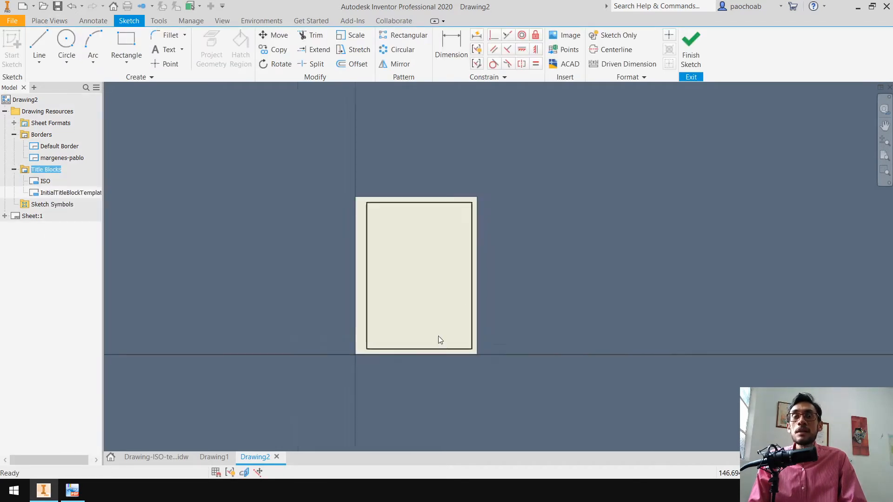
pyautogui.scroll(-4, 438, 336)
pyautogui.moveTo(394, 251); pyautogui.dragTo(393, 269, button='middle')
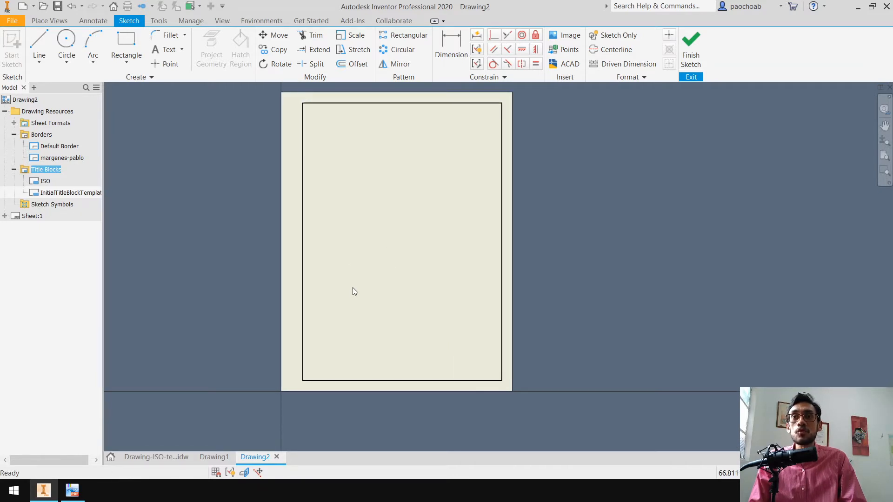
# Examine the title block layout in the Cajetín-cotas PDF and the finished title block in the Drawing-ISO-template drawing
pyautogui.click(72, 491)
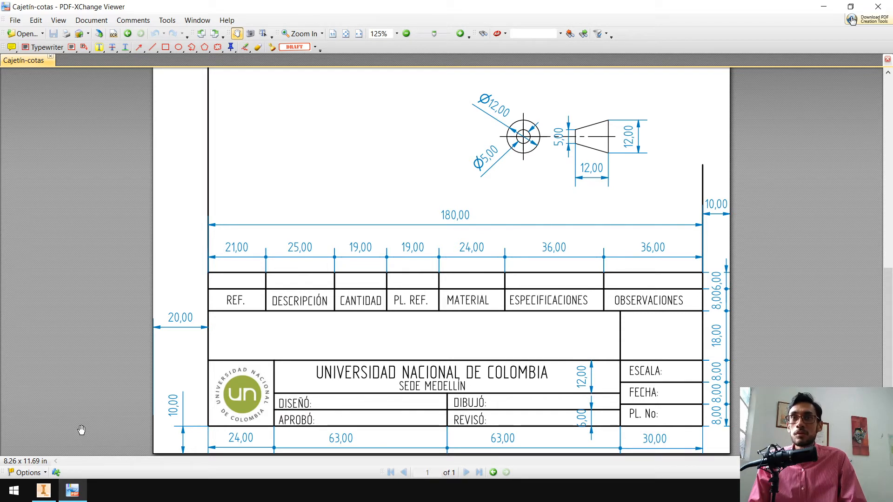
pyautogui.click(43, 490)
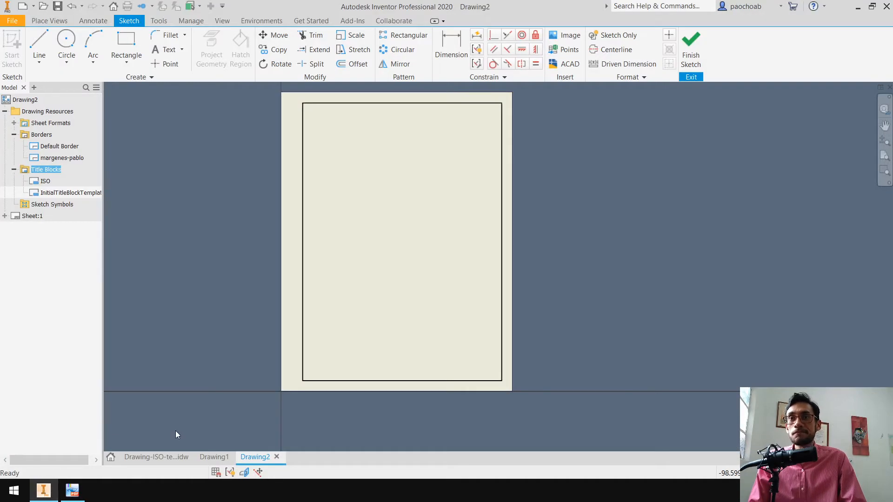
pyautogui.click(176, 457)
pyautogui.moveTo(278, 369); pyautogui.dragTo(317, 325)
pyautogui.scroll(-2, 353, 286)
pyautogui.scroll(3, 353, 286)
pyautogui.scroll(1, 321, 290)
pyautogui.moveTo(320, 290); pyautogui.dragTo(324, 295)
pyautogui.press('Escape')
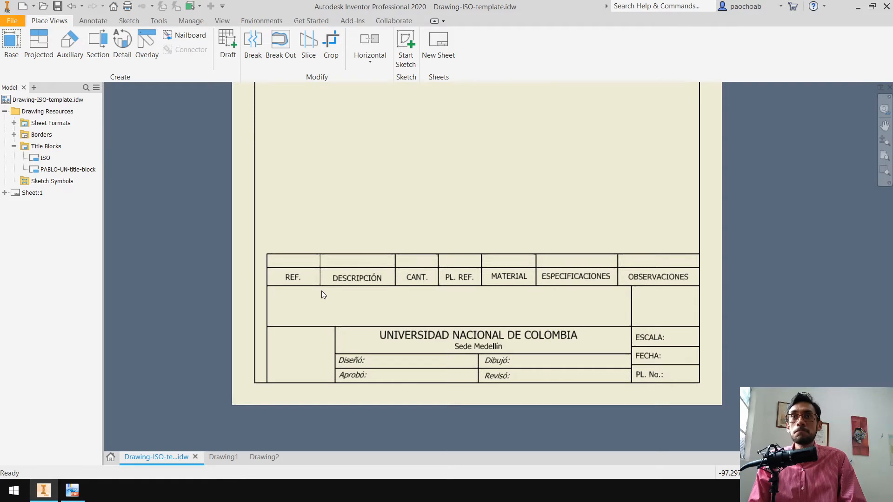
pyautogui.scroll(-3, 322, 291)
pyautogui.scroll(2, 322, 292)
pyautogui.scroll(-3, 306, 273)
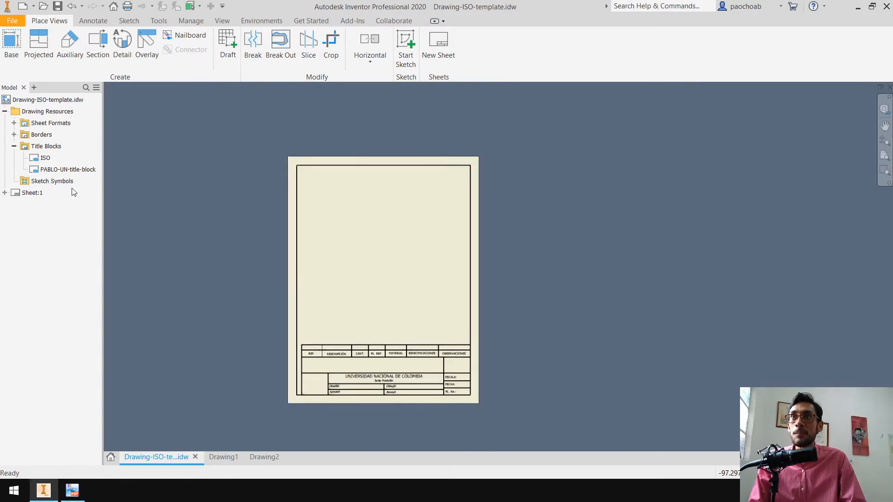
# Set the size of Sheet:1 in Drawing-ISO-template to A0 and inspect the title block's placement on it
pyautogui.rightClick(31, 192)
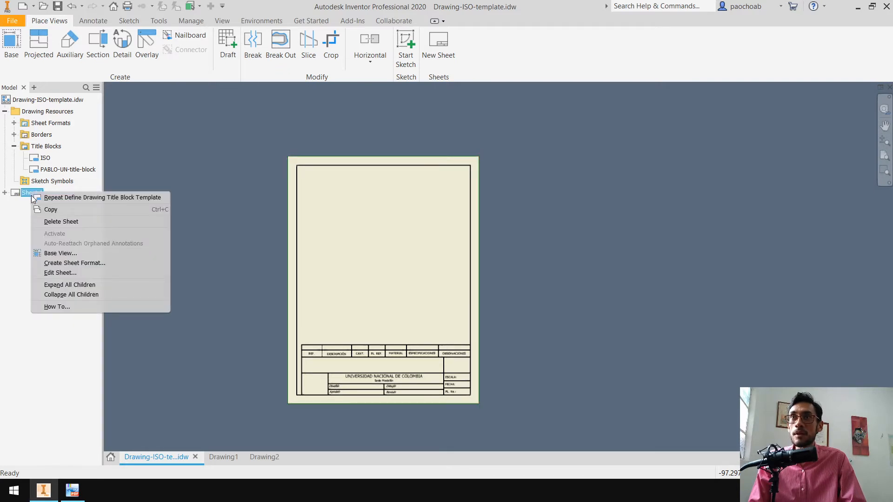
pyautogui.press('Escape')
pyautogui.rightClick(39, 193)
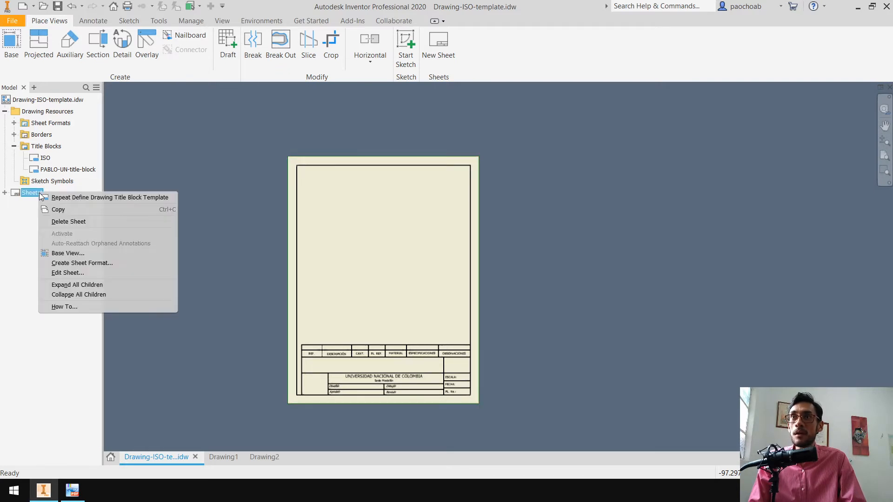
pyautogui.click(68, 273)
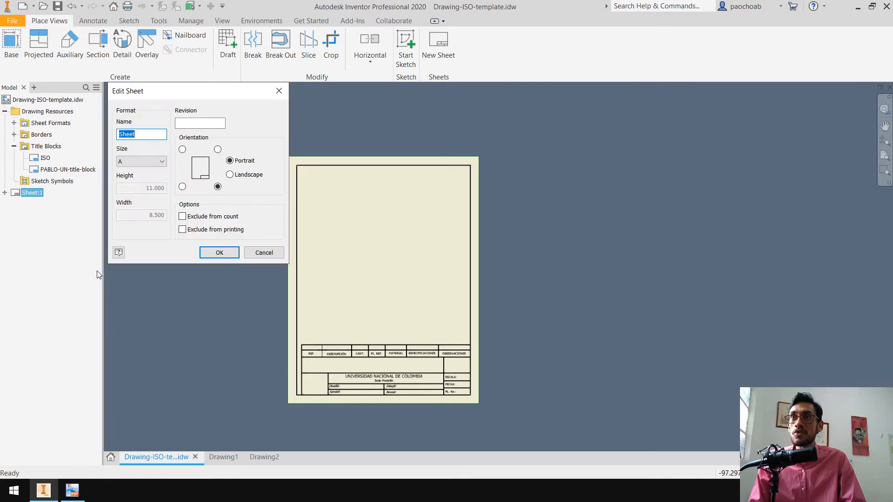
pyautogui.click(152, 161)
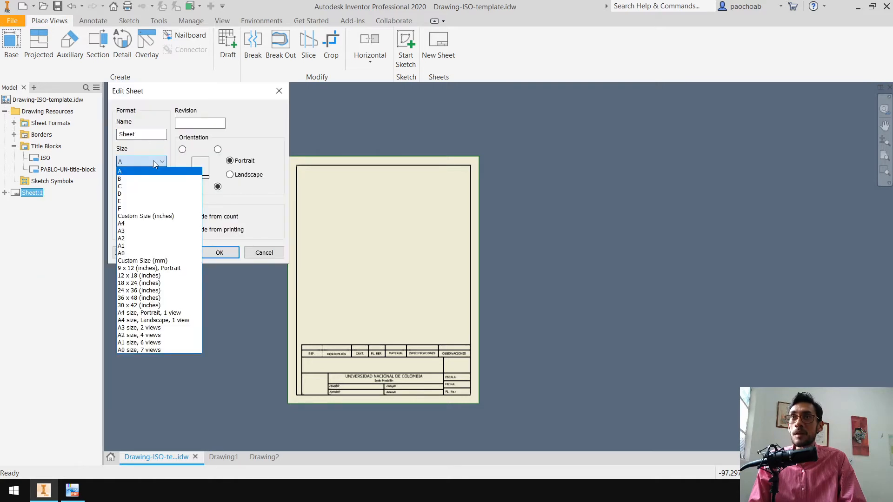
pyautogui.click(154, 254)
pyautogui.click(223, 257)
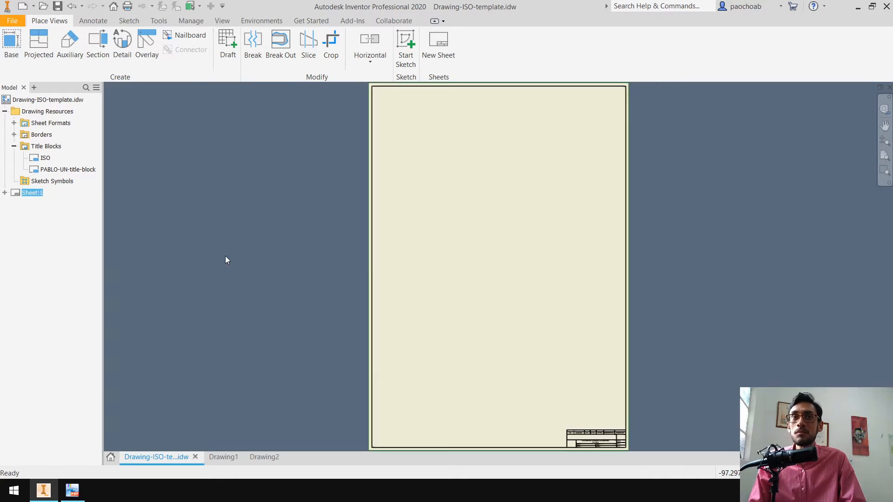
pyautogui.scroll(-2, 588, 345)
pyautogui.scroll(5, 568, 309)
pyautogui.scroll(3, 547, 311)
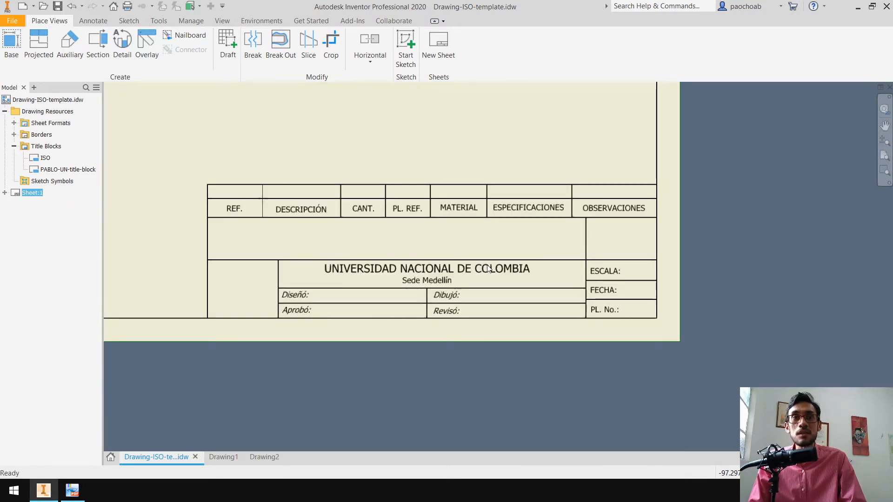
pyautogui.scroll(-6, 488, 267)
pyautogui.moveTo(494, 148); pyautogui.dragTo(456, 305, button='middle')
pyautogui.moveTo(331, 294); pyautogui.dragTo(342, 221, button='middle')
pyautogui.rightClick(27, 194)
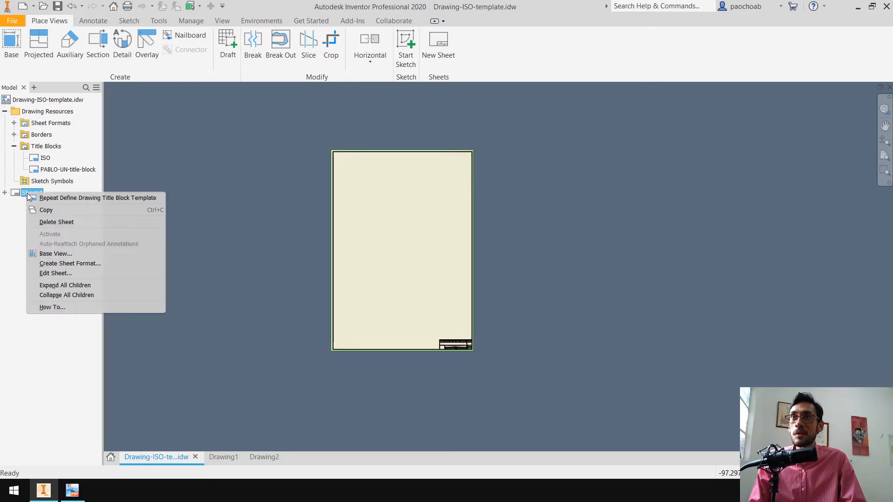
pyautogui.click(30, 198)
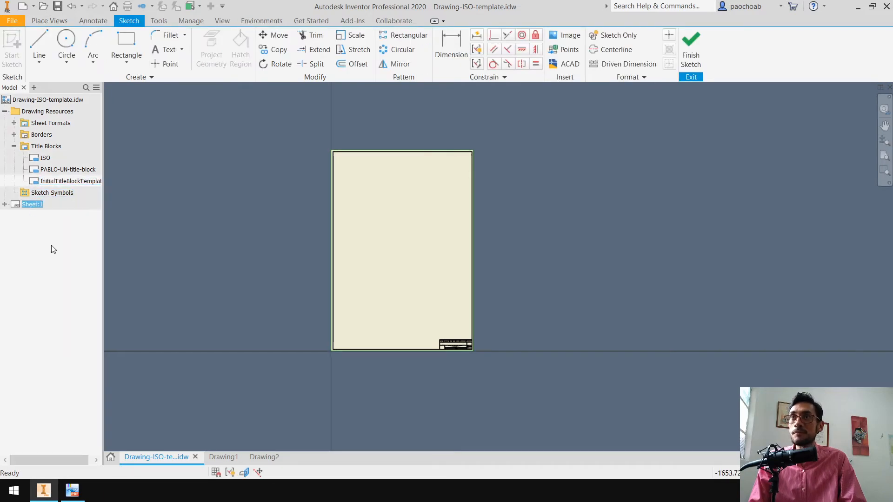
pyautogui.click(451, 271)
# Set the size of Sheet:1 in Drawing-ISO-template to A and inspect the title block on it
pyautogui.rightClick(37, 195)
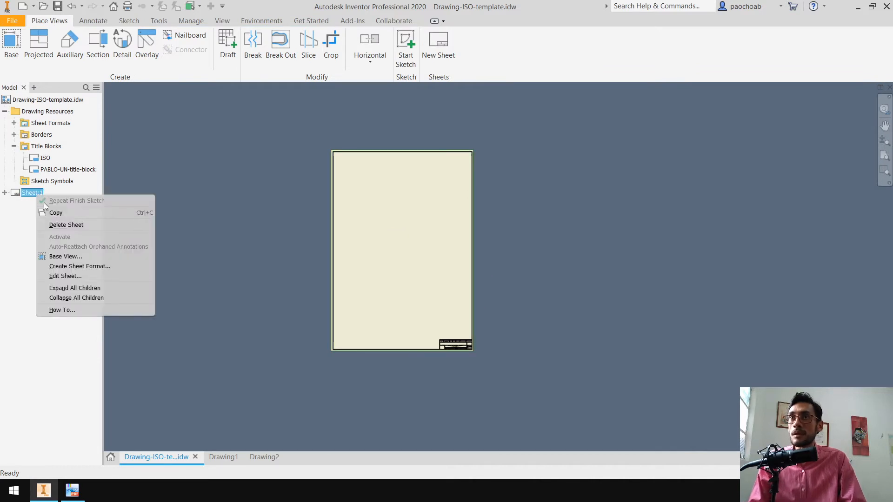
pyautogui.click(91, 279)
pyautogui.click(162, 161)
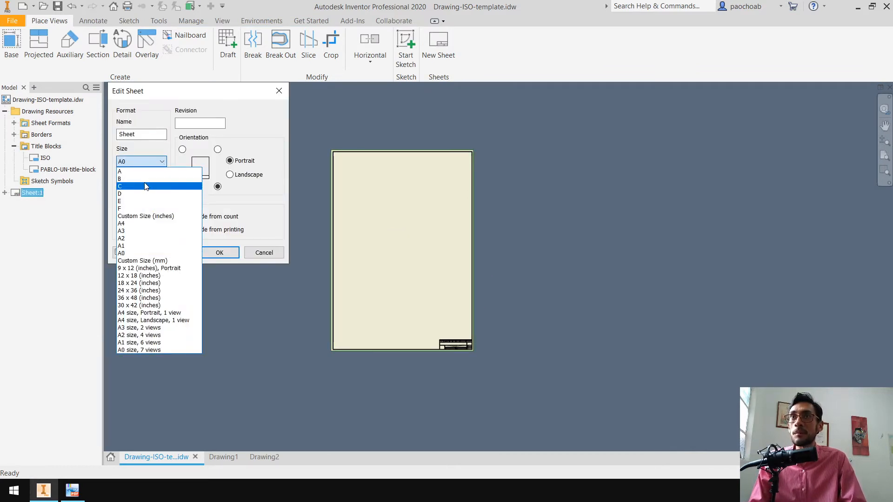
pyautogui.click(135, 170)
pyautogui.click(216, 254)
pyautogui.scroll(3, 534, 319)
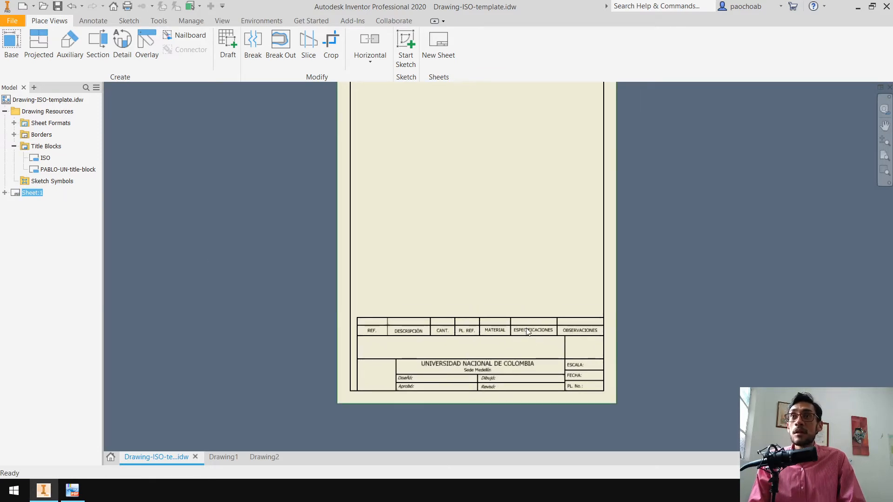
pyautogui.click(62, 243)
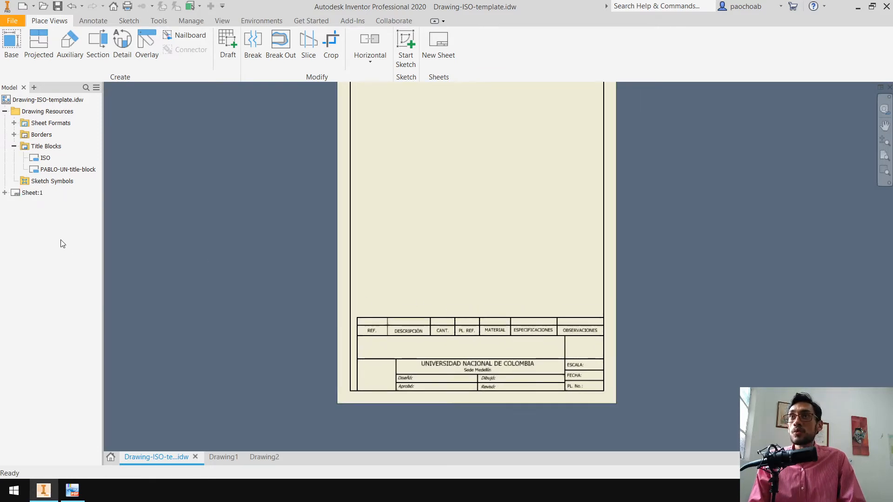
# Review the size, orientation and title block corner settings of Sheet:1, leaving them unedited
pyautogui.rightClick(29, 193)
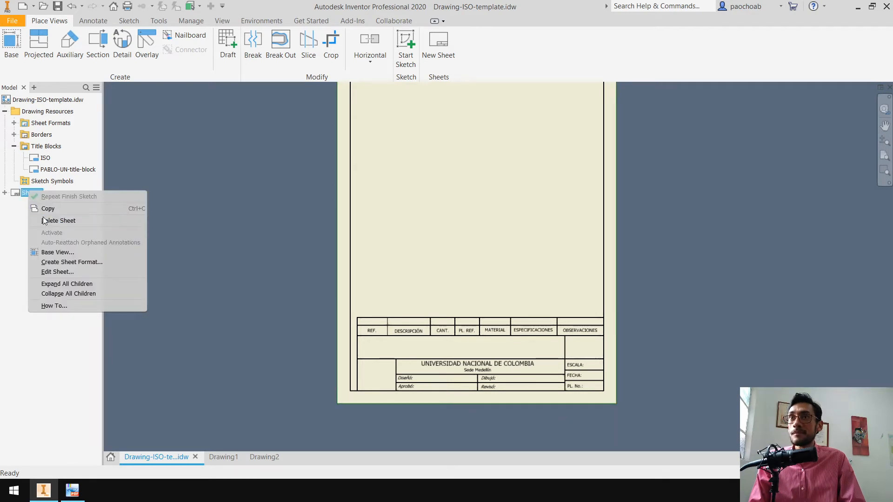
pyautogui.click(55, 272)
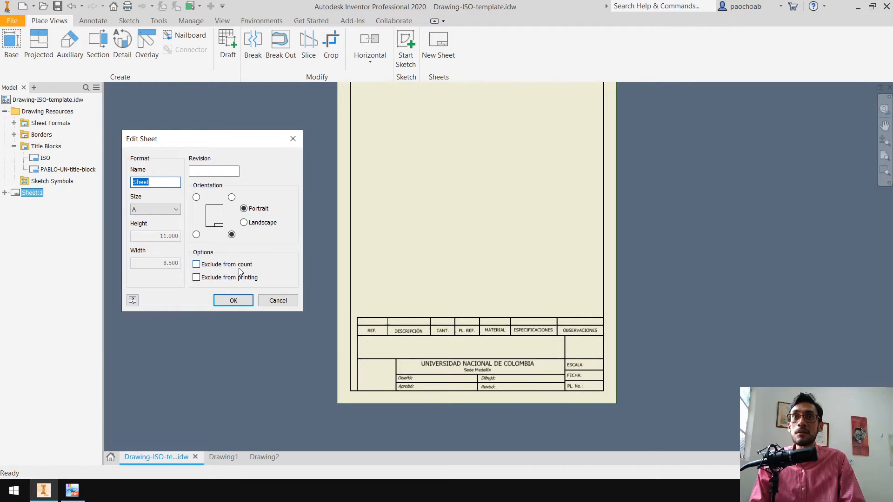
pyautogui.click(278, 300)
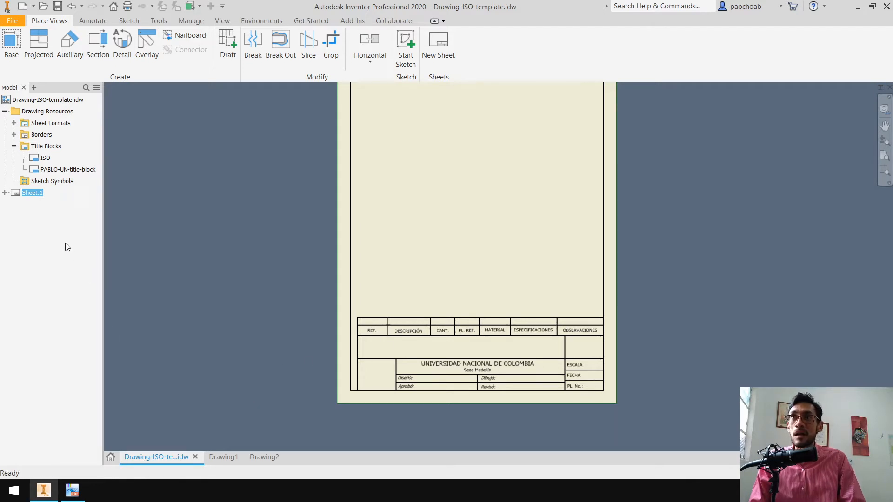
# Open the PABLO-UN-title-block definition for editing and examine its labels and property fields up close
pyautogui.rightClick(72, 171)
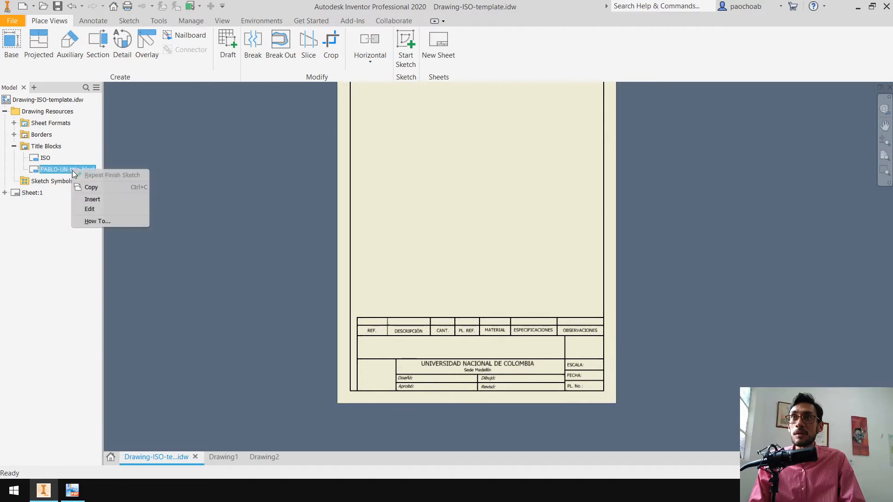
pyautogui.click(90, 209)
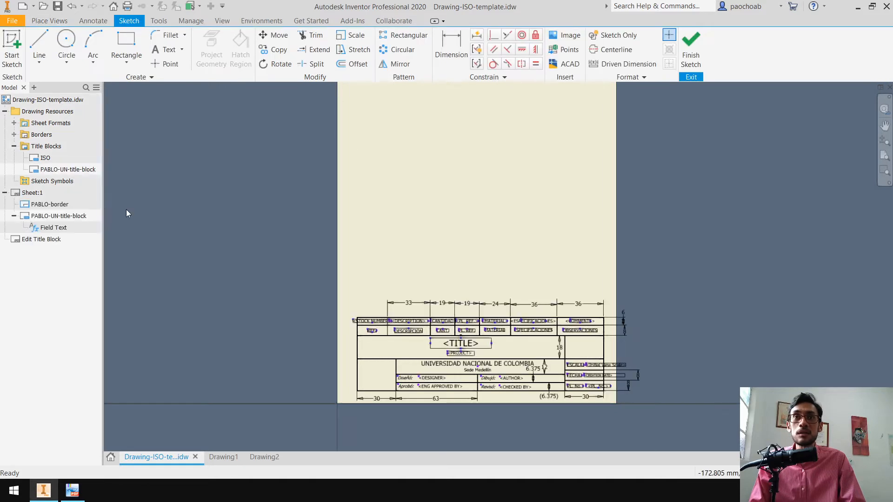
pyautogui.scroll(3, 561, 328)
pyautogui.scroll(2, 560, 325)
pyautogui.scroll(-3, 559, 322)
pyautogui.moveTo(365, 321); pyautogui.dragTo(416, 298, button='middle')
pyautogui.scroll(2, 324, 281)
pyautogui.scroll(3, 289, 287)
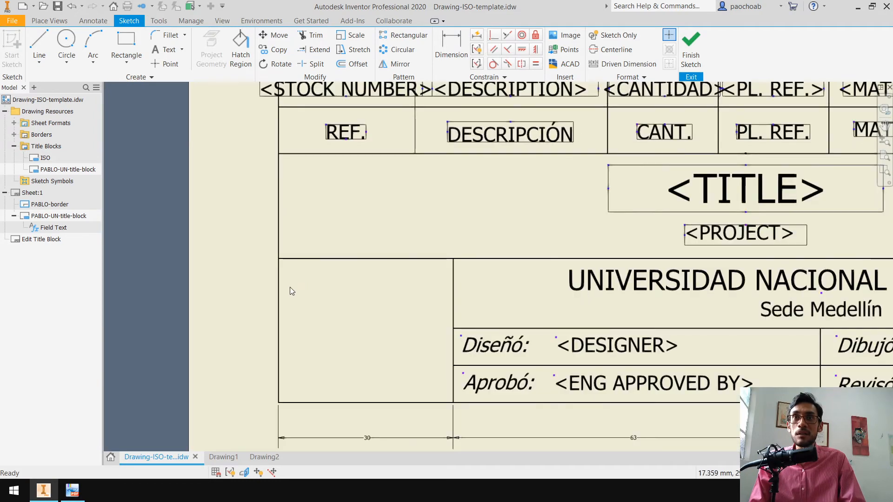
# Examine the full line layout and dimensions of PABLO-UN-title-block and finish the sketch without saving the edits
pyautogui.scroll(-2, 289, 289)
pyautogui.click(284, 290)
pyautogui.scroll(-2, 308, 295)
pyautogui.click(309, 296)
pyautogui.moveTo(308, 296); pyautogui.dragTo(244, 297, button='middle')
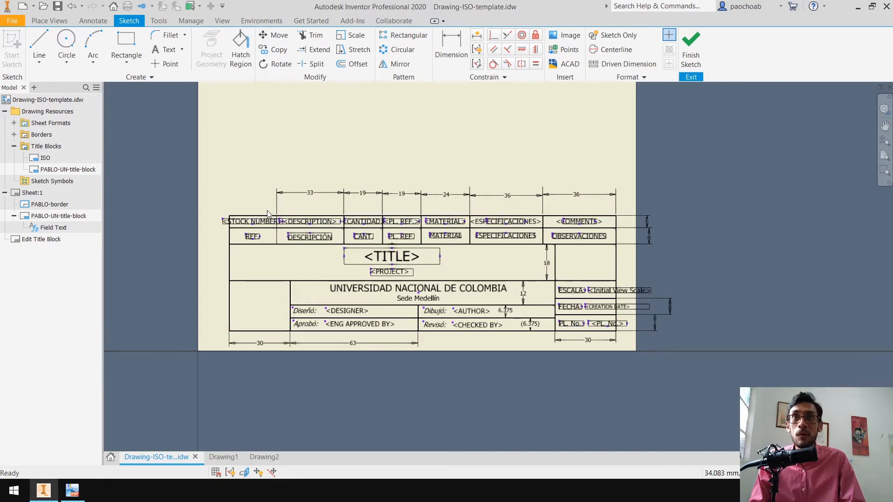
pyautogui.click(229, 250)
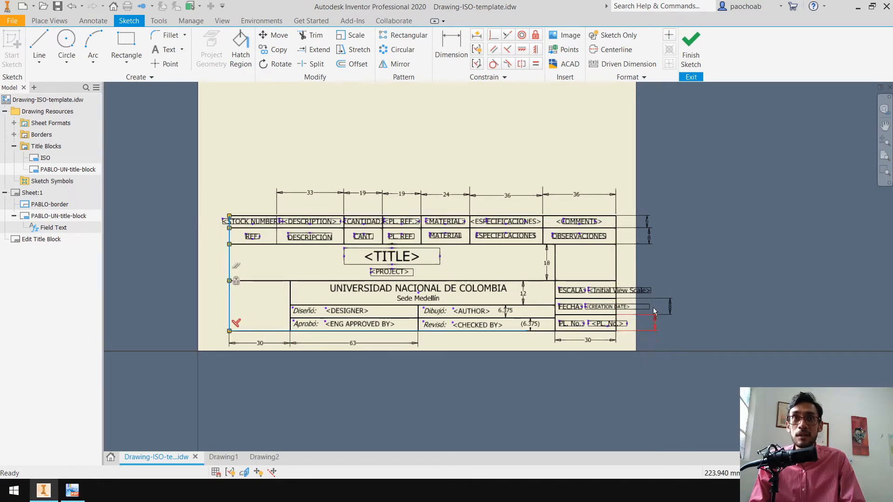
pyautogui.click(626, 272)
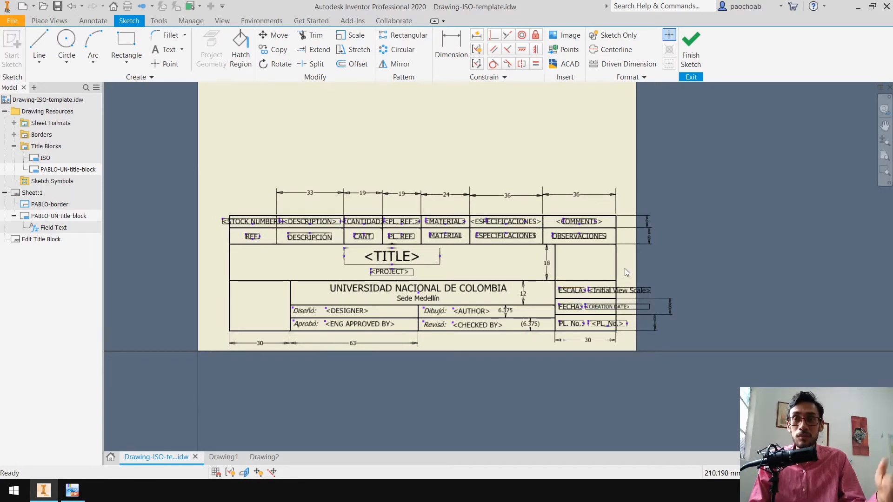
pyautogui.moveTo(626, 260); pyautogui.dragTo(628, 288, button='middle')
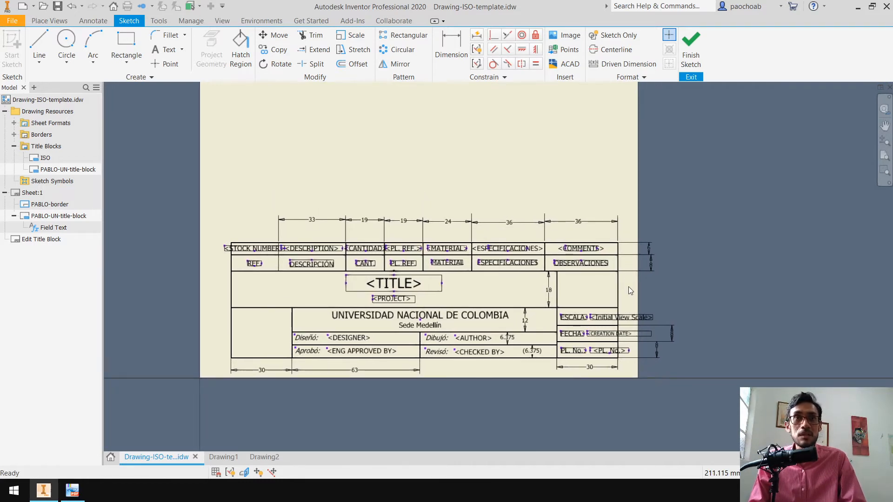
pyautogui.click(690, 51)
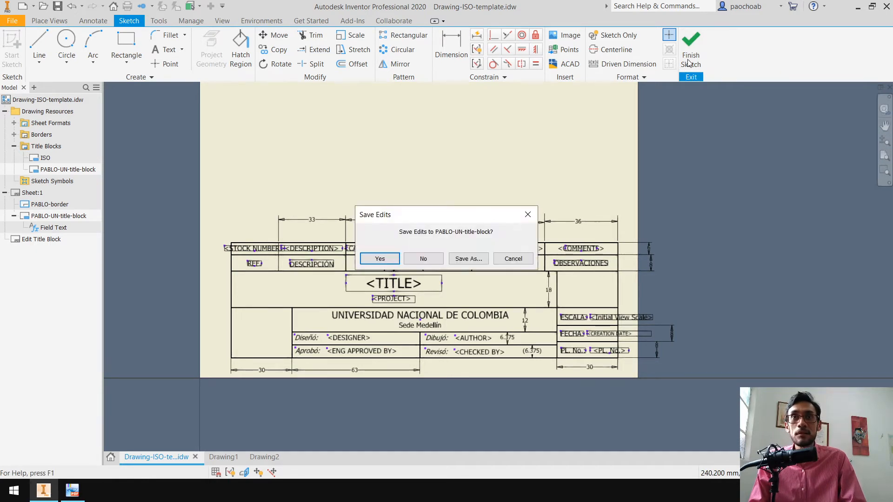
pyautogui.click(414, 259)
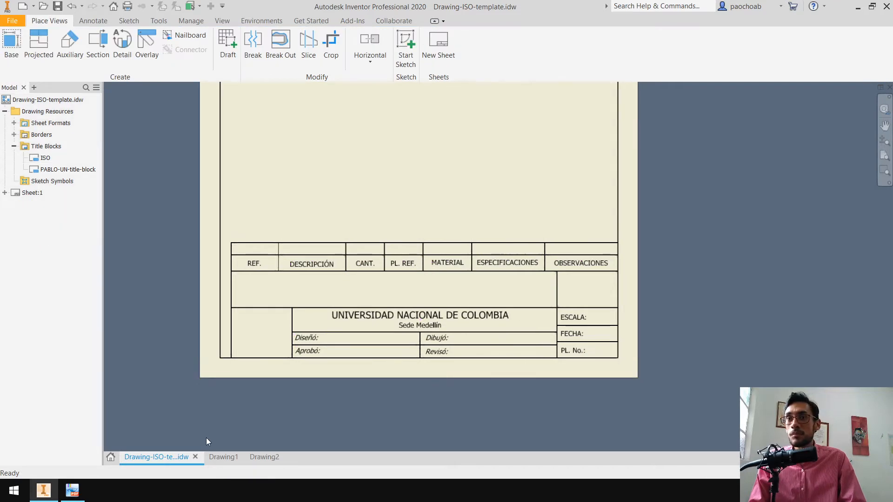
# Switch to Drawing1 and inspect the title block sketch's lines and dimensions, including the stray point on the line below the 12 mm row
pyautogui.click(222, 458)
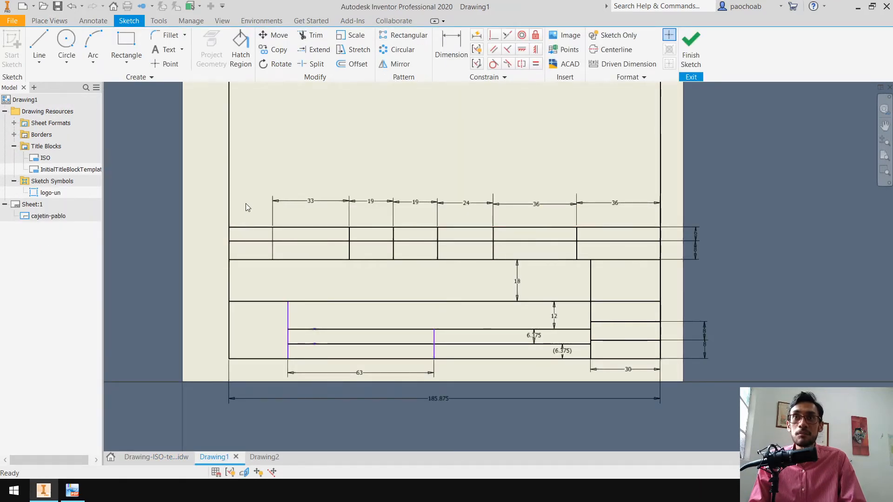
pyautogui.click(257, 227)
pyautogui.click(311, 249)
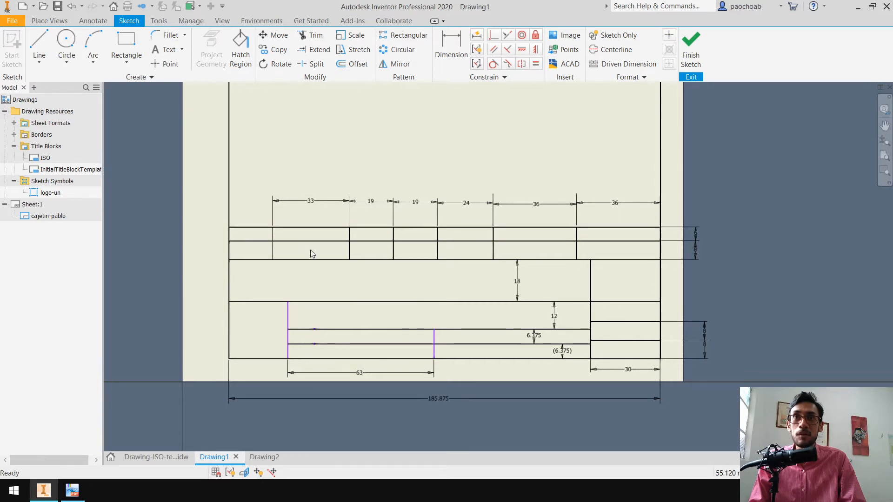
pyautogui.scroll(-1, 433, 308)
pyautogui.moveTo(432, 308)
pyautogui.mouseDown(button='middle')
pyautogui.moveTo(423, 311)
pyautogui.moveTo(465, 308)
pyautogui.moveTo(475, 285)
pyautogui.mouseUp(button='middle')
pyautogui.scroll(1, 465, 307)
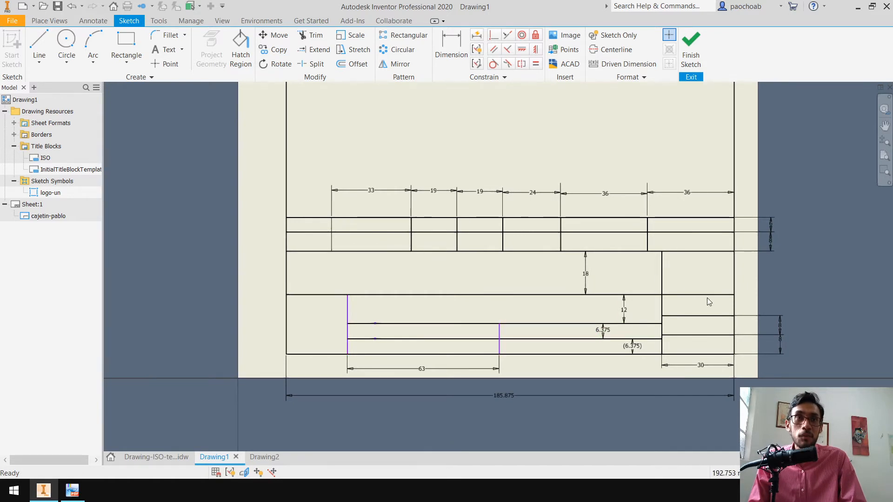
pyautogui.click(376, 324)
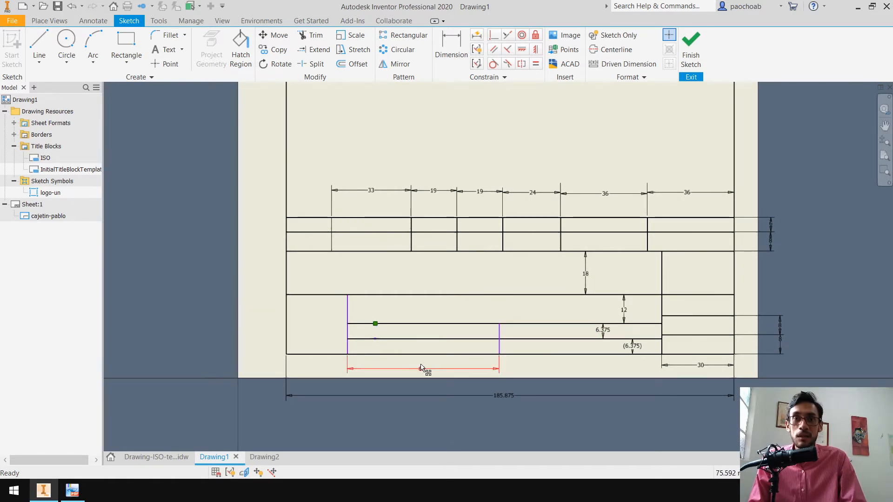
pyautogui.press('Escape')
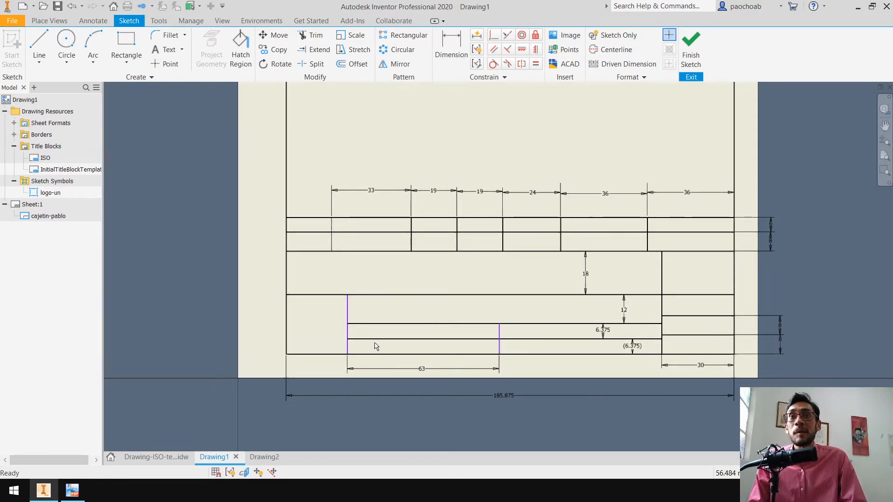
# Compare the Drawing1 title block sketch with the cell labels and layout in the Cajetín-cotas PDF, returning to the sketch
pyautogui.click(71, 490)
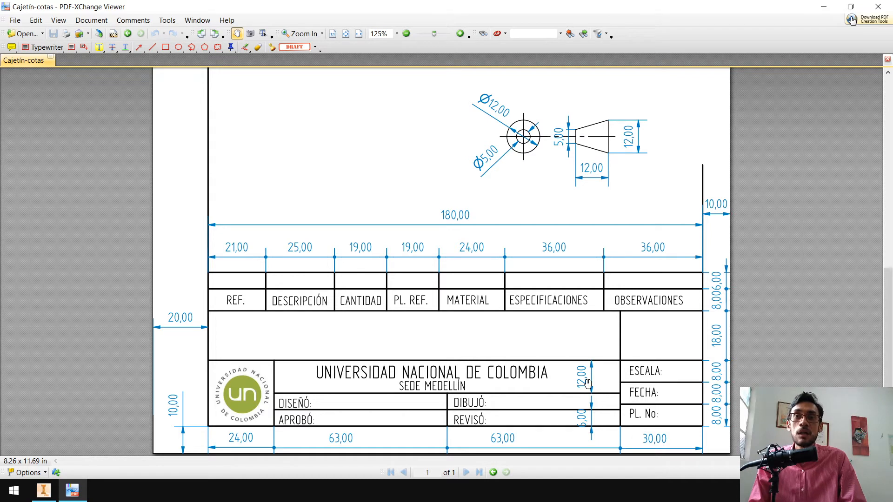
pyautogui.click(41, 493)
pyautogui.scroll(-2, 338, 266)
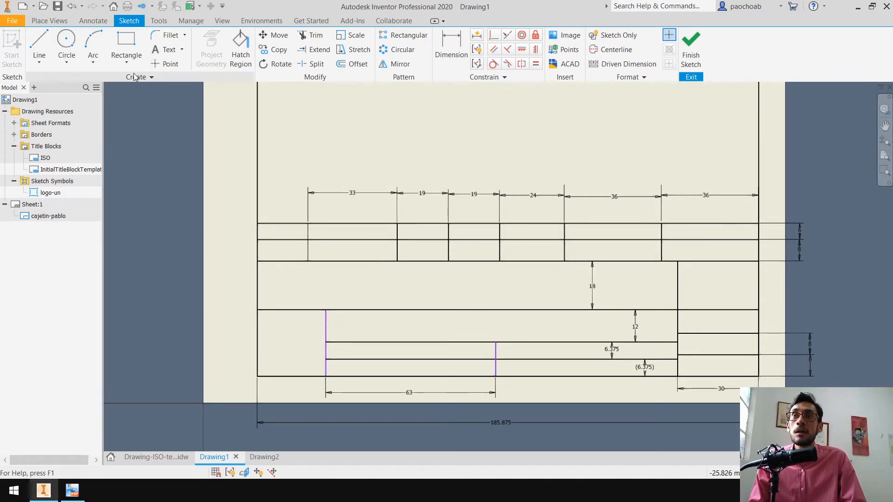
pyautogui.click(168, 52)
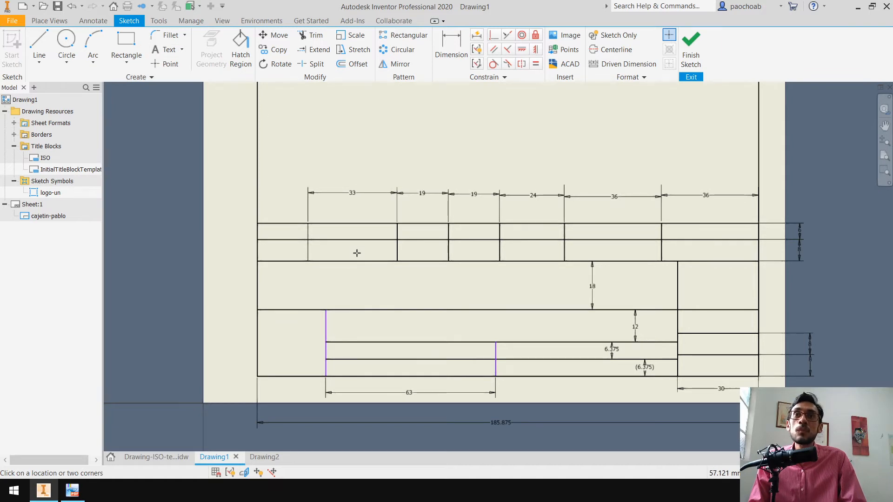
pyautogui.moveTo(352, 285); pyautogui.dragTo(397, 270, button='middle')
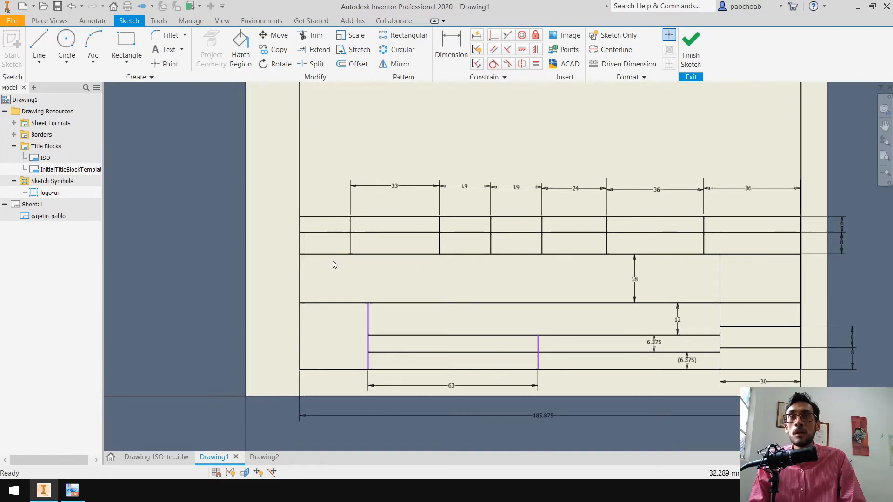
pyautogui.hotkey('alt', 'Tab')
pyautogui.scroll(1, 297, 320)
pyautogui.scroll(-1, 286, 311)
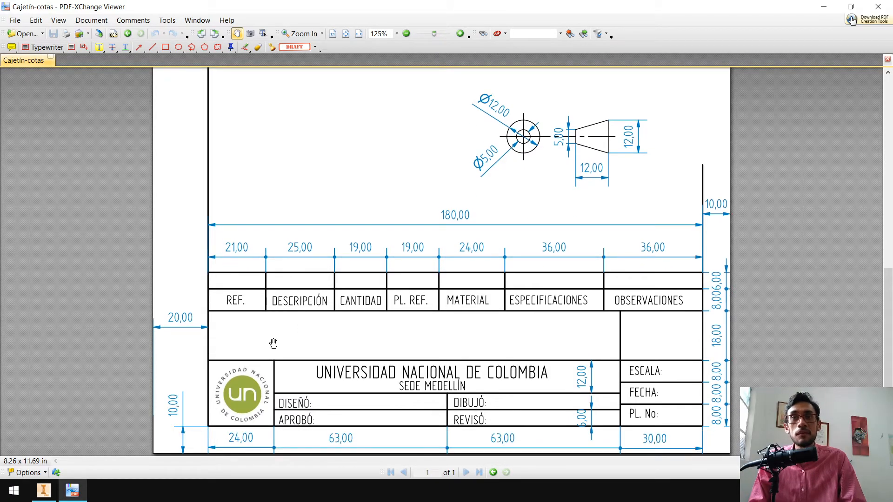
pyautogui.hotkey('alt', 'Tab')
# Add the text REF. in Tahoma 3.50 mm to the first cell of the title block's 8 mm header row and centre it there
pyautogui.click(138, 61)
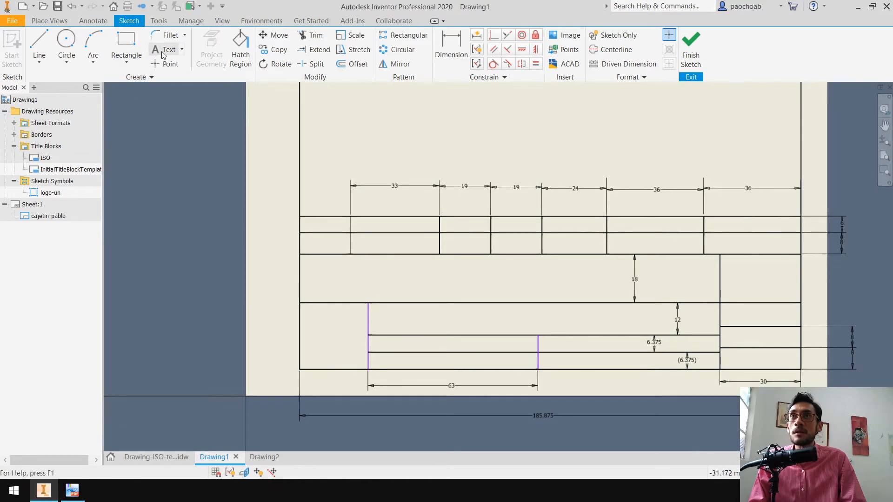
pyautogui.click(305, 239)
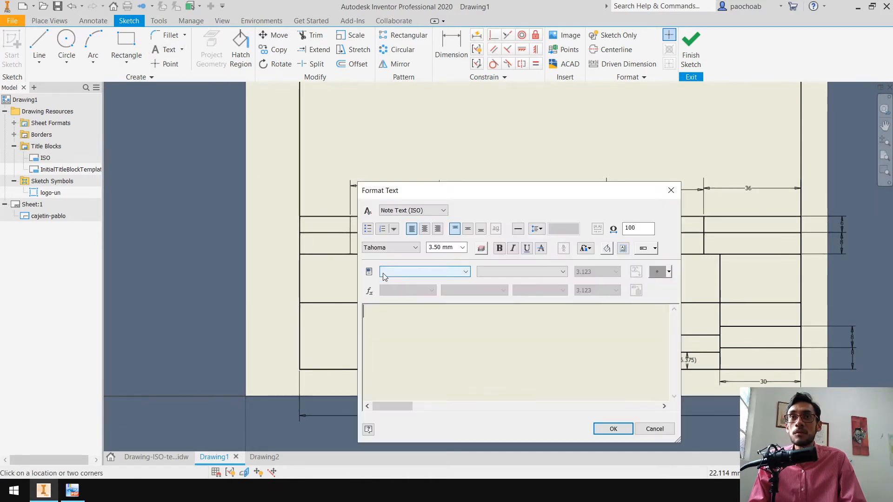
pyautogui.moveTo(449, 185); pyautogui.dragTo(447, 154)
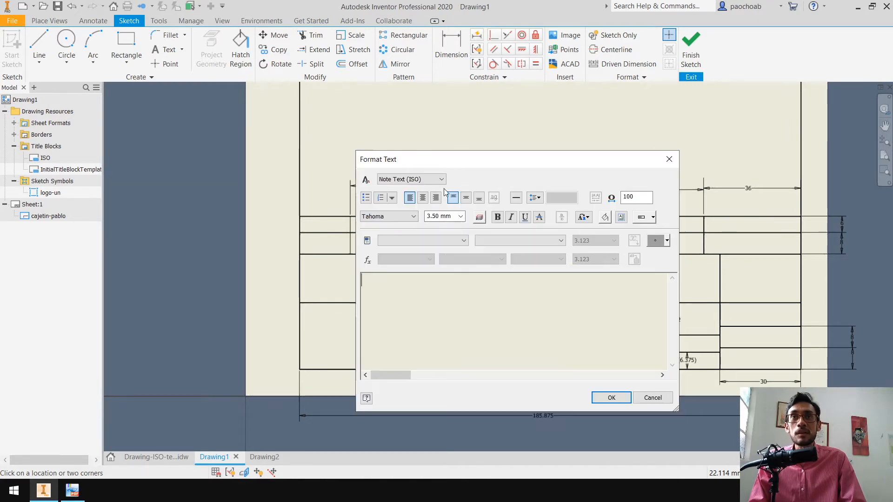
pyautogui.write('REF:')
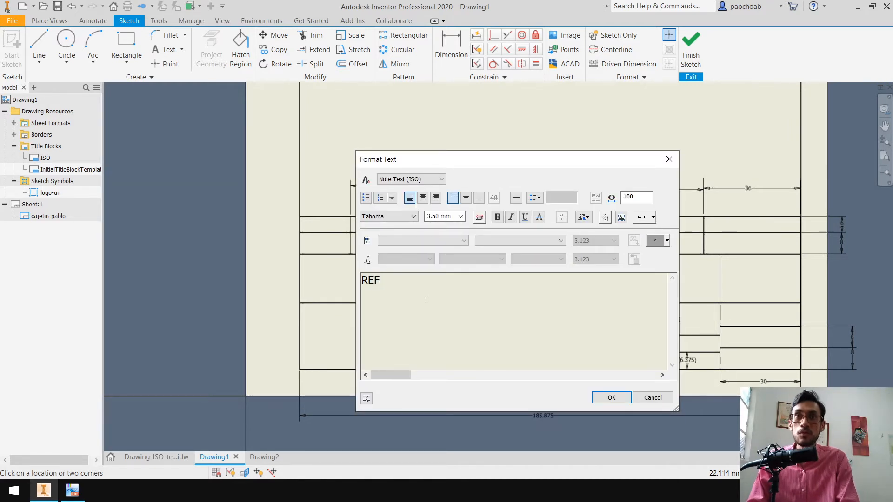
pyautogui.hotkey('alt', 'Tab')
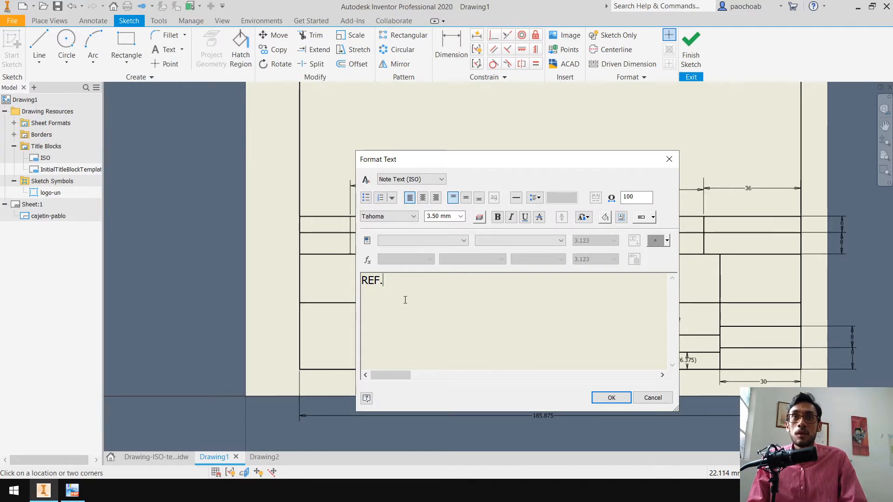
pyautogui.click(610, 397)
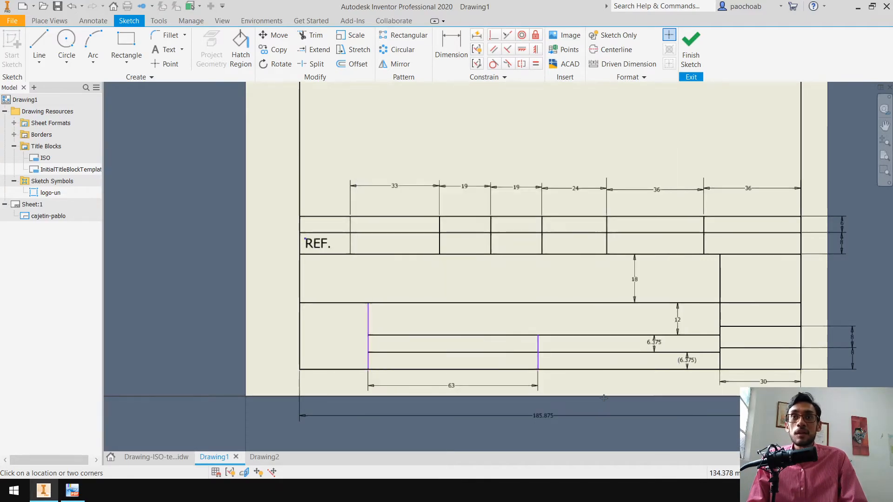
pyautogui.scroll(1, 330, 255)
pyautogui.moveTo(322, 243); pyautogui.dragTo(332, 242)
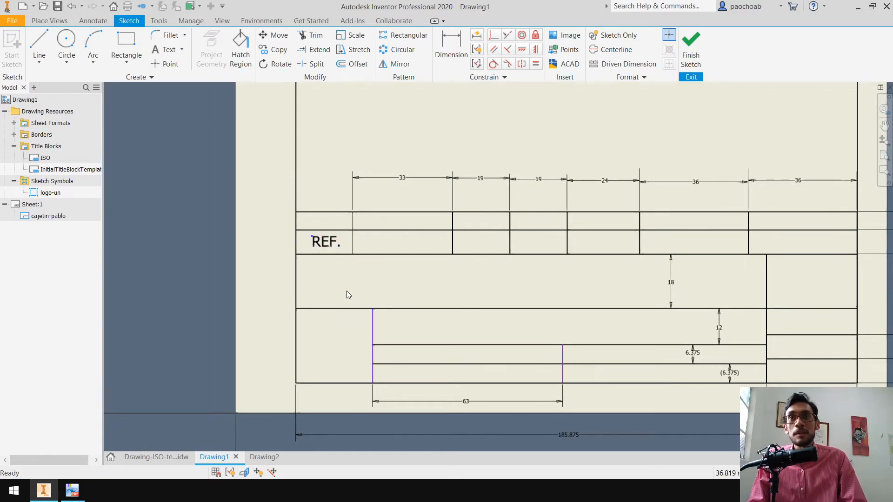
# Check the header row labels in the Cajetín-cotas PDF and compare them with the REF. text in the Drawing1 sketch
pyautogui.hotkey('alt', 'Tab')
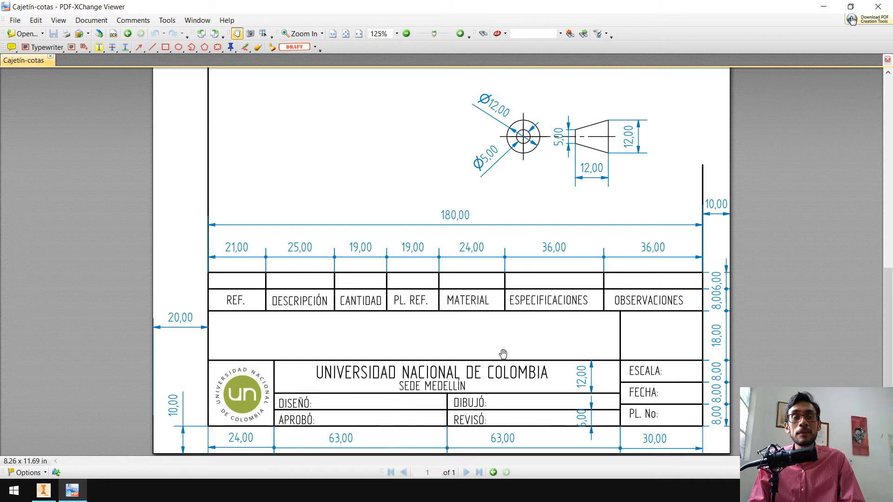
pyautogui.hotkey('alt', 'Tab')
pyautogui.click(325, 245)
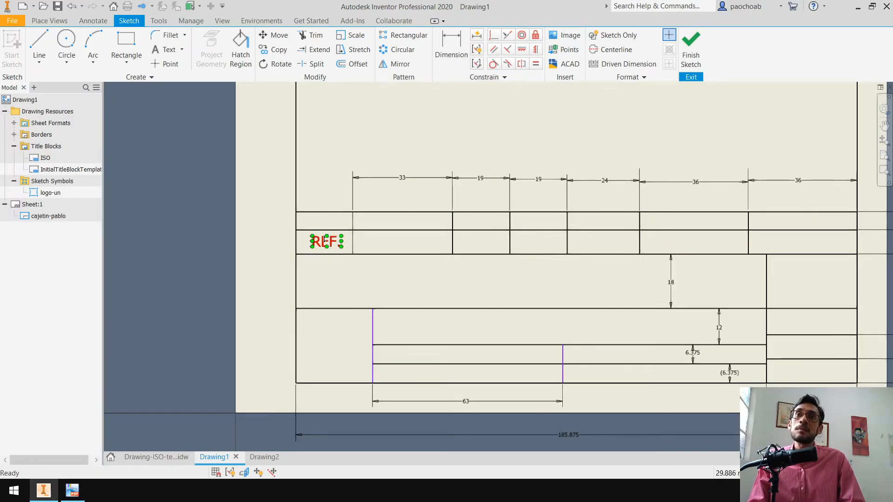
pyautogui.scroll(3, 324, 239)
pyautogui.click(347, 306)
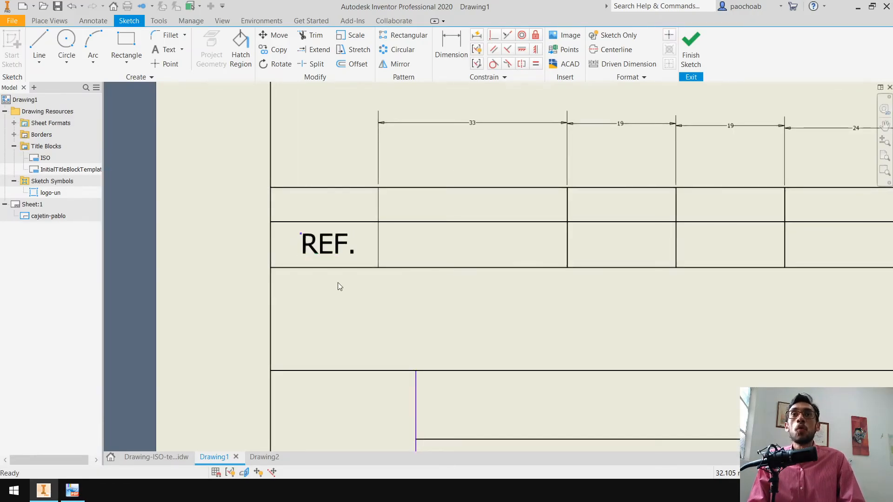
pyautogui.moveTo(323, 244)
pyautogui.mouseDown()
pyautogui.moveTo(334, 247)
pyautogui.moveTo(324, 244)
pyautogui.mouseUp()
pyautogui.click(324, 244)
pyautogui.rightClick(320, 247)
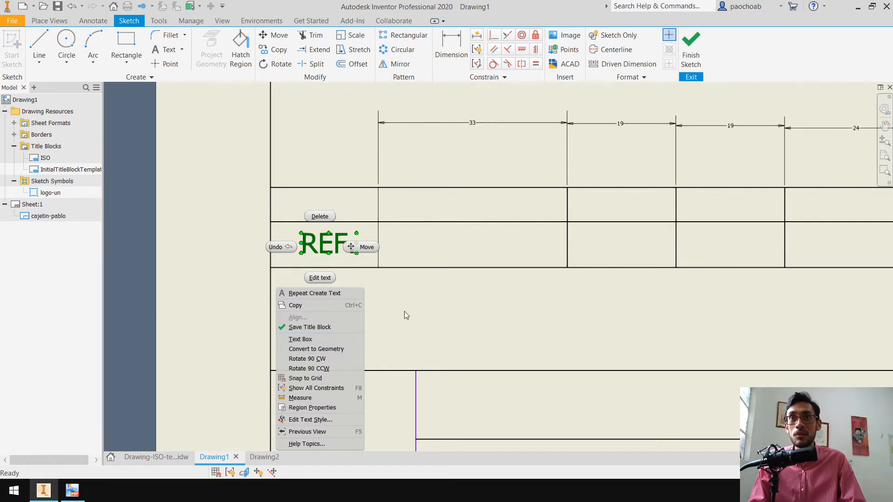
pyautogui.click(323, 246)
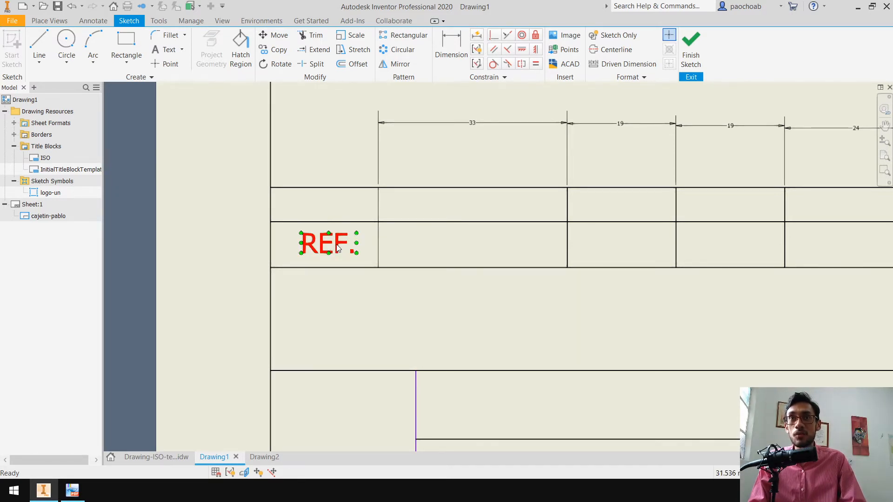
pyautogui.rightClick(328, 299)
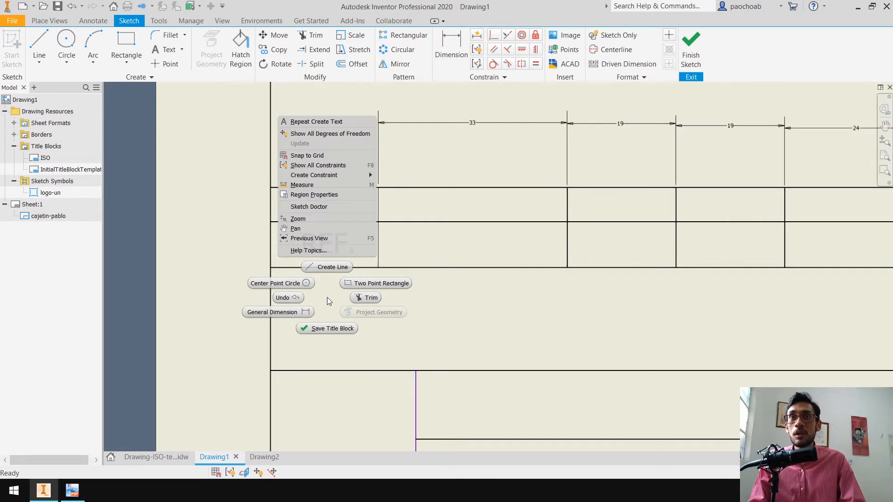
pyautogui.click(451, 340)
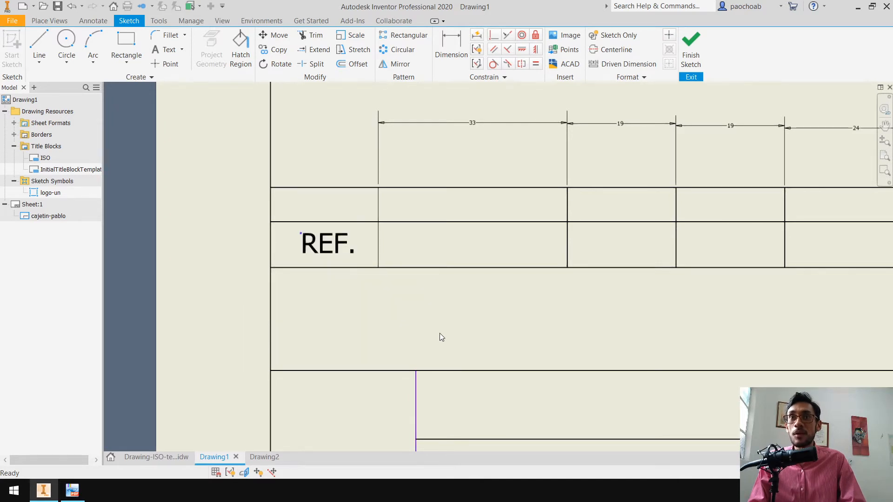
# Enable the text box of the REF. text and resize its frame to sit inside the first header cell
pyautogui.rightClick(321, 246)
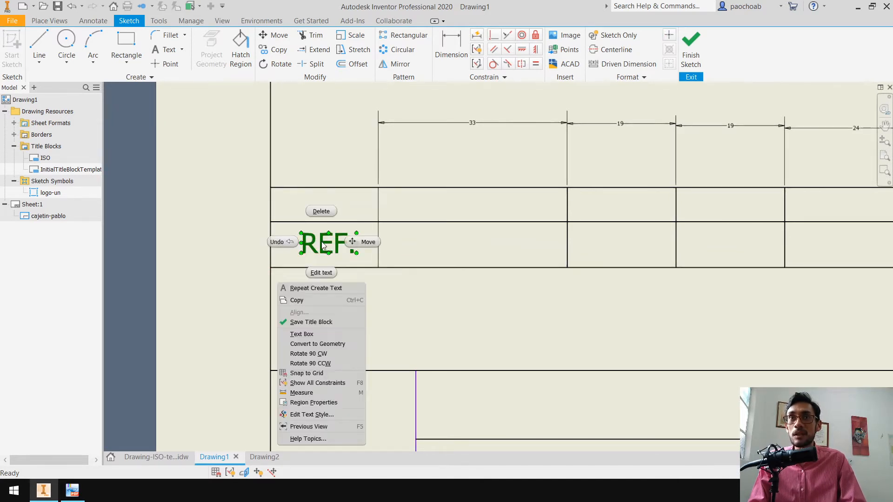
pyautogui.click(318, 335)
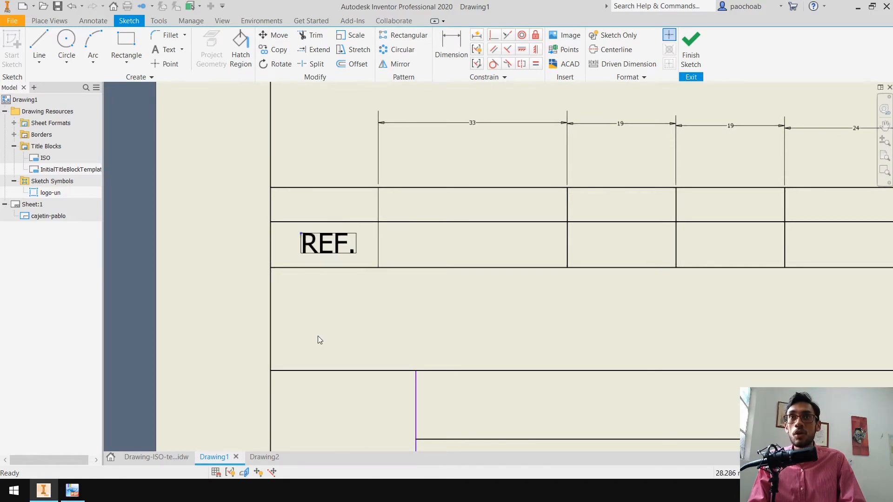
pyautogui.moveTo(357, 234); pyautogui.dragTo(367, 261)
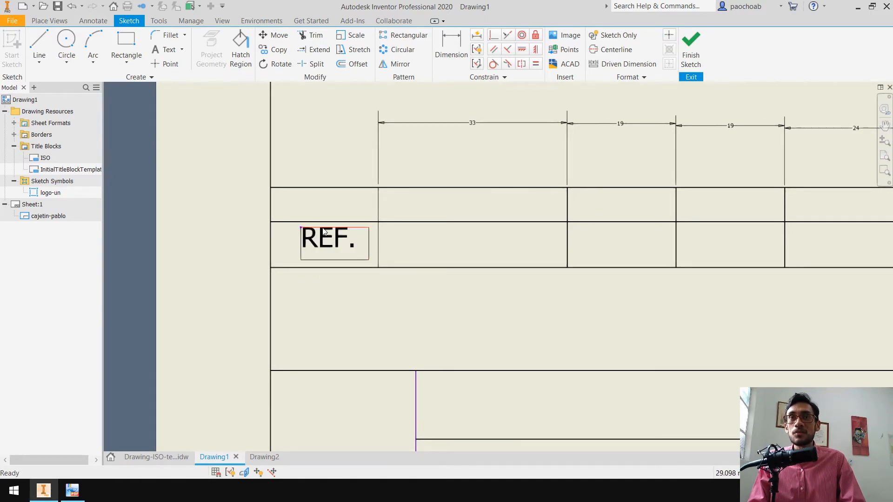
pyautogui.moveTo(300, 233); pyautogui.dragTo(297, 240)
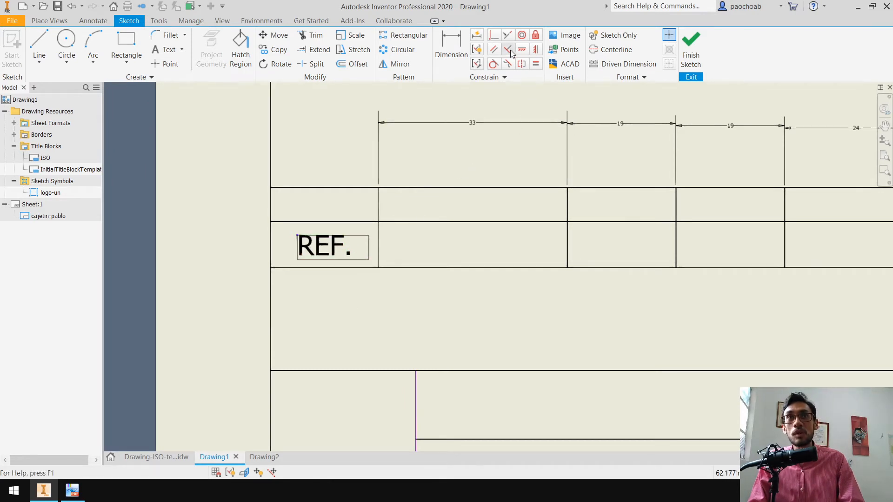
# Constrain the top and bottom edges of the REF. text box coincident with the header row's upper and lower lines
pyautogui.click(492, 37)
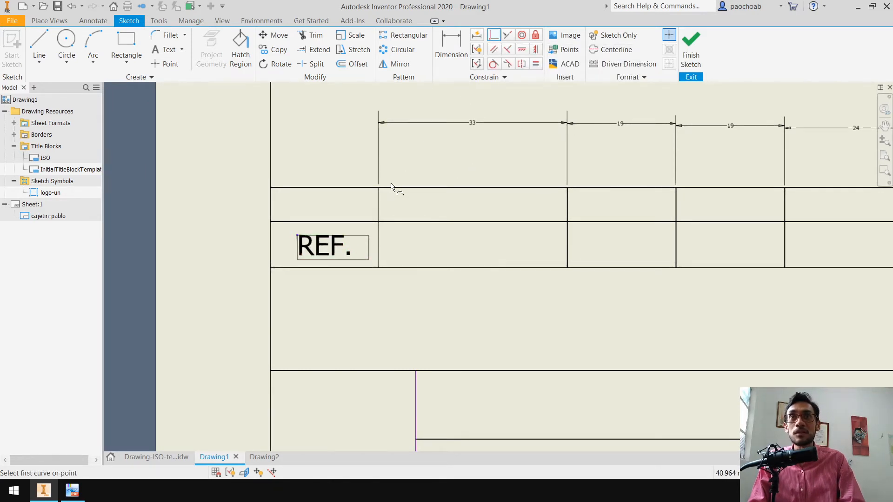
pyautogui.click(334, 236)
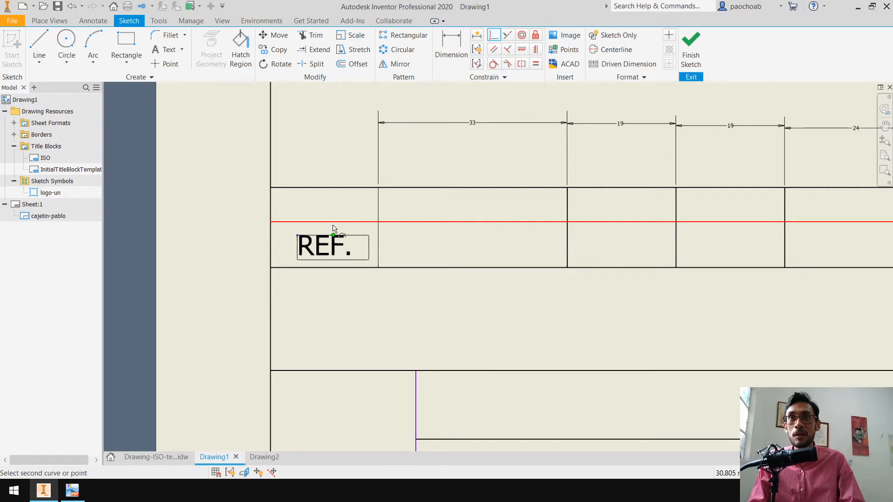
pyautogui.click(334, 222)
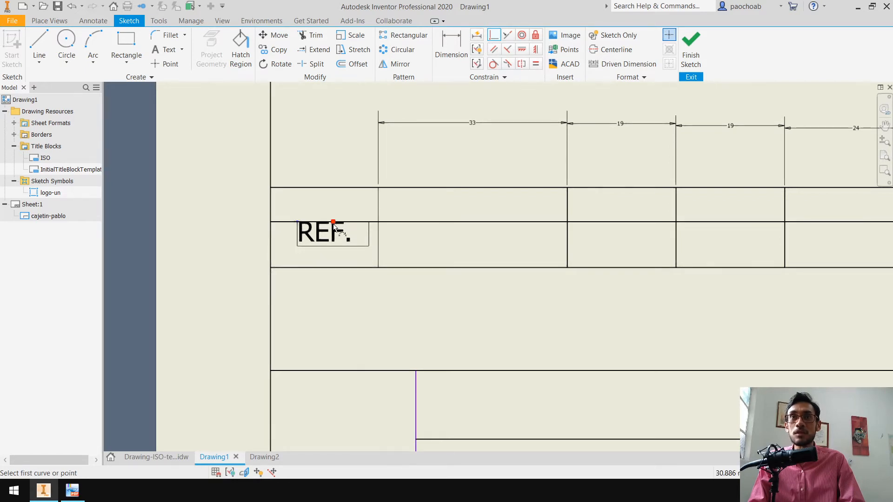
pyautogui.click(333, 247)
pyautogui.click(334, 268)
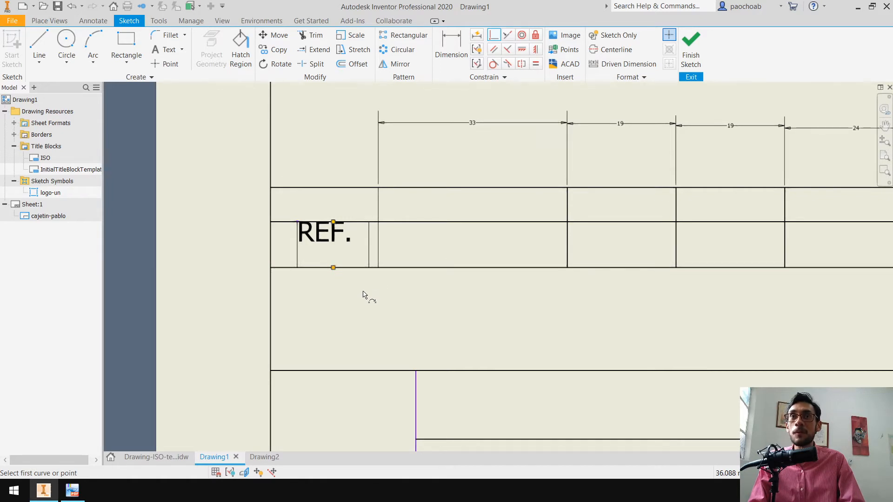
pyautogui.press('Escape')
# Narrow the REF. text box and constrain its side edges coincident with the vertical lines of the first header cell
pyautogui.moveTo(370, 253)
pyautogui.mouseDown()
pyautogui.moveTo(318, 257)
pyautogui.moveTo(359, 254)
pyautogui.mouseUp()
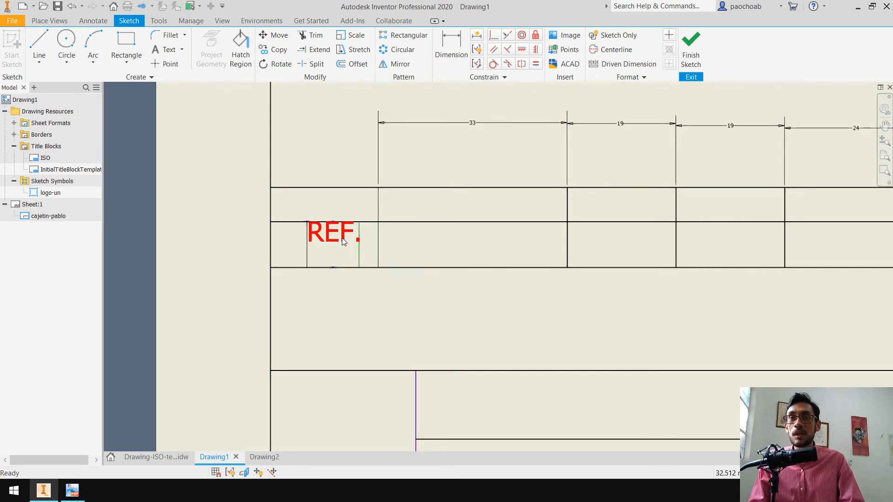
pyautogui.click(494, 35)
pyautogui.click(359, 245)
pyautogui.click(378, 250)
pyautogui.click(289, 244)
pyautogui.click(270, 253)
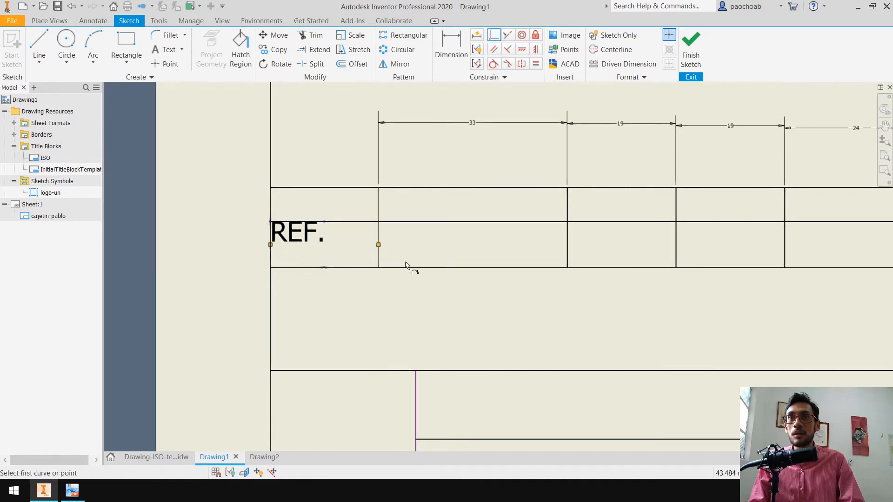
# Format the REF. text with centre justification and middle vertical alignment within its text box
pyautogui.doubleClick(303, 240)
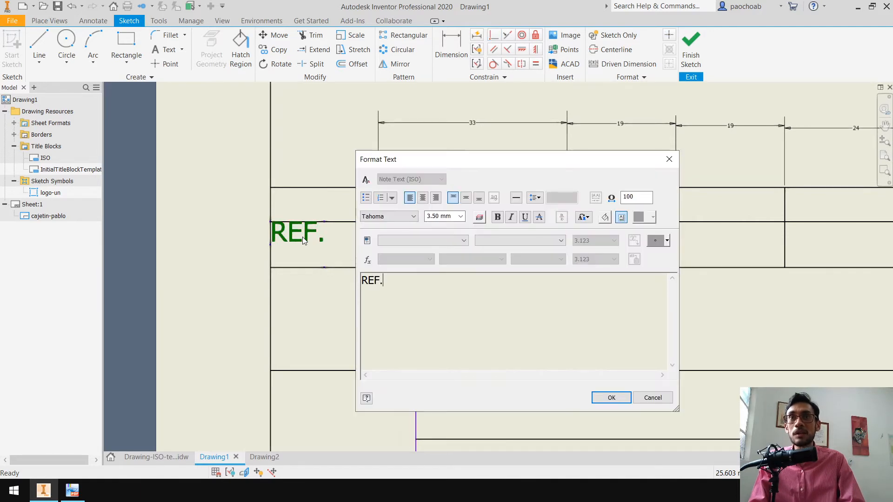
pyautogui.click(668, 160)
pyautogui.rightClick(293, 241)
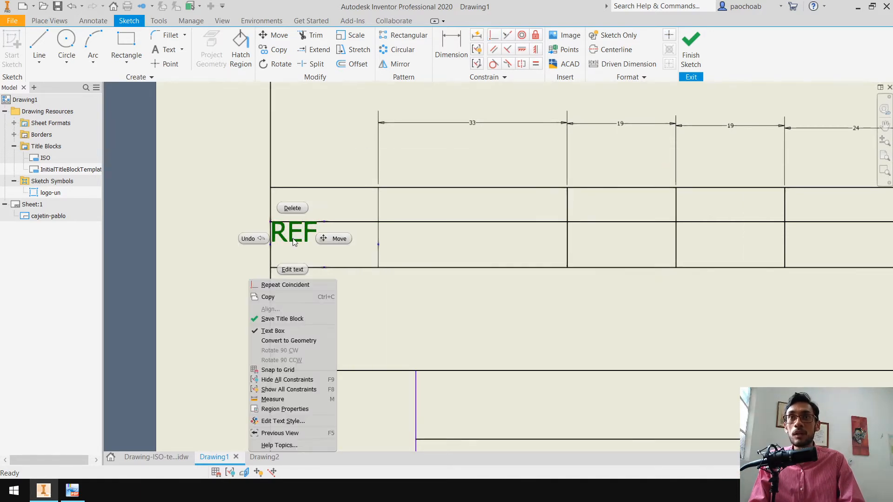
pyautogui.click(297, 271)
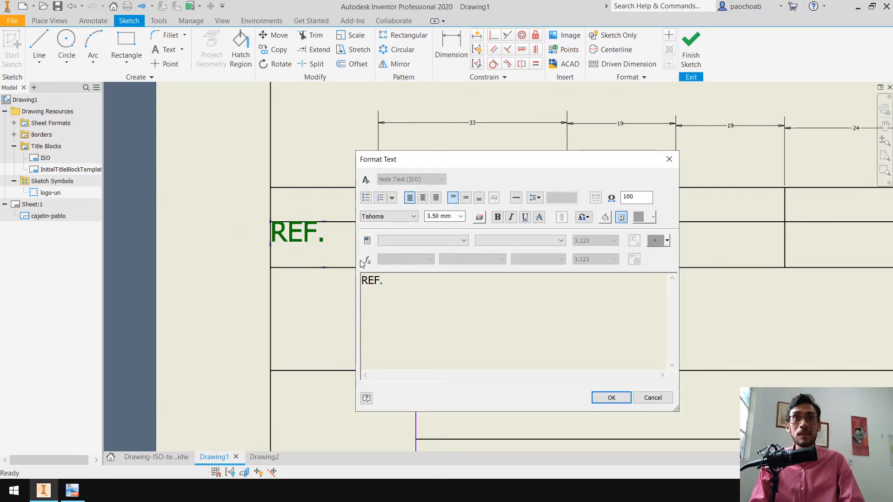
pyautogui.click(423, 199)
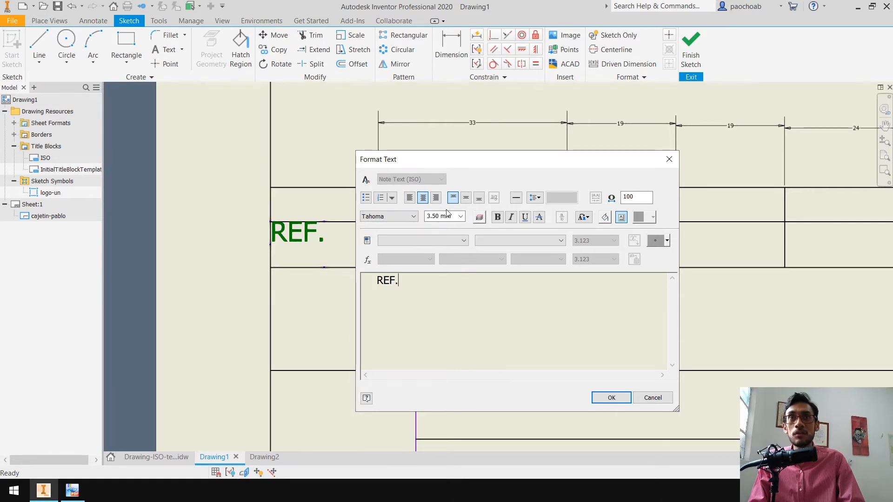
pyautogui.click(470, 205)
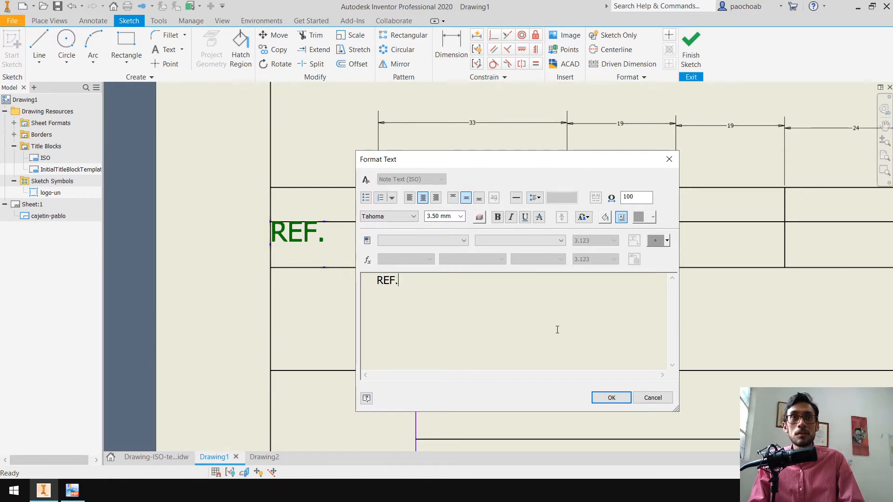
pyautogui.click(611, 398)
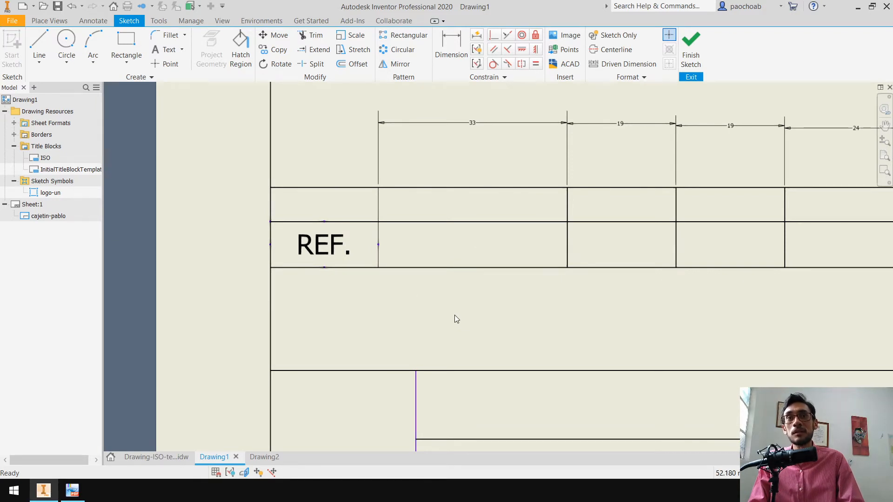
# Check the lower cell labels in the PDF and add the text DISEÑÓ: in Tahoma 3.50 mm to the first 63 mm cell below the 12 mm row
pyautogui.scroll(-2, 455, 317)
pyautogui.moveTo(454, 317)
pyautogui.mouseDown(button='middle')
pyautogui.moveTo(397, 261)
pyautogui.moveTo(396, 239)
pyautogui.moveTo(393, 249)
pyautogui.mouseUp(button='middle')
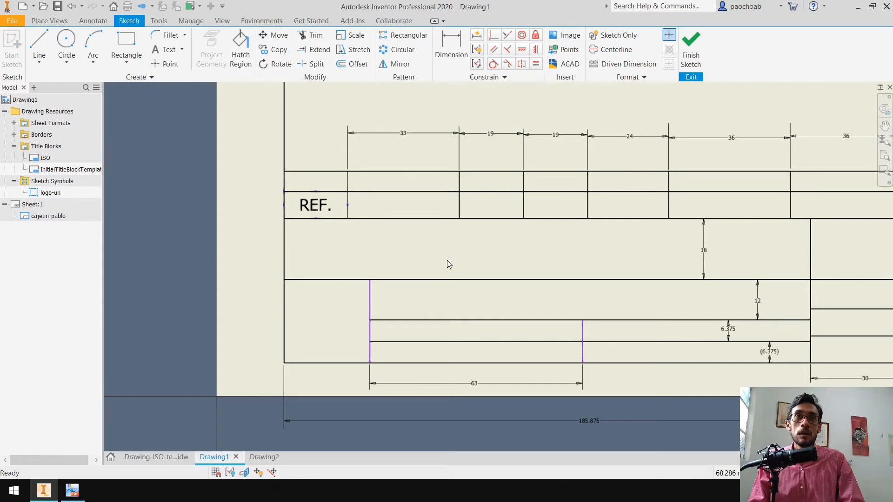
pyautogui.moveTo(483, 306); pyautogui.dragTo(445, 257, button='middle')
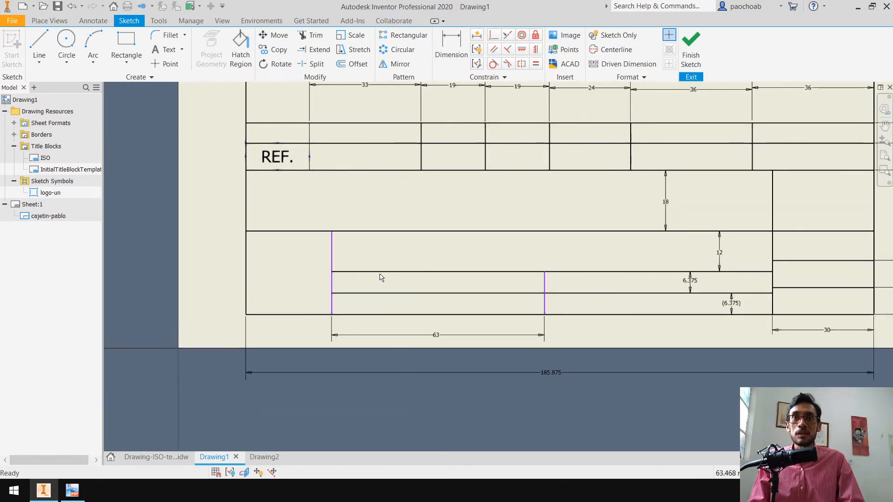
pyautogui.moveTo(454, 291); pyautogui.dragTo(433, 309, button='middle')
pyautogui.hotkey('alt', 'Tab')
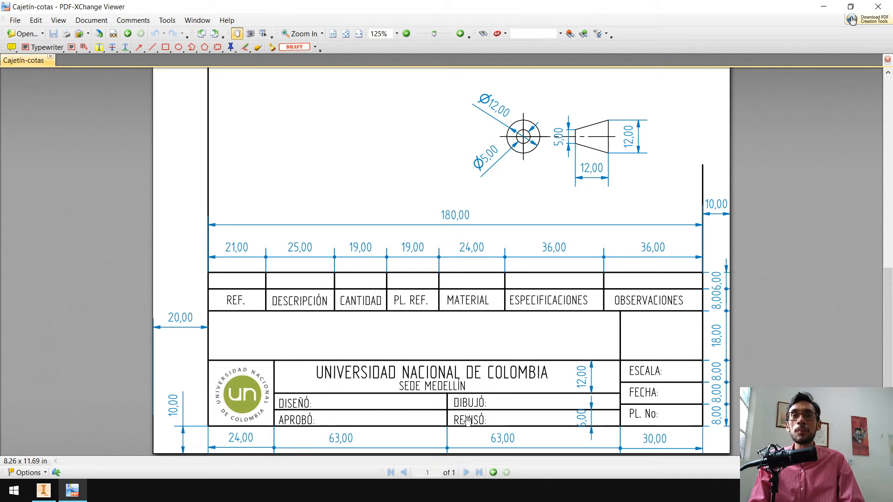
pyautogui.hotkey('alt', 'Tab')
pyautogui.click(169, 49)
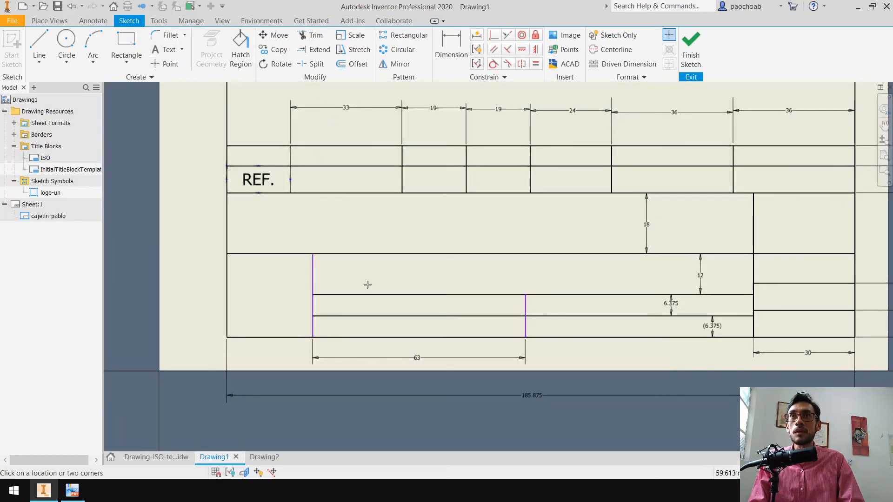
pyautogui.click(321, 302)
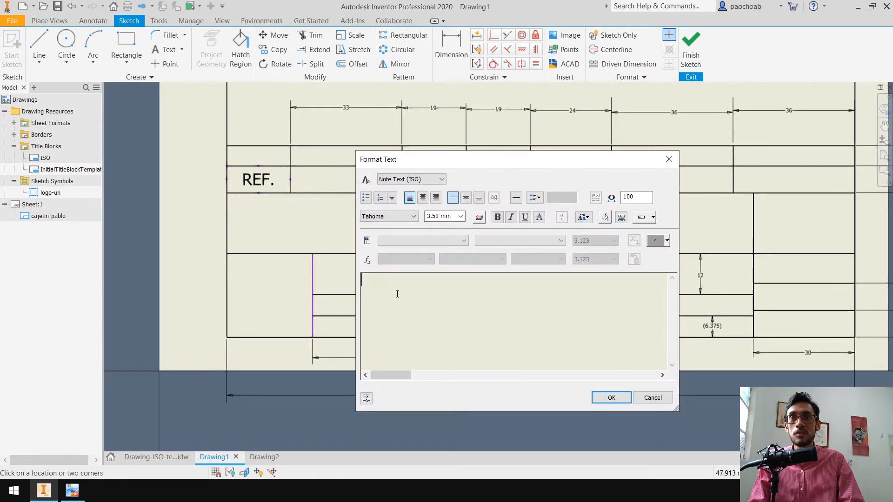
pyautogui.write('DISEÑ')
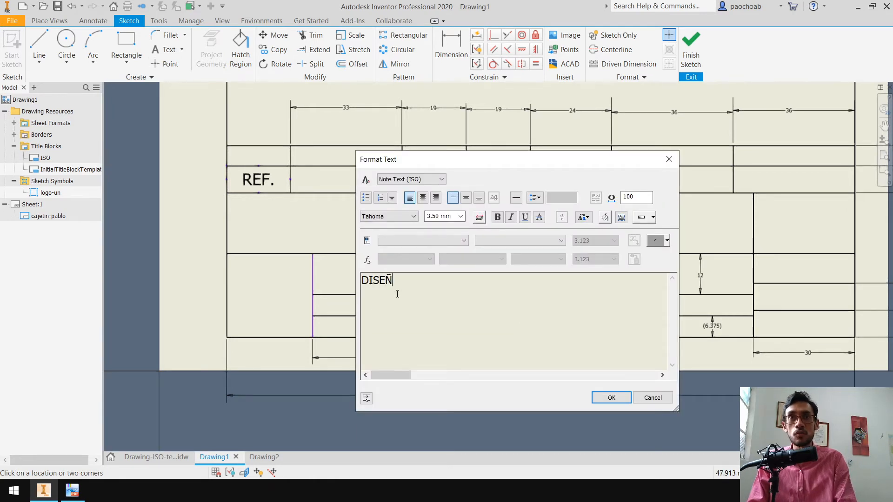
pyautogui.write('O:')
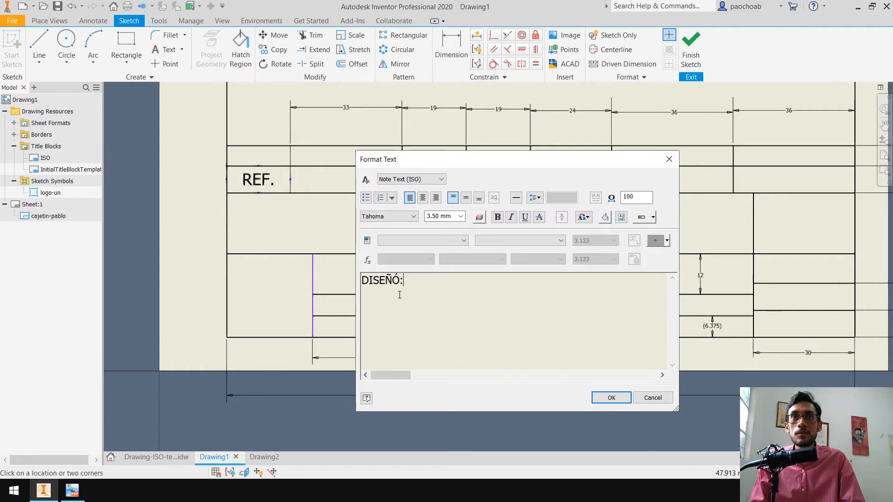
pyautogui.click(610, 399)
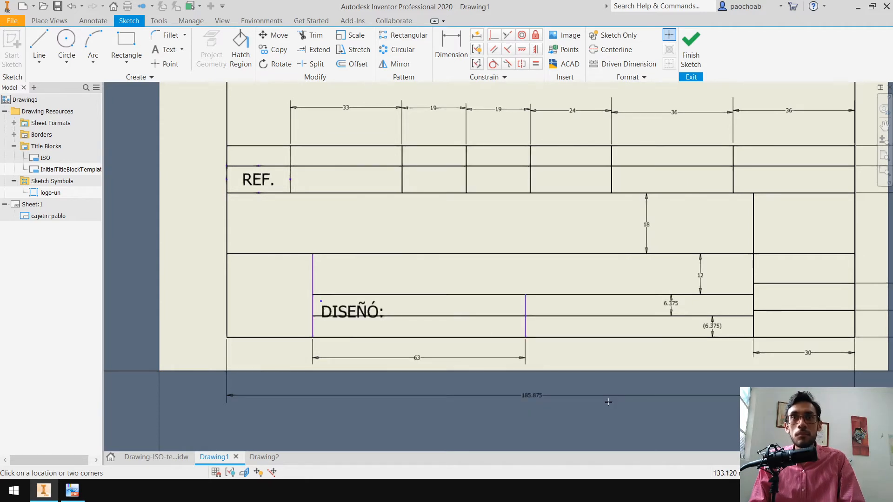
# Enable the text box of the DISEÑÓ: text and move it up between the cell's horizontal lines
pyautogui.rightClick(359, 312)
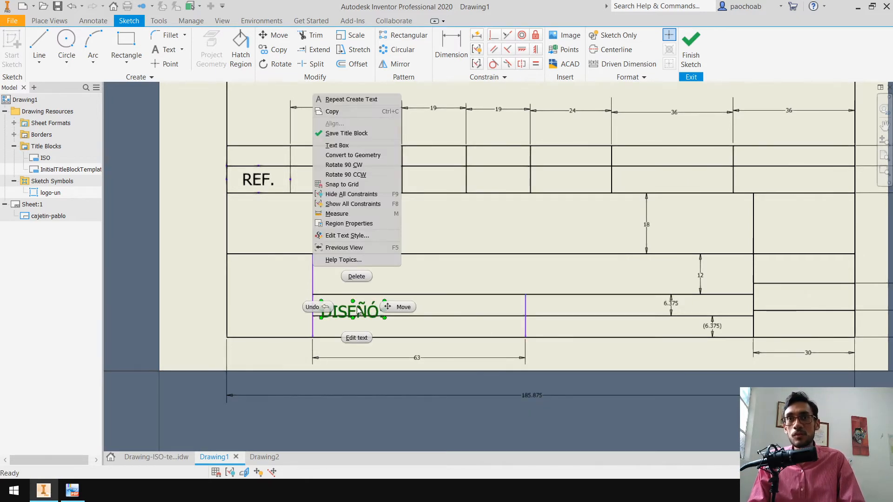
pyautogui.click(359, 145)
pyautogui.moveTo(362, 313); pyautogui.dragTo(369, 304)
pyautogui.scroll(2, 399, 285)
pyautogui.scroll(-5, 369, 300)
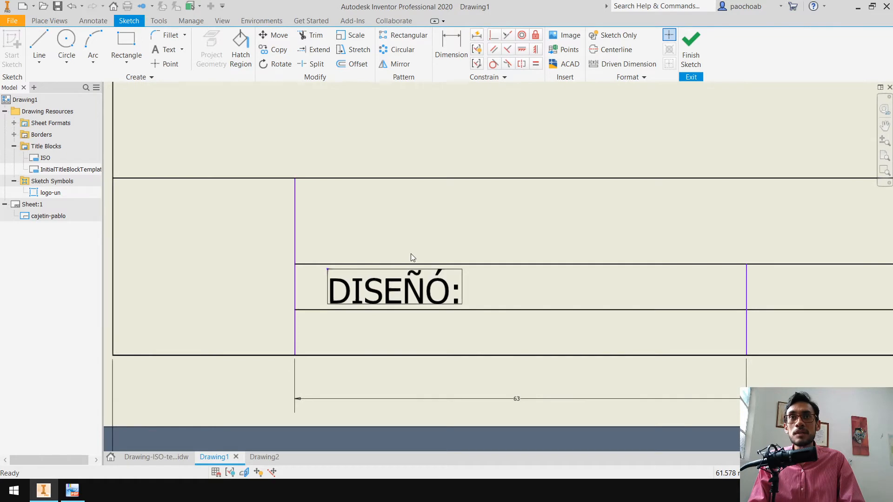
pyautogui.scroll(2, 393, 326)
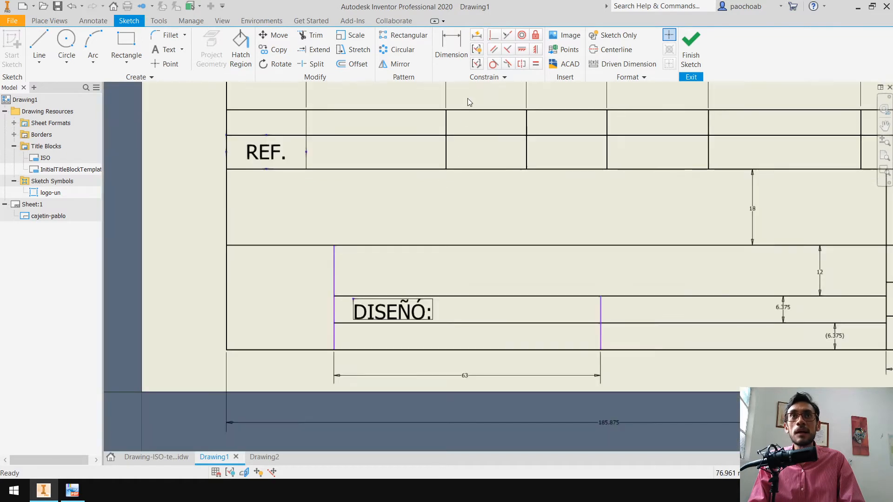
# Constrain the DISEÑÓ: text box's top and bottom edges coincident with the cell's horizontal lines and shift it towards the logo cell
pyautogui.click(393, 299)
pyautogui.click(393, 296)
pyautogui.click(393, 317)
pyautogui.click(396, 324)
pyautogui.press('Escape')
pyautogui.moveTo(379, 314); pyautogui.dragTo(367, 322)
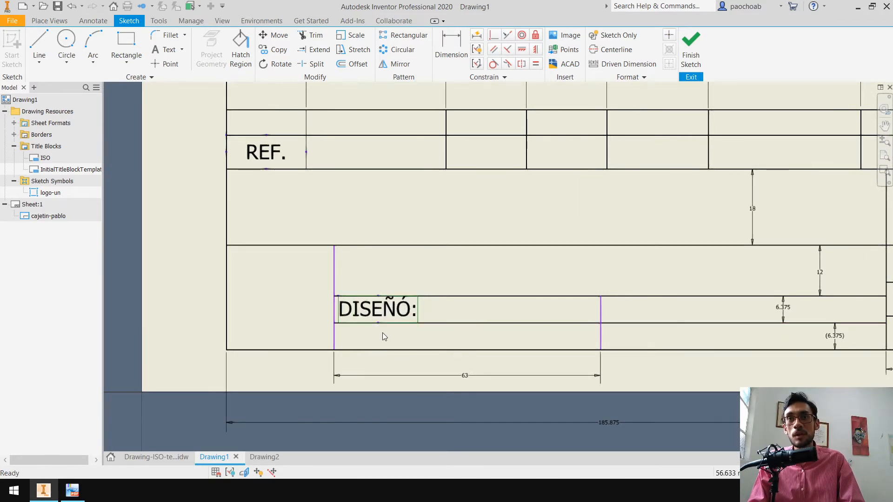
# Format the DISEÑÓ: text with centre justification and middle vertical alignment within its text box
pyautogui.rightClick(392, 314)
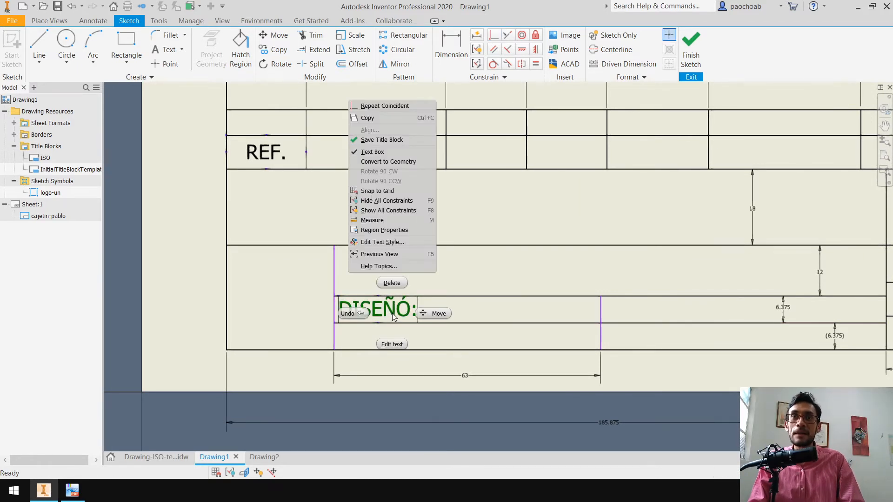
pyautogui.click(393, 345)
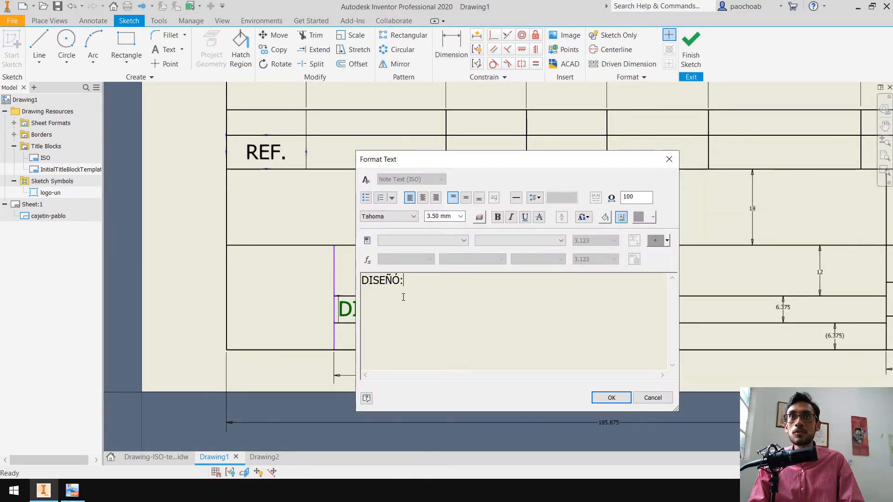
pyautogui.click(424, 200)
pyautogui.click(467, 199)
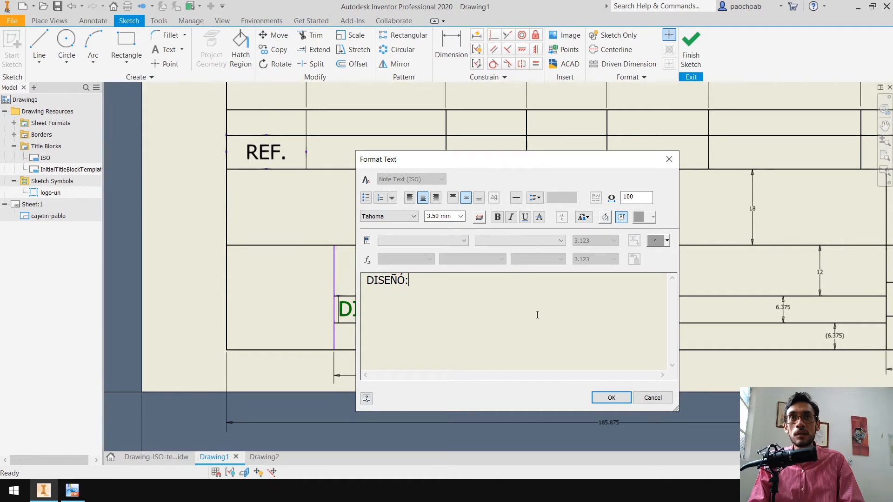
pyautogui.click(612, 399)
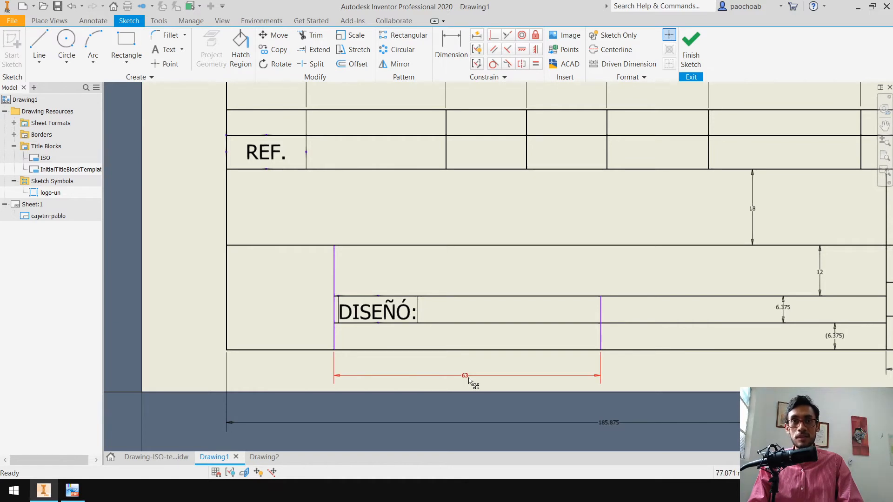
# Finish the title block sketch and save it under the name cajetin-un-pablo
pyautogui.click(690, 49)
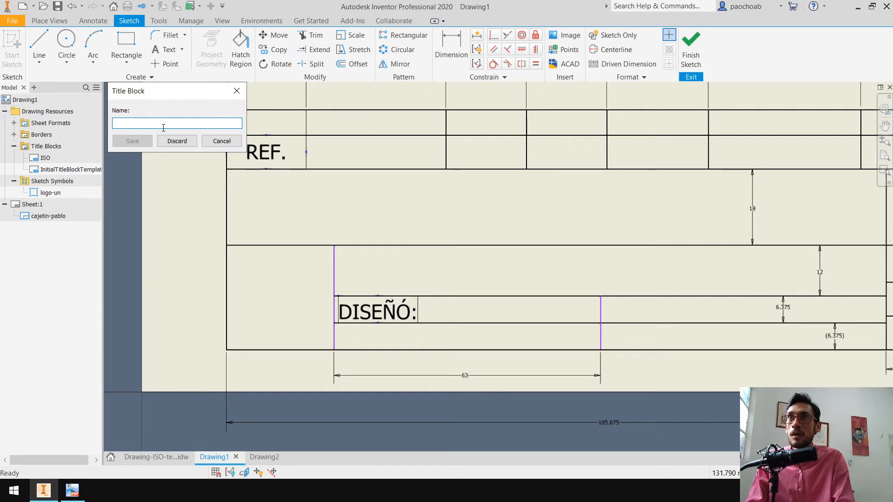
pyautogui.write('cajetin-un-pablo')
pyautogui.press('Return')
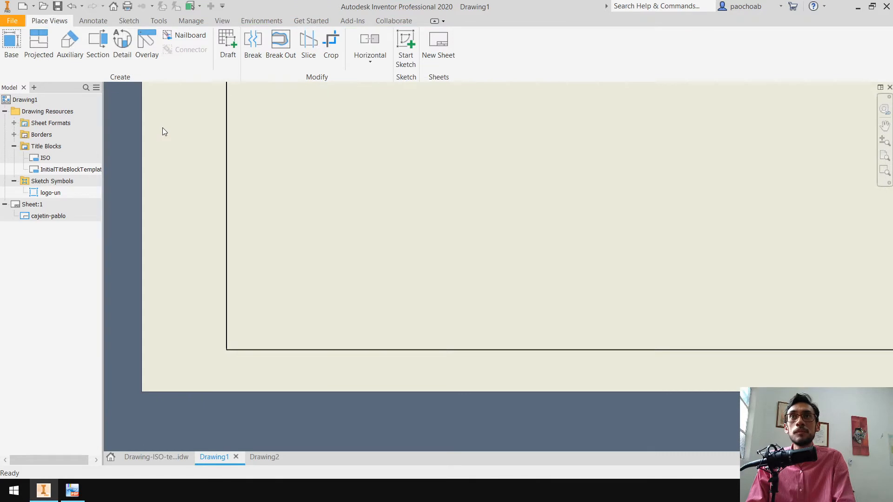
# Insert the cajetin-un-pablo title block into the sheet
pyautogui.scroll(4, 446, 247)
pyautogui.moveTo(449, 256); pyautogui.dragTo(382, 385, button='middle')
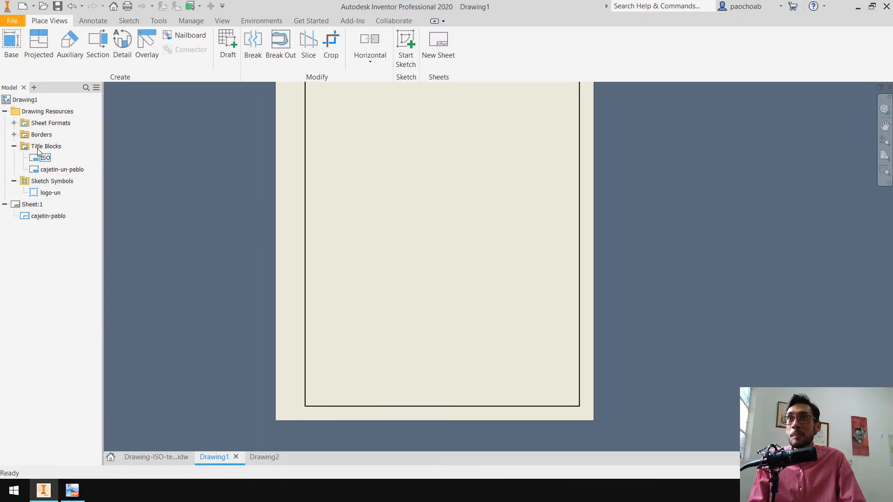
pyautogui.rightClick(63, 170)
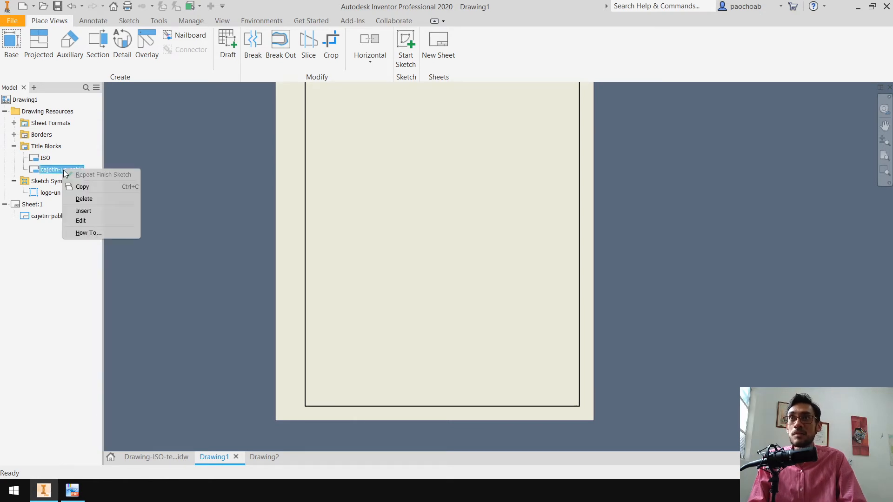
pyautogui.click(107, 213)
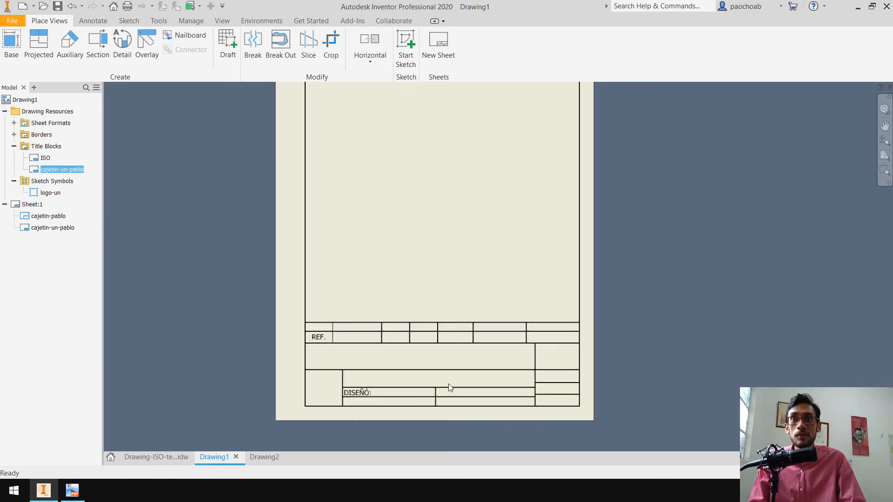
# Inspect the title block placed on the sheet and open its definition for editing
pyautogui.scroll(5, 591, 408)
pyautogui.scroll(-6, 397, 365)
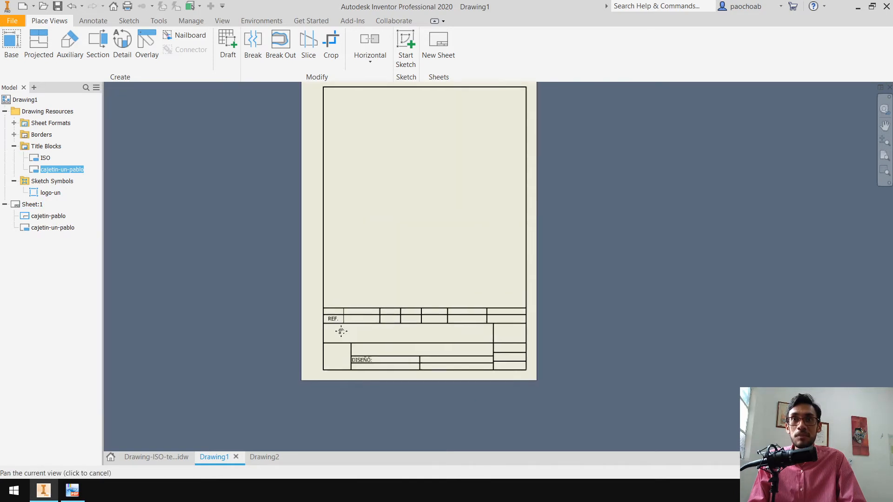
pyautogui.scroll(3, 342, 328)
pyautogui.scroll(3, 342, 328)
pyautogui.scroll(-2, 341, 329)
pyautogui.click(344, 300)
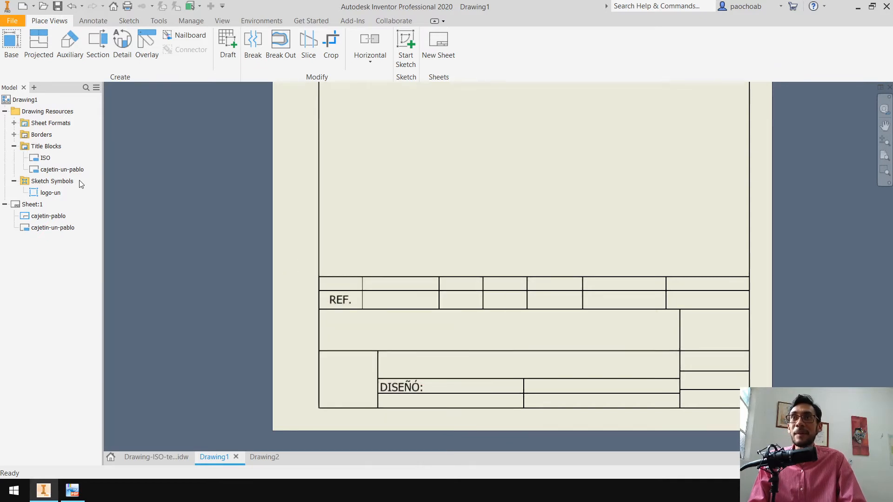
pyautogui.rightClick(48, 232)
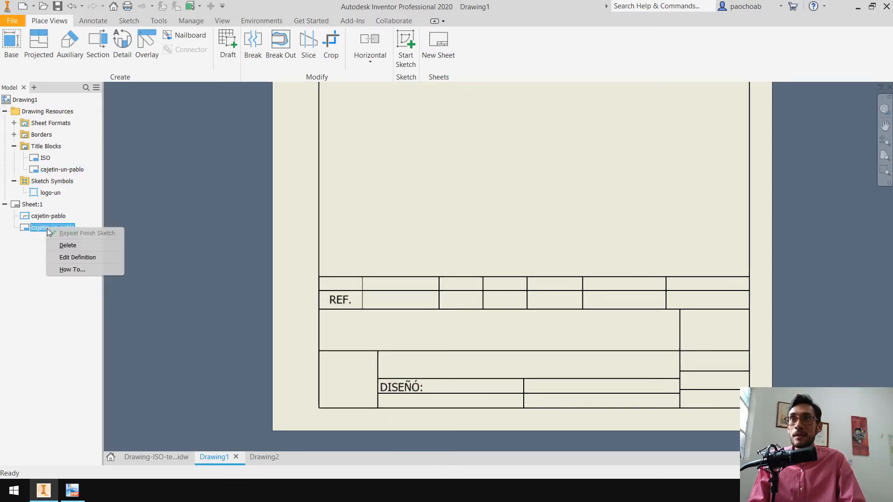
pyautogui.click(88, 257)
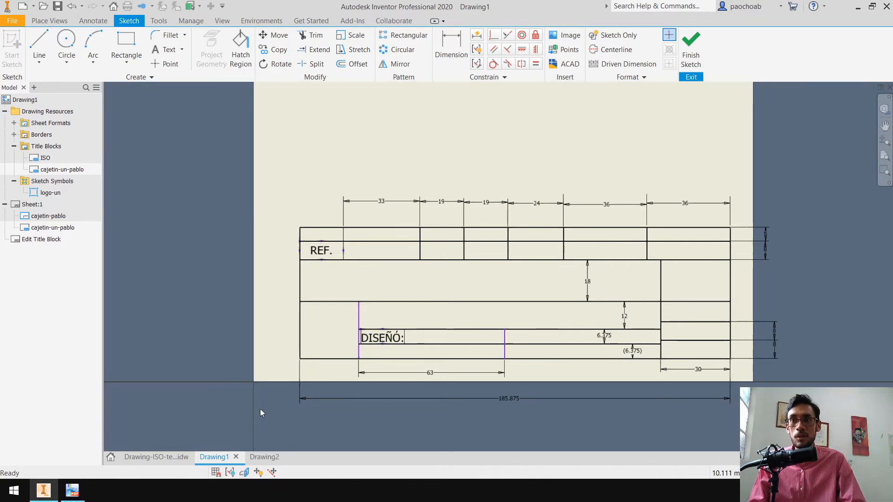
# Switch to the PDF reference, draw freehand pencil lines in the empty 18 mm high cell and undo them
pyautogui.click(72, 490)
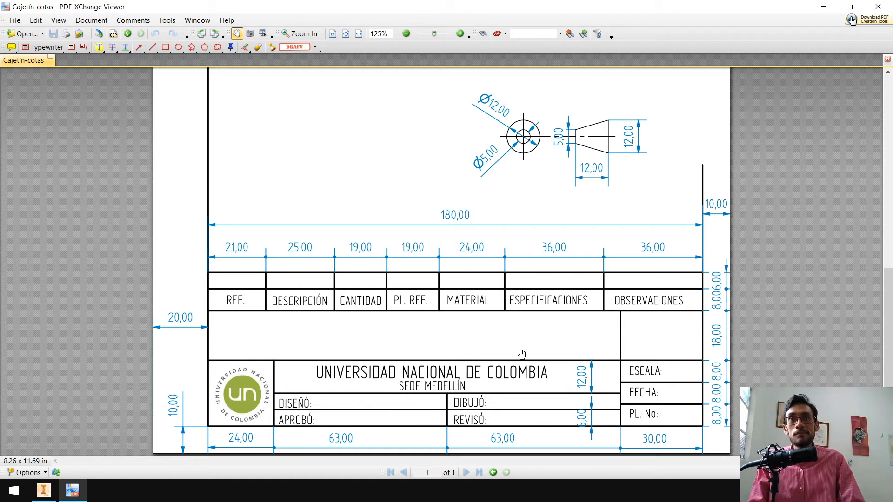
pyautogui.click(244, 47)
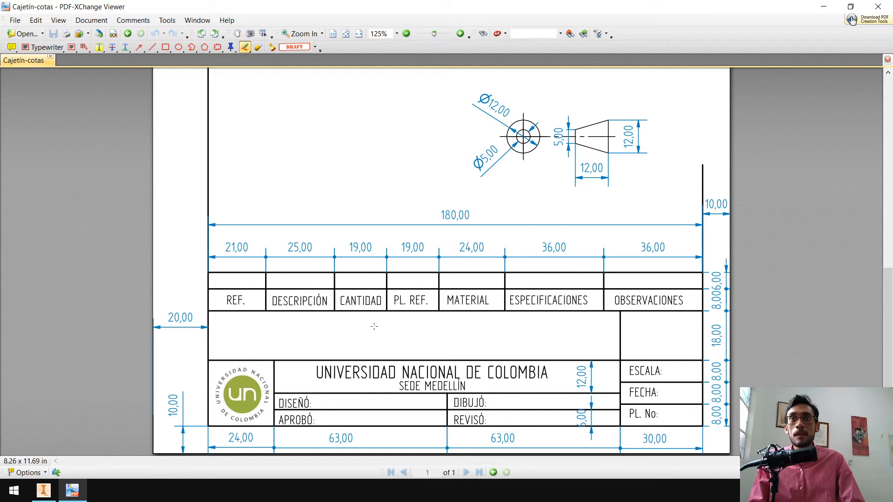
pyautogui.moveTo(455, 325); pyautogui.dragTo(522, 326)
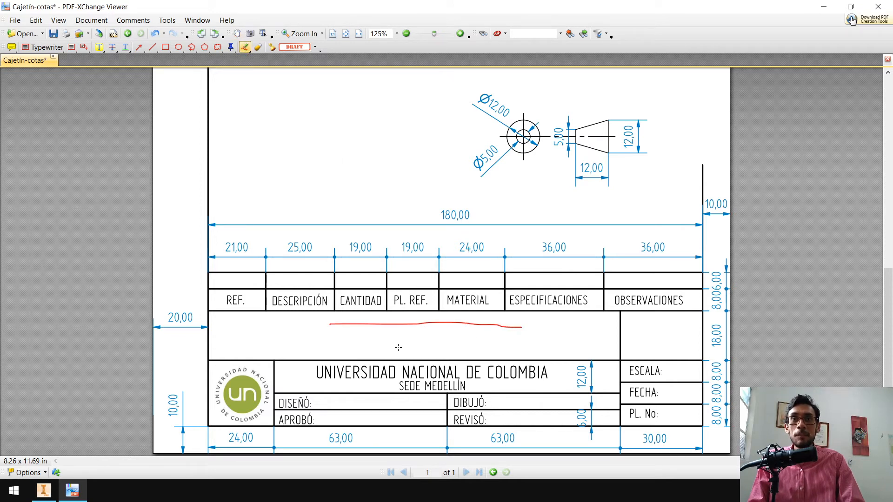
pyautogui.moveTo(388, 345); pyautogui.dragTo(391, 345)
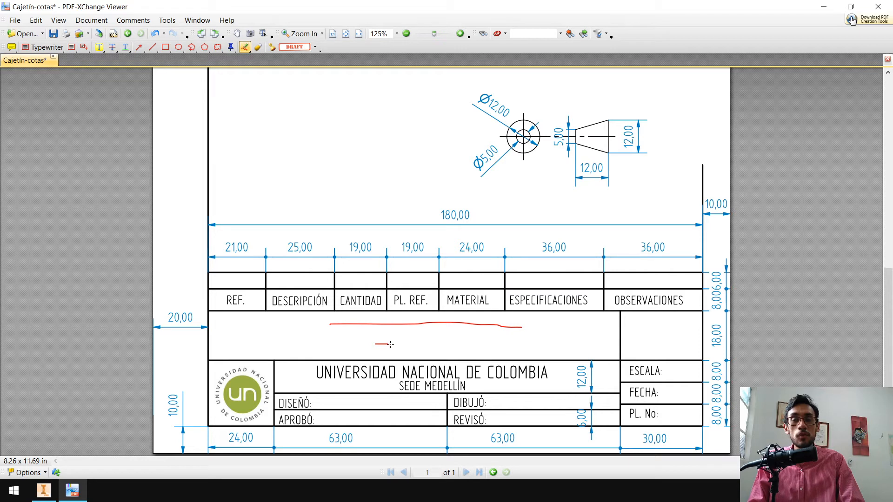
pyautogui.hotkey('ctrl', 'z')
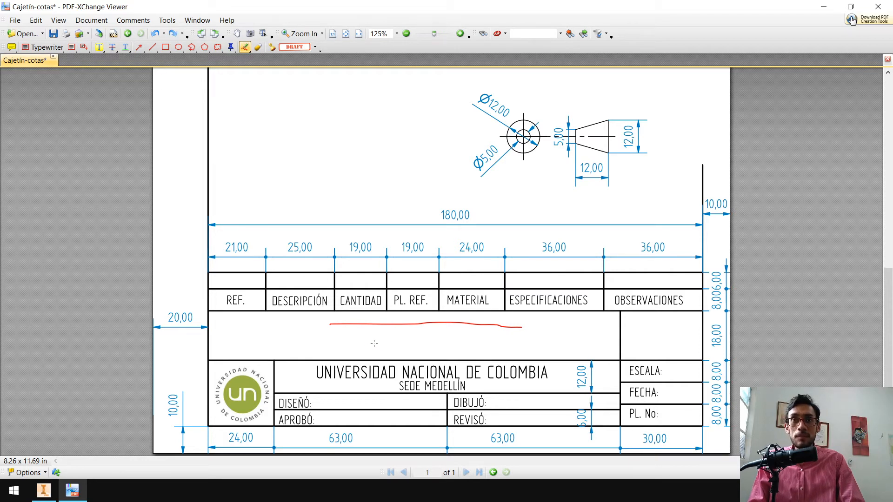
pyautogui.moveTo(399, 348); pyautogui.dragTo(482, 345)
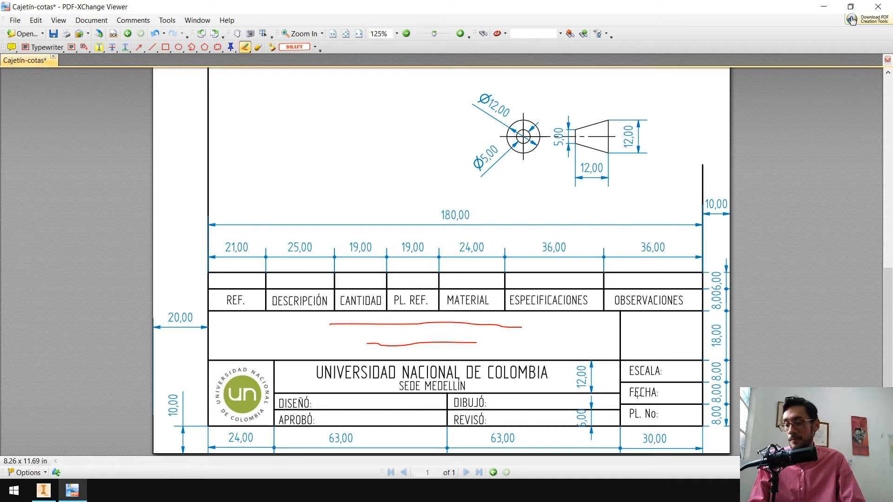
pyautogui.hotkey('ctrl', 'z')
pyautogui.hotkey('ctrl', 'z')
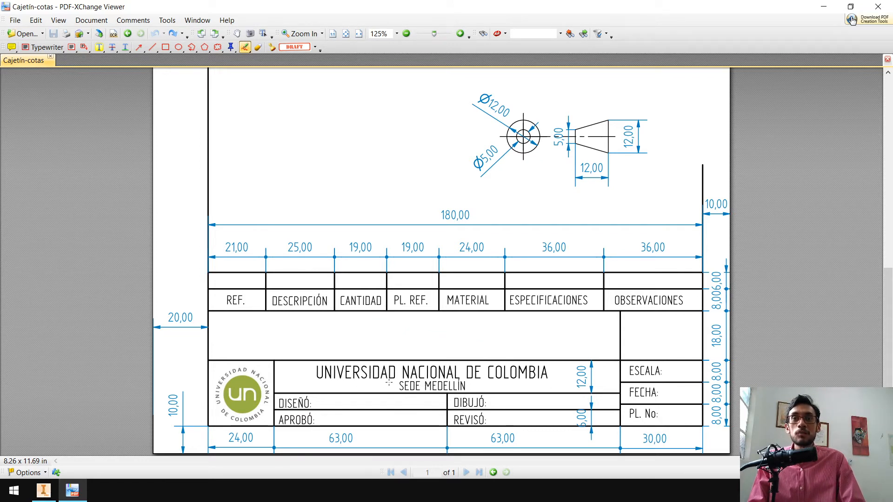
# Mark the DISEÑÓ, APROBÓ, DIBUJÓ and REVISÓ cells in the PDF with freehand pencil strokes
pyautogui.moveTo(385, 414); pyautogui.dragTo(366, 425)
pyautogui.moveTo(533, 389); pyautogui.dragTo(523, 420)
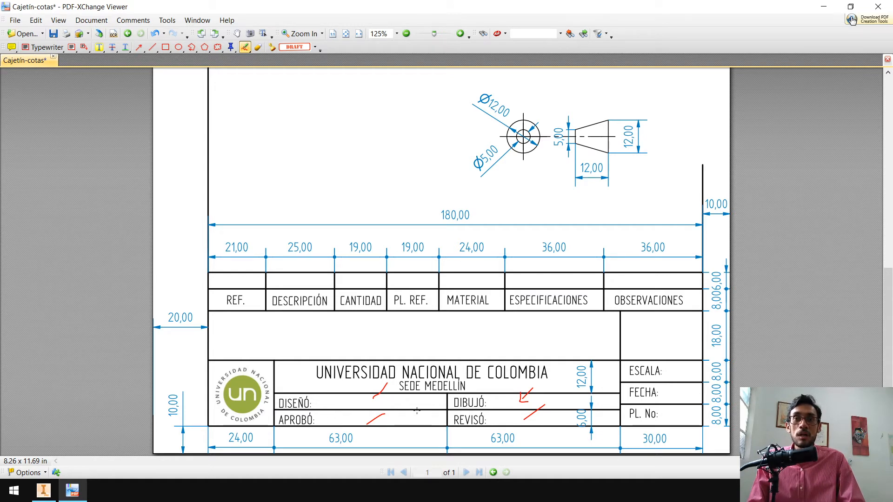
pyautogui.moveTo(348, 410); pyautogui.dragTo(340, 390)
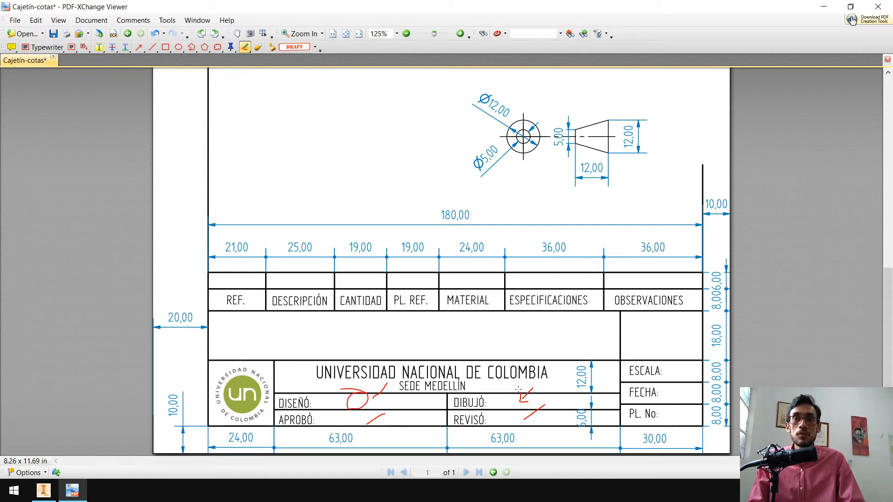
pyautogui.moveTo(506, 409); pyautogui.dragTo(524, 422)
pyautogui.moveTo(362, 417); pyautogui.dragTo(381, 413)
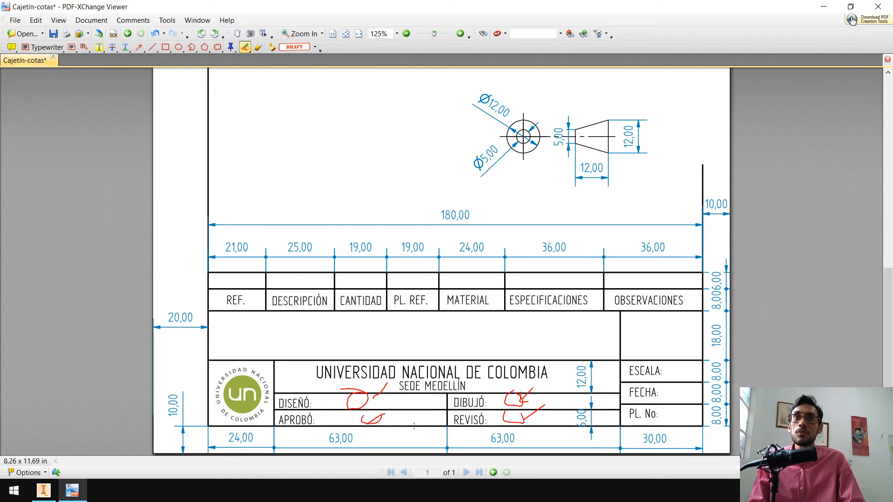
# Switch back to Inventor and examine the labelled title block in Drawing-ISO-template.idw
pyautogui.hotkey('alt', 'Tab')
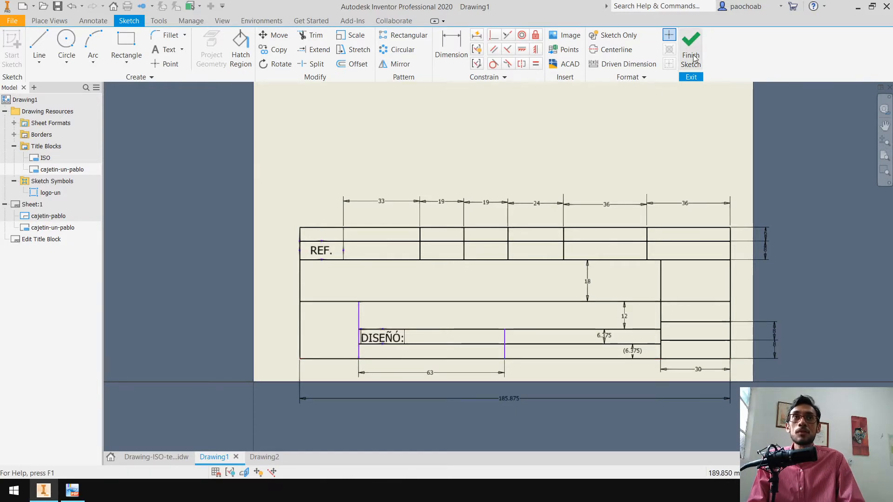
pyautogui.click(160, 457)
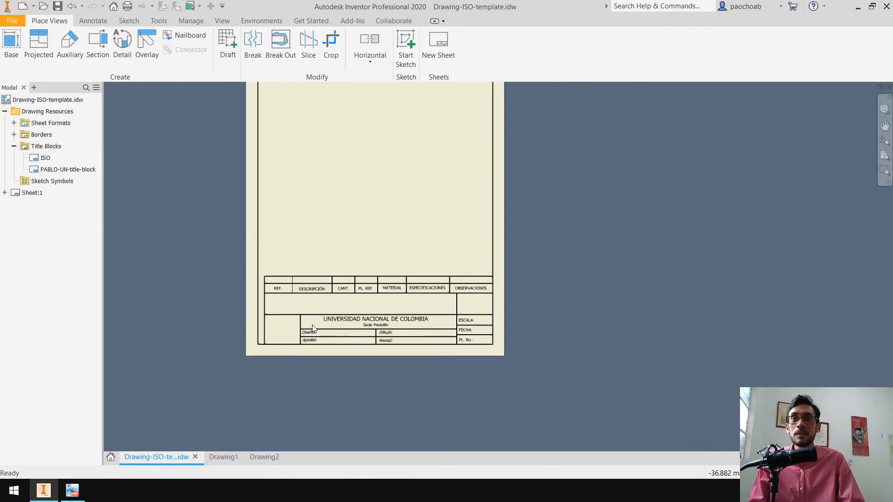
pyautogui.scroll(-5, 313, 328)
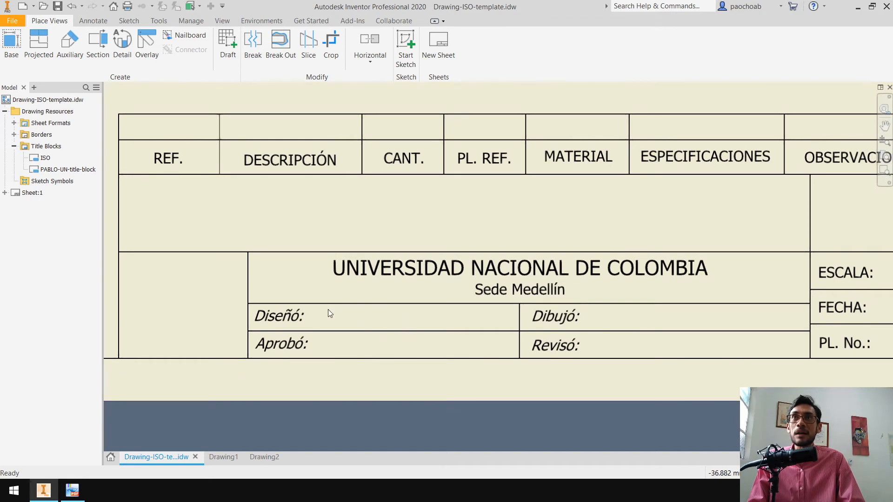
pyautogui.click(106, 23)
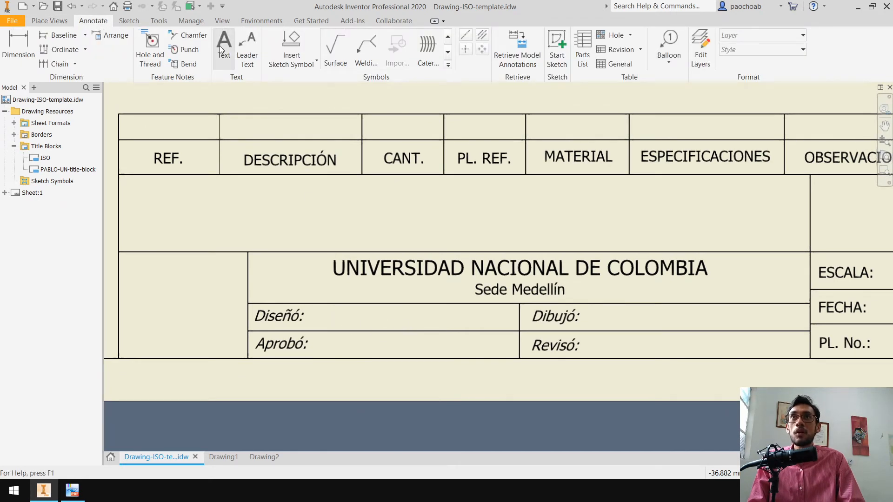
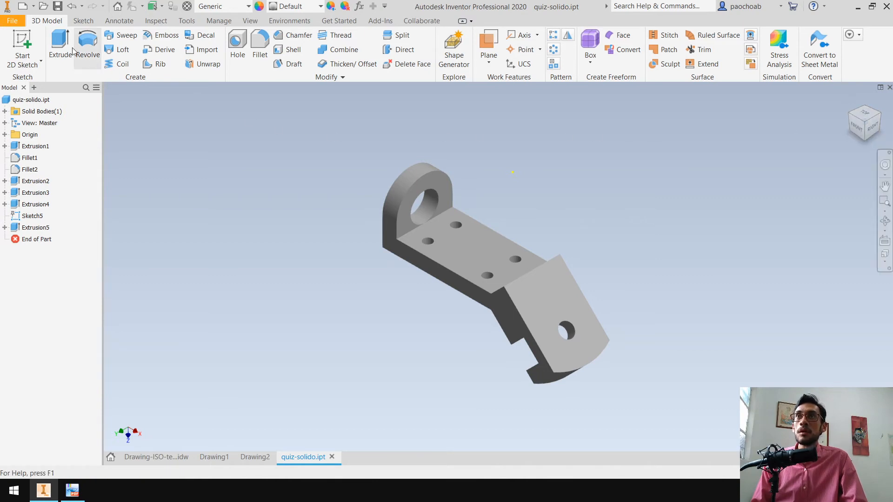
# Open the iProperties of quiz-solido.ipt at its summary information and place the dialog beside the part
pyautogui.click(10, 22)
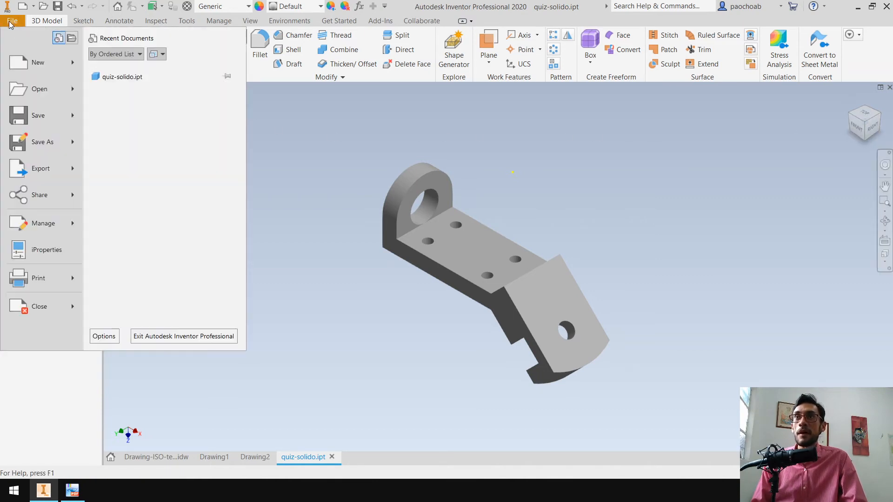
pyautogui.click(63, 255)
pyautogui.moveTo(472, 87); pyautogui.dragTo(202, 97)
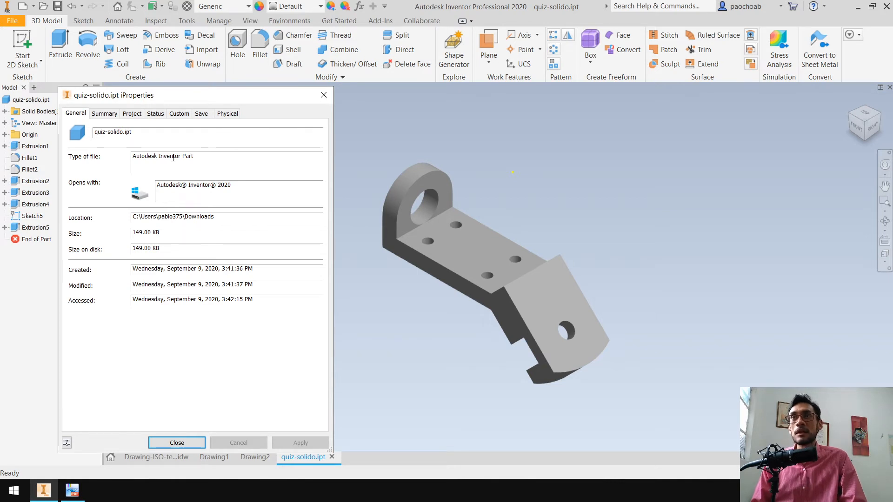
pyautogui.click(102, 115)
pyautogui.moveTo(139, 101); pyautogui.dragTo(184, 102)
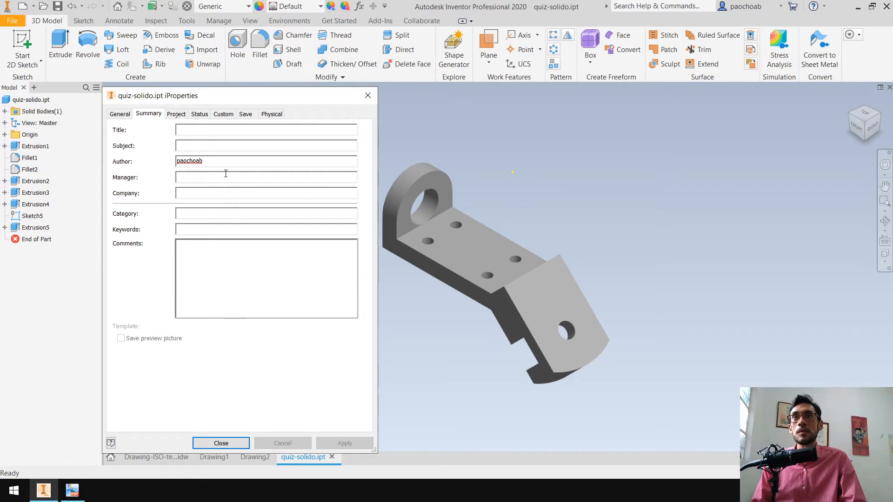
# Replace the part's author with the author's full name and review the project properties
pyautogui.moveTo(204, 160); pyautogui.dragTo(177, 163)
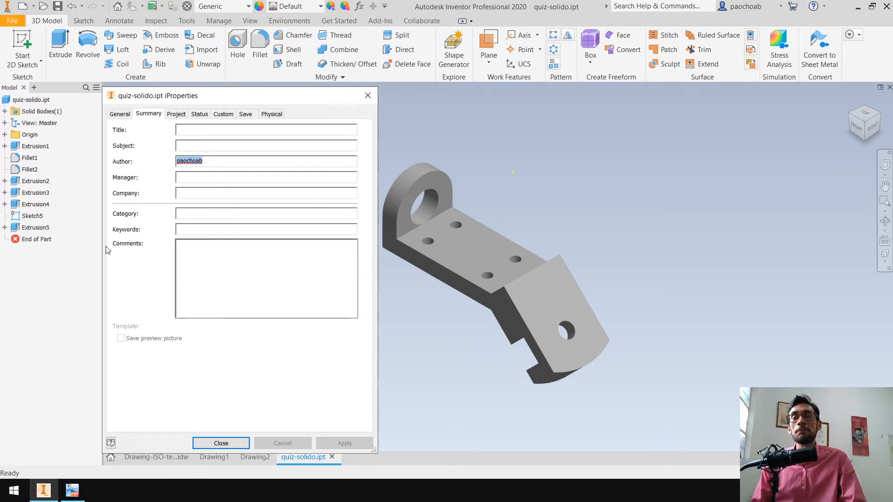
pyautogui.write('Pablo AS')
pyautogui.press('BackSpace')
pyautogui.write('Ochoa')
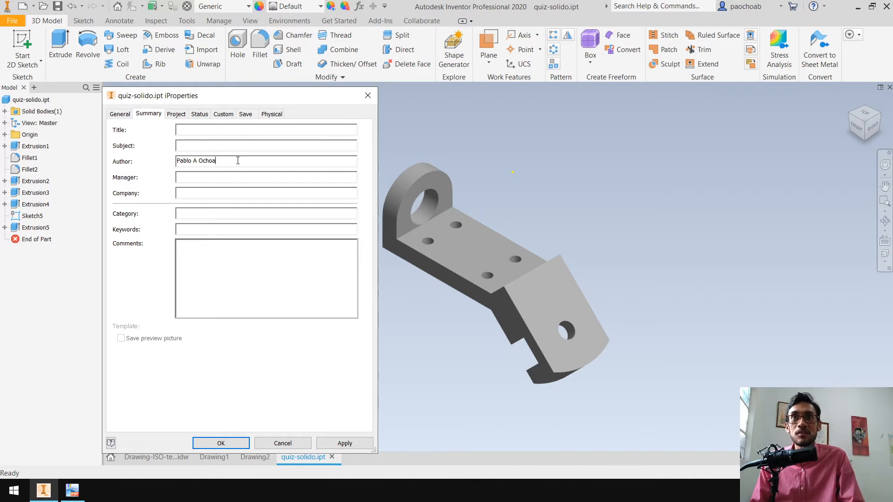
pyautogui.moveTo(238, 160); pyautogui.dragTo(149, 166)
pyautogui.click(183, 116)
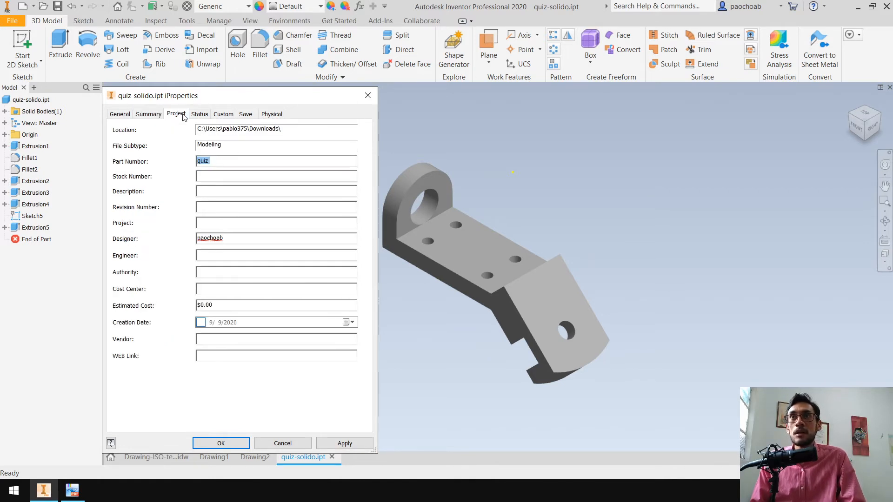
pyautogui.click(149, 114)
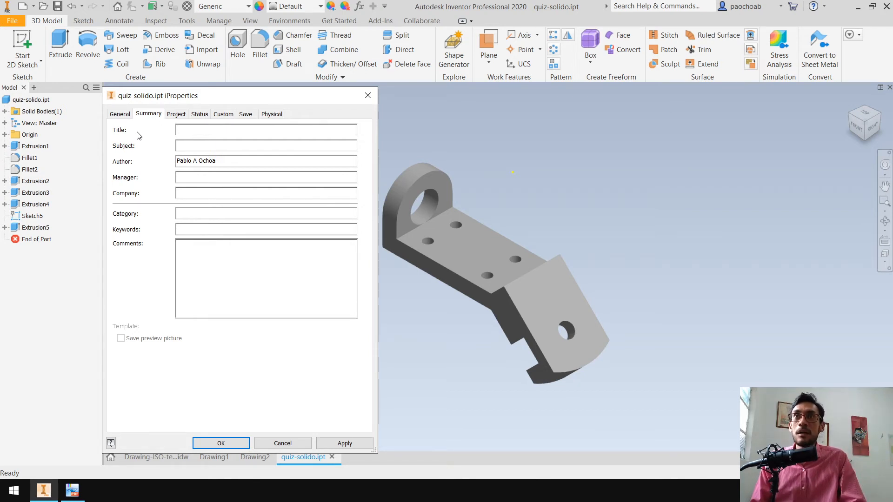
# Replace the designer in the part's project properties with the designer's full name
pyautogui.click(178, 119)
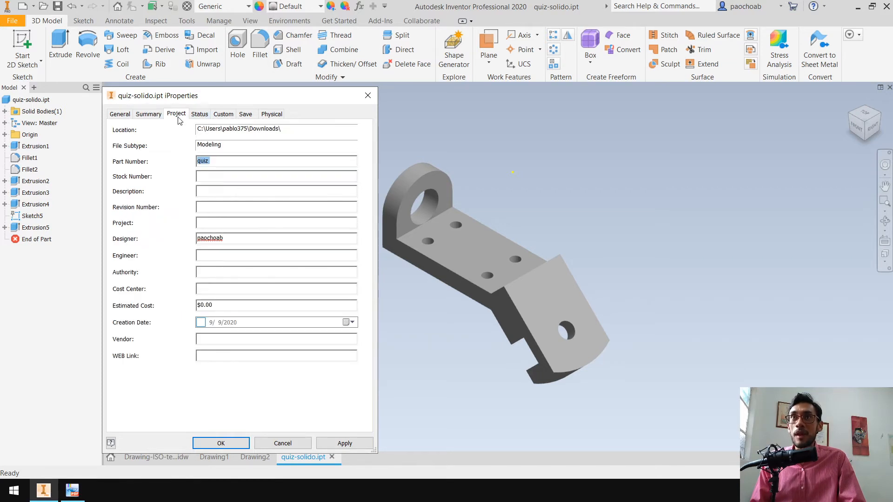
pyautogui.click(207, 226)
pyautogui.press('Tab')
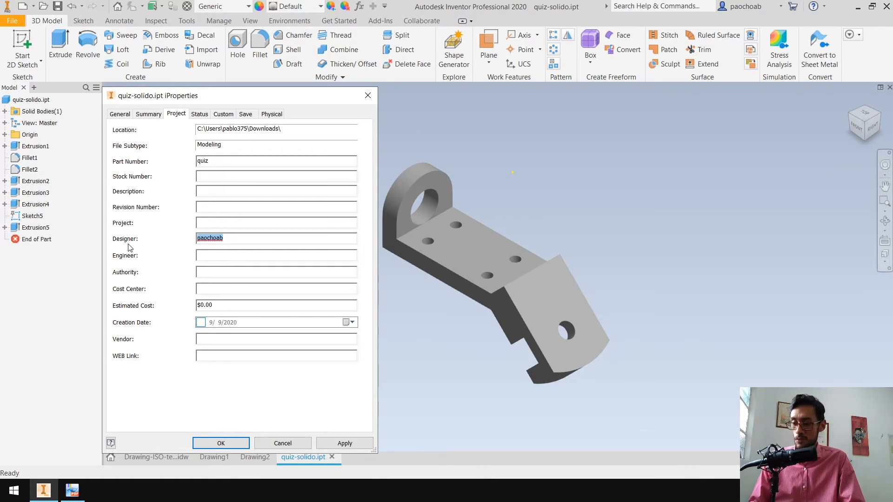
pyautogui.write('Pablo A')
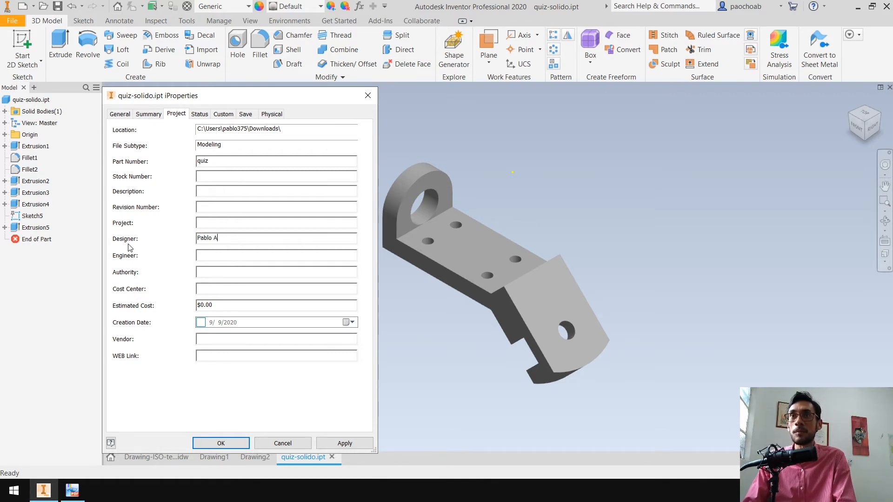
pyautogui.write(' Ochoa')
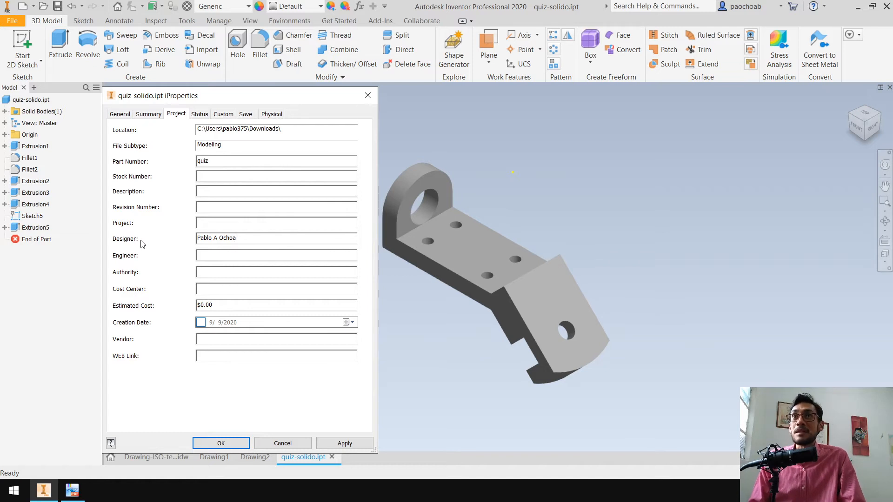
# Review the part's status properties, then apply the iProperties changes and close the dialog
pyautogui.click(200, 114)
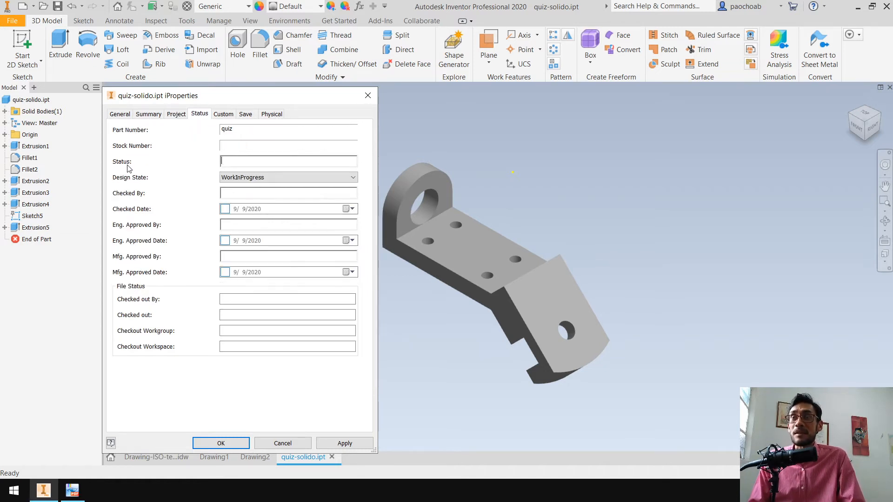
pyautogui.click(240, 330)
pyautogui.click(242, 147)
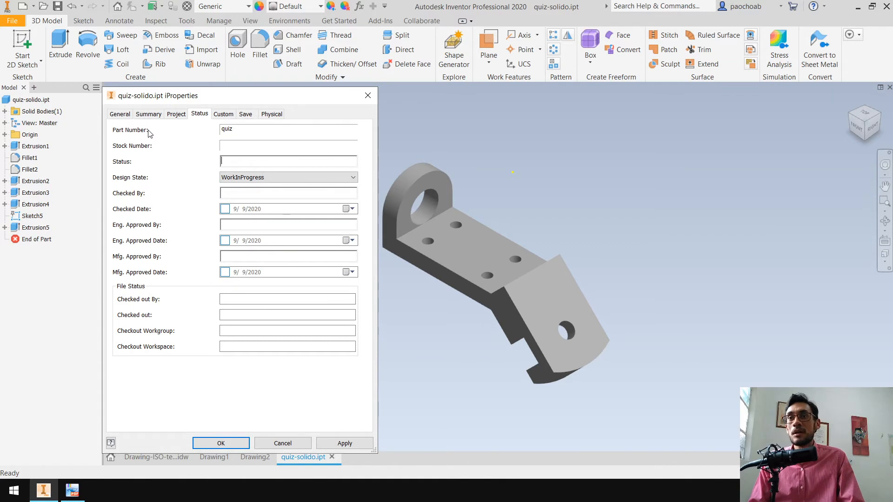
pyautogui.moveTo(197, 95); pyautogui.dragTo(217, 56)
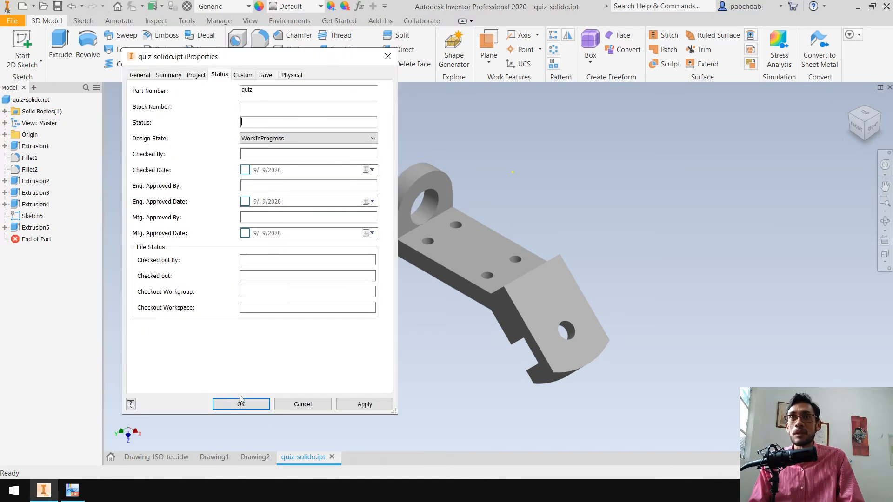
pyautogui.click(352, 405)
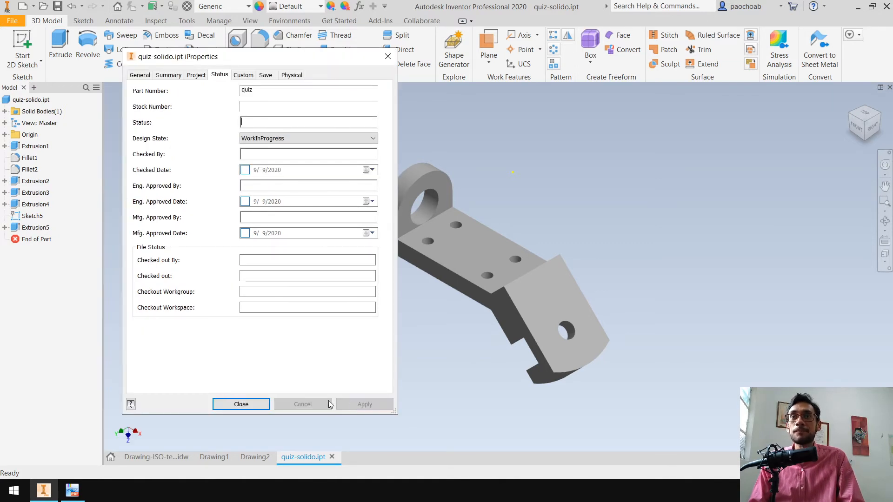
pyautogui.click(241, 404)
# Open the PABLO-UN-title-block definition in Drawing-ISO-template.idw for editing and examine the property fields beside Diseñó, Aprobó, Dibujó and Revisó
pyautogui.click(219, 458)
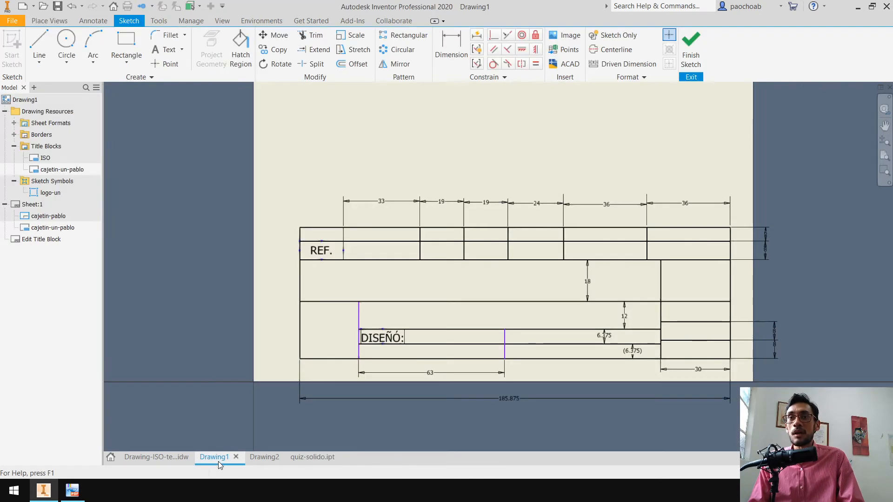
pyautogui.click(272, 458)
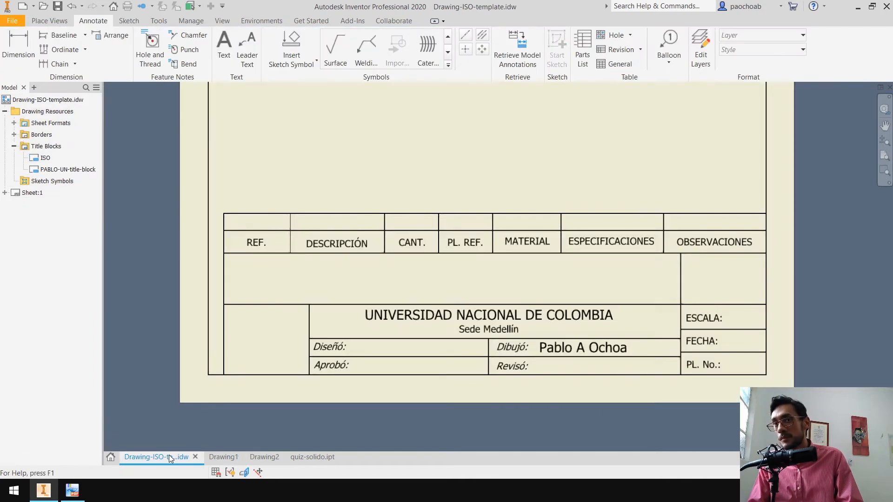
pyautogui.click(169, 457)
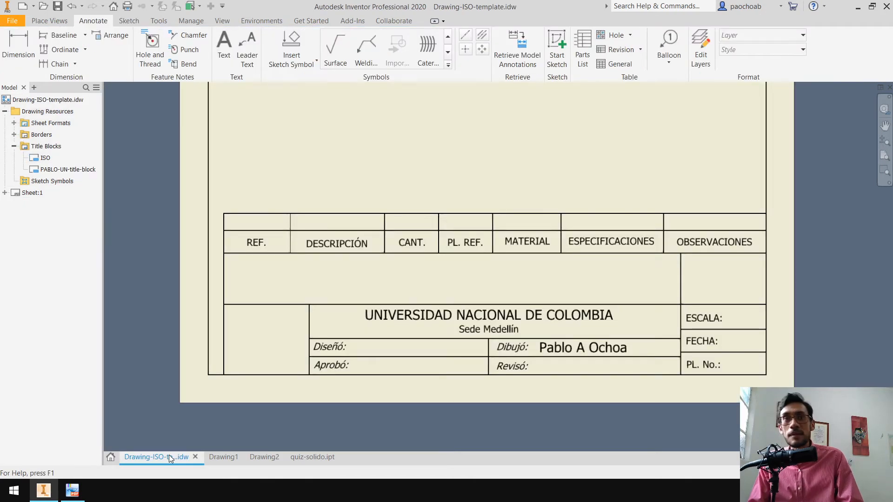
pyautogui.scroll(3, 241, 345)
pyautogui.moveTo(319, 260); pyautogui.dragTo(332, 288, button='middle')
pyautogui.rightClick(68, 169)
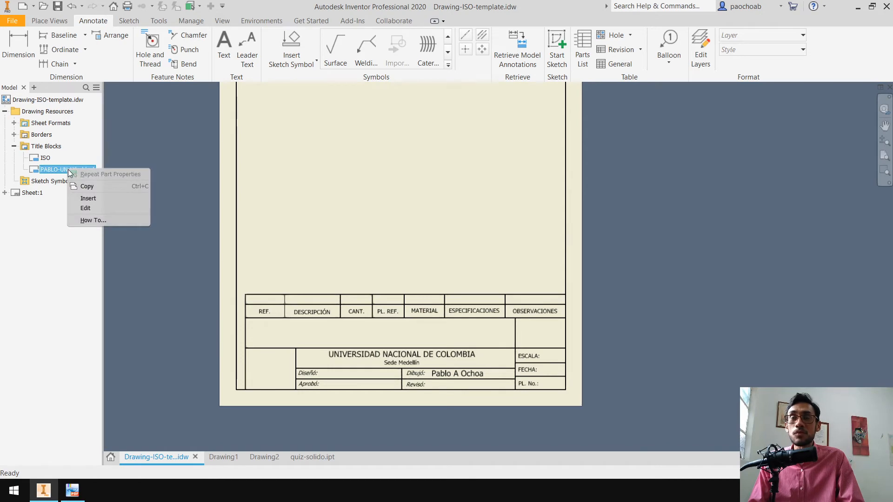
pyautogui.click(100, 208)
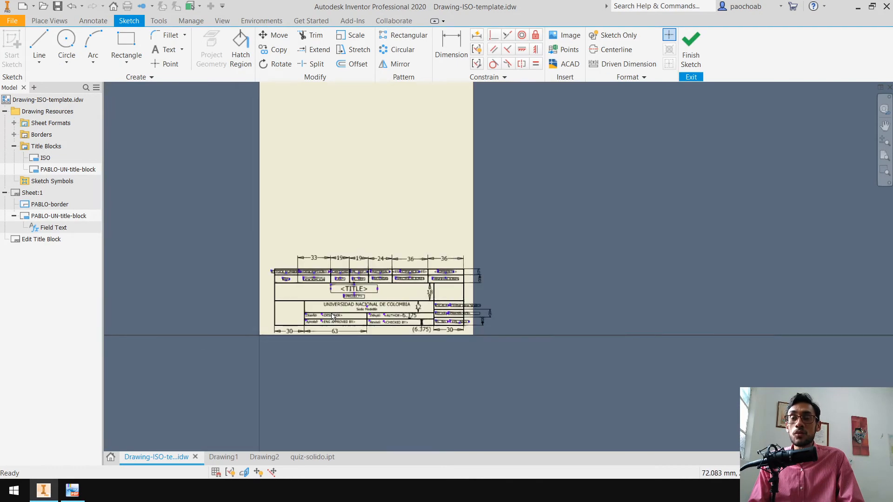
pyautogui.scroll(8, 333, 317)
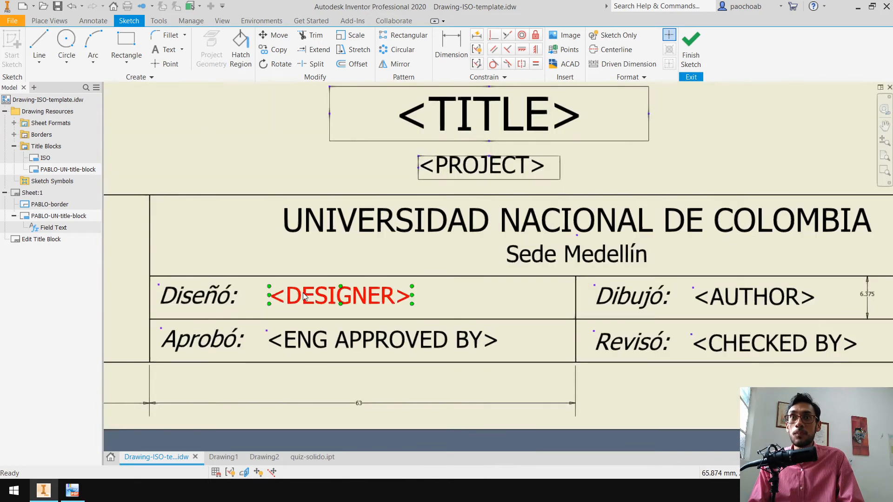
pyautogui.moveTo(458, 305); pyautogui.dragTo(434, 278, button='middle')
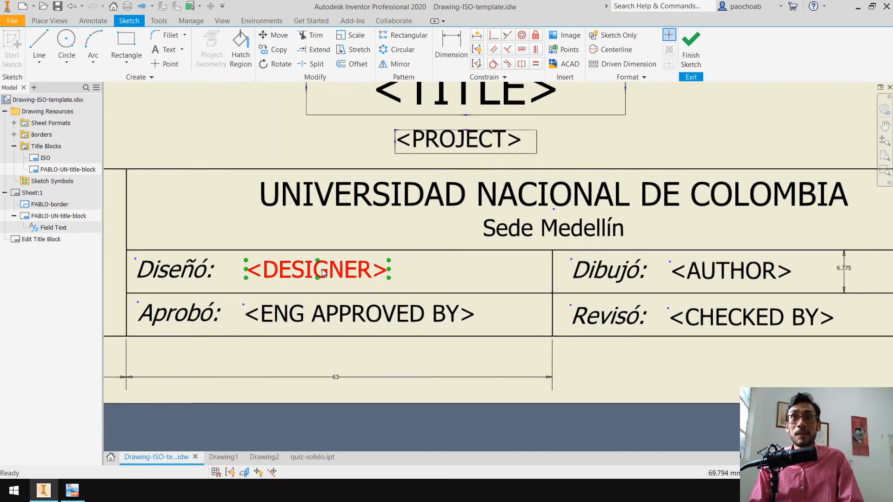
# Examine the title block's property fields, including designer, author, approver, checker, scale, creation date and sheet number
pyautogui.moveTo(594, 280); pyautogui.dragTo(523, 272, button='middle')
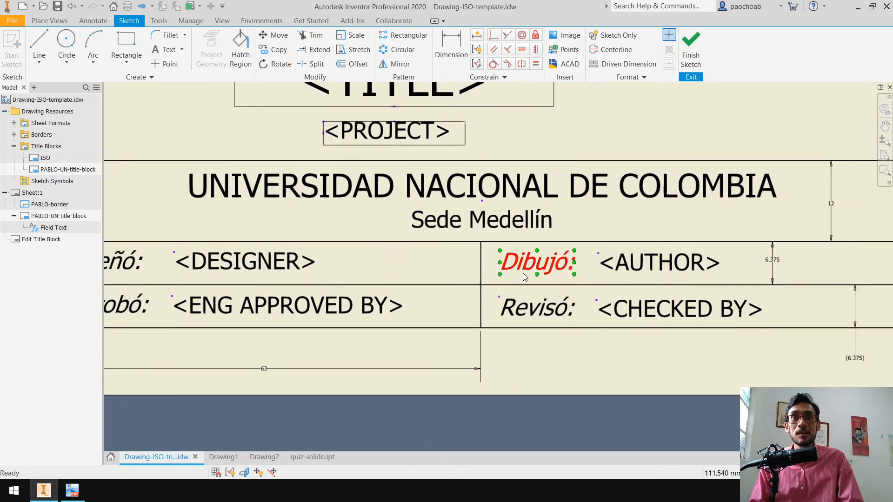
pyautogui.click(669, 268)
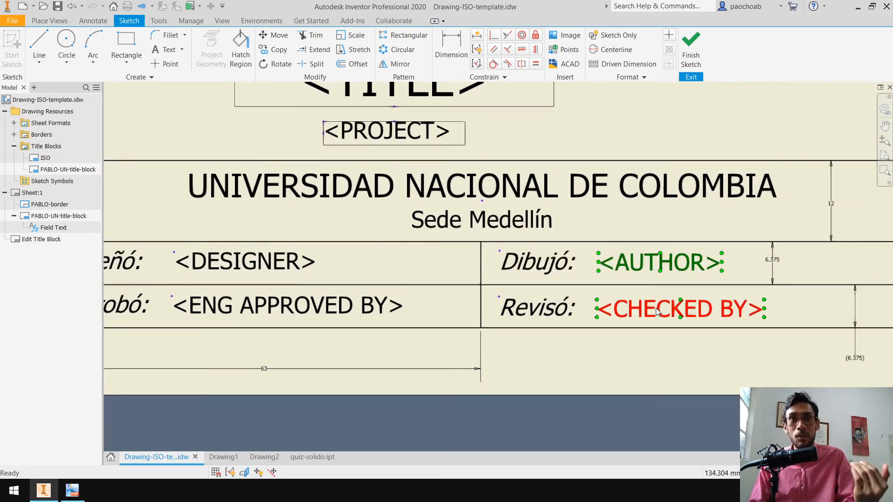
pyautogui.click(665, 354)
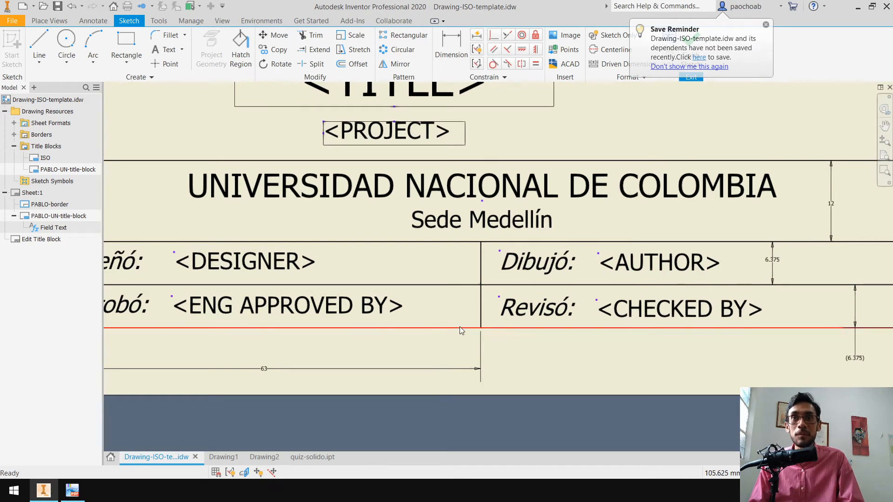
pyautogui.moveTo(465, 330); pyautogui.dragTo(557, 323, button='middle')
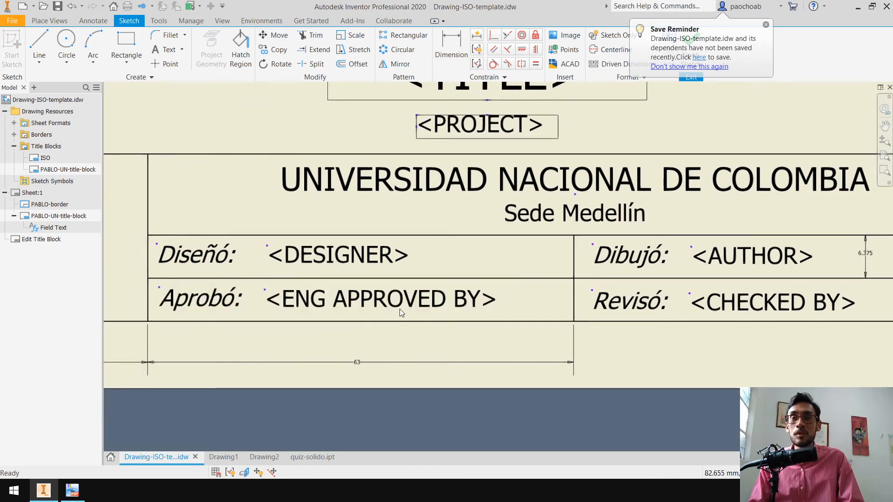
pyautogui.moveTo(639, 319); pyautogui.dragTo(467, 322, button='middle')
pyautogui.moveTo(618, 340); pyautogui.dragTo(290, 359, button='middle')
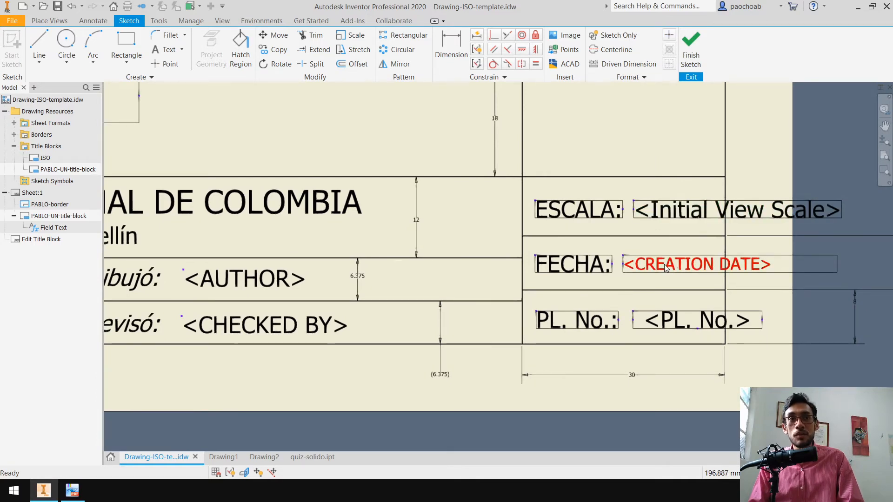
pyautogui.scroll(-5, 608, 307)
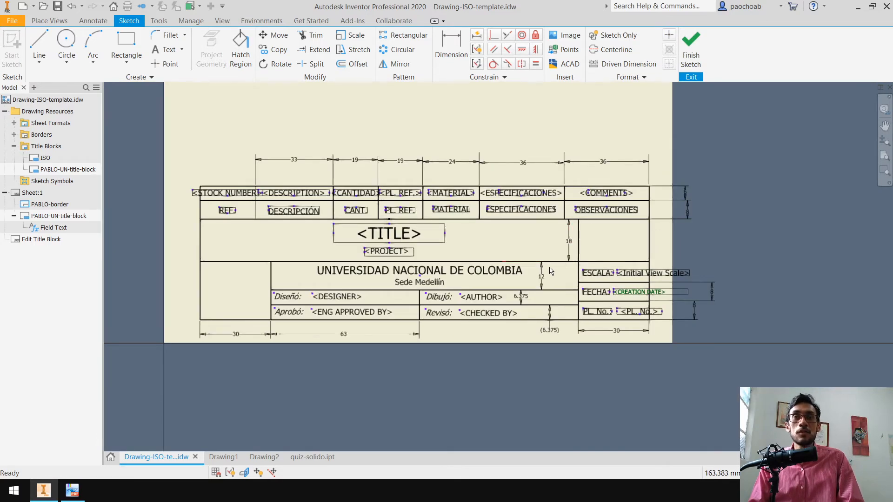
pyautogui.scroll(3, 550, 268)
pyautogui.moveTo(458, 231); pyautogui.dragTo(631, 258, button='middle')
pyautogui.scroll(-3, 629, 257)
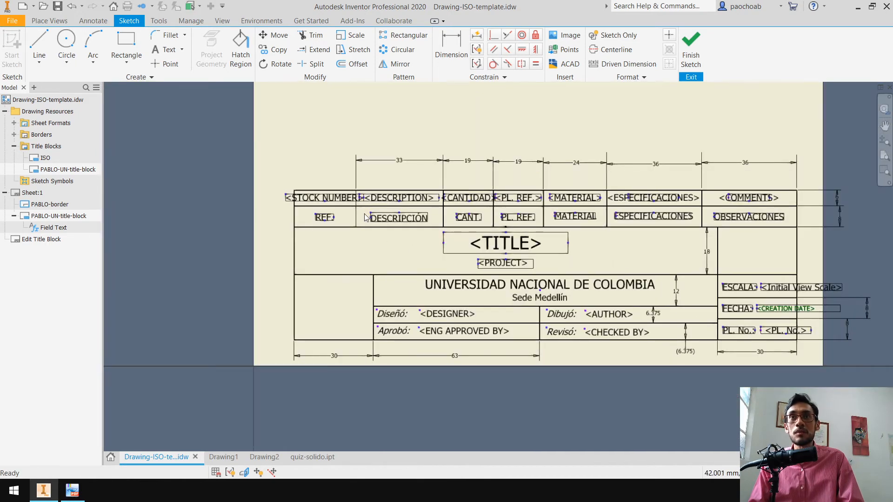
pyautogui.scroll(5, 366, 217)
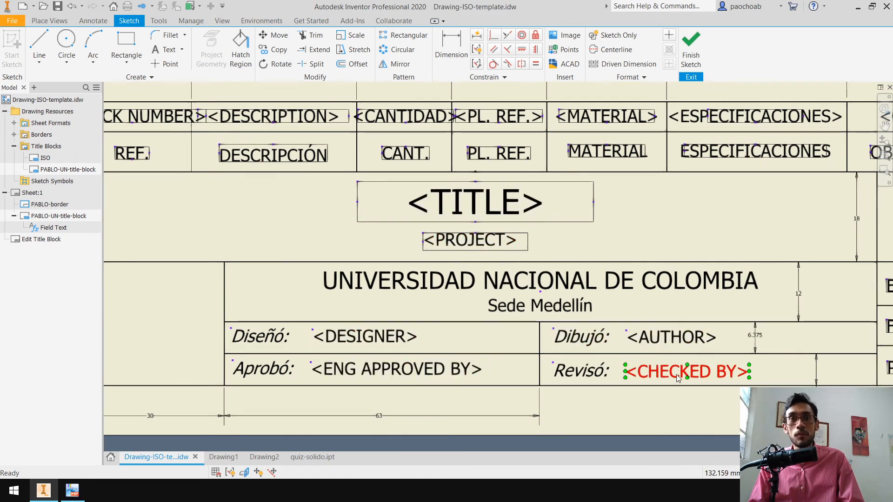
pyautogui.scroll(2, 526, 264)
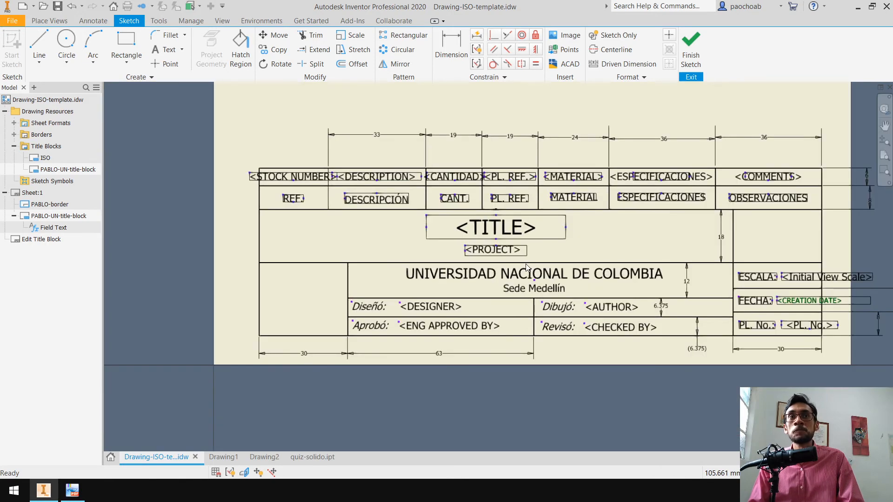
pyautogui.moveTo(526, 266); pyautogui.dragTo(480, 296, button='middle')
# Finish the title block sketch without saving edits to its definition
pyautogui.click(694, 52)
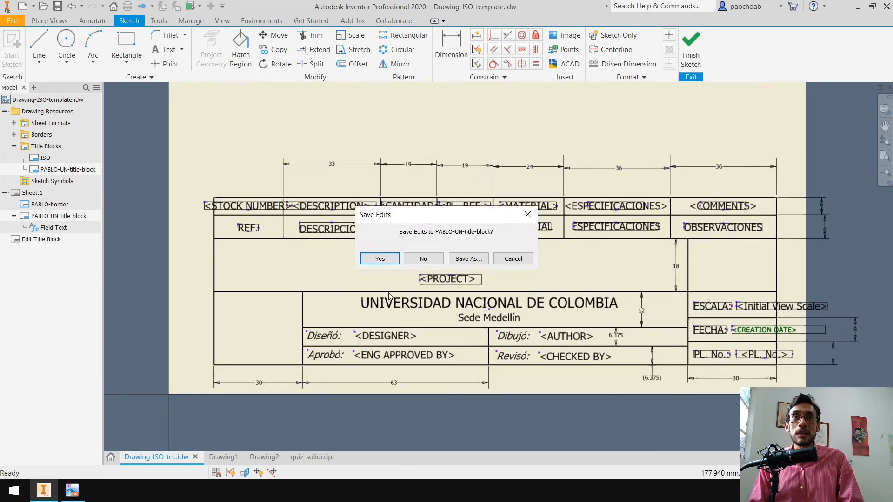
pyautogui.click(423, 259)
pyautogui.moveTo(478, 197); pyautogui.dragTo(469, 304, button='middle')
pyautogui.scroll(2, 469, 303)
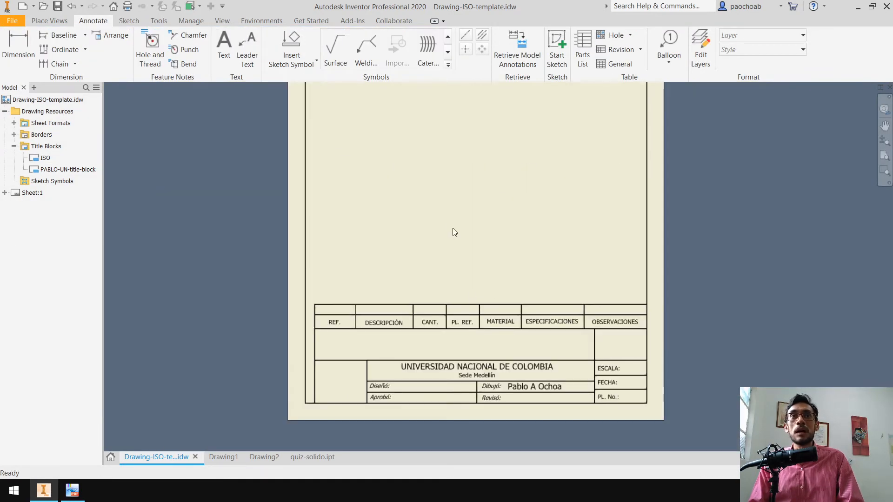
pyautogui.moveTo(461, 261); pyautogui.dragTo(460, 314, button='middle')
# Place a front base view of quiz-solido.ipt at 1 : 2 scale in the sheet's drawing area
pyautogui.click(63, 22)
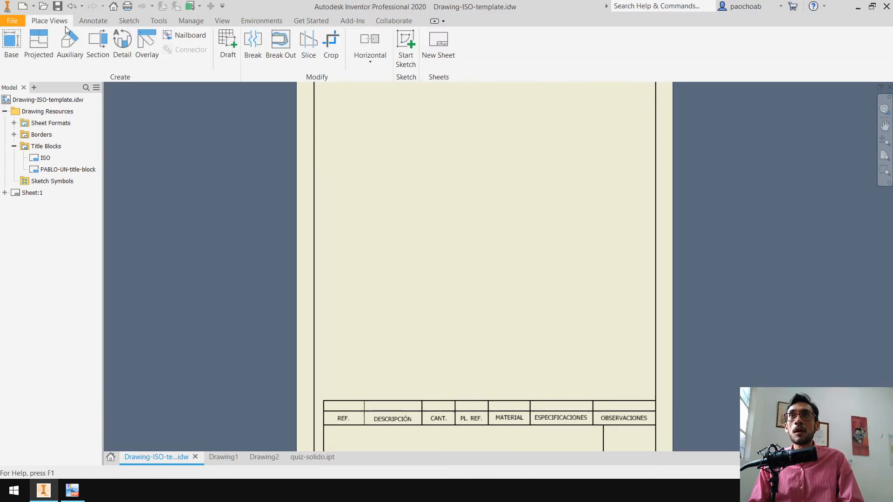
pyautogui.scroll(3, 229, 259)
pyautogui.moveTo(257, 251); pyautogui.dragTo(323, 225, button='middle')
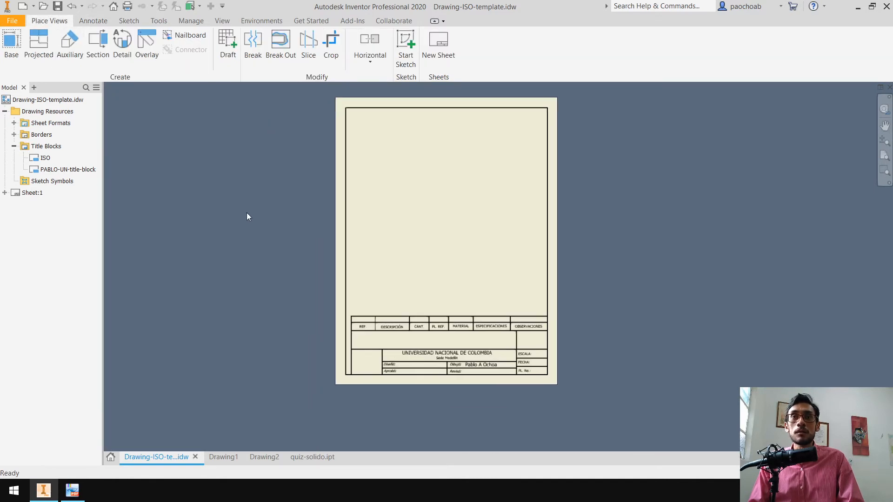
pyautogui.click(11, 44)
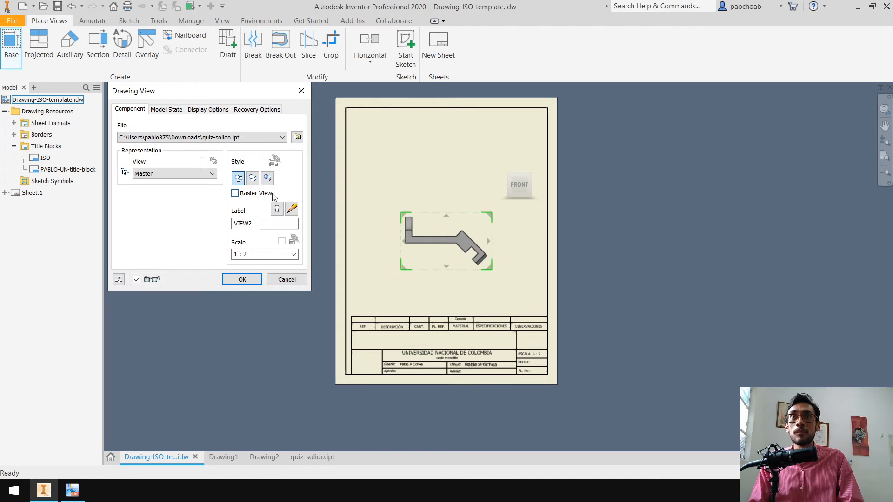
pyautogui.click(246, 280)
pyautogui.scroll(-3, 457, 272)
pyautogui.moveTo(457, 271); pyautogui.dragTo(442, 246, button='middle')
pyautogui.moveTo(510, 181); pyautogui.dragTo(513, 146)
pyautogui.moveTo(517, 318); pyautogui.dragTo(527, 278, button='middle')
# Pull the larger loose name text off the Dibujó cell's author field and delete it
pyautogui.scroll(3, 527, 278)
pyautogui.scroll(-10, 496, 316)
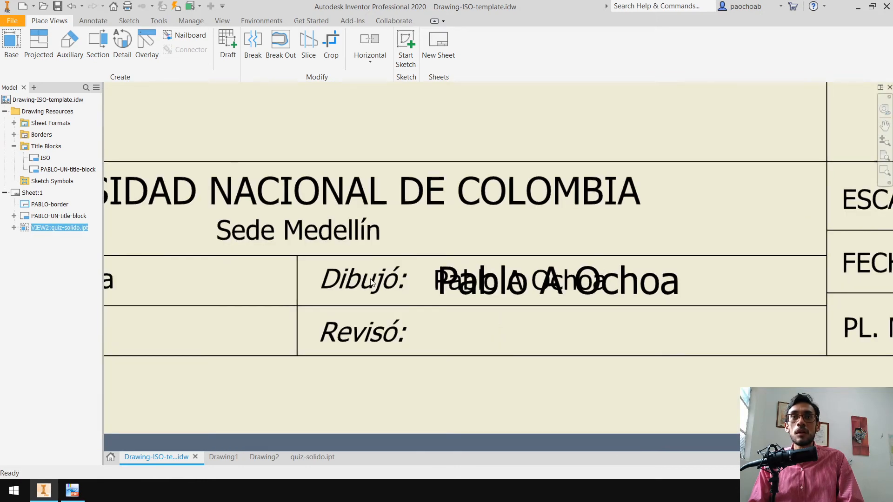
pyautogui.moveTo(375, 283); pyautogui.dragTo(689, 262, button='middle')
pyautogui.moveTo(440, 289); pyautogui.dragTo(239, 295, button='middle')
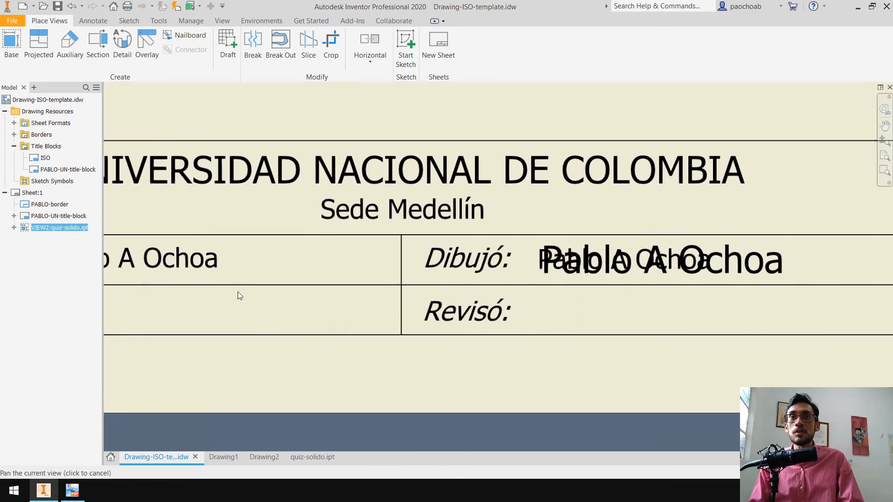
pyautogui.moveTo(603, 270); pyautogui.dragTo(588, 380)
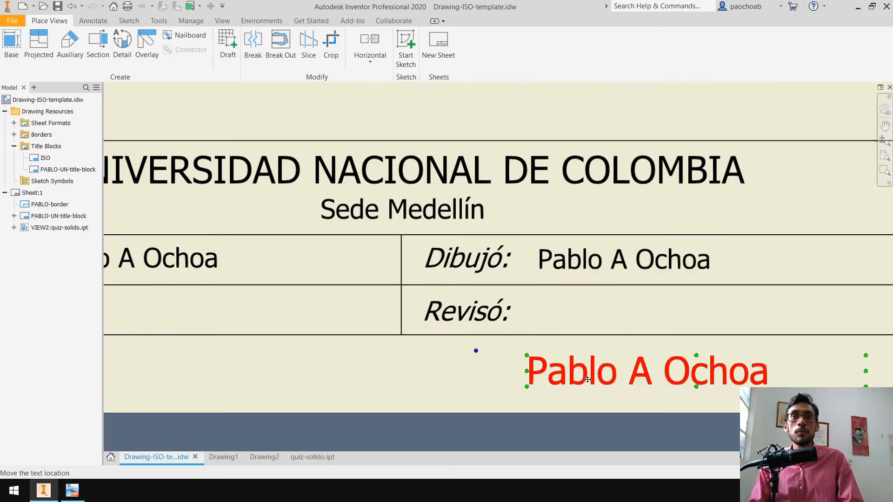
pyautogui.press('Delete')
pyautogui.scroll(2, 500, 324)
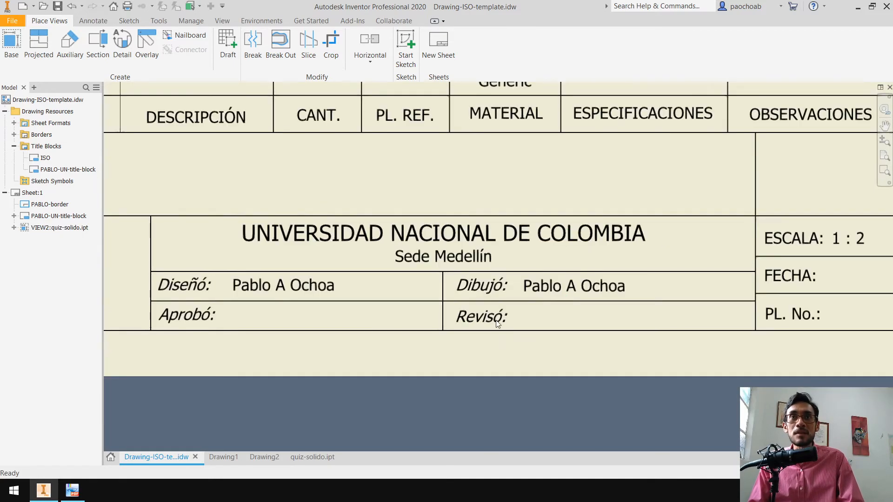
pyautogui.moveTo(399, 200); pyautogui.dragTo(445, 273, button='middle')
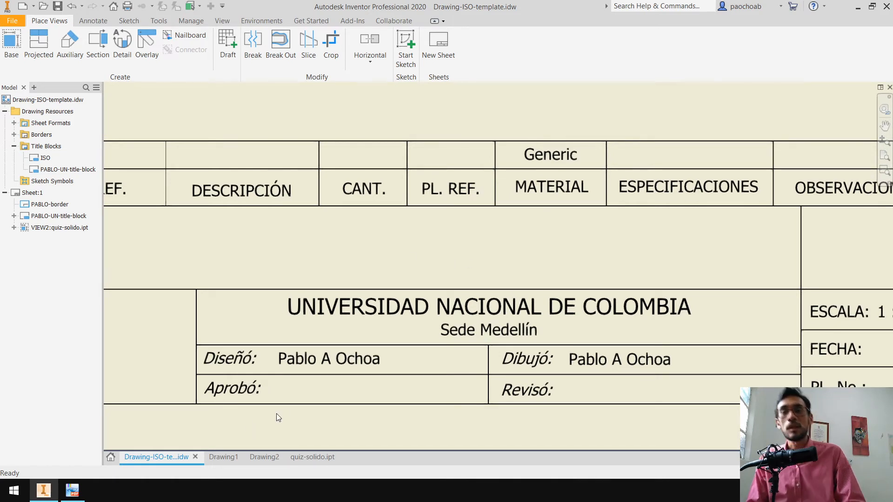
# Set the Title iProperty of the quiz-solido.ipt part to "Ejemplo pieza" and apply it
pyautogui.click(310, 457)
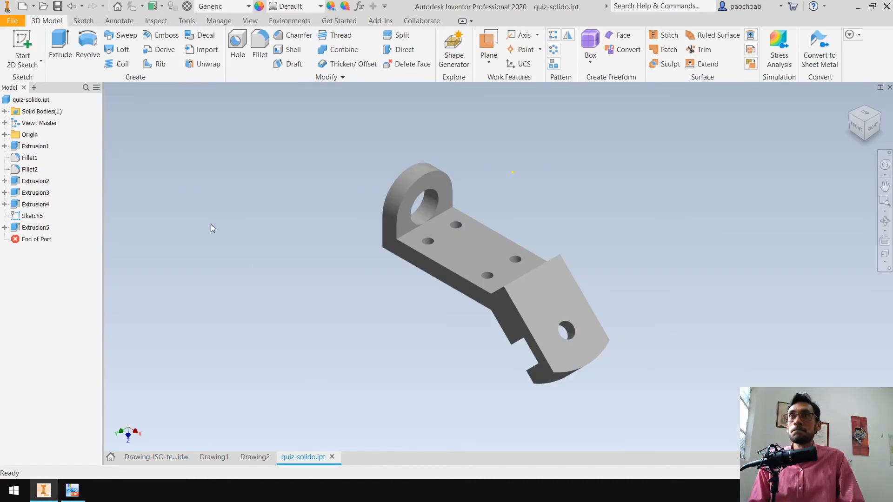
pyautogui.click(13, 21)
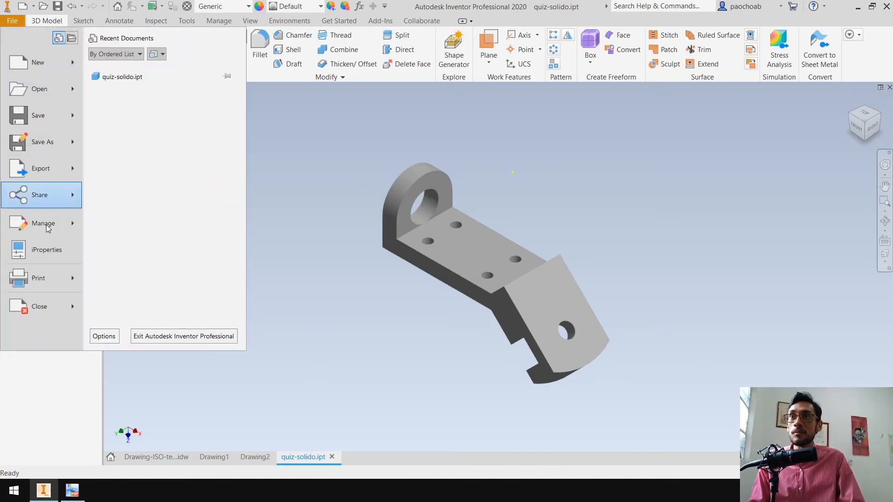
pyautogui.click(53, 253)
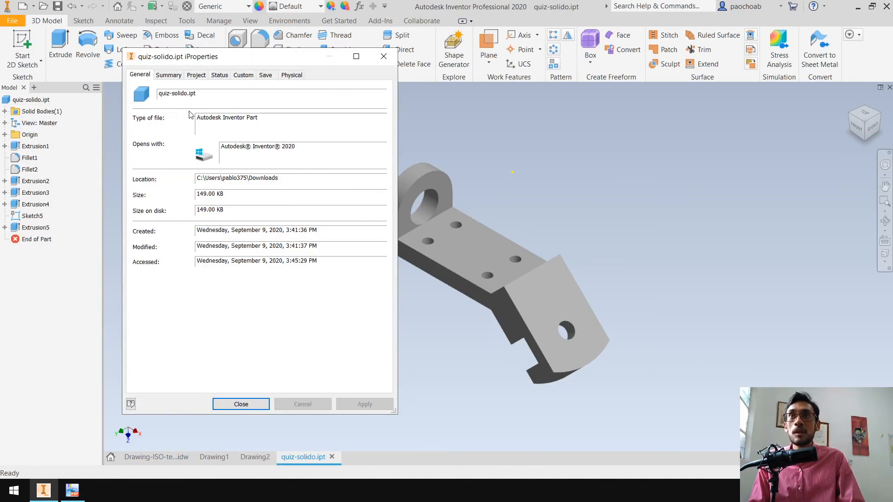
pyautogui.click(169, 75)
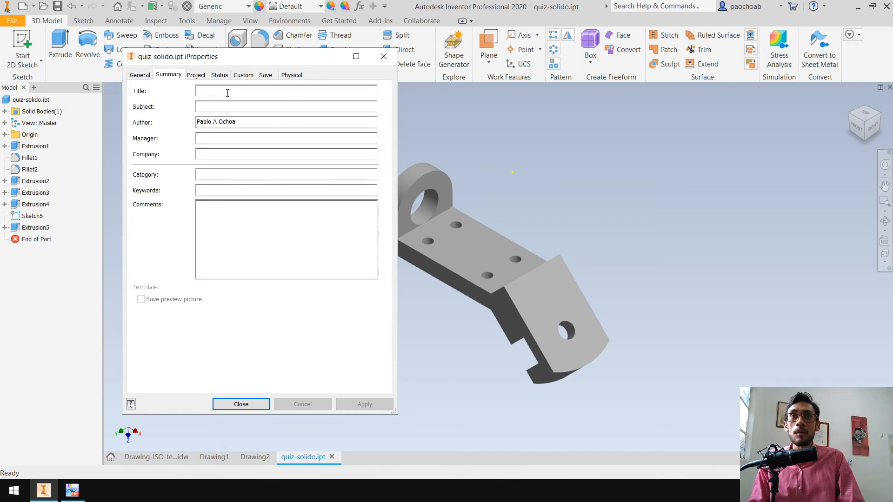
pyautogui.write('Ejemplo pieza')
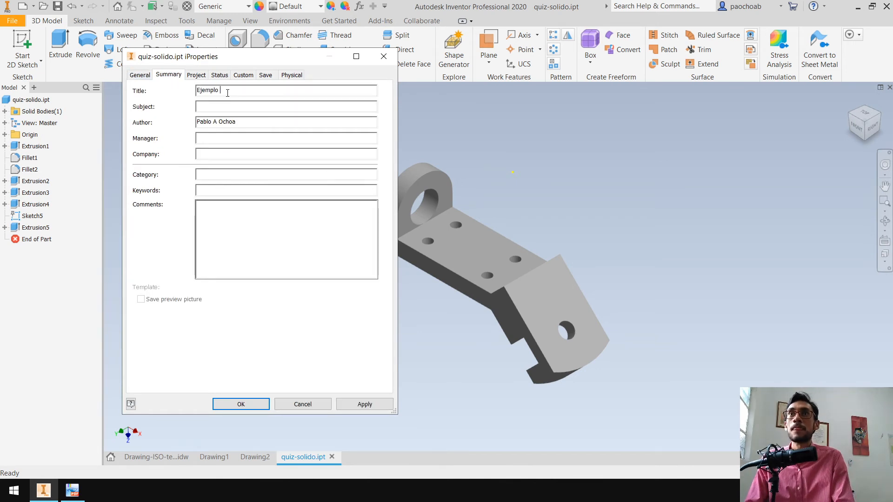
pyautogui.click(371, 405)
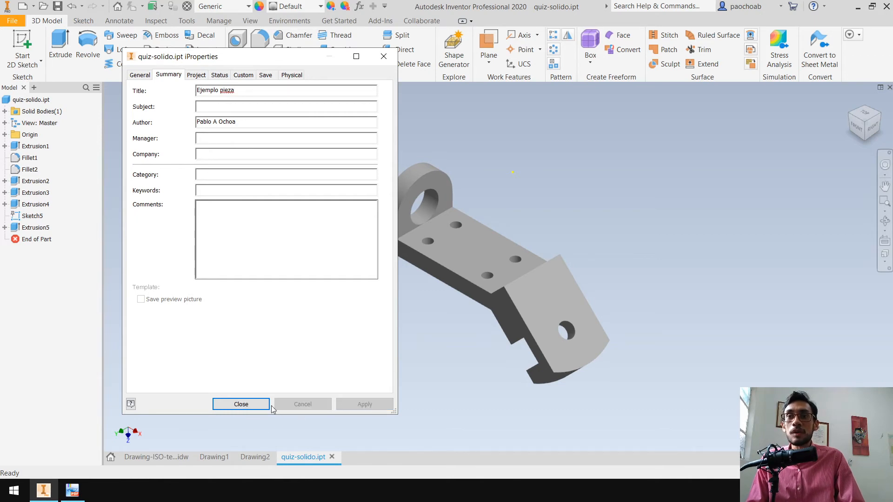
pyautogui.click(257, 405)
# Return to the Drawing-ISO-template.idw drawing and check the title, designer, author and scale entries in its title block
pyautogui.click(166, 457)
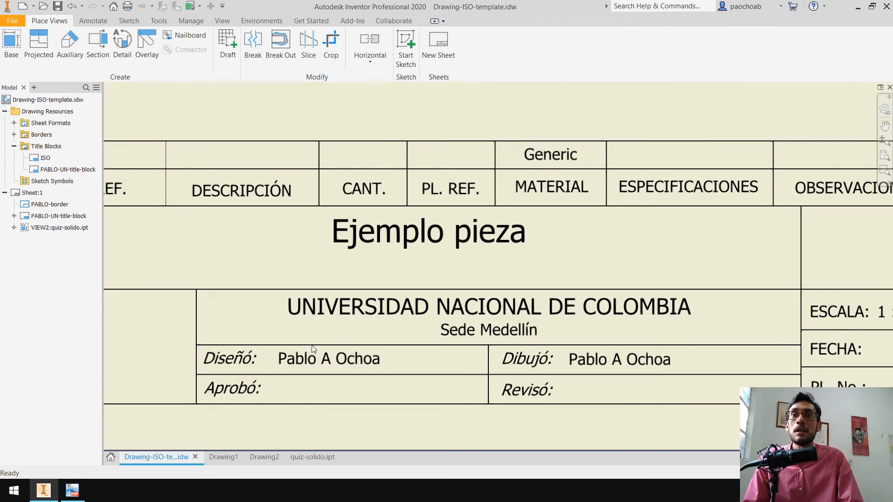
pyautogui.moveTo(692, 371); pyautogui.dragTo(543, 386, button='middle')
pyautogui.moveTo(632, 333); pyautogui.dragTo(730, 336, button='middle')
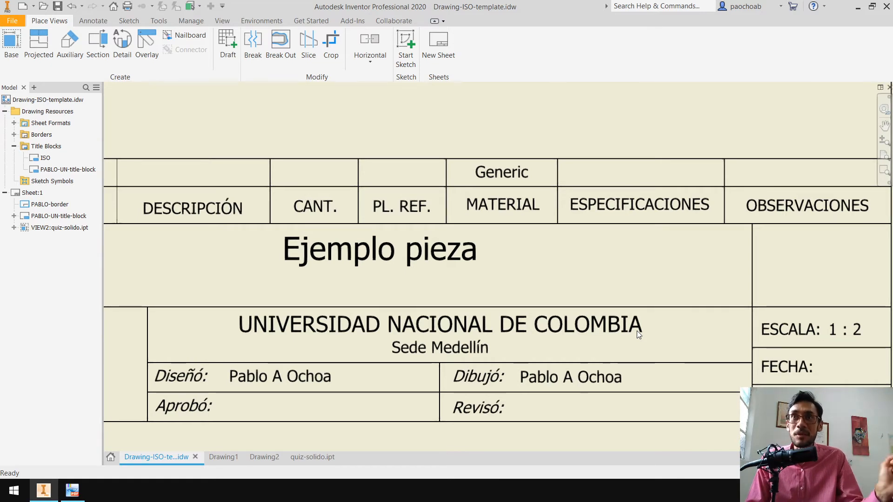
pyautogui.scroll(3, 612, 228)
pyautogui.moveTo(531, 230); pyautogui.dragTo(488, 254, button='middle')
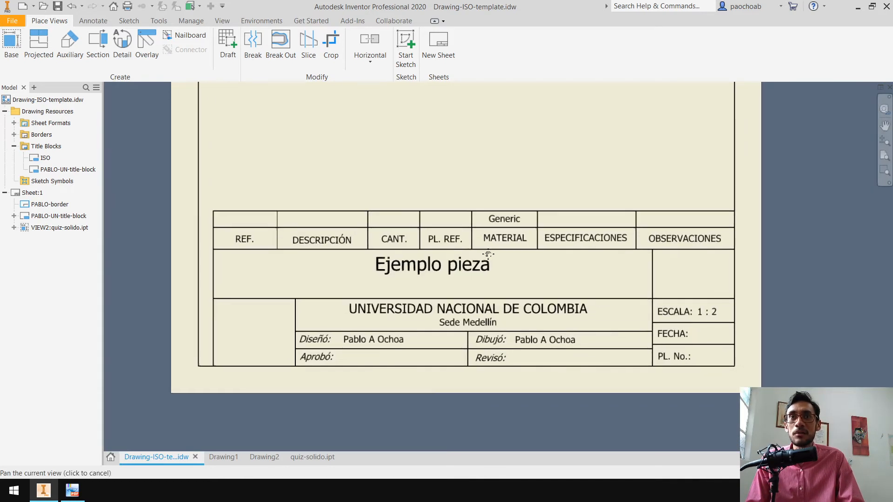
# Open the custom title block definition for editing, review its title, designer and author property fields, and exit without saving
pyautogui.rightClick(59, 169)
pyautogui.click(101, 205)
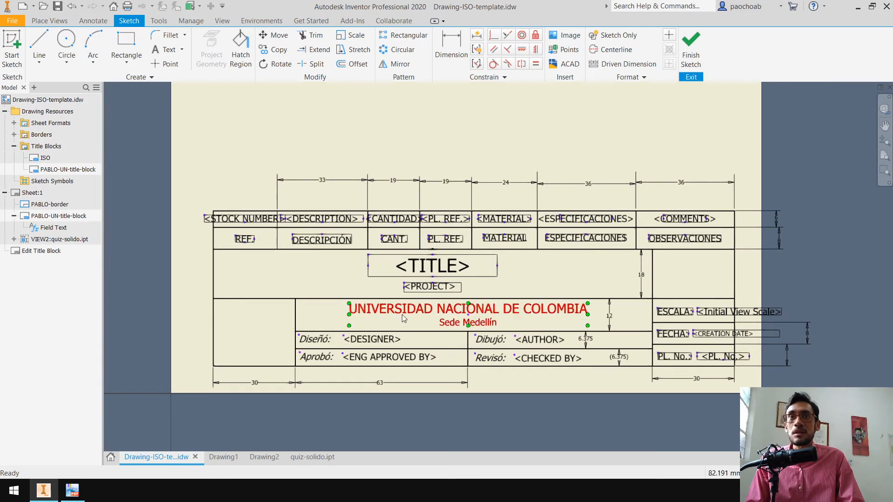
pyautogui.scroll(2, 410, 257)
pyautogui.scroll(-5, 411, 258)
pyautogui.click(411, 257)
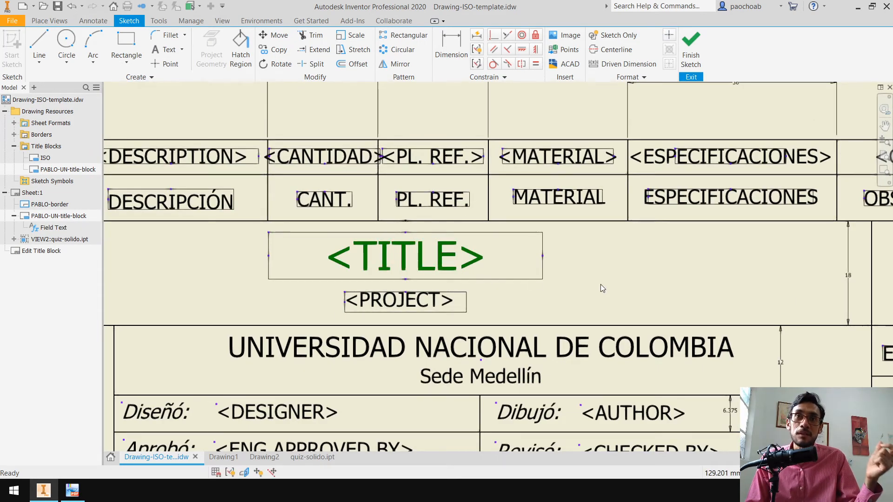
pyautogui.moveTo(601, 284); pyautogui.dragTo(626, 217, button='middle')
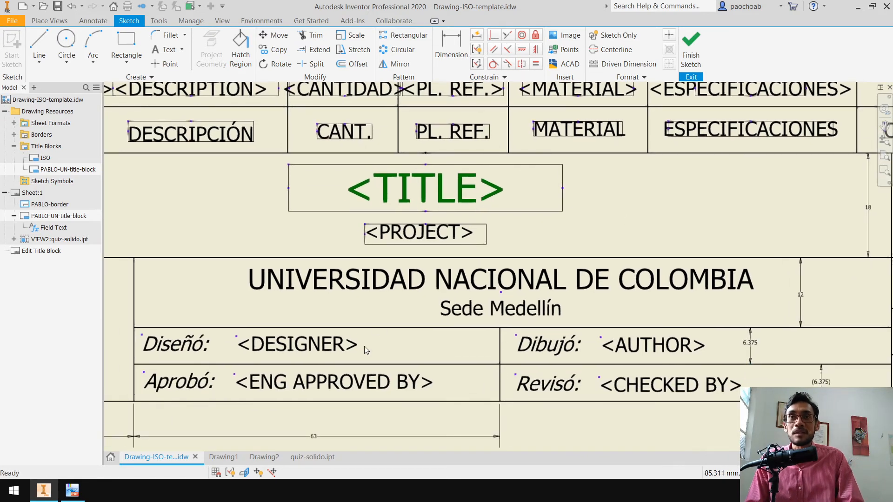
pyautogui.click(310, 350)
pyautogui.click(653, 347)
pyautogui.click(626, 251)
pyautogui.scroll(3, 626, 253)
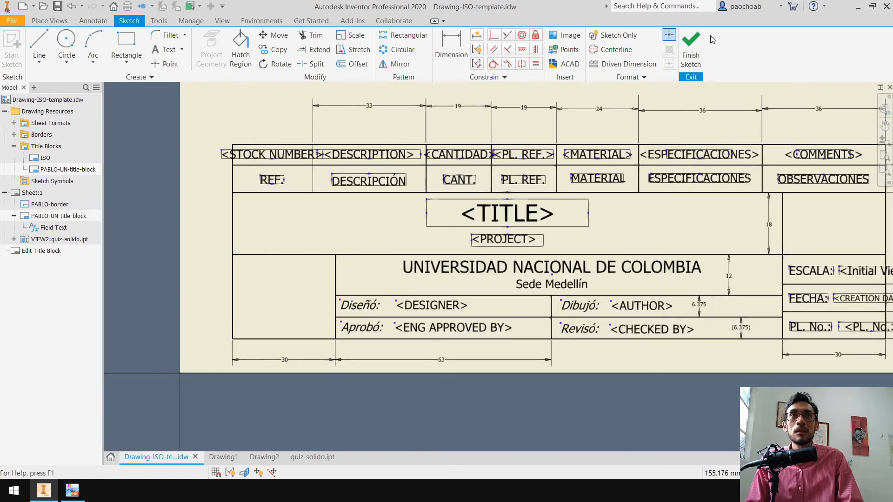
pyautogui.click(691, 49)
pyautogui.click(417, 259)
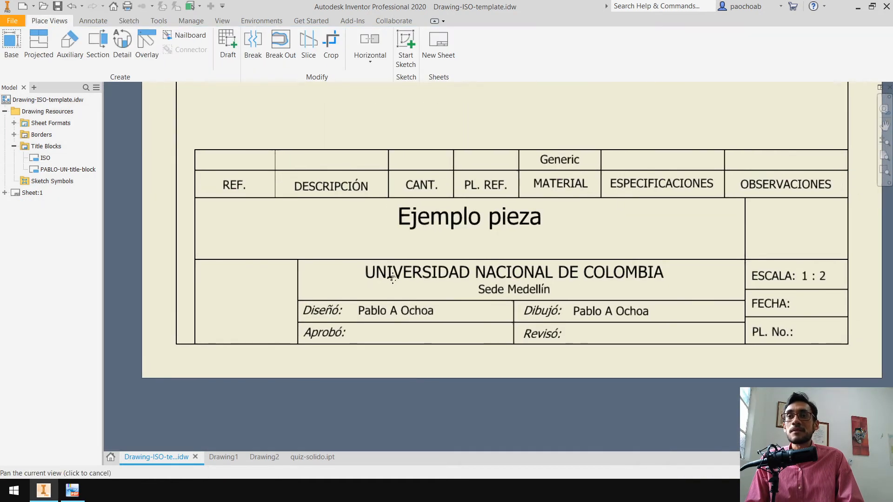
# Switch to the Drawing1 title block sketch and place a new text beside the DISEÑÓ: label
pyautogui.click(230, 458)
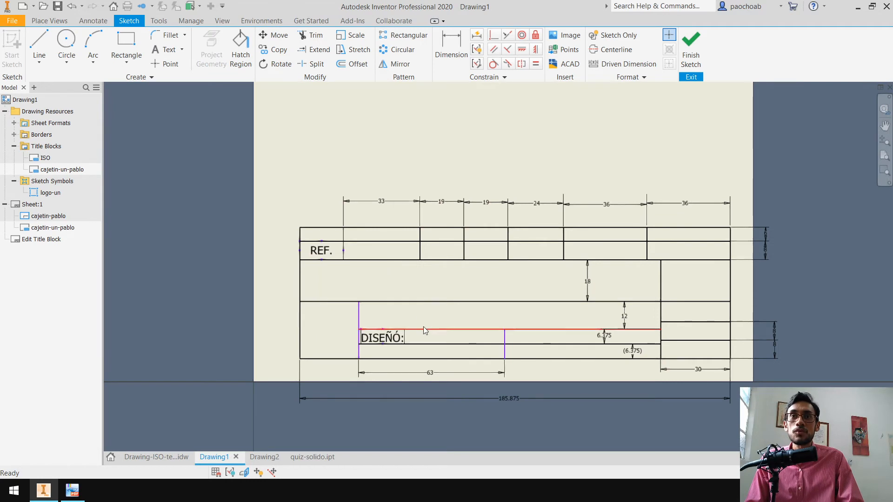
pyautogui.scroll(-3, 423, 327)
pyautogui.moveTo(417, 335); pyautogui.dragTo(308, 275, button='middle')
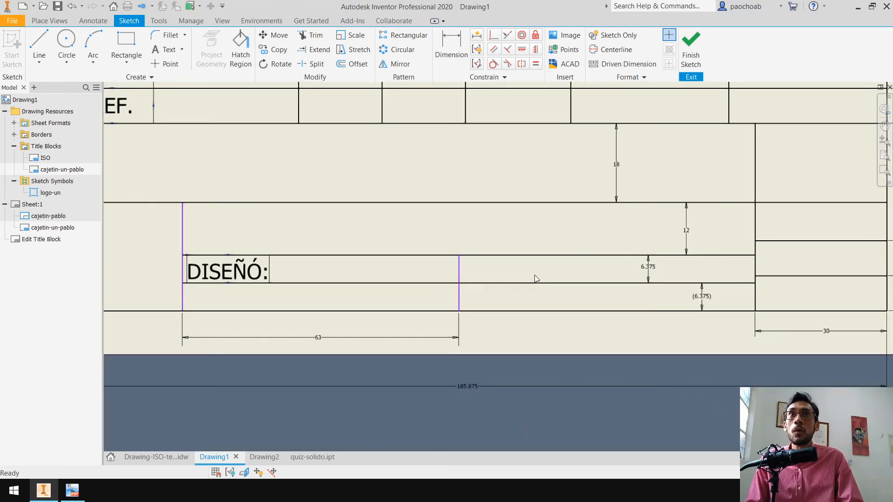
pyautogui.click(166, 49)
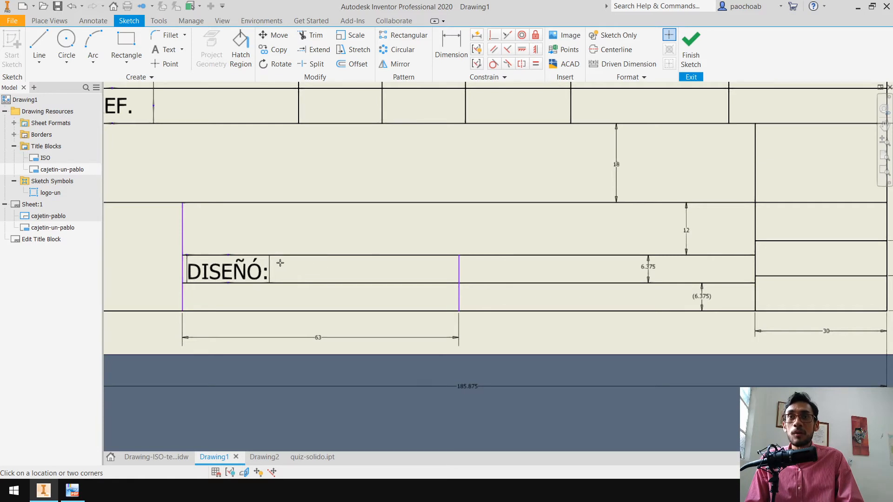
pyautogui.click(294, 272)
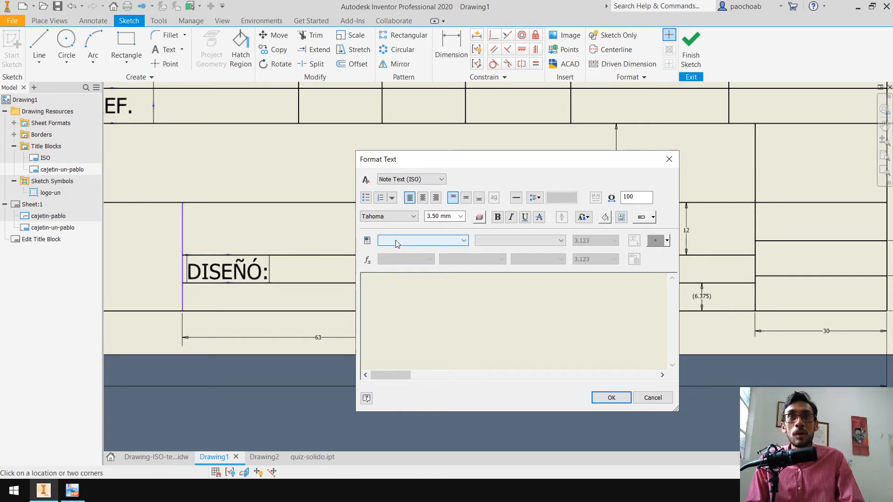
# Insert the DESIGNER property from Properties - Model into the new text and accept it
pyautogui.click(464, 241)
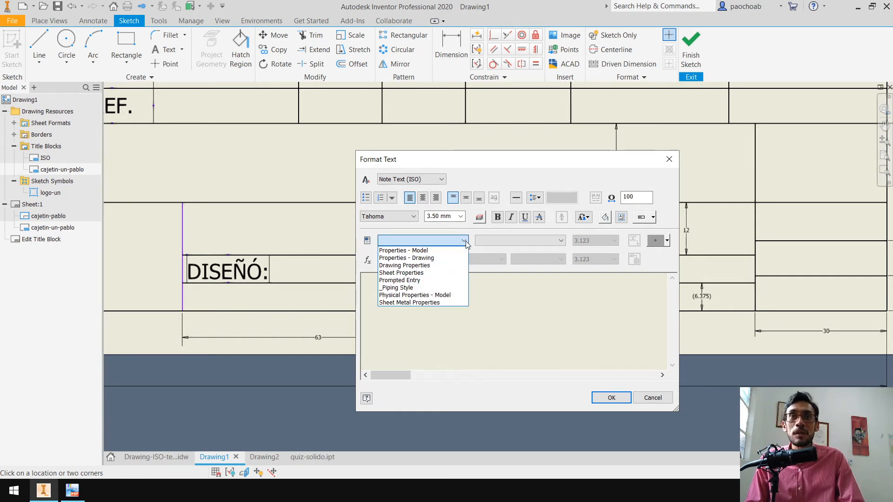
pyautogui.click(438, 253)
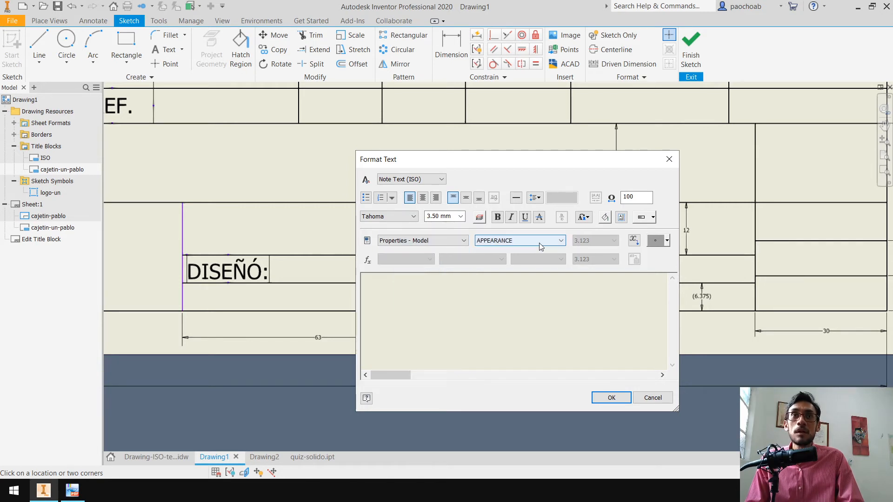
pyautogui.click(539, 241)
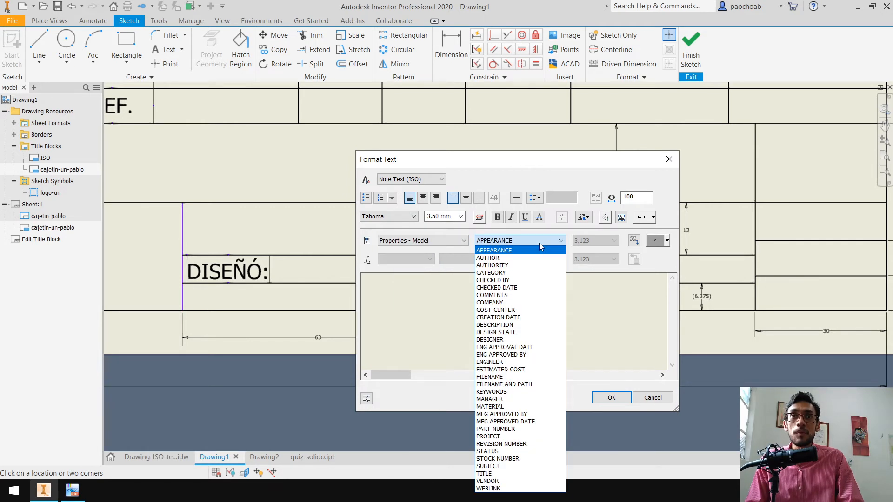
pyautogui.click(495, 168)
pyautogui.moveTo(492, 154); pyautogui.dragTo(477, 108)
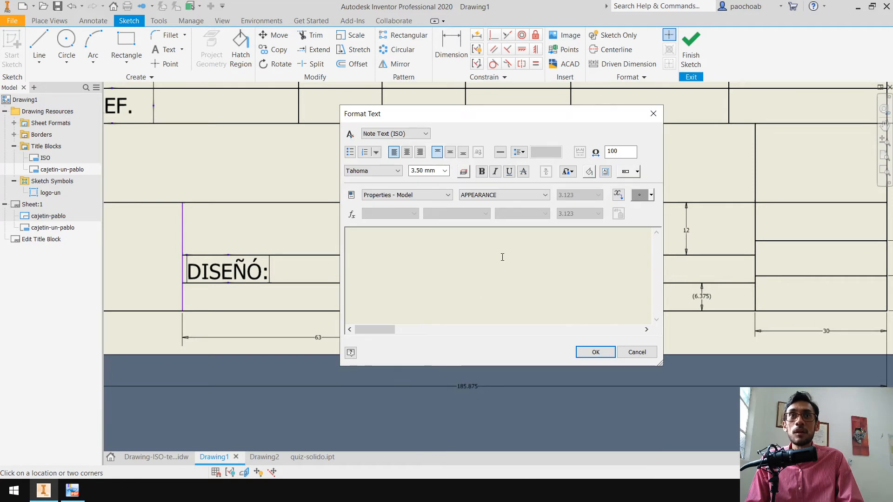
pyautogui.click(504, 195)
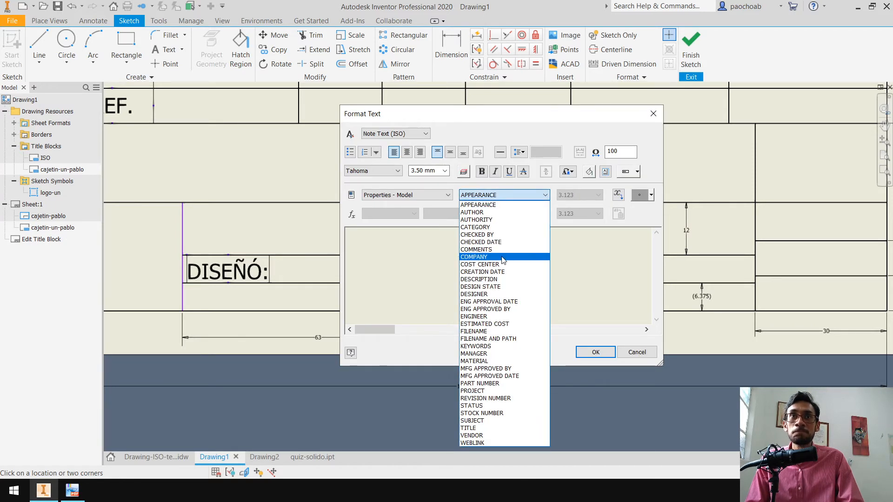
pyautogui.click(496, 294)
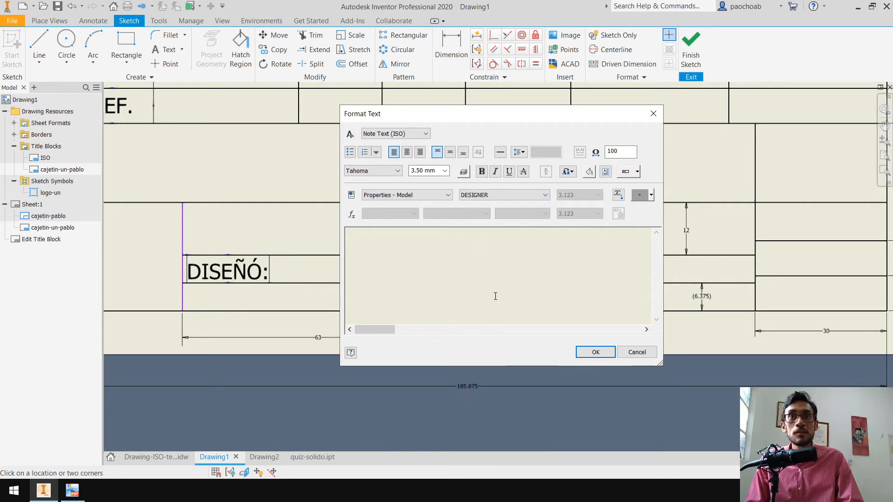
pyautogui.click(619, 195)
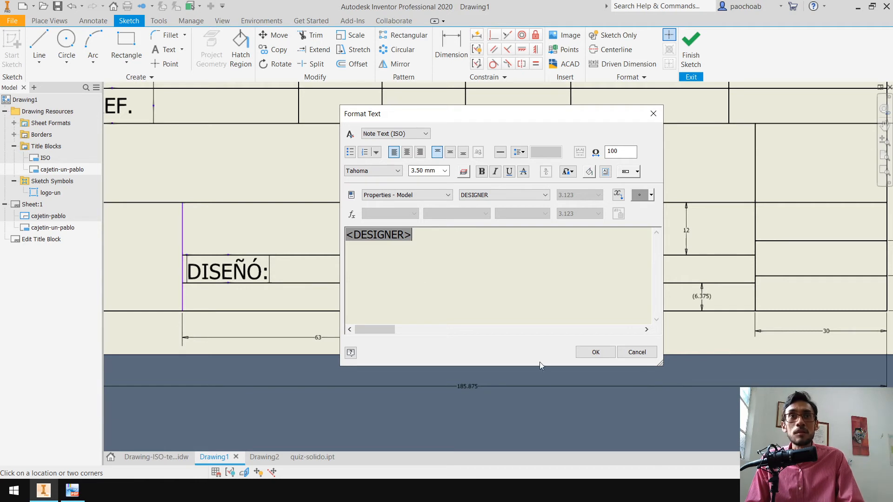
pyautogui.click(595, 352)
# Show the designer field's text box and constrain its upper and lower edges to the cell's horizontal lines with Coincident constraints
pyautogui.moveTo(338, 276)
pyautogui.mouseDown()
pyautogui.moveTo(354, 285)
pyautogui.moveTo(352, 274)
pyautogui.mouseUp()
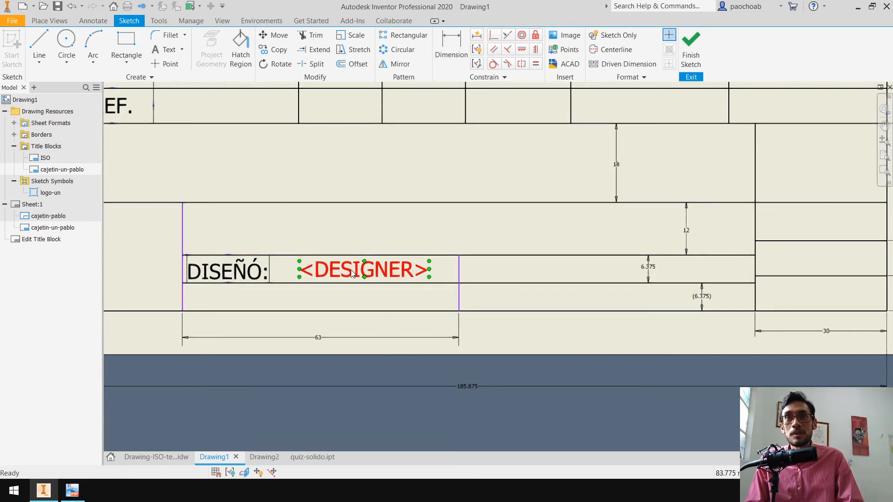
pyautogui.rightClick(352, 274)
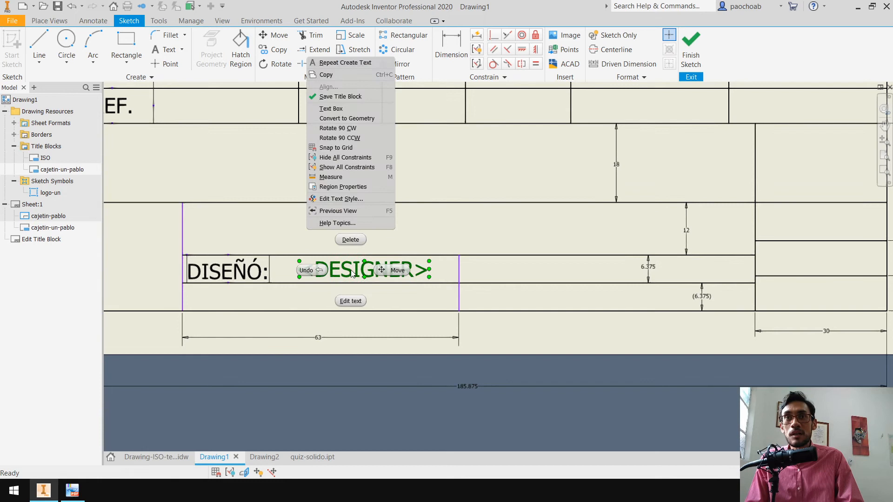
pyautogui.click(342, 110)
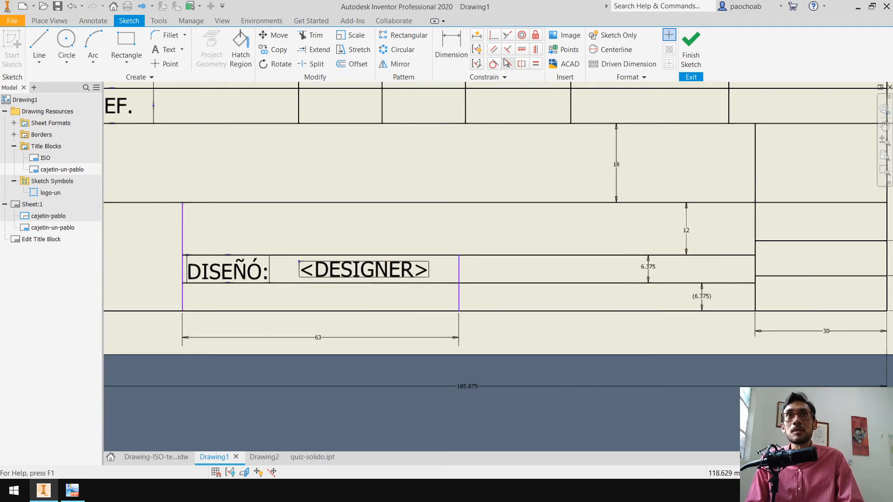
pyautogui.click(494, 35)
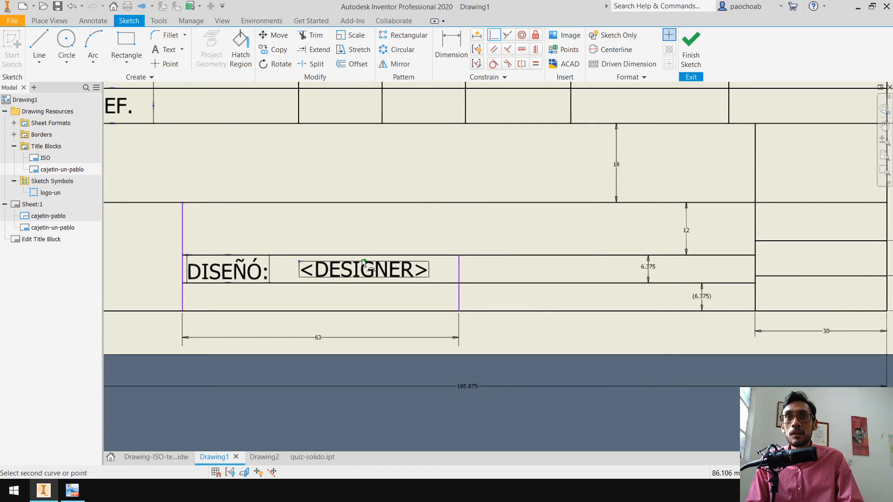
pyautogui.click(364, 277)
pyautogui.click(367, 283)
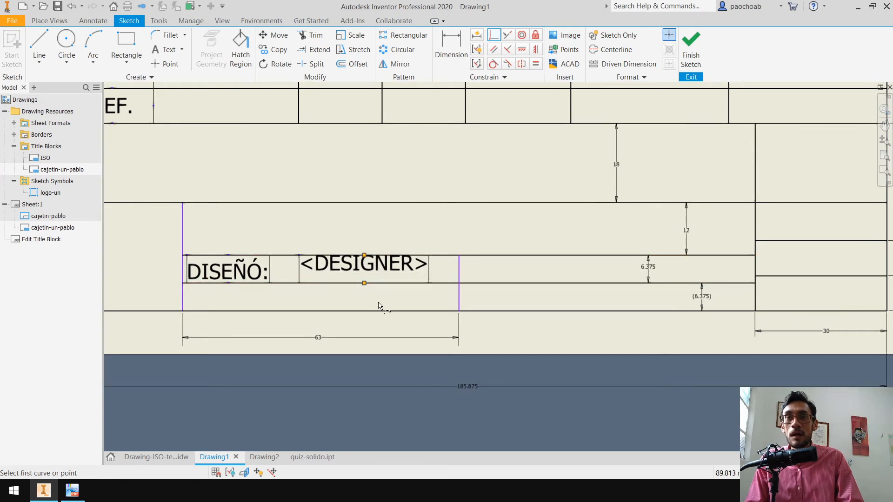
pyautogui.press('Escape')
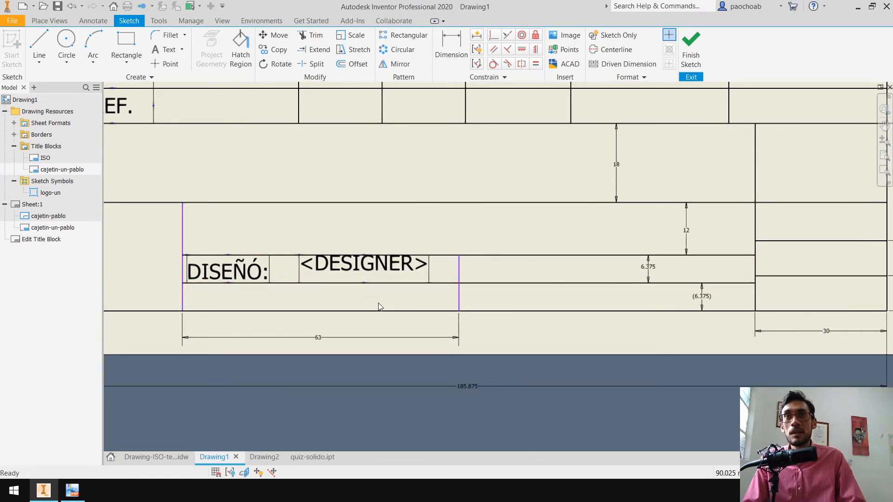
# Center the designer text horizontally and vertically in its box, and shift the box slightly away from the DISEÑÓ: label
pyautogui.doubleClick(380, 270)
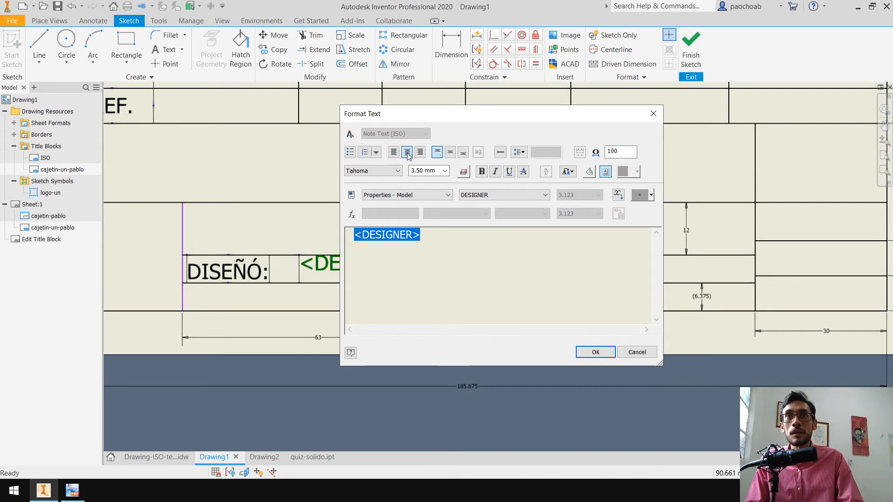
pyautogui.click(450, 152)
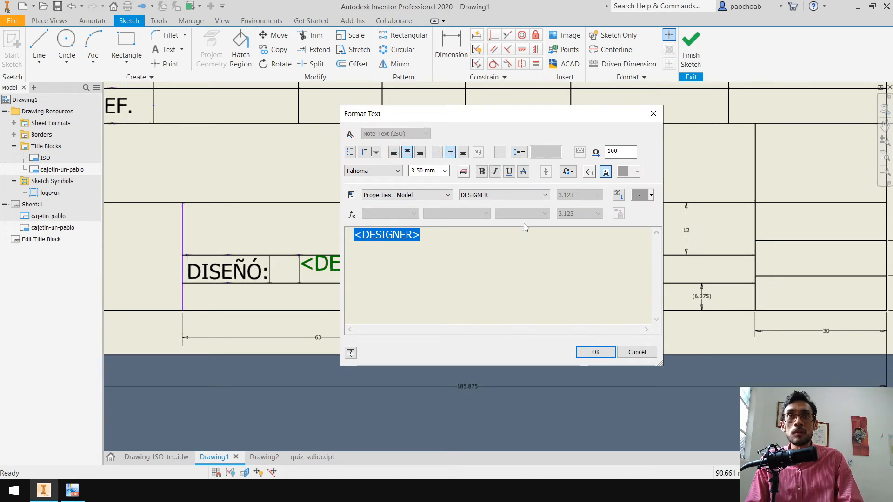
pyautogui.click(596, 353)
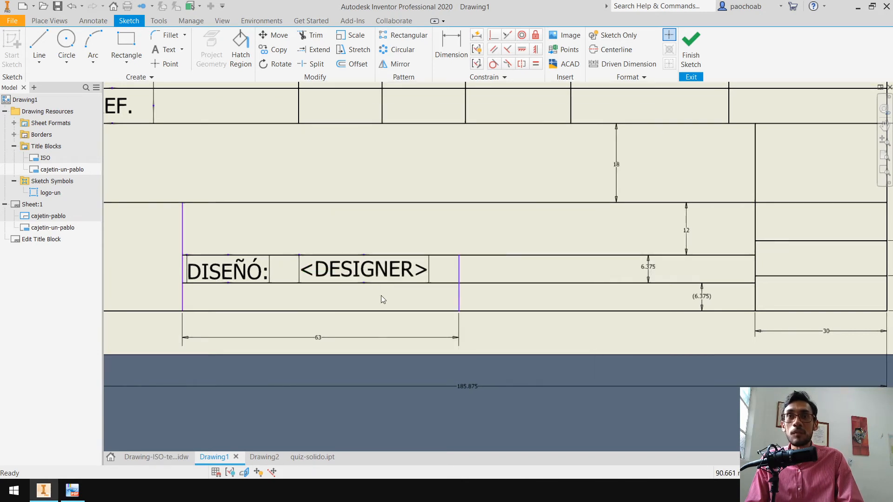
pyautogui.moveTo(360, 273); pyautogui.dragTo(367, 273)
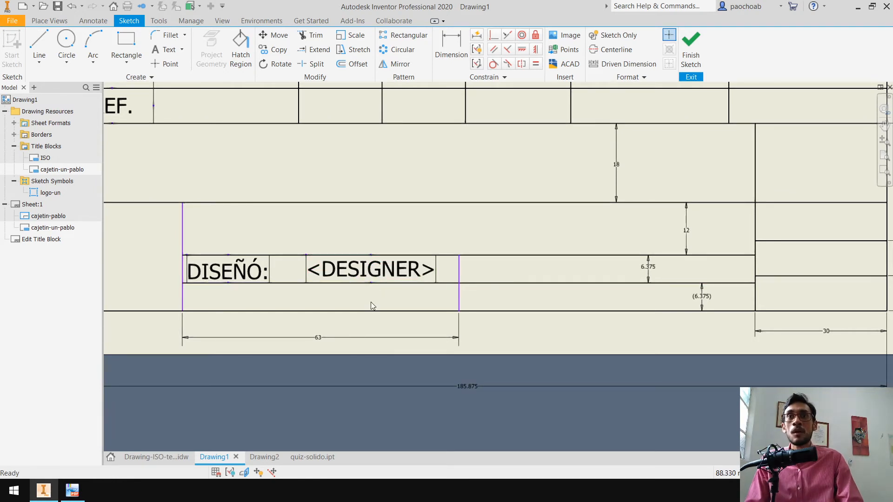
# Set the designer field's text height to 2.50 mm
pyautogui.doubleClick(353, 270)
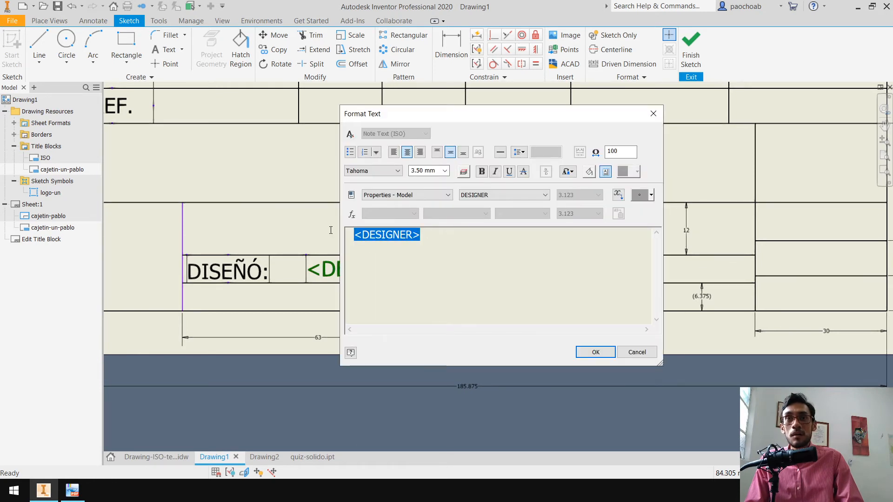
pyautogui.click(444, 170)
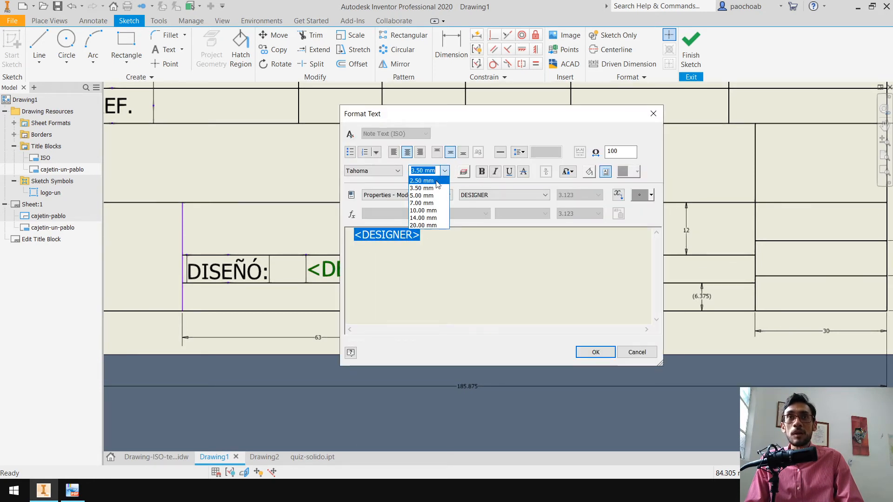
pyautogui.click(421, 186)
pyautogui.click(587, 352)
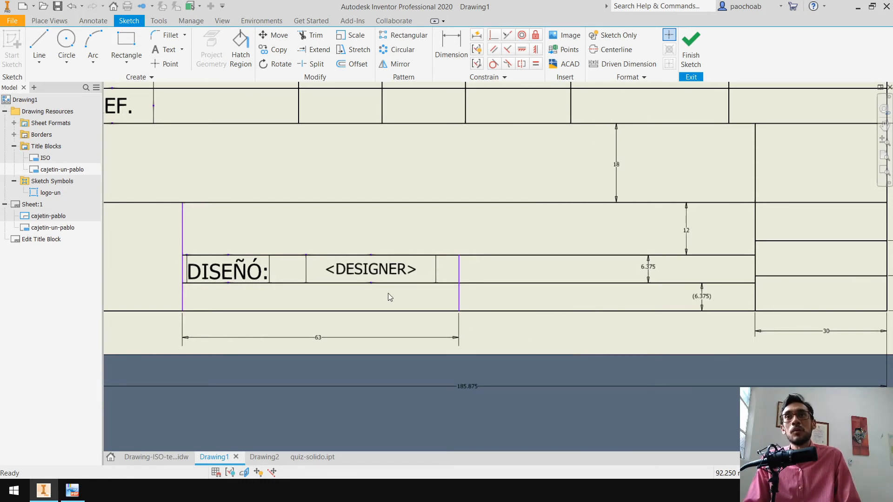
pyautogui.scroll(-3, 390, 298)
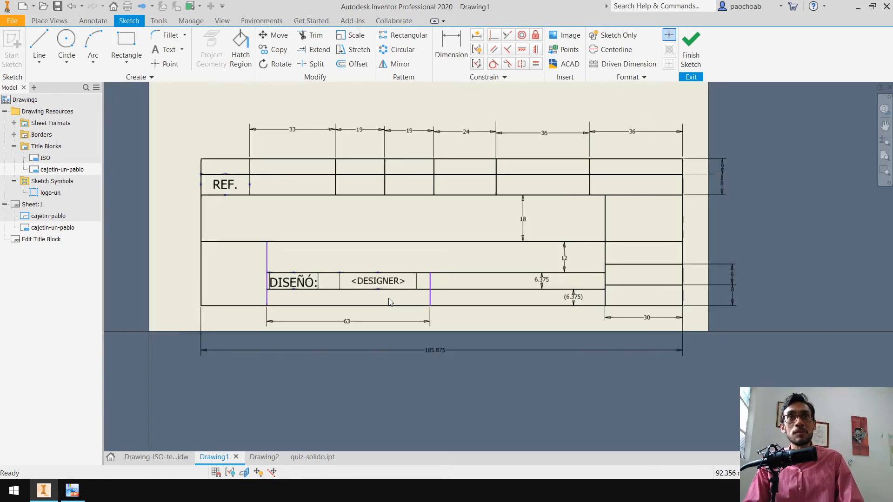
pyautogui.moveTo(425, 250); pyautogui.dragTo(422, 314, button='middle')
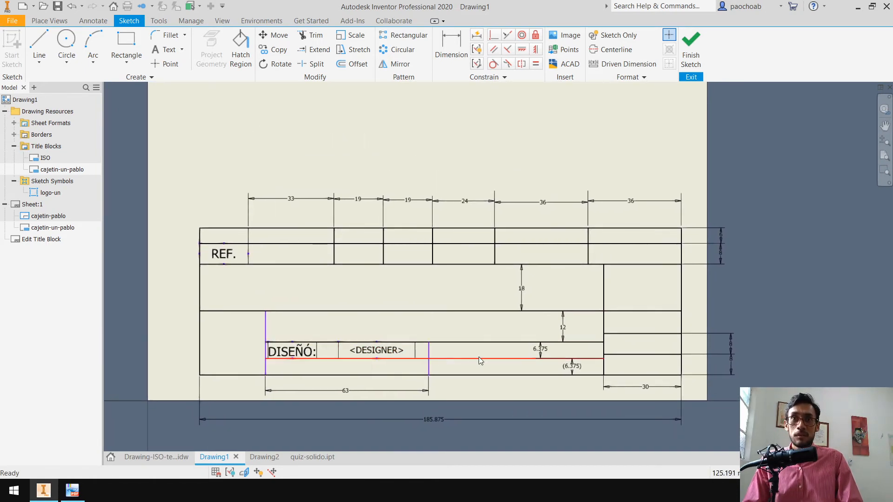
pyautogui.moveTo(481, 361); pyautogui.dragTo(487, 317, button='middle')
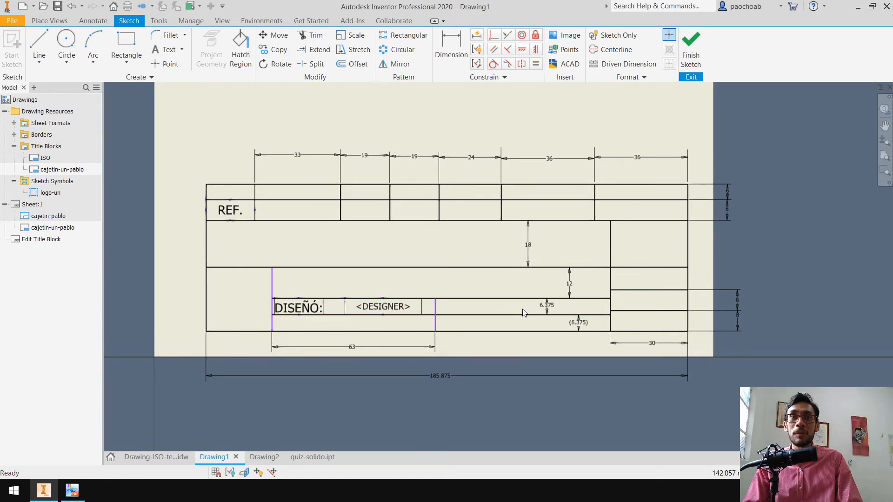
# Open the PABLO-UN-title-block definition in Drawing-ISO-template.idw, review its property fields, and exit without saving
pyautogui.click(156, 457)
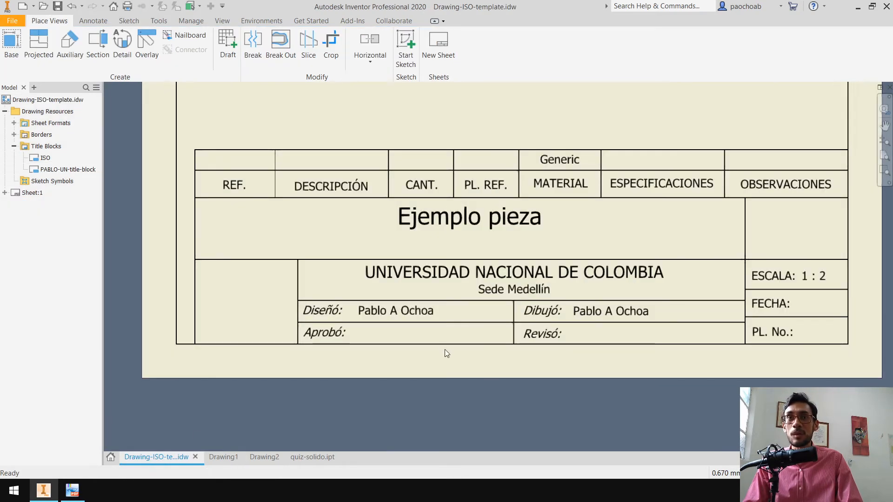
pyautogui.rightClick(60, 170)
pyautogui.click(112, 212)
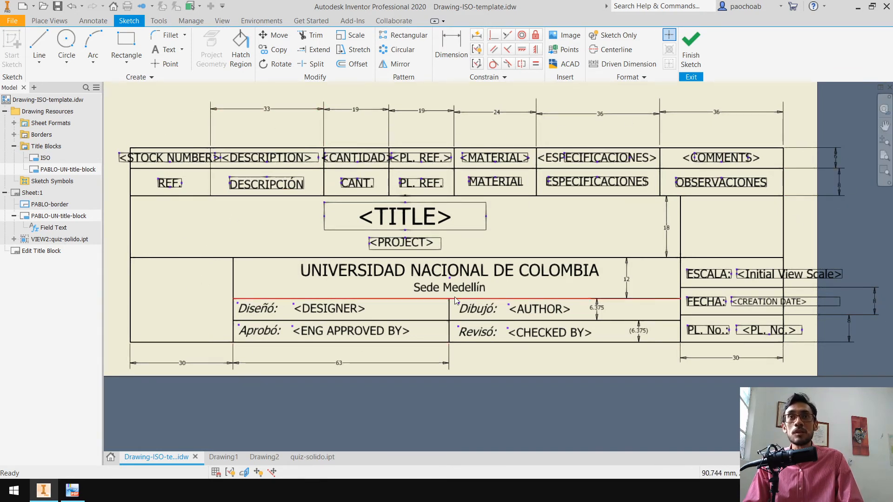
pyautogui.click(351, 310)
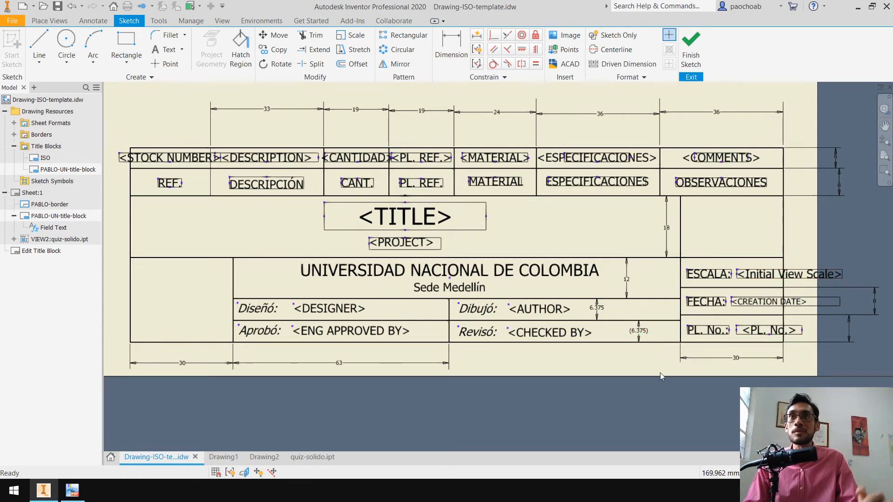
pyautogui.click(686, 67)
pyautogui.click(427, 258)
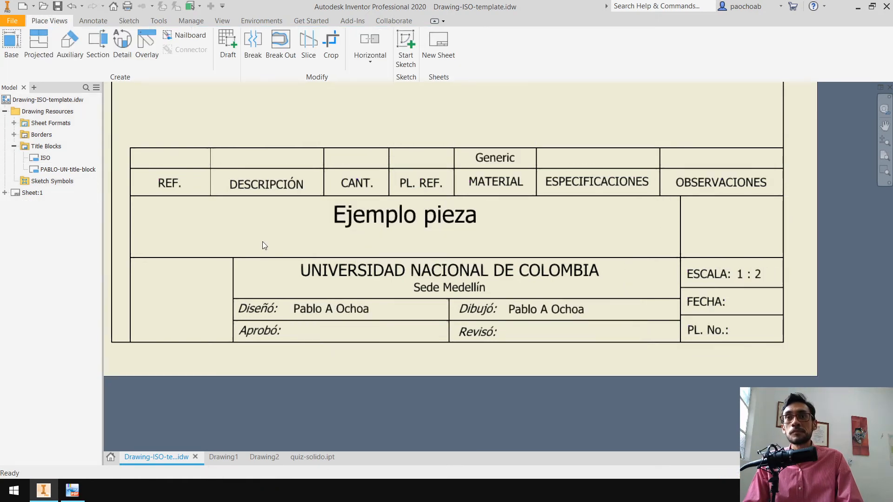
pyautogui.moveTo(262, 242); pyautogui.dragTo(336, 255, button='middle')
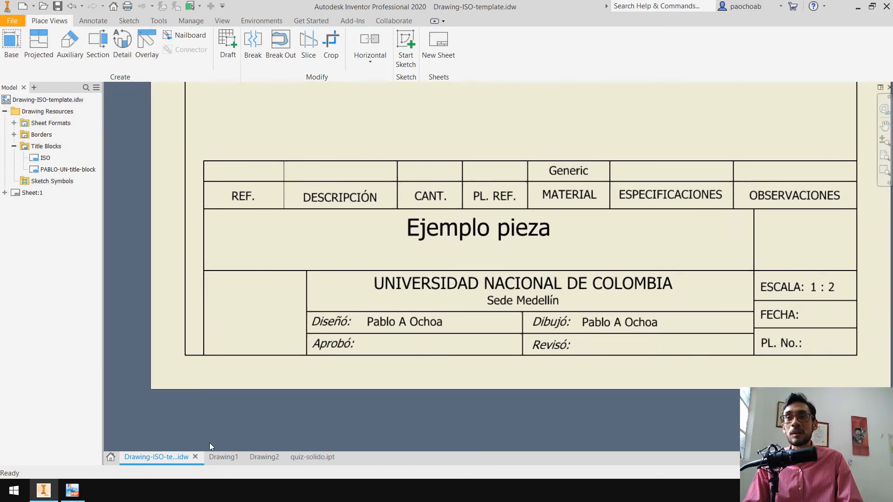
# Return to Drawing1, finish the cajetin-un-pablo title block sketch saving the changes, and collapse the Sheet:1 node
pyautogui.click(223, 457)
pyautogui.moveTo(271, 214); pyautogui.dragTo(326, 223, button='middle')
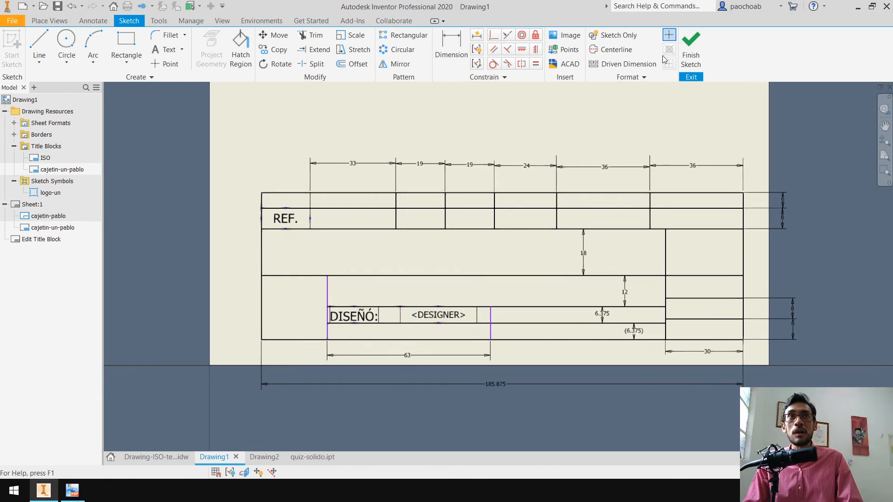
pyautogui.click(691, 52)
pyautogui.click(380, 257)
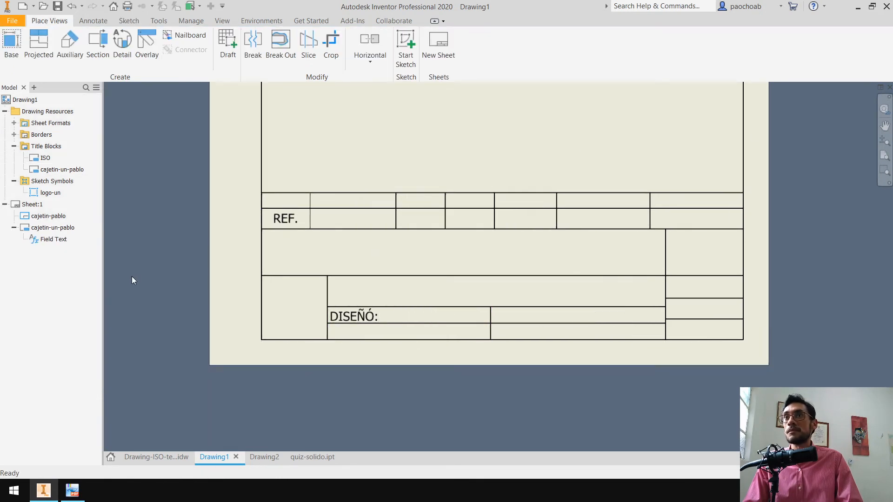
pyautogui.click(6, 204)
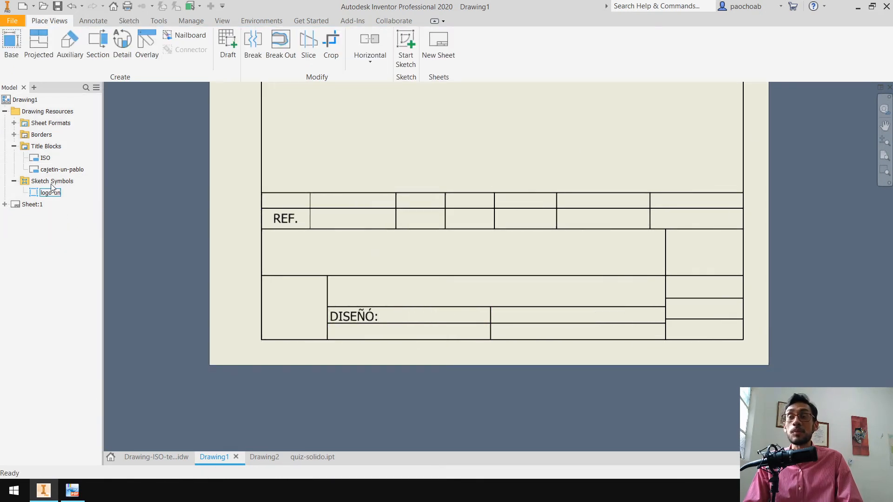
# Define a new sketch symbol in Drawing1 and insert the image logo-un-jpg.jpg near the empty box beside the DISEÑÓ: label
pyautogui.click(14, 146)
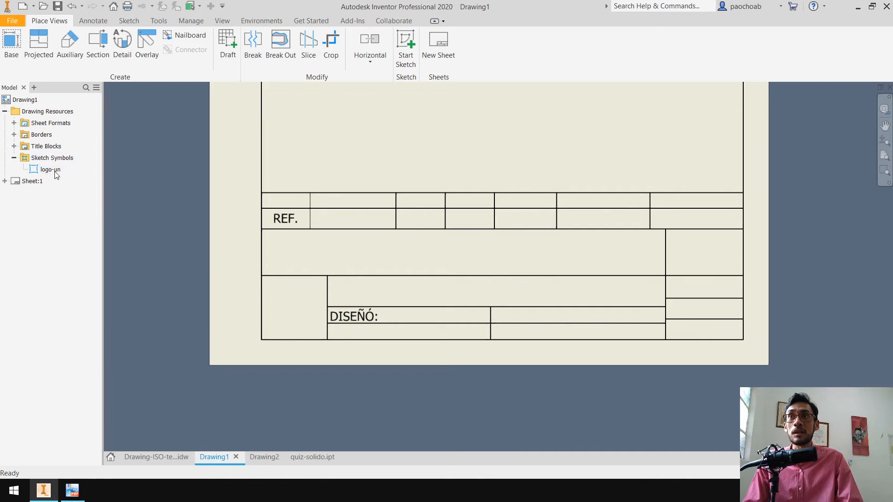
pyautogui.click(54, 161)
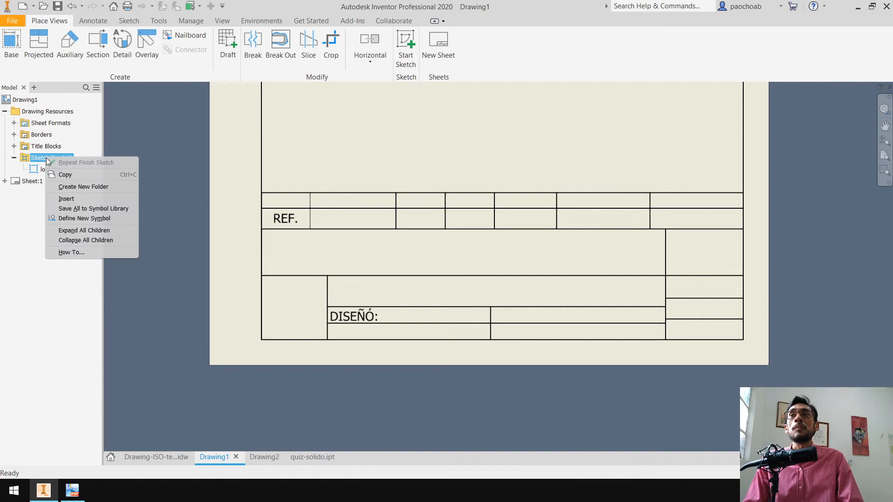
pyautogui.click(33, 242)
pyautogui.rightClick(54, 158)
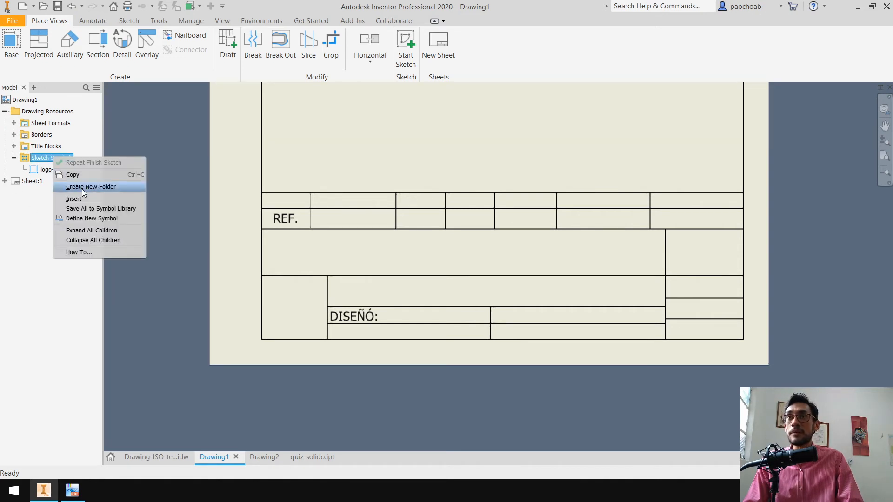
pyautogui.click(111, 219)
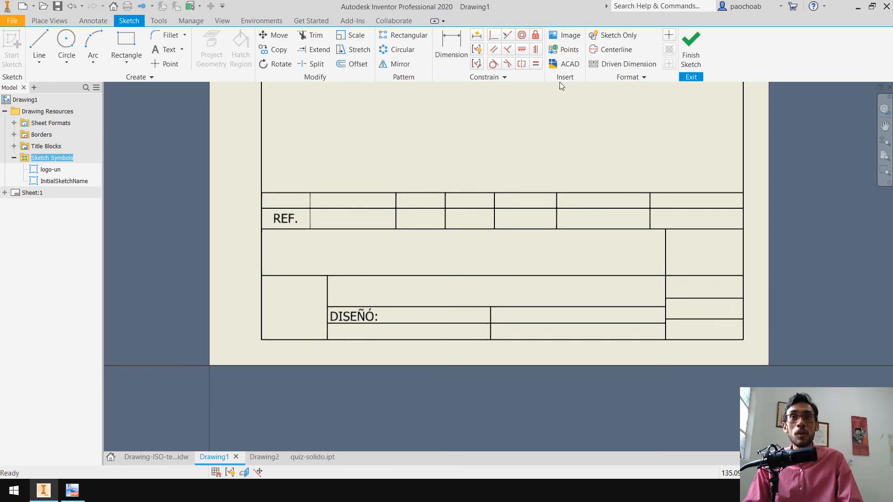
pyautogui.click(568, 38)
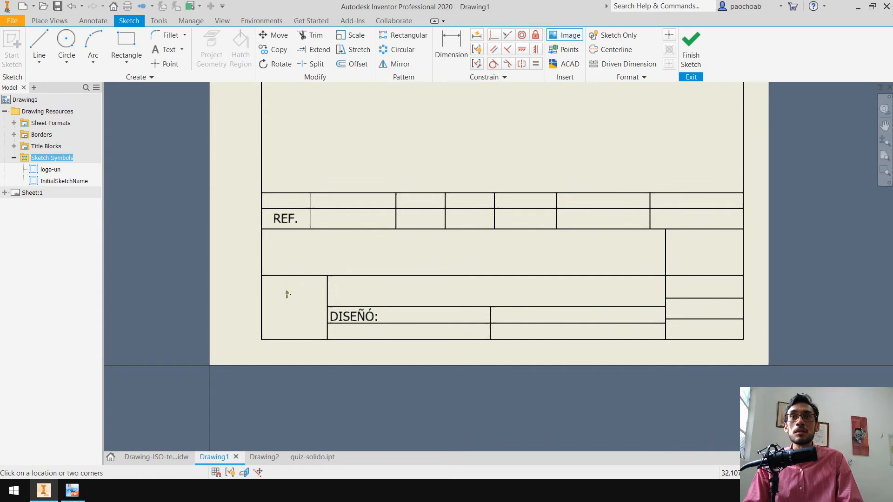
pyautogui.click(270, 290)
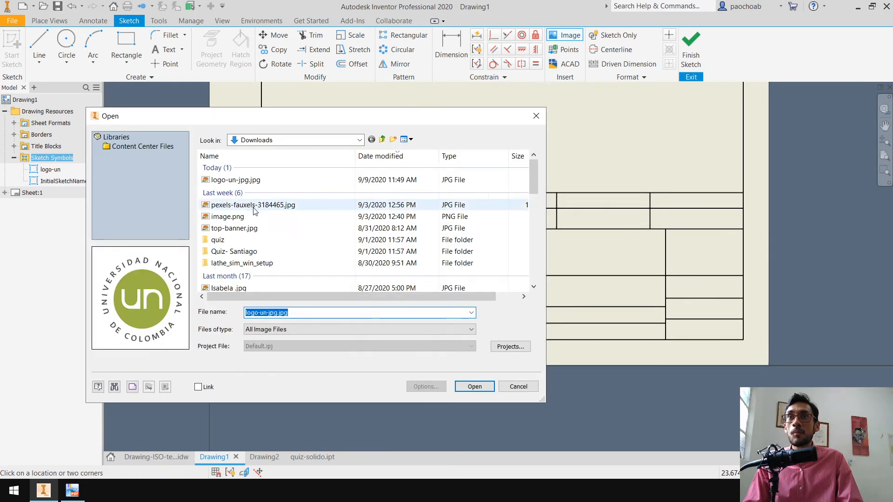
pyautogui.click(250, 182)
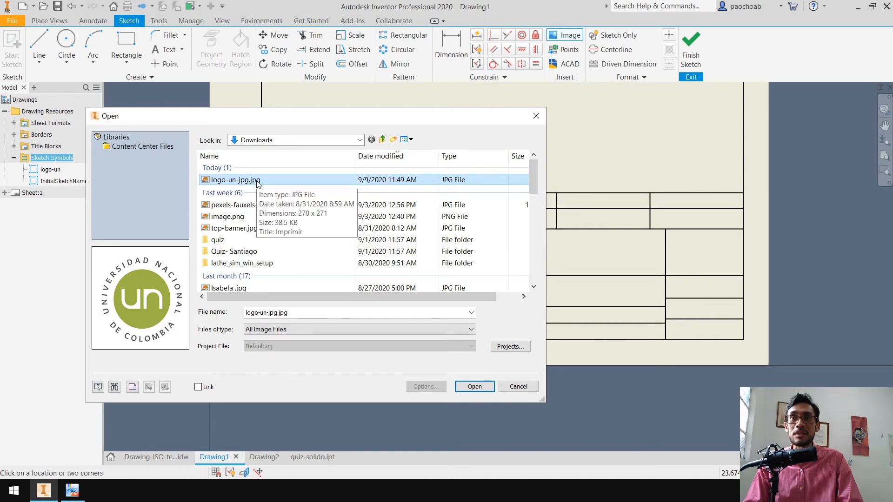
pyautogui.click(475, 387)
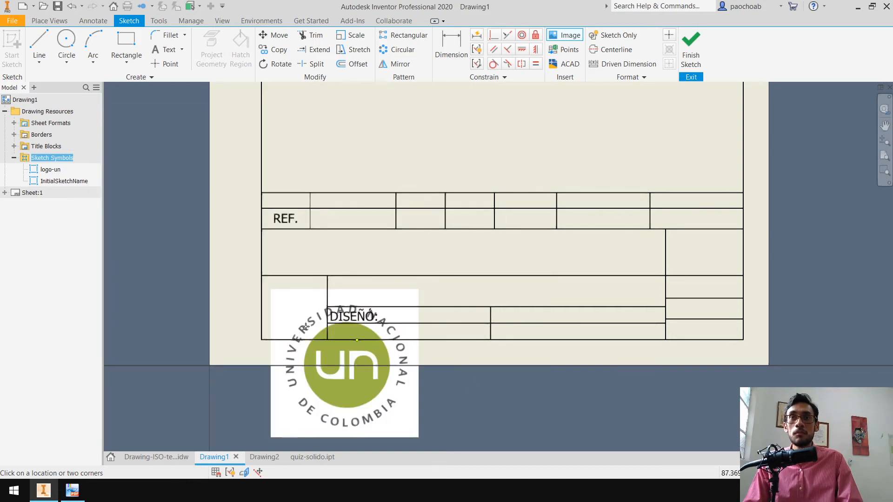
pyautogui.click(295, 312)
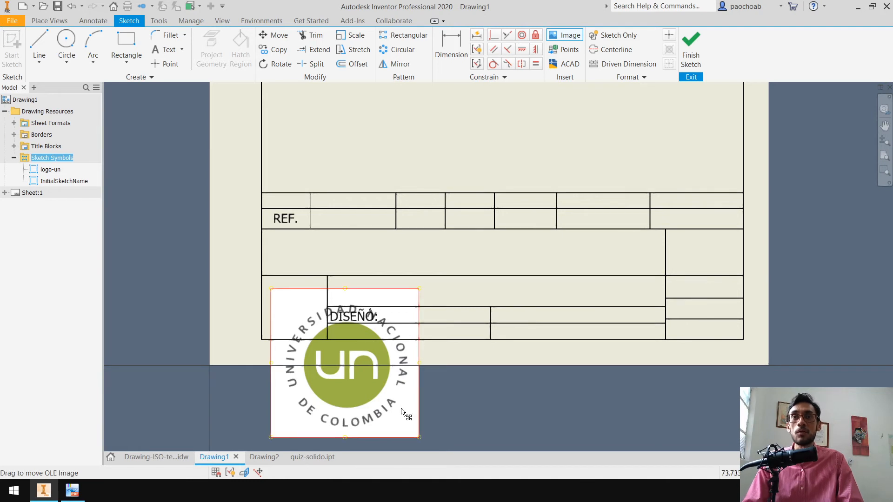
# Shrink the logo image to fit inside the empty box beside DISEÑÓ: and center it there
pyautogui.moveTo(423, 302); pyautogui.dragTo(442, 225, button='middle')
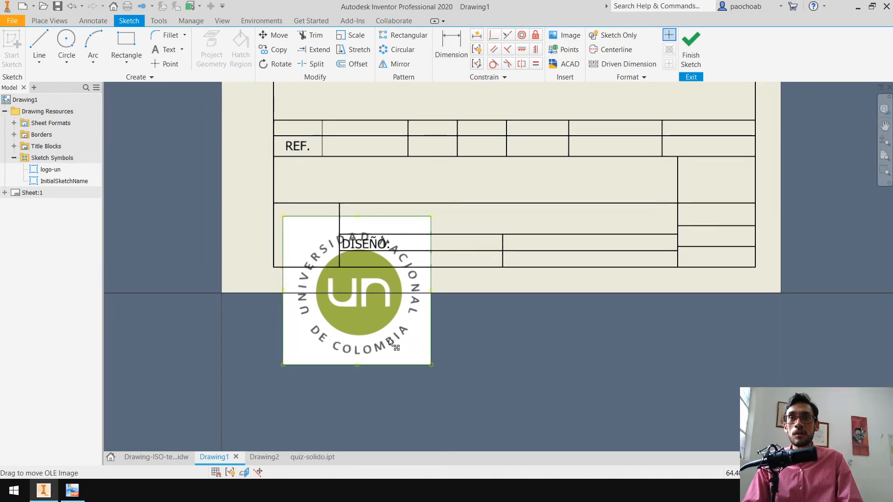
pyautogui.moveTo(430, 365); pyautogui.dragTo(339, 265)
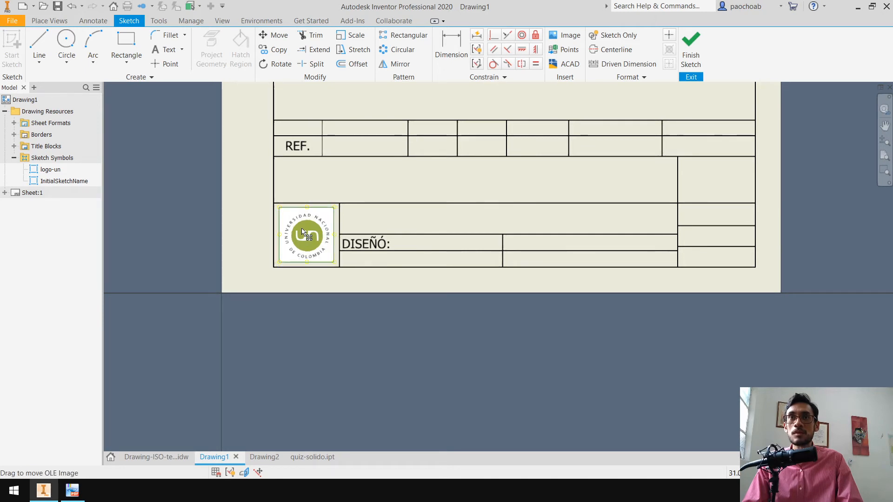
pyautogui.moveTo(527, 284); pyautogui.dragTo(515, 350, button='middle')
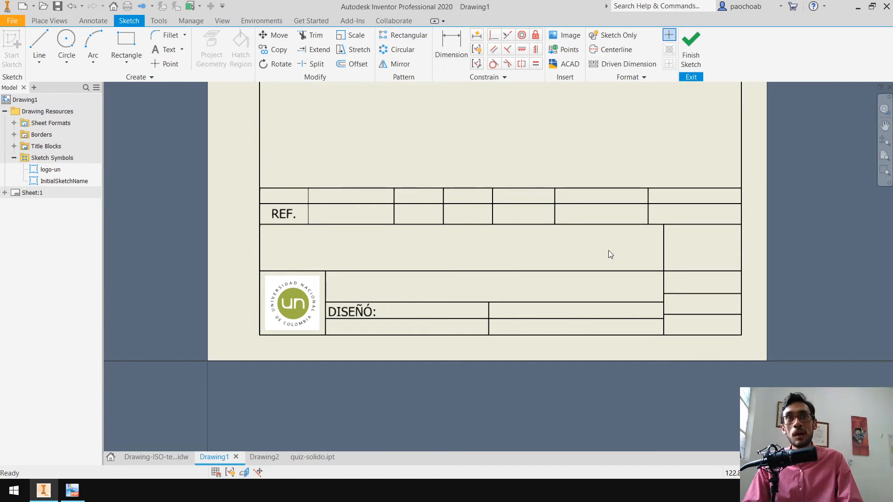
# Finish the symbol sketch and save it as logo-un-ejemplo
pyautogui.click(696, 56)
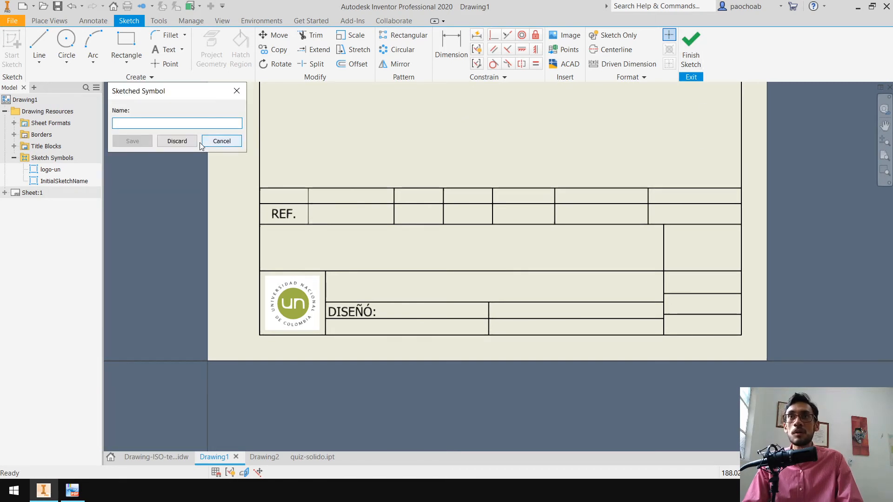
pyautogui.write('logo')
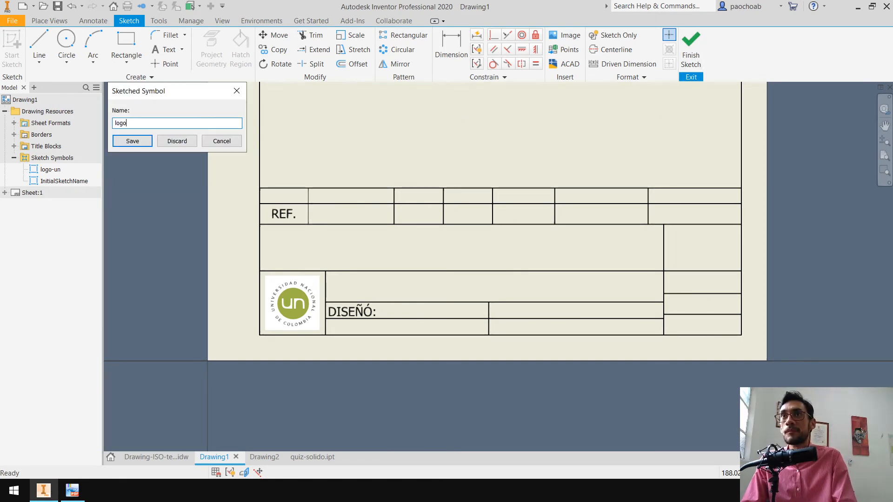
pyautogui.write('-un-ejemplo')
pyautogui.press('Return')
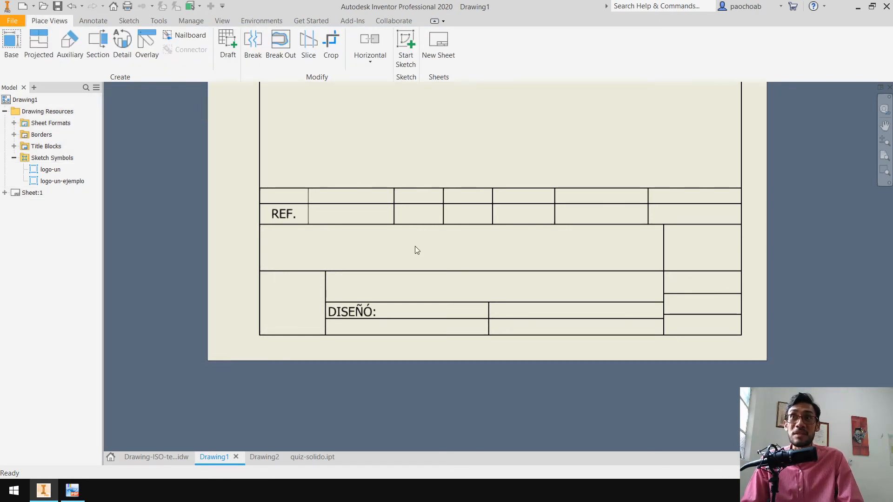
# Insert the logo-un-ejemplo symbol on Sheet:1 so the logo sits in the title block's empty box beside DISEÑÓ:
pyautogui.click(5, 192)
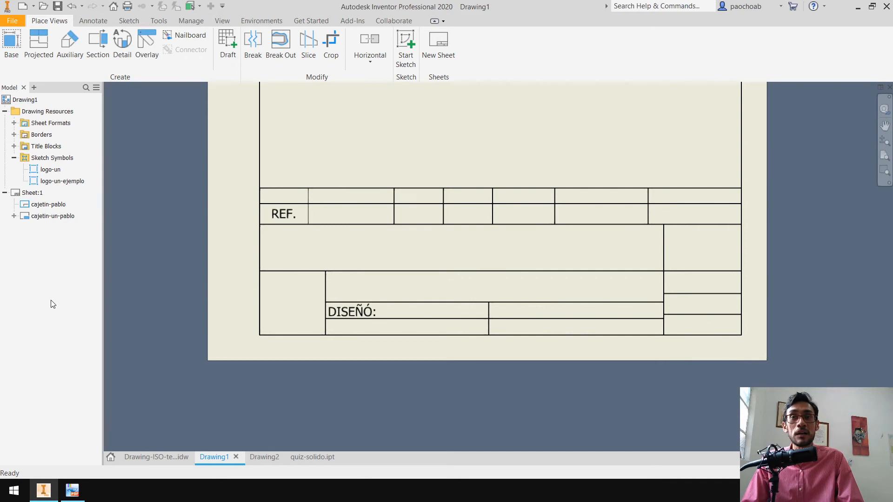
pyautogui.rightClick(60, 181)
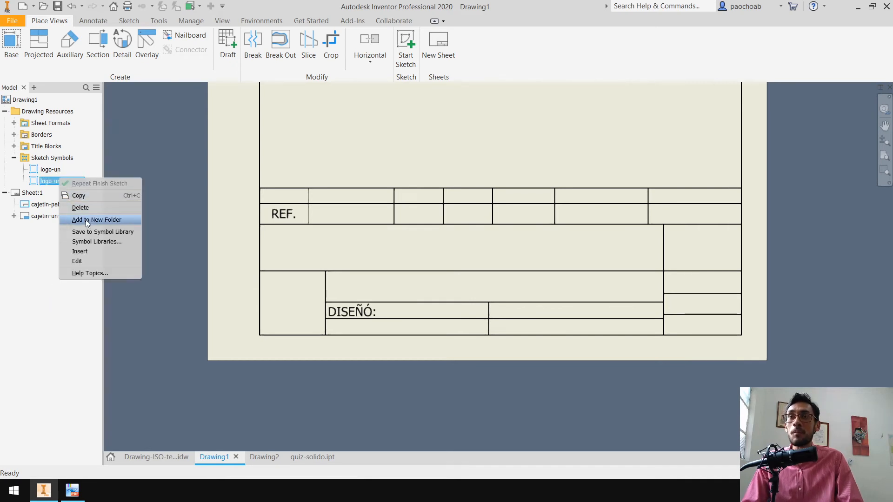
pyautogui.click(100, 251)
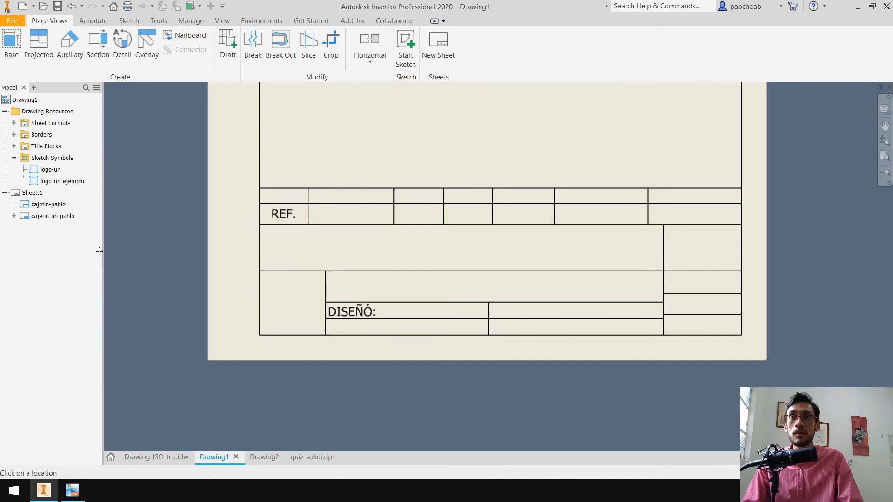
pyautogui.click(268, 285)
pyautogui.press('Escape')
pyautogui.click(14, 228)
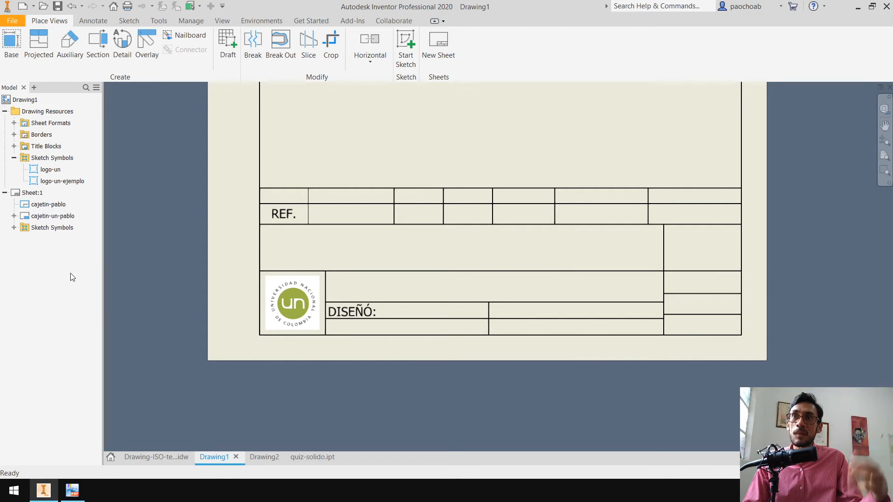
pyautogui.click(69, 209)
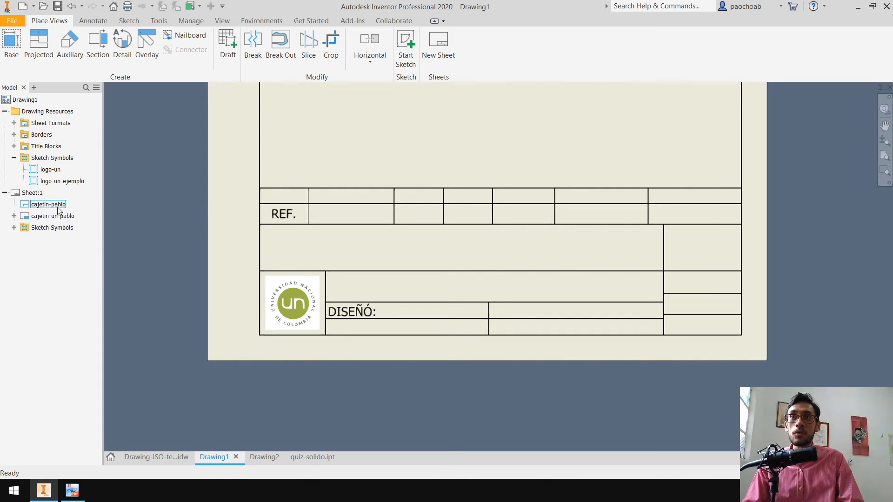
pyautogui.click(68, 216)
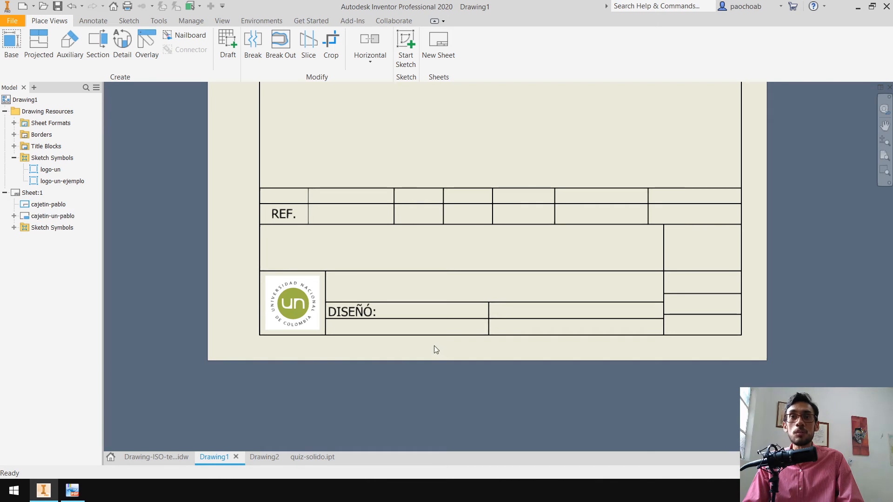
# Set the sheet color to white in Drawing1's document settings and apply the change
pyautogui.scroll(3, 448, 322)
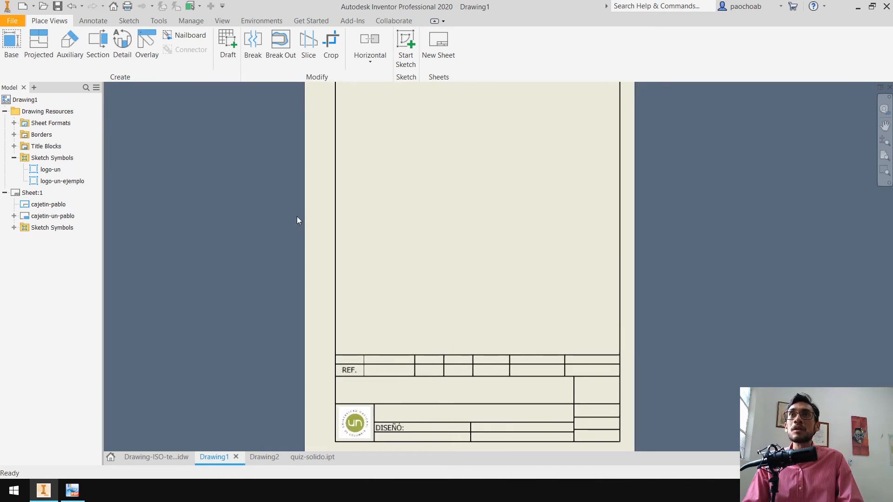
pyautogui.click(160, 30)
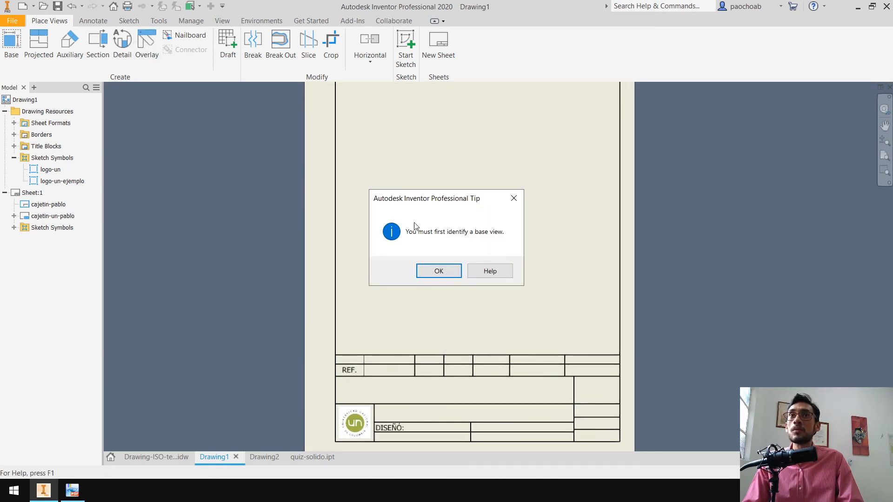
pyautogui.press('Return')
pyautogui.click(158, 21)
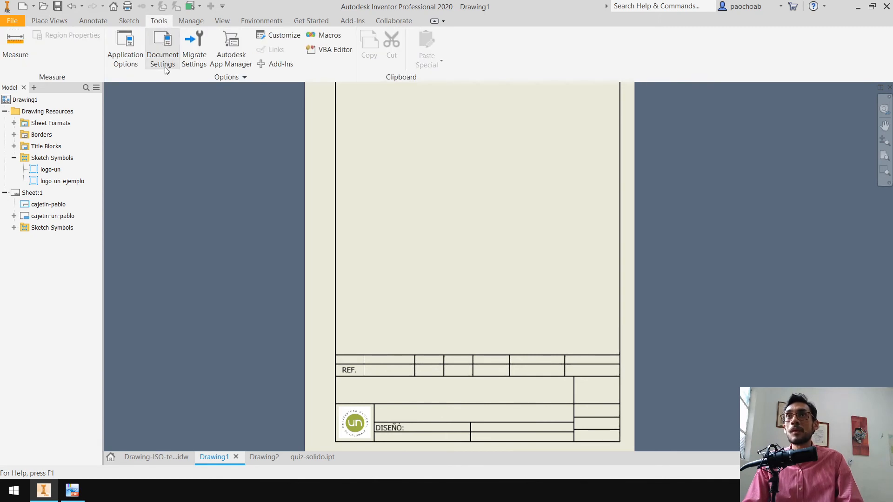
pyautogui.click(163, 54)
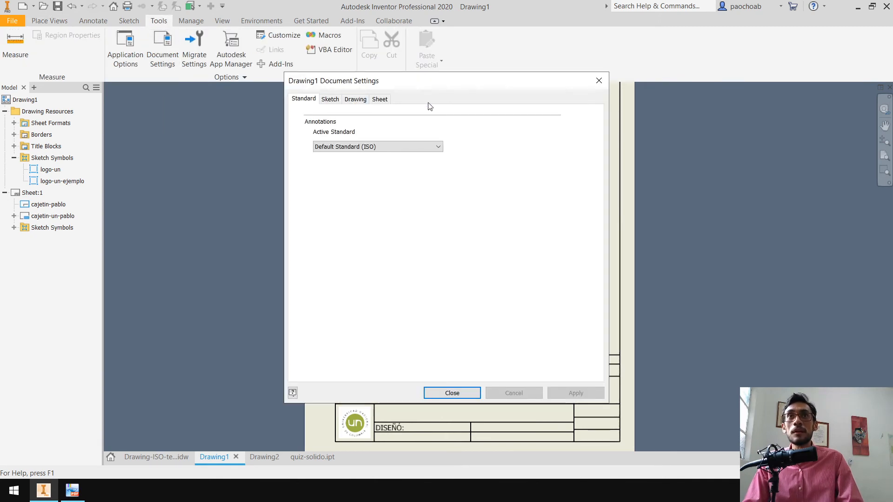
pyautogui.click(380, 99)
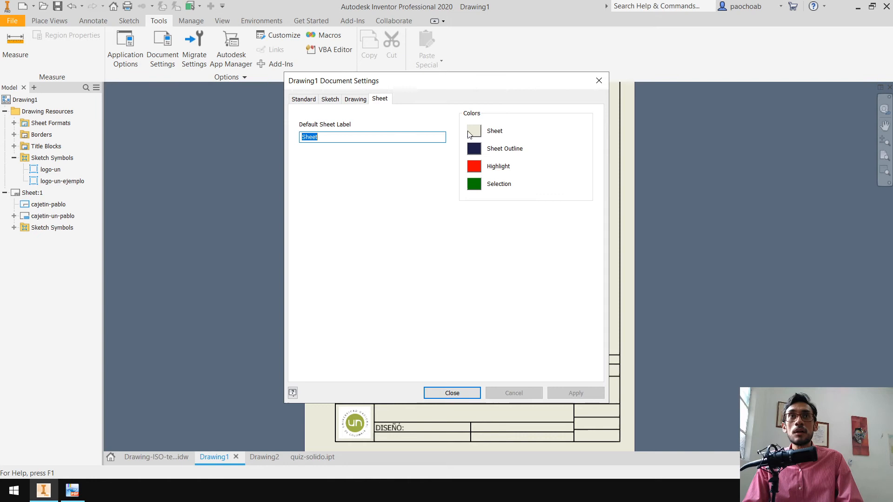
pyautogui.click(475, 134)
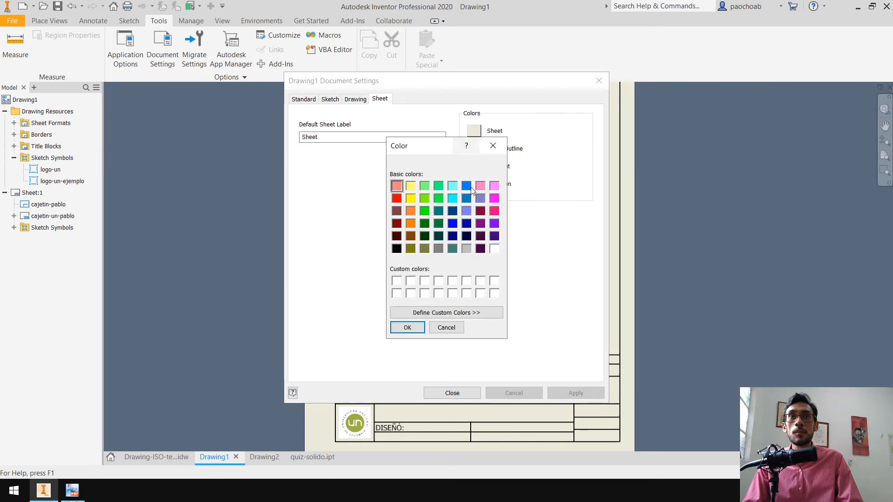
pyautogui.click(494, 249)
pyautogui.click(407, 328)
pyautogui.click(576, 393)
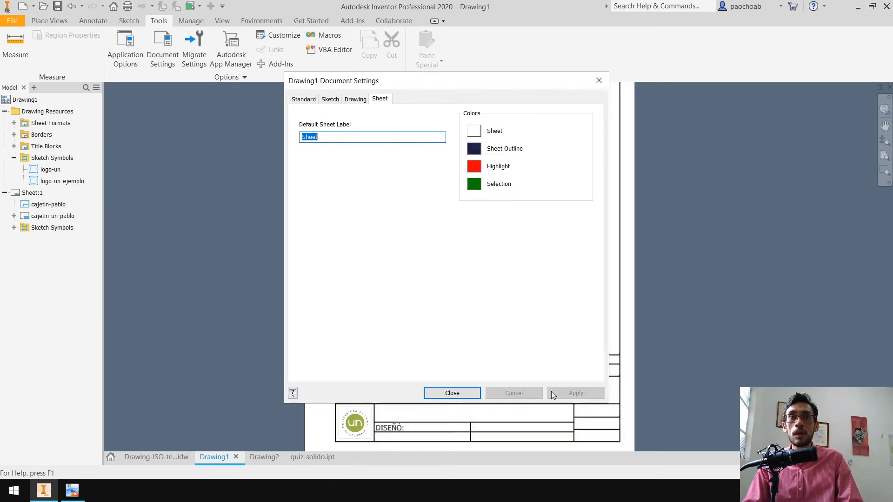
pyautogui.click(446, 398)
# Check the whole white sheet, and undo the sheet color change
pyautogui.moveTo(565, 358)
pyautogui.mouseDown(button='middle')
pyautogui.moveTo(558, 273)
pyautogui.moveTo(557, 395)
pyautogui.mouseUp(button='middle')
pyautogui.scroll(2, 494, 252)
pyautogui.scroll(-5, 494, 252)
pyautogui.scroll(3, 494, 251)
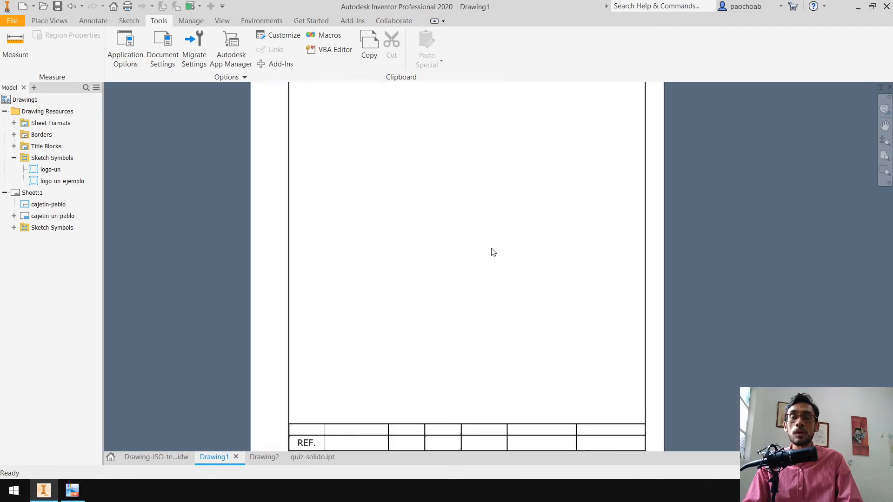
pyautogui.scroll(-3, 494, 251)
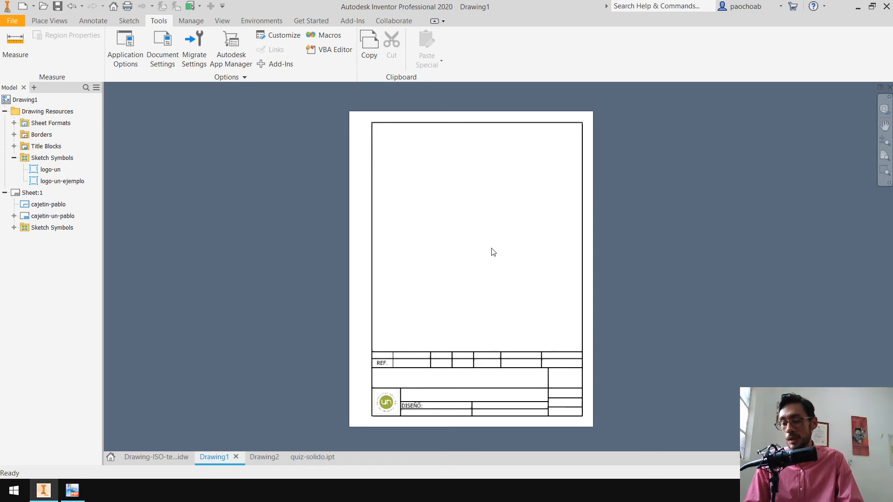
pyautogui.press('F2')
pyautogui.moveTo(491, 251); pyautogui.dragTo(463, 234)
pyautogui.press('Escape')
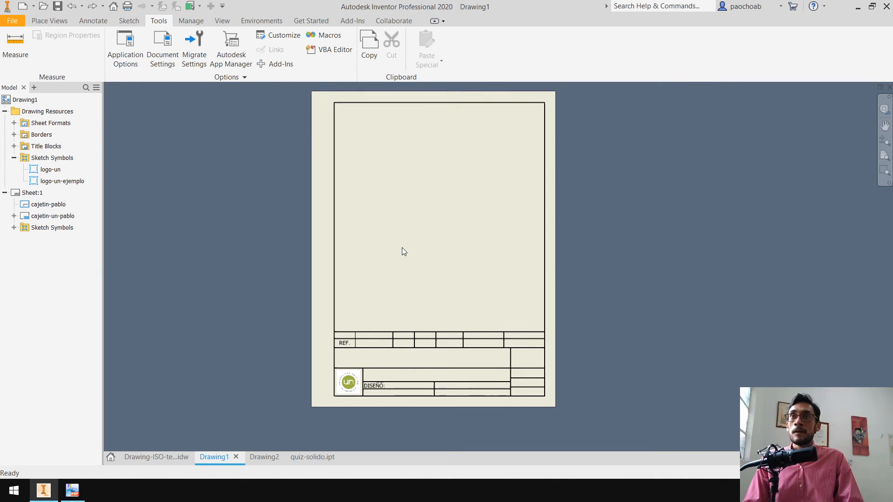
pyautogui.moveTo(415, 244); pyautogui.dragTo(445, 251, button='middle')
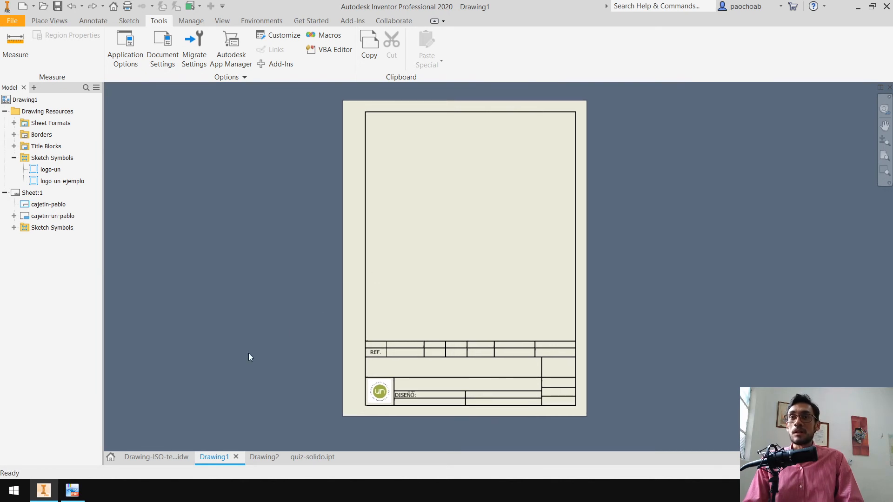
# Switch to Drawing-ISO-template.idw and delete the part's drawing view from the sheet
pyautogui.click(167, 456)
pyautogui.scroll(5, 488, 255)
pyautogui.moveTo(497, 220); pyautogui.dragTo(461, 353, button='middle')
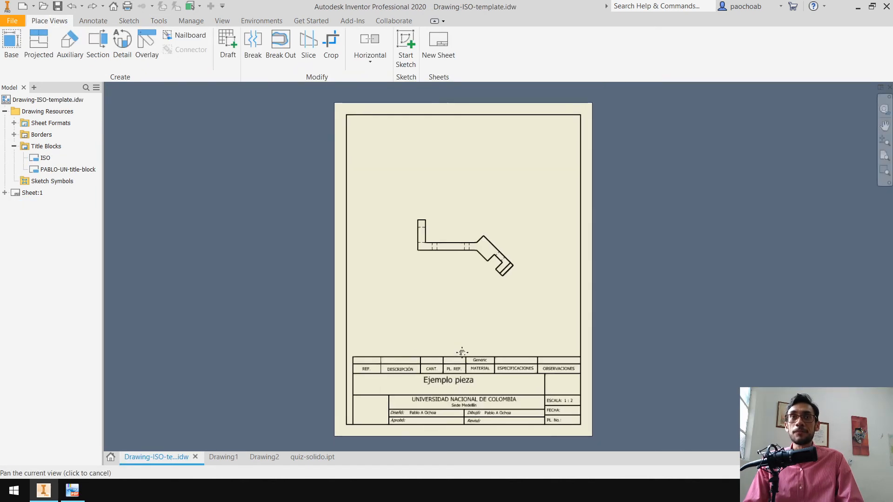
pyautogui.click(474, 223)
pyautogui.press('Delete')
pyautogui.click(429, 269)
pyautogui.moveTo(443, 249); pyautogui.dragTo(447, 225, button='middle')
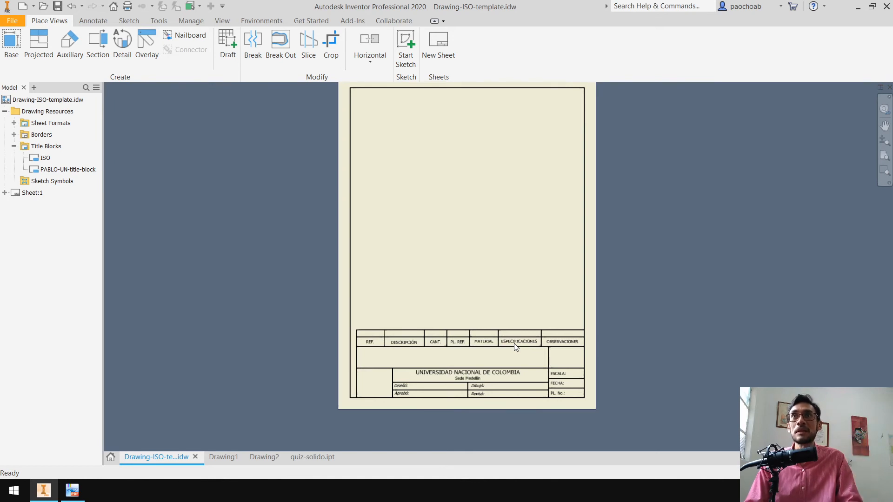
pyautogui.moveTo(460, 185)
pyautogui.mouseDown(button='middle')
pyautogui.moveTo(467, 209)
pyautogui.moveTo(464, 201)
pyautogui.mouseUp(button='middle')
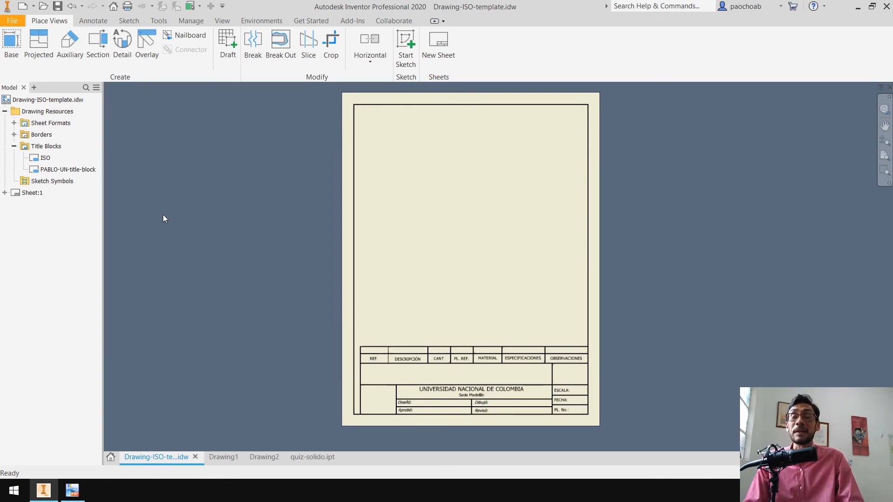
# Examine the base view's source file and view representation options for quiz-solido.ipt without placing the view
pyautogui.click(12, 46)
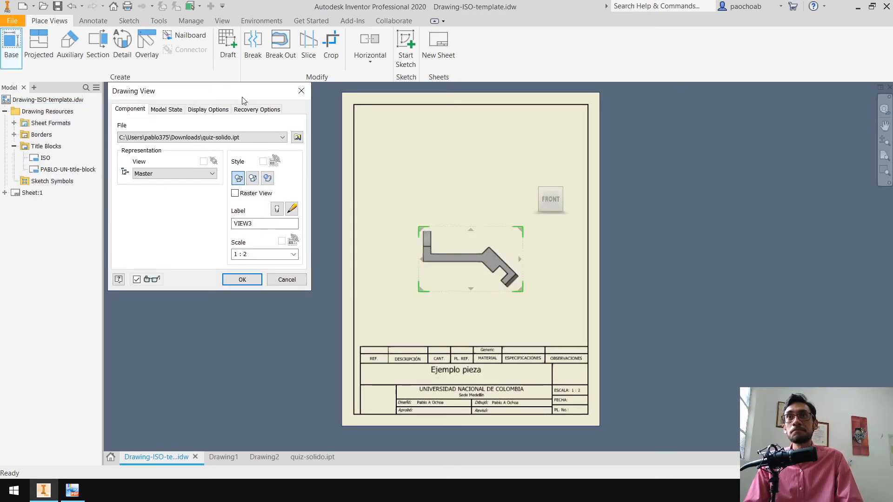
pyautogui.moveTo(240, 94); pyautogui.dragTo(262, 127)
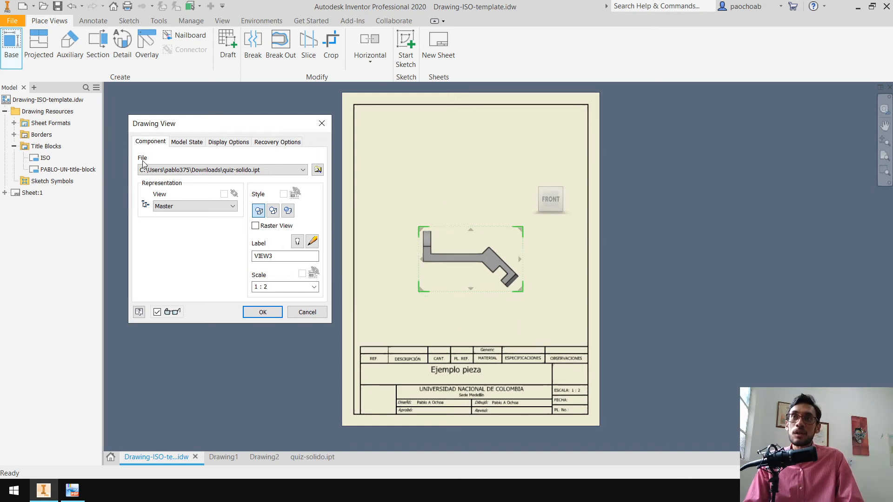
pyautogui.click(318, 169)
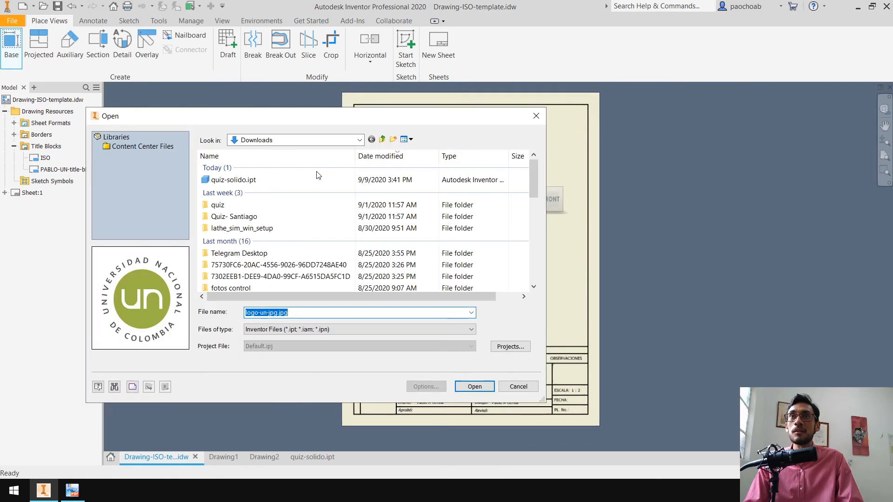
pyautogui.scroll(-10, 325, 239)
pyautogui.scroll(10, 313, 245)
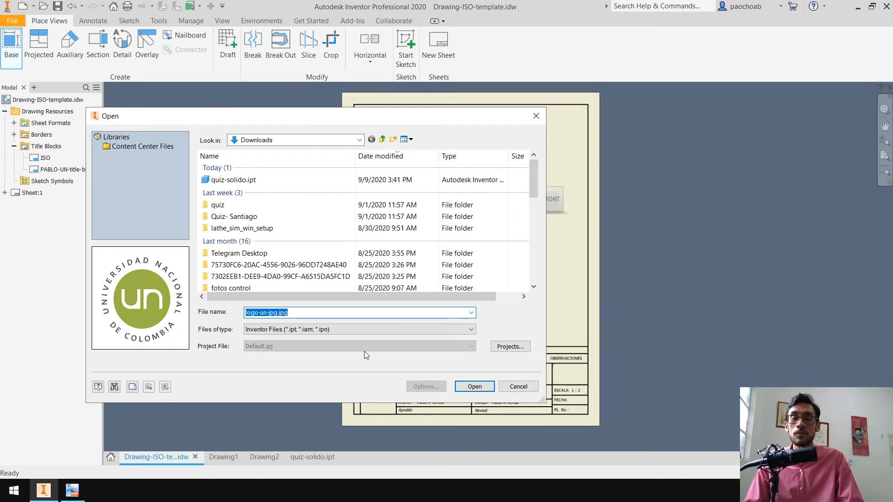
pyautogui.click(525, 386)
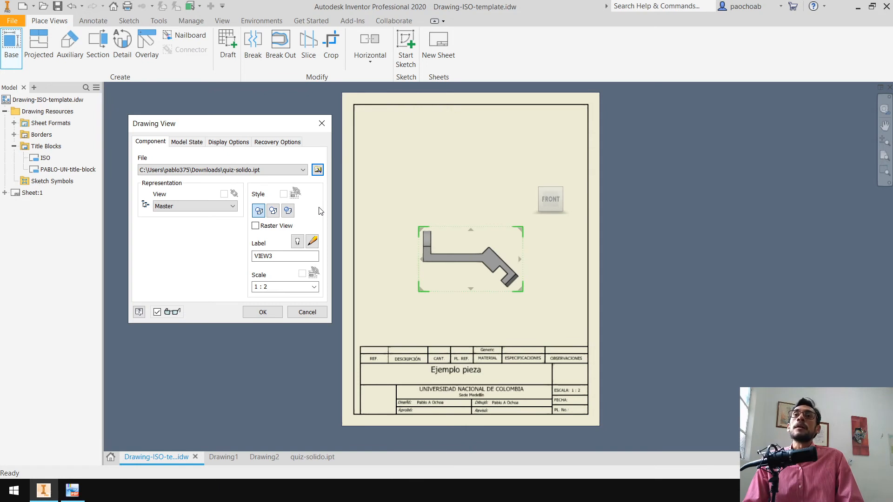
pyautogui.click(195, 206)
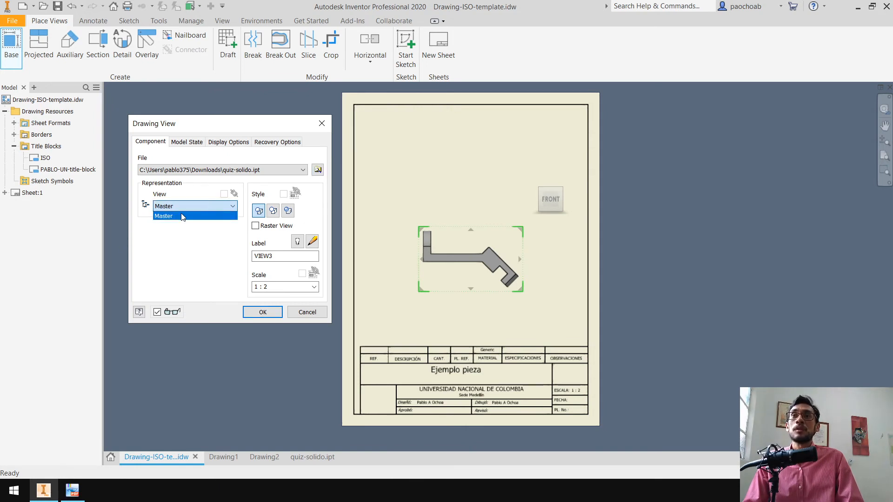
pyautogui.click(185, 242)
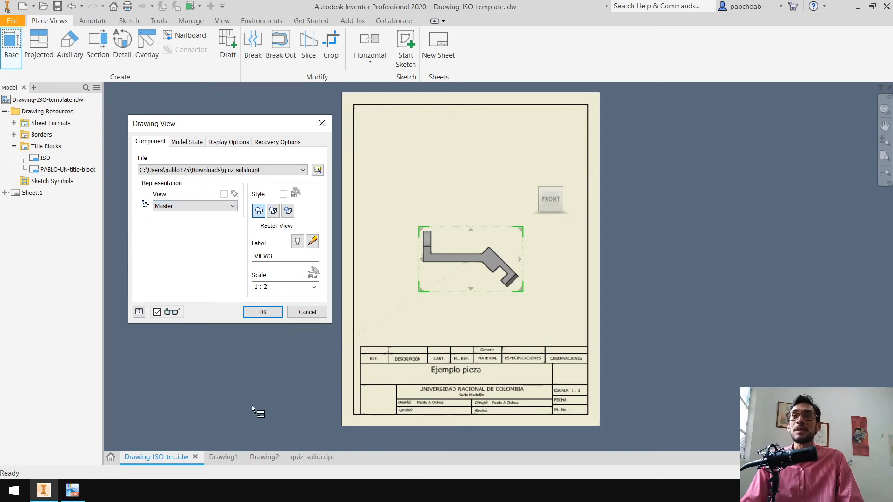
pyautogui.press('Escape')
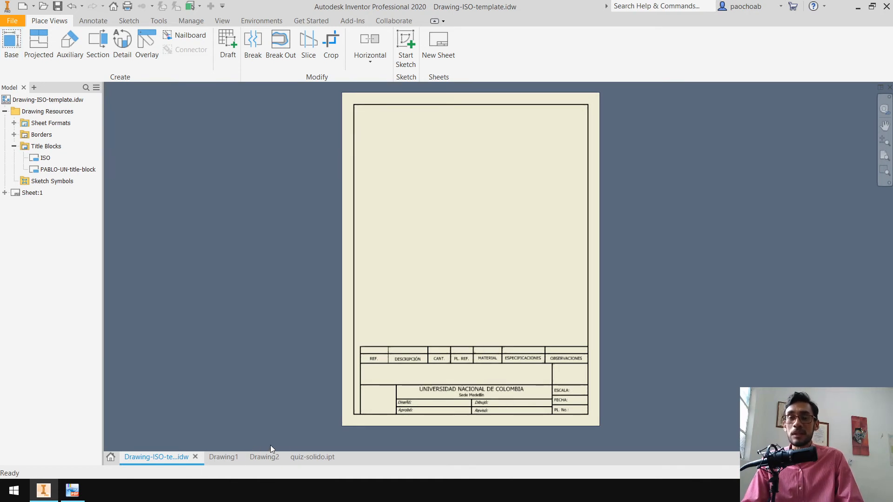
# Switch to quiz-solido.ipt and create a new view representation under View: Master
pyautogui.click(323, 456)
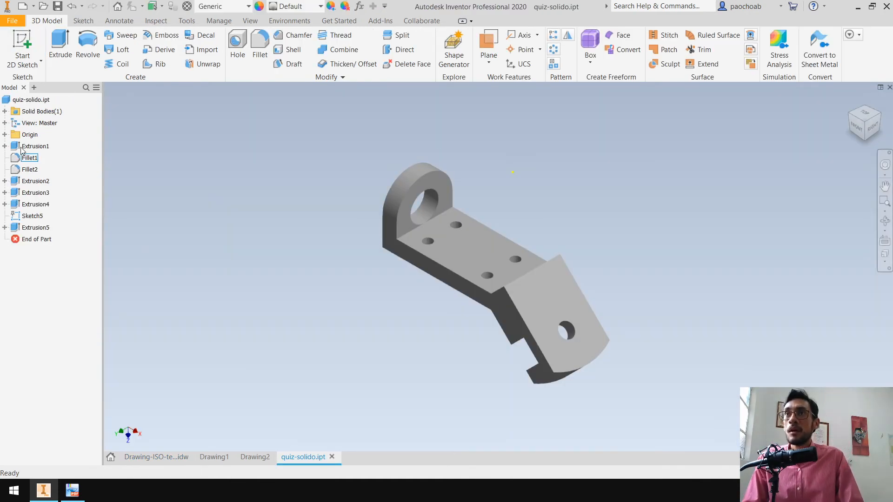
pyautogui.click(5, 123)
pyautogui.click(42, 123)
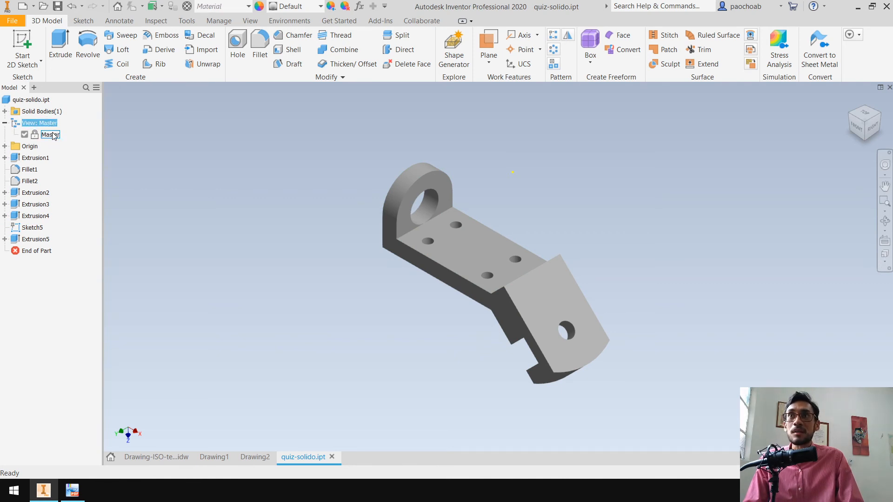
pyautogui.rightClick(42, 124)
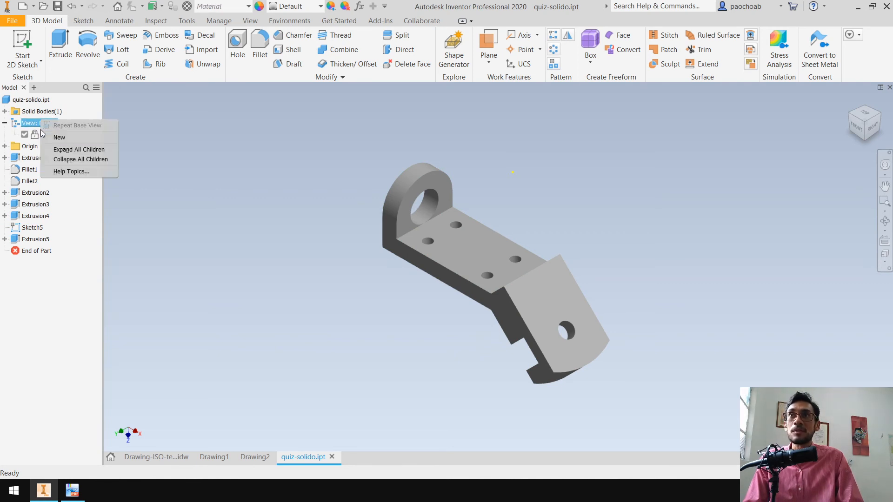
pyautogui.click(60, 145)
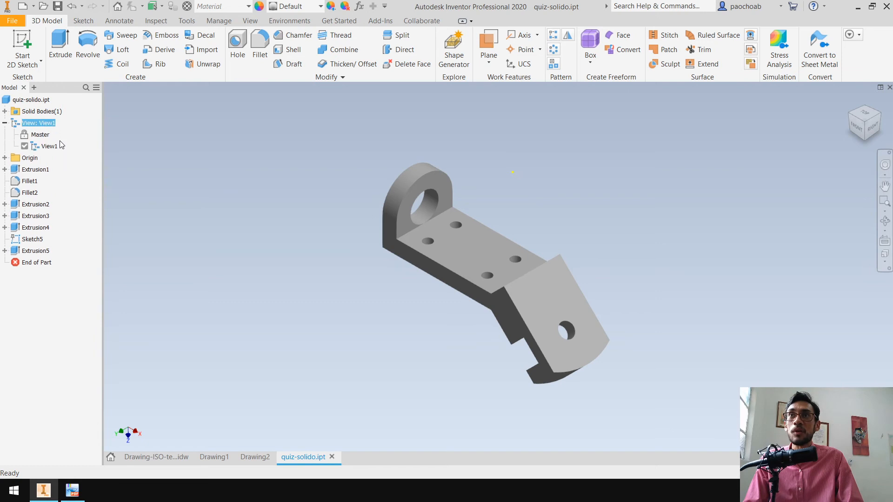
pyautogui.click(329, 269)
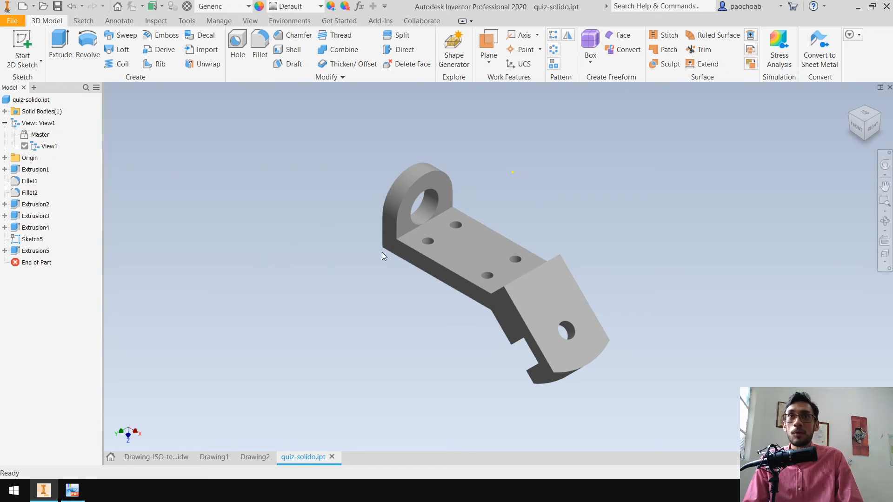
# Return to Drawing-ISO-template.idw and place a front base view of quiz-solido.ipt using the View1 representation at 1:2 scale
pyautogui.click(172, 454)
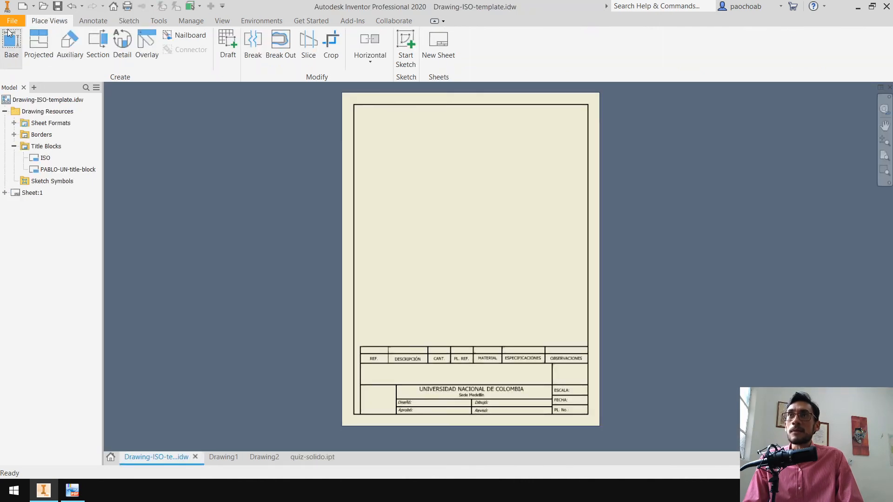
pyautogui.click(11, 49)
pyautogui.click(206, 206)
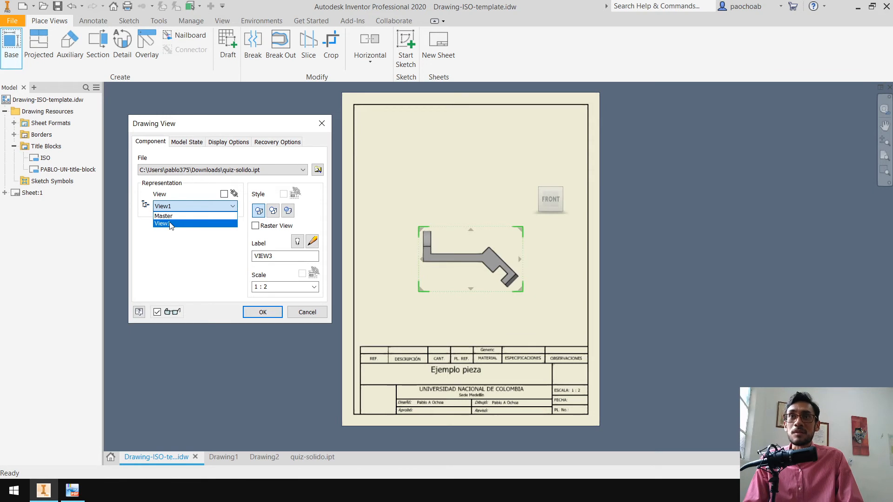
pyautogui.click(181, 286)
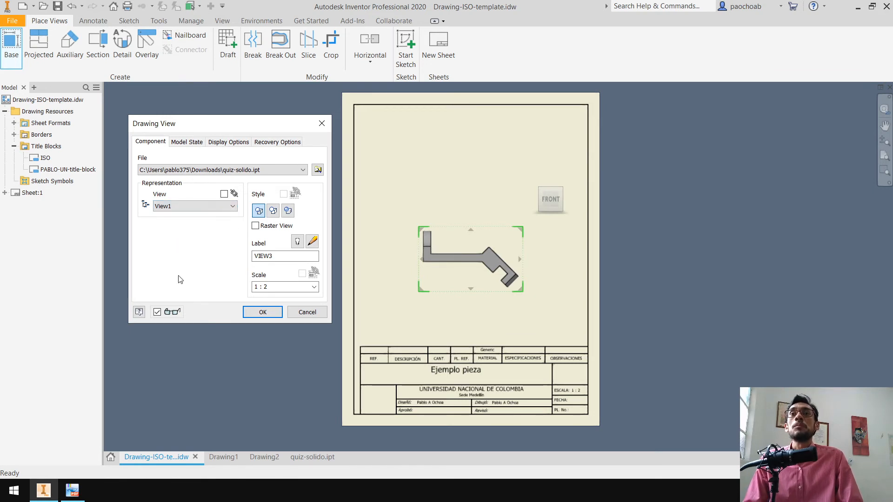
pyautogui.click(262, 312)
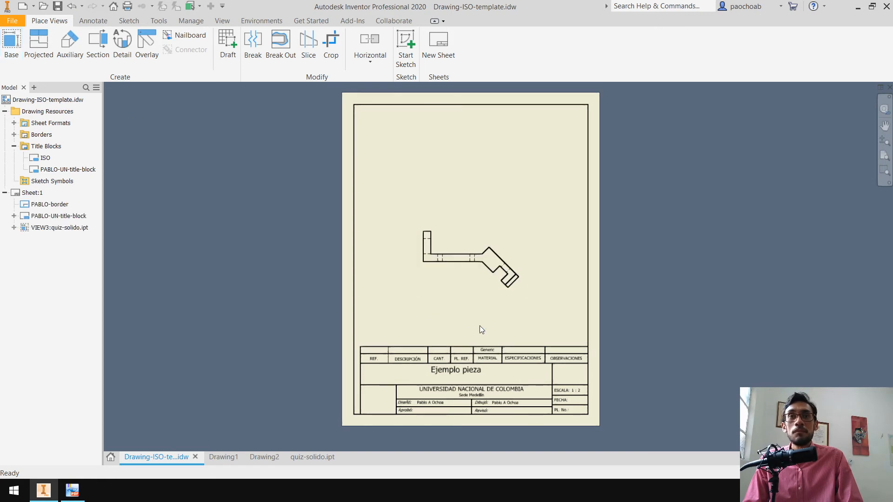
# Open the placed base view for editing, try the right and top orientations, and return it to front
pyautogui.scroll(3, 502, 255)
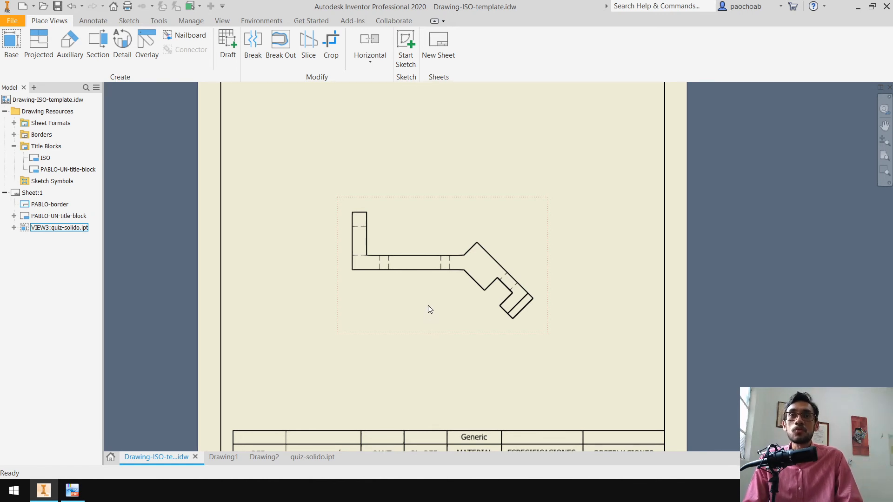
pyautogui.rightClick(431, 330)
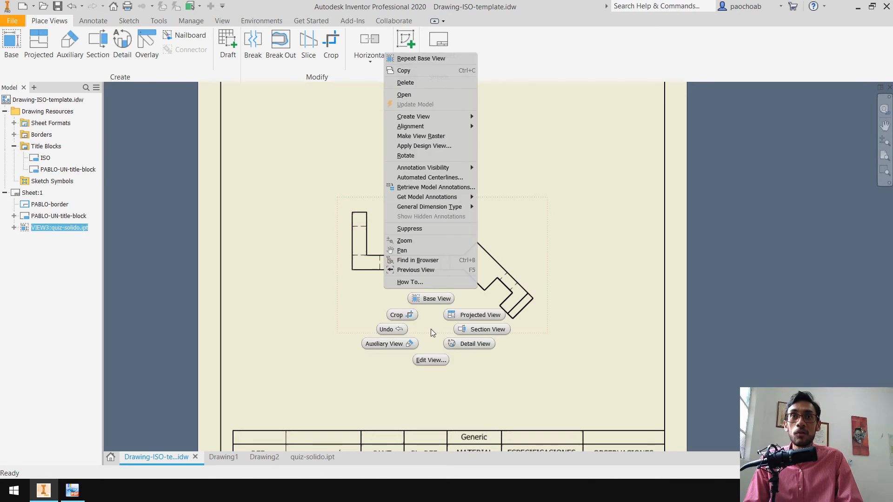
pyautogui.click(527, 384)
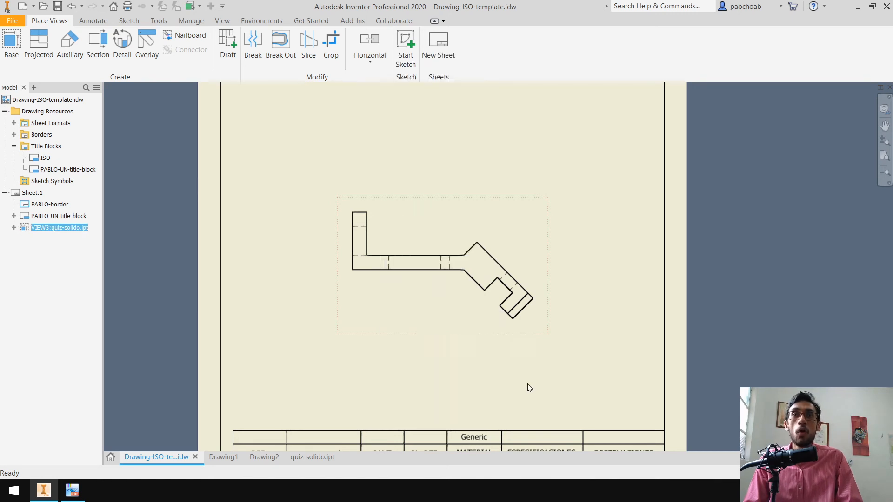
pyautogui.doubleClick(432, 331)
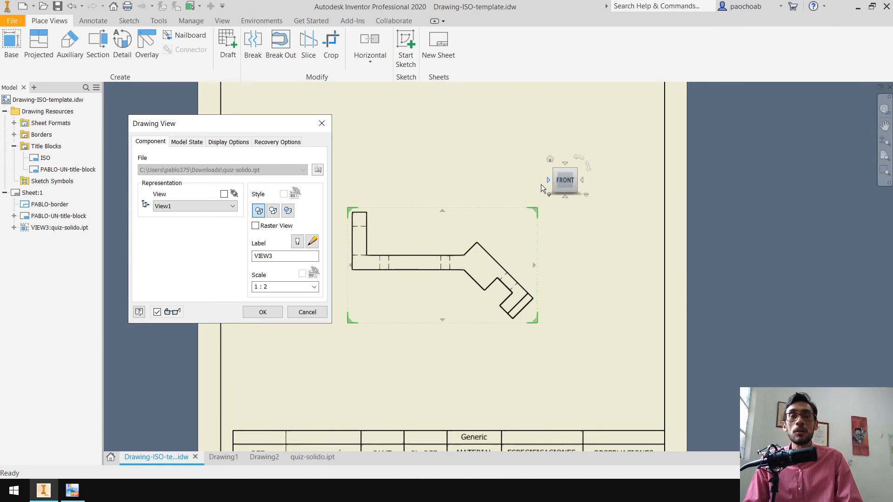
pyautogui.click(583, 181)
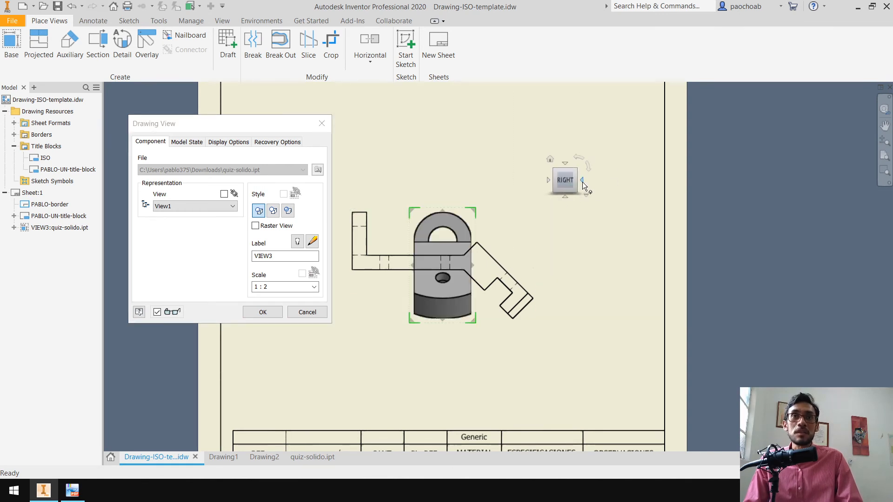
pyautogui.click(565, 170)
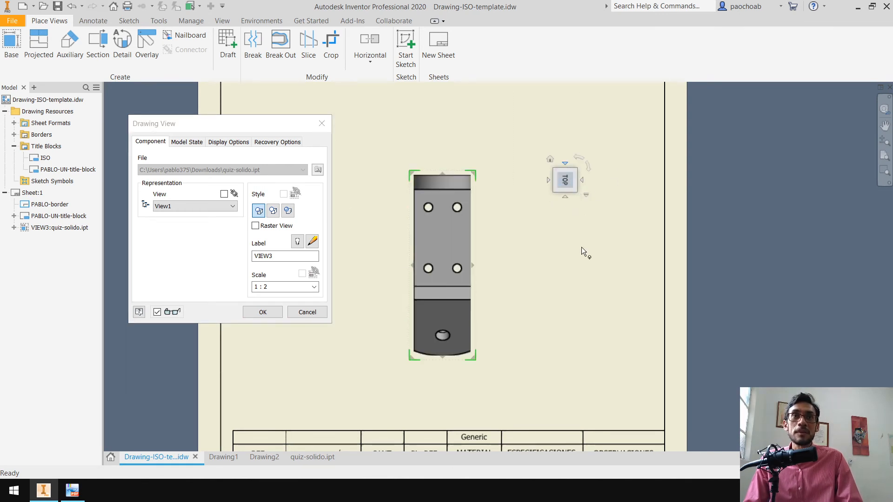
pyautogui.click(565, 199)
pyautogui.click(549, 181)
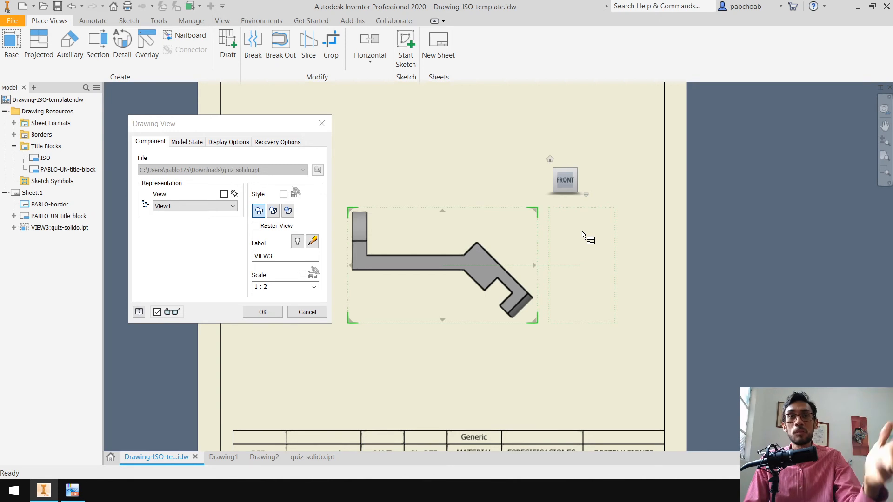
# Try the isometric, top and right orientations on the base view, and set it back to front
pyautogui.click(576, 169)
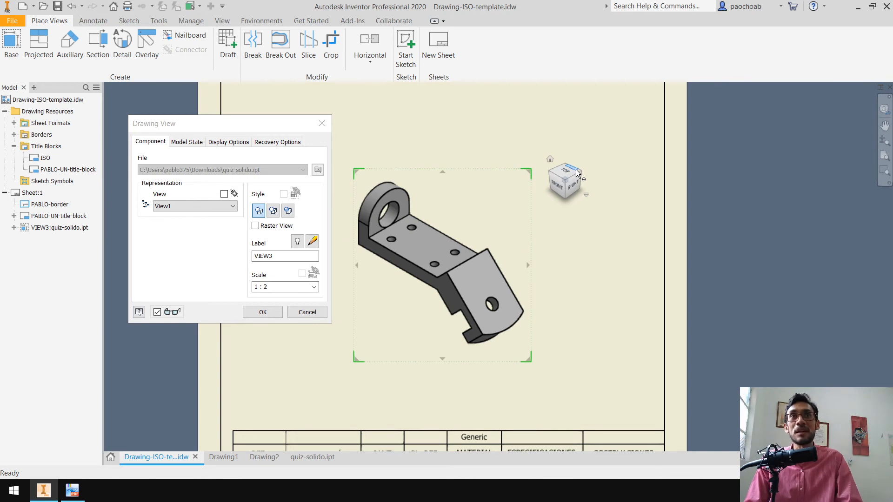
pyautogui.click(565, 190)
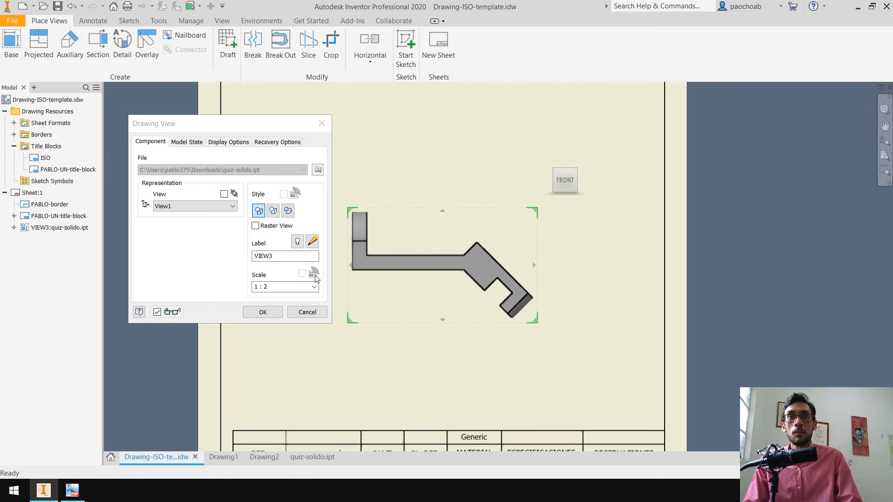
pyautogui.click(566, 165)
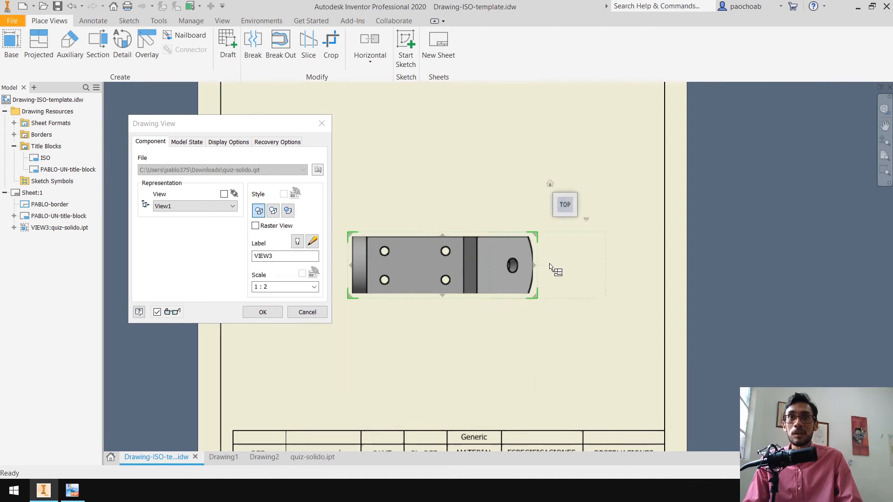
pyautogui.click(566, 222)
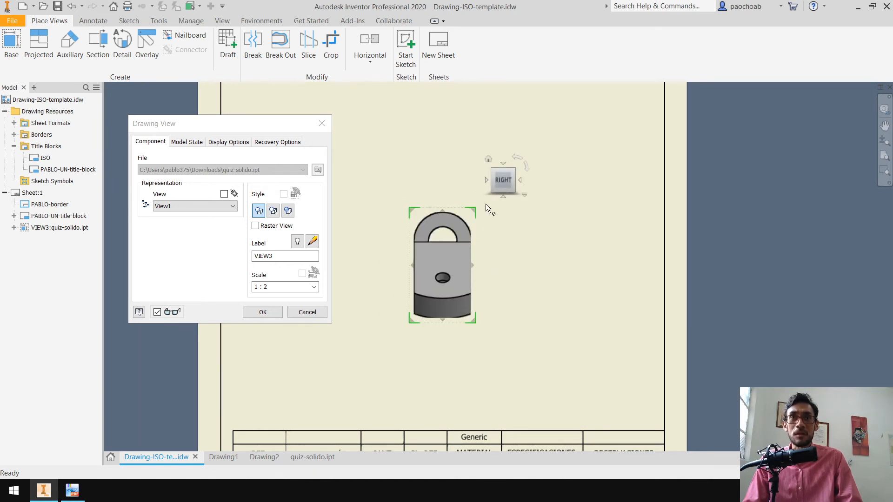
pyautogui.click(486, 183)
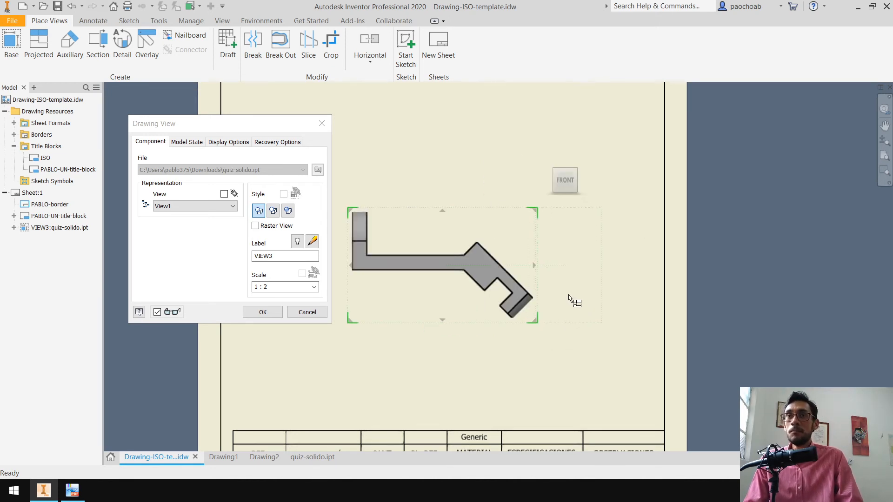
# Try the Hidden Line Removed style on the front view, and restore the style that shows hidden lines
pyautogui.click(272, 212)
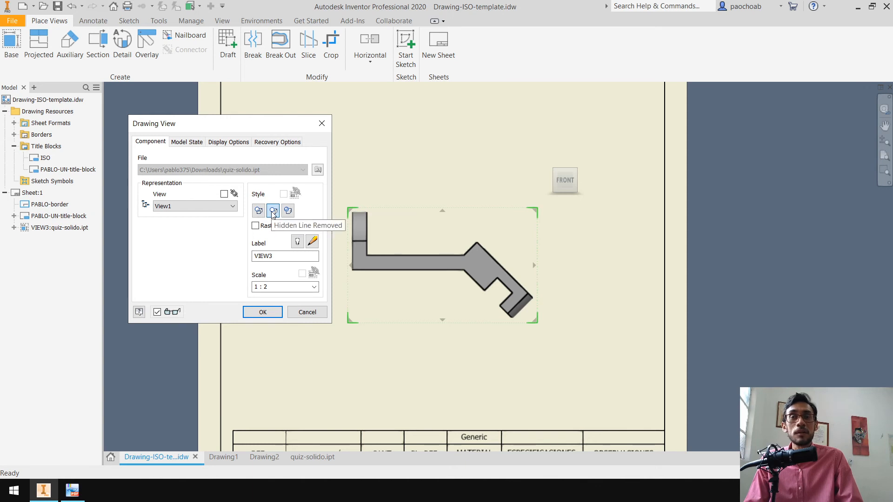
pyautogui.click(264, 312)
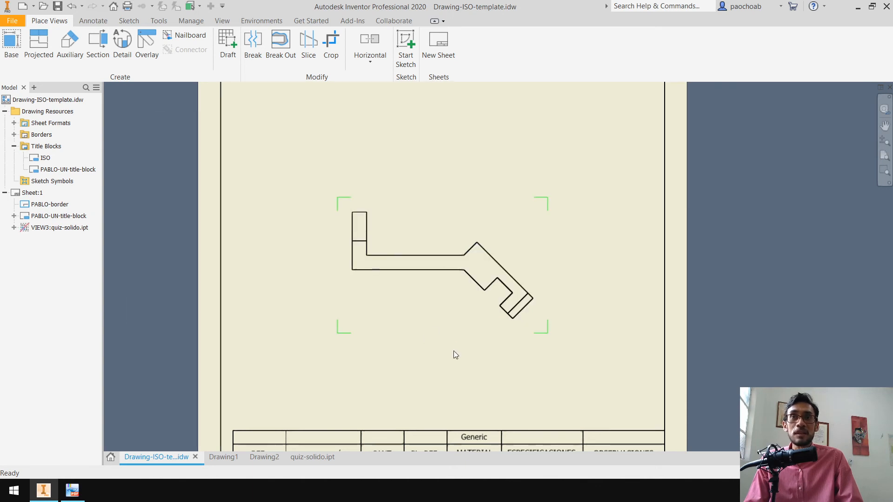
pyautogui.doubleClick(472, 326)
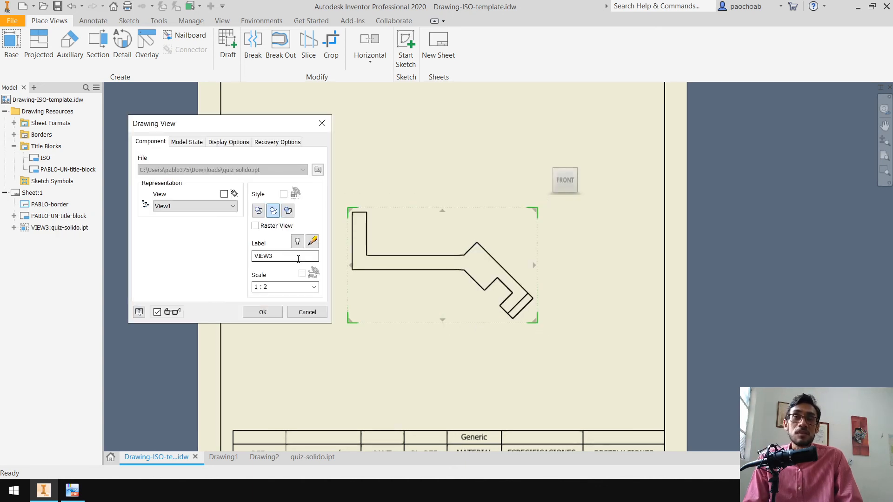
pyautogui.click(259, 211)
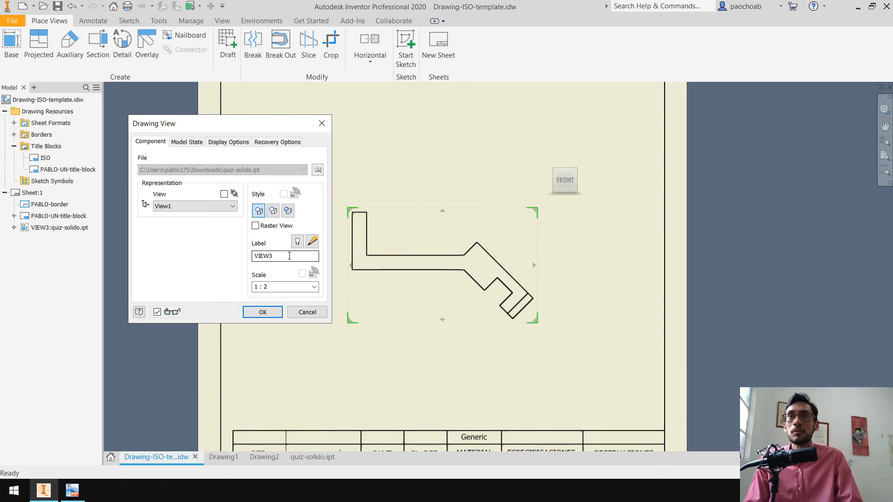
pyautogui.click(266, 312)
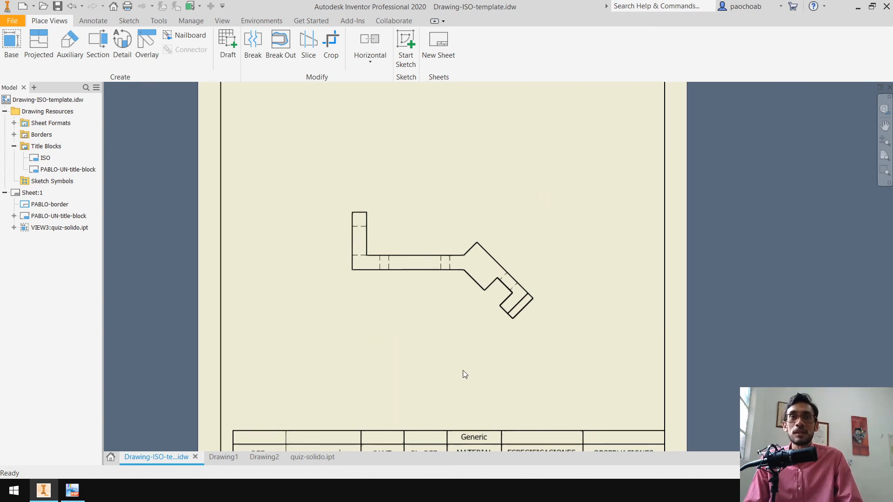
# Open the front base view for editing and apply the Shaded style to it
pyautogui.doubleClick(432, 331)
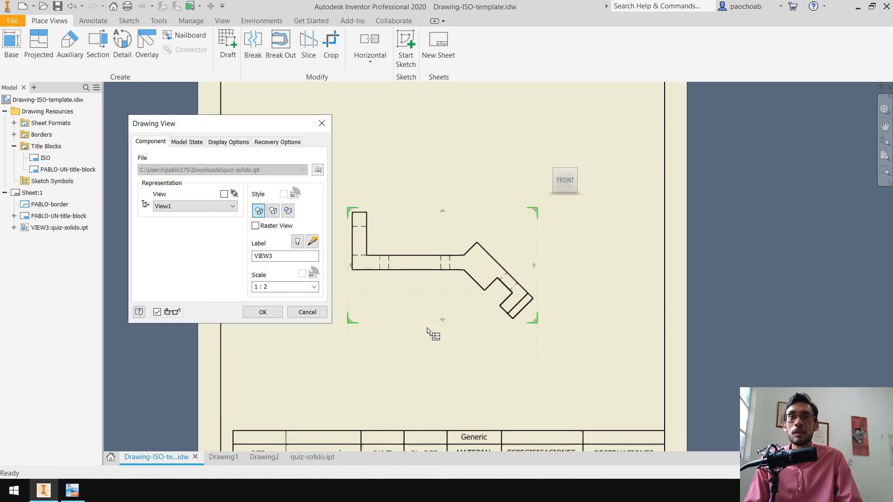
pyautogui.click(291, 214)
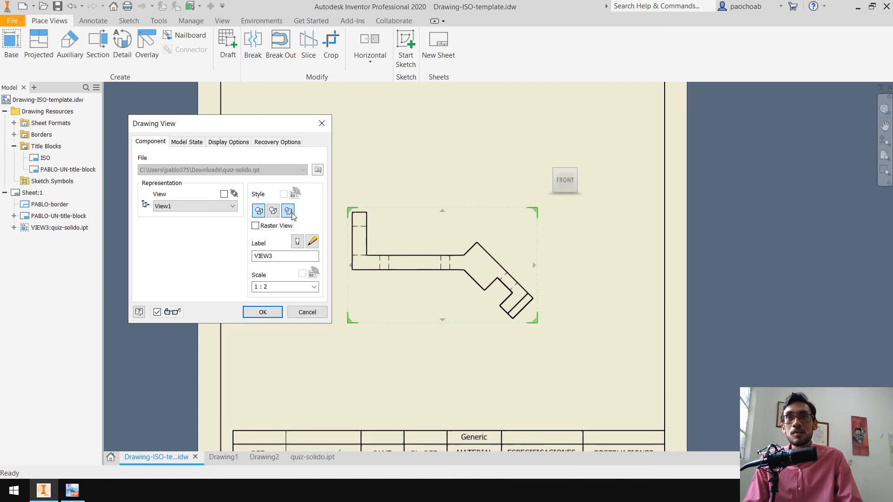
pyautogui.click(264, 312)
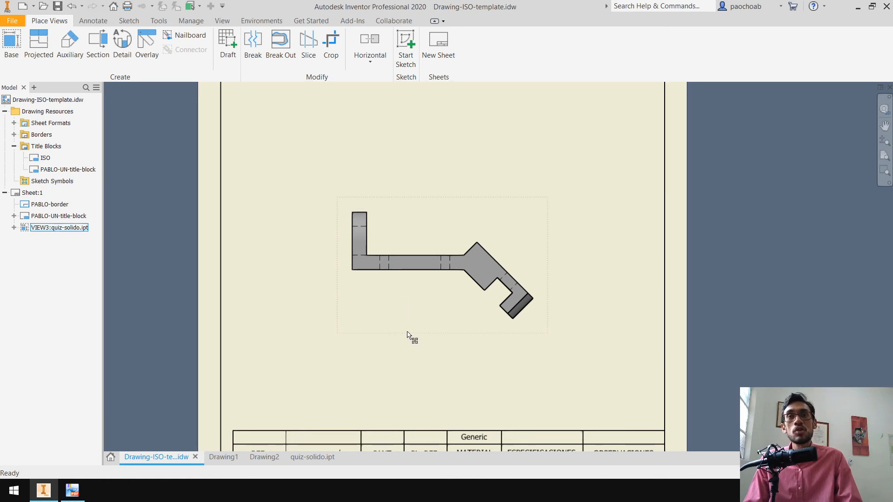
# Remove the shading from the front view and turn on its view label
pyautogui.doubleClick(408, 334)
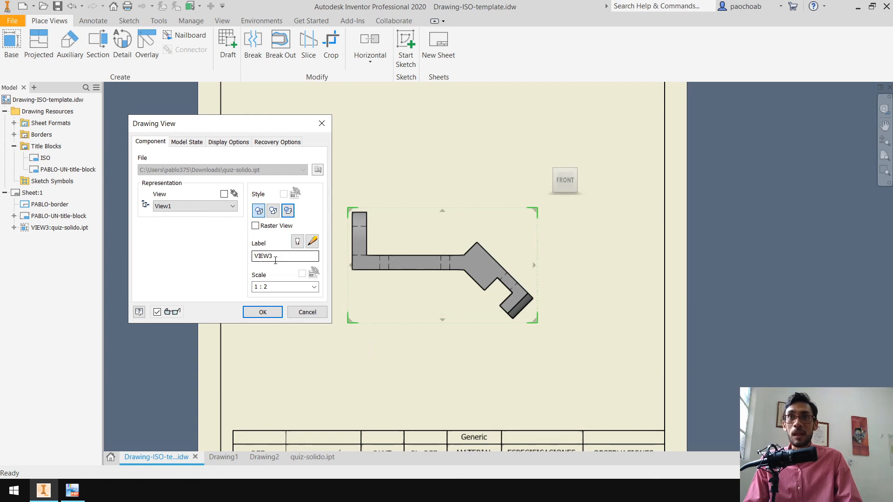
pyautogui.click(298, 242)
pyautogui.click(260, 312)
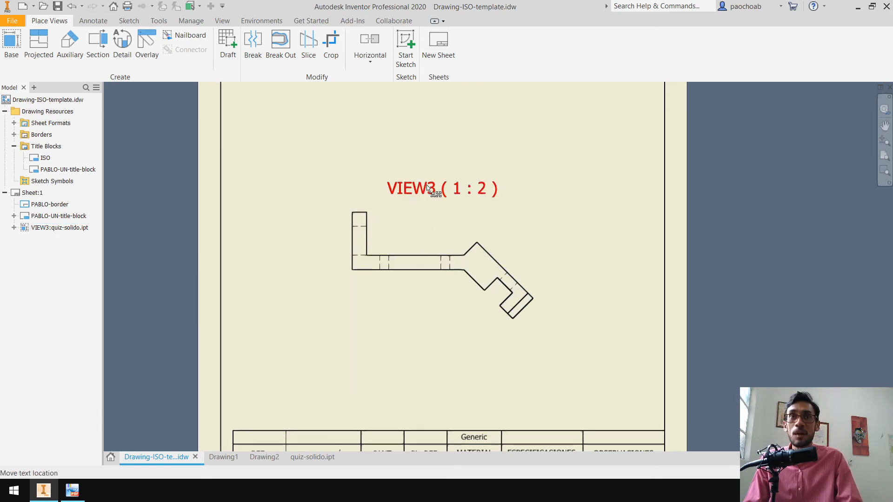
# Hide the view label of the front view
pyautogui.doubleClick(446, 330)
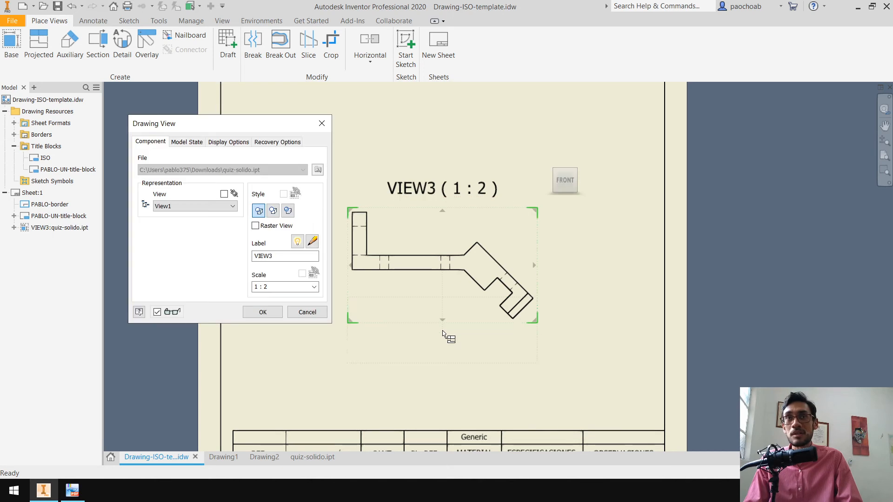
pyautogui.click(297, 243)
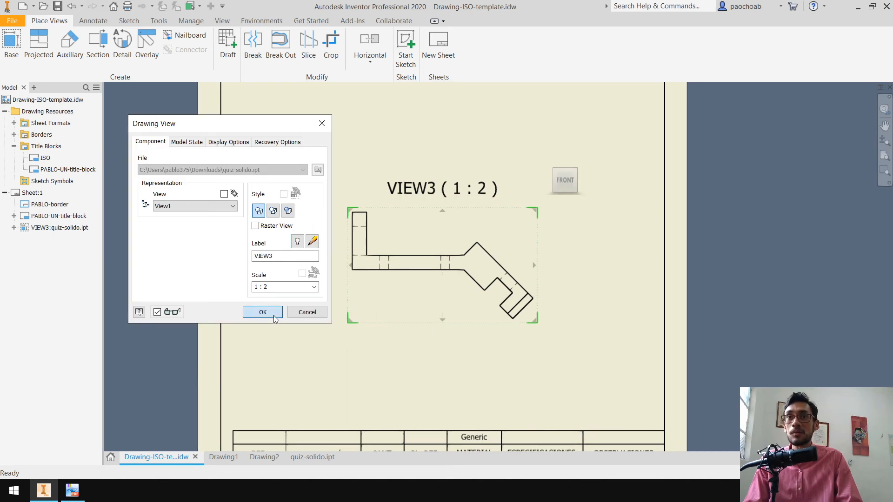
pyautogui.click(273, 314)
# Move the front view closer to the left border of the sheet, above the title block
pyautogui.moveTo(446, 333)
pyautogui.mouseDown()
pyautogui.moveTo(439, 350)
pyautogui.moveTo(404, 300)
pyautogui.mouseUp()
pyautogui.moveTo(383, 322)
pyautogui.mouseDown(button='middle')
pyautogui.moveTo(405, 401)
pyautogui.moveTo(395, 362)
pyautogui.mouseUp(button='middle')
pyautogui.scroll(-3, 393, 339)
pyautogui.scroll(5, 412, 322)
pyautogui.scroll(-3, 418, 318)
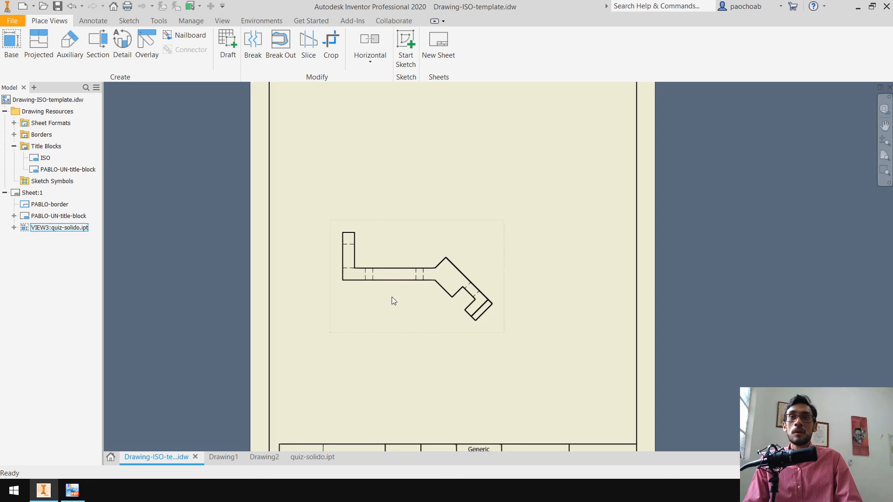
pyautogui.moveTo(393, 333); pyautogui.dragTo(358, 333)
pyautogui.moveTo(415, 325); pyautogui.dragTo(452, 282, button='middle')
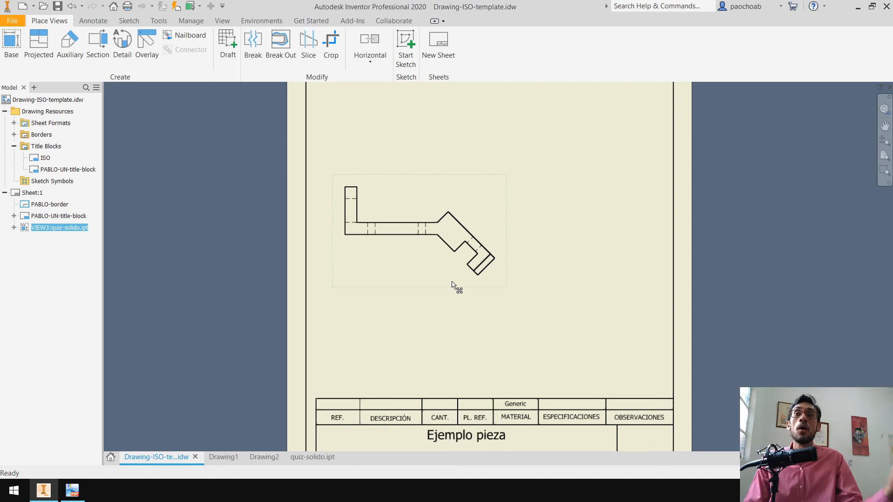
# Open the front view for editing and try resizing it freehand by its corner, to scale 0.17 and to 1:4
pyautogui.doubleClick(452, 281)
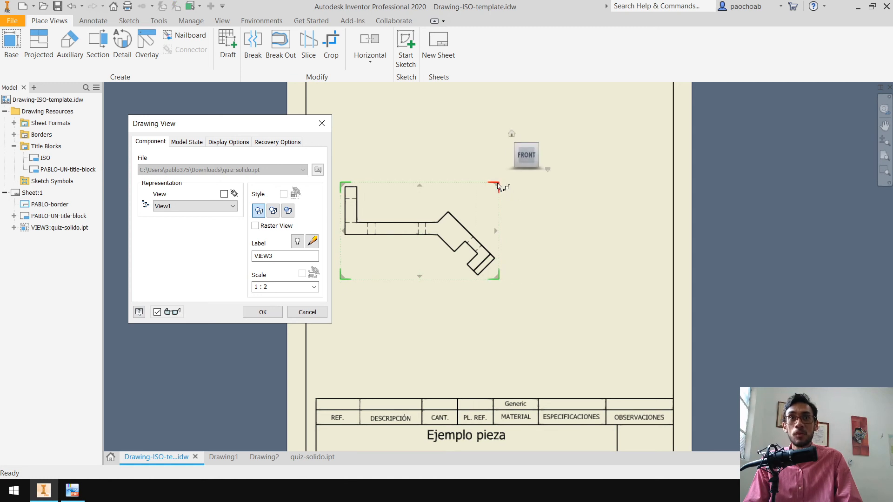
pyautogui.click(314, 287)
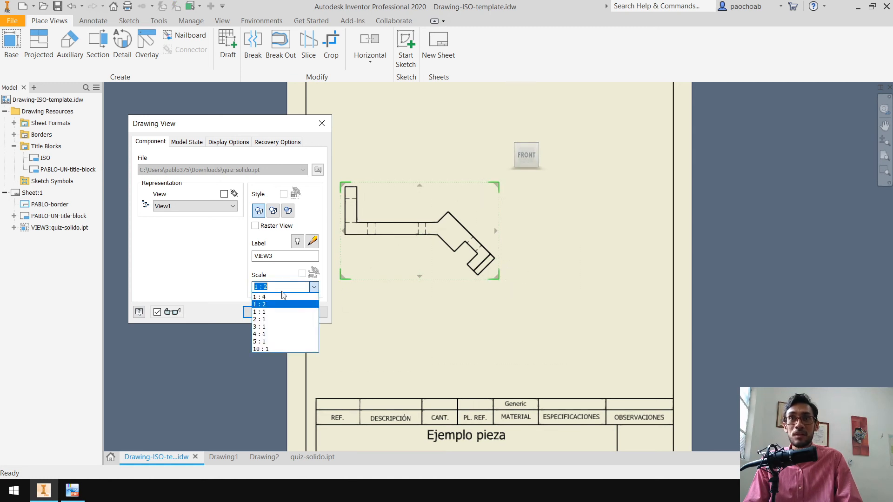
pyautogui.click(316, 288)
pyautogui.moveTo(496, 282); pyautogui.dragTo(451, 255)
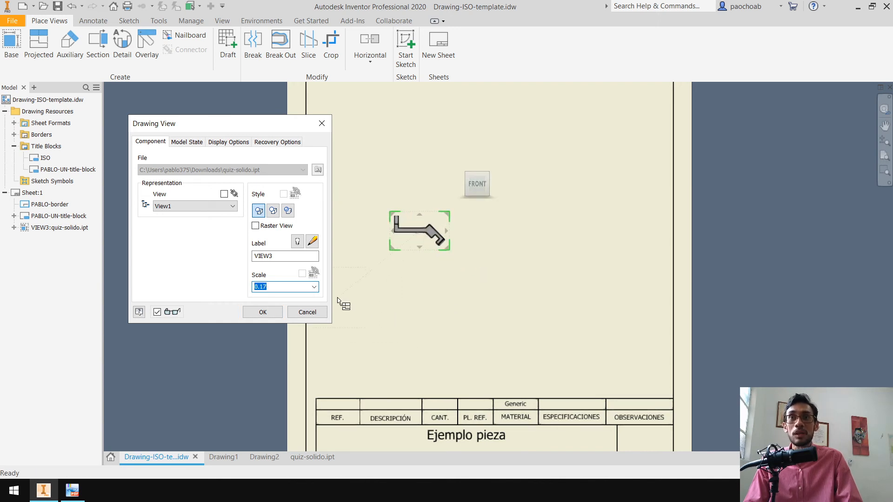
pyautogui.moveTo(451, 251); pyautogui.dragTo(461, 260)
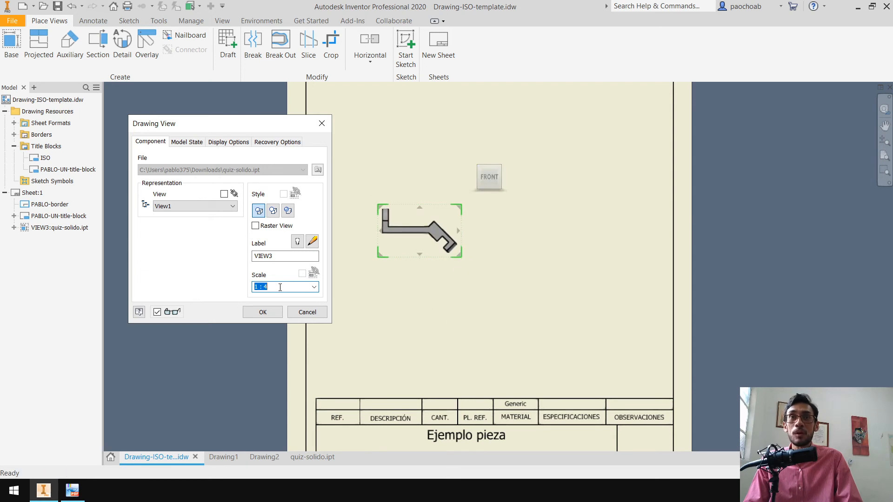
# Try the enlarged 4:1 scale and the full-size 1:1 scale on the front view
pyautogui.click(314, 288)
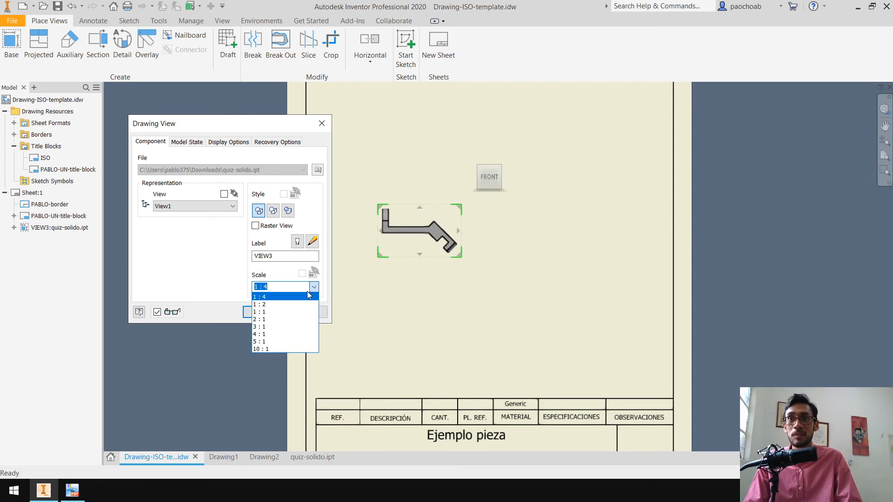
pyautogui.click(286, 336)
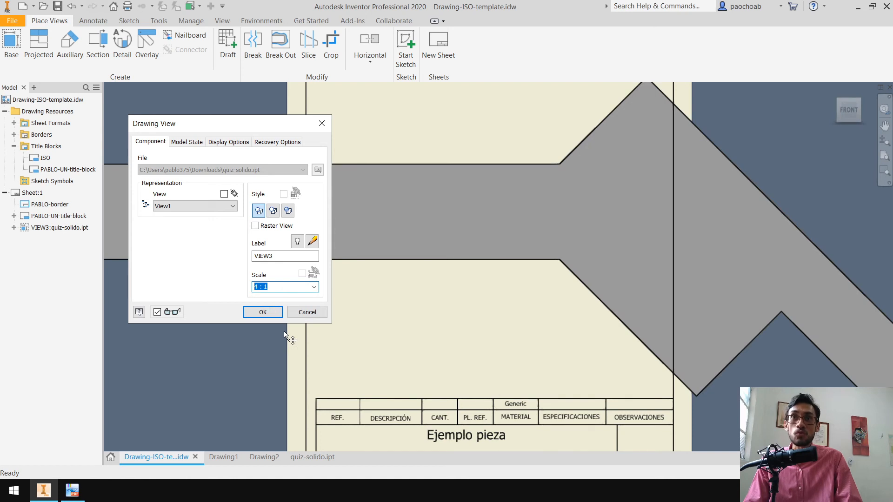
pyautogui.click(315, 287)
pyautogui.click(269, 304)
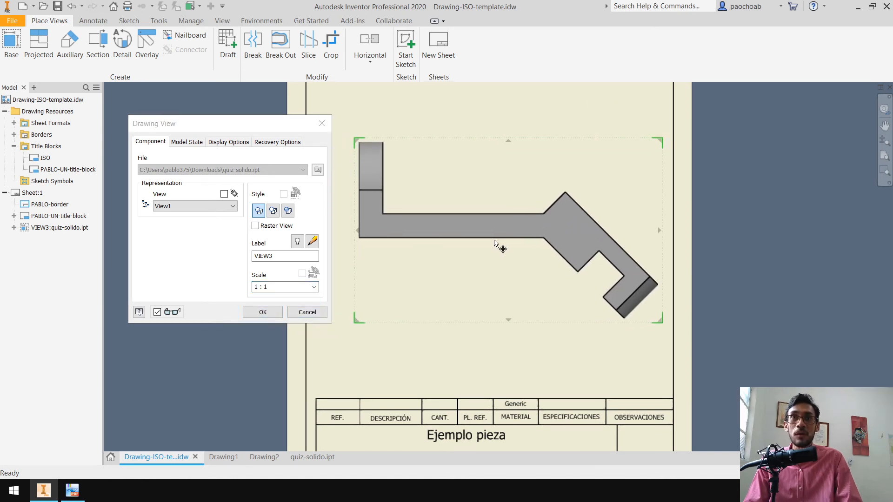
# Compare the 1:4, 4:1 and 1:1 scales on the front view
pyautogui.click(315, 287)
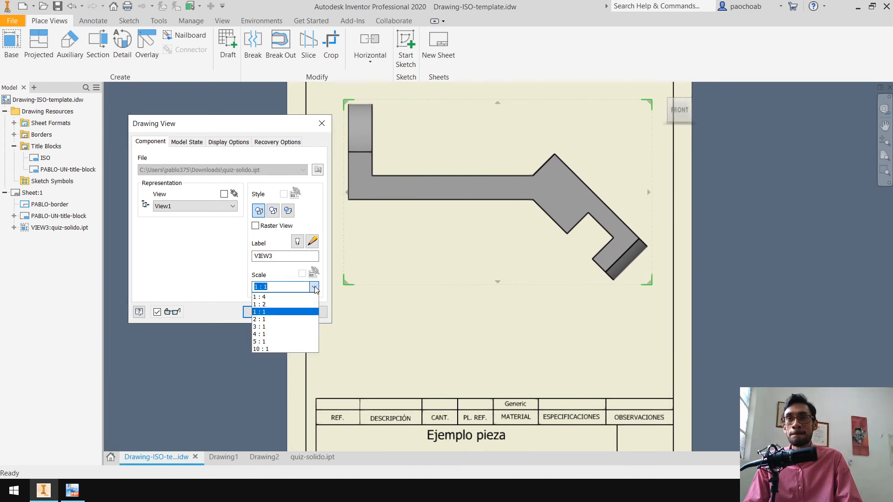
pyautogui.click(293, 298)
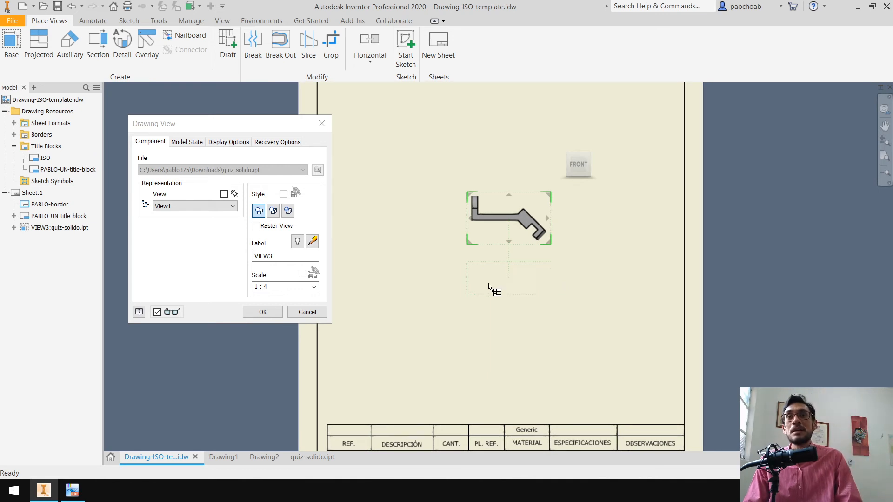
pyautogui.click(311, 289)
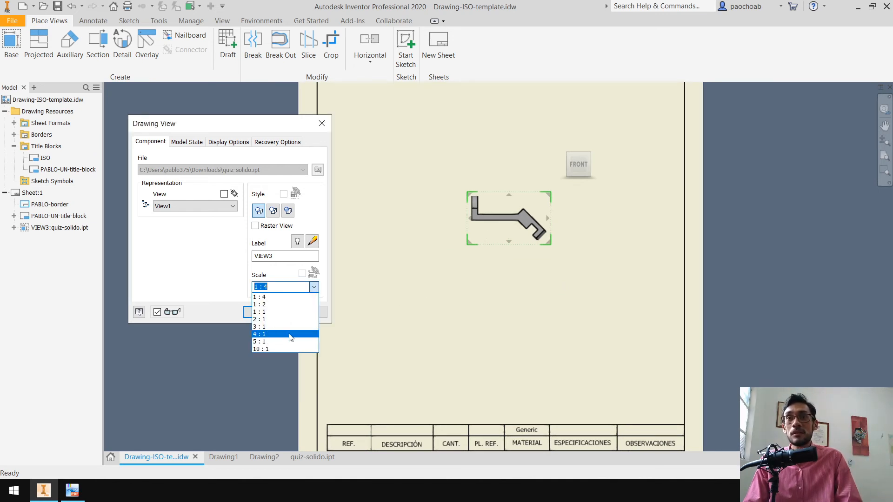
pyautogui.click(286, 338)
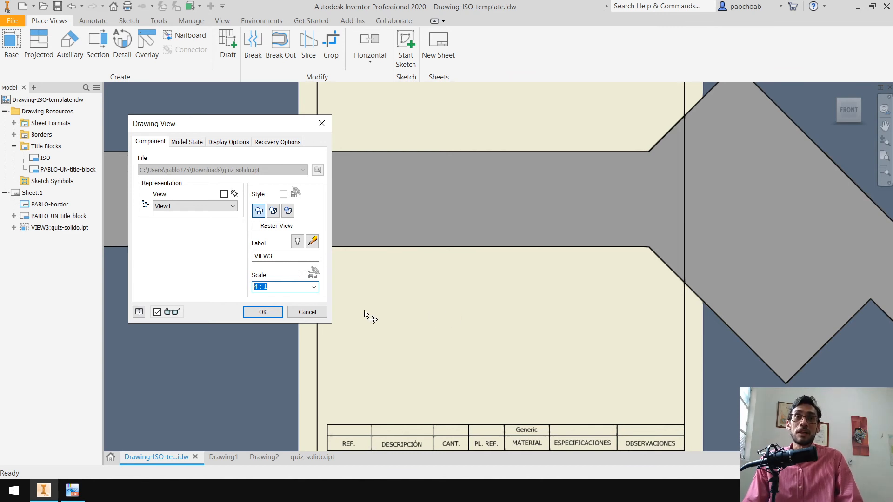
pyautogui.click(319, 291)
pyautogui.click(286, 312)
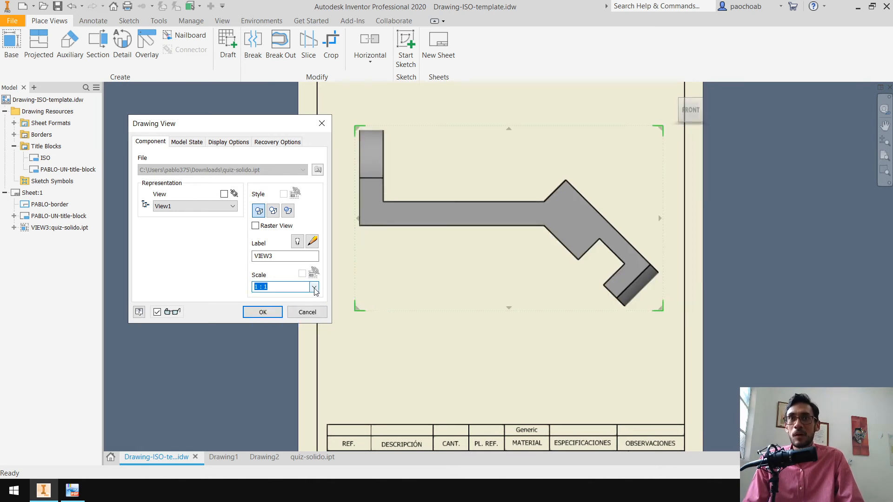
# Set the front view's scale back to 1:2
pyautogui.click(319, 287)
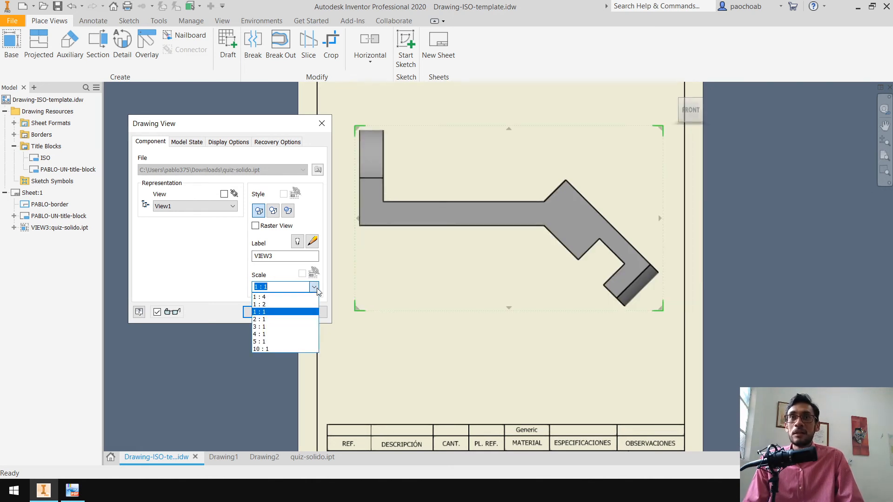
pyautogui.click(298, 305)
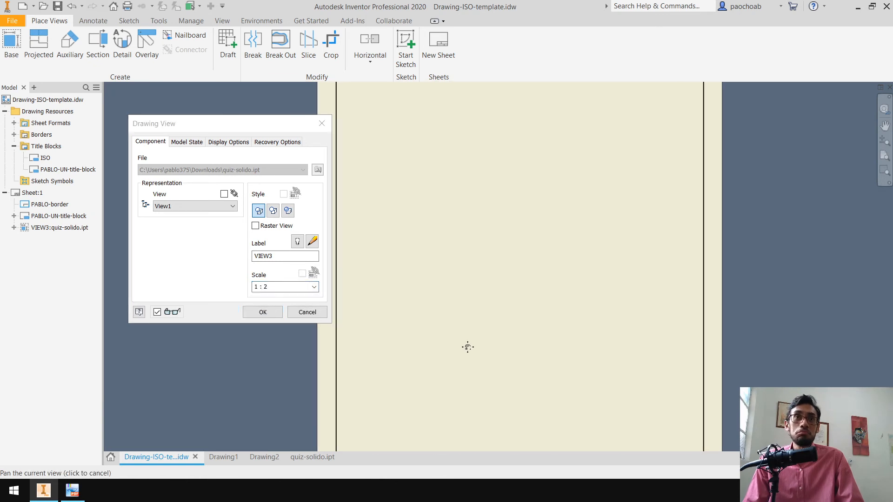
pyautogui.scroll(2, 532, 344)
pyautogui.scroll(-4, 536, 337)
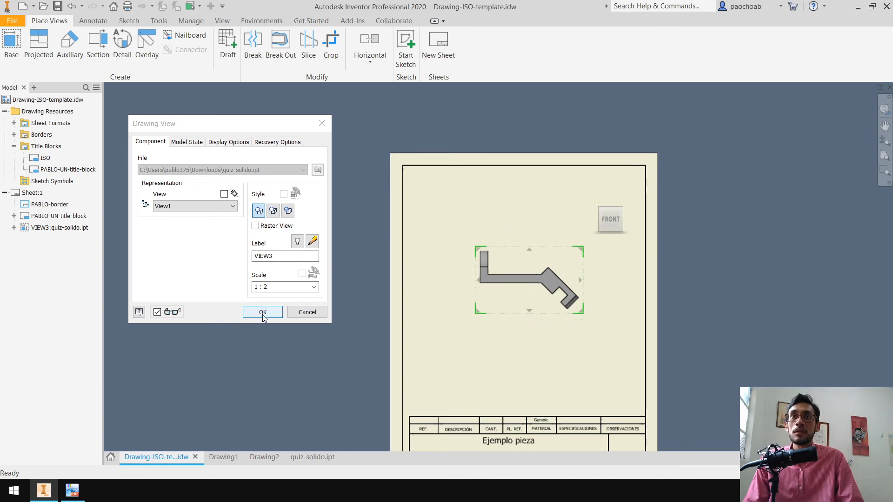
# Review the front view's model state, display and recovery options, and accept the view settings
pyautogui.click(191, 144)
pyautogui.click(228, 143)
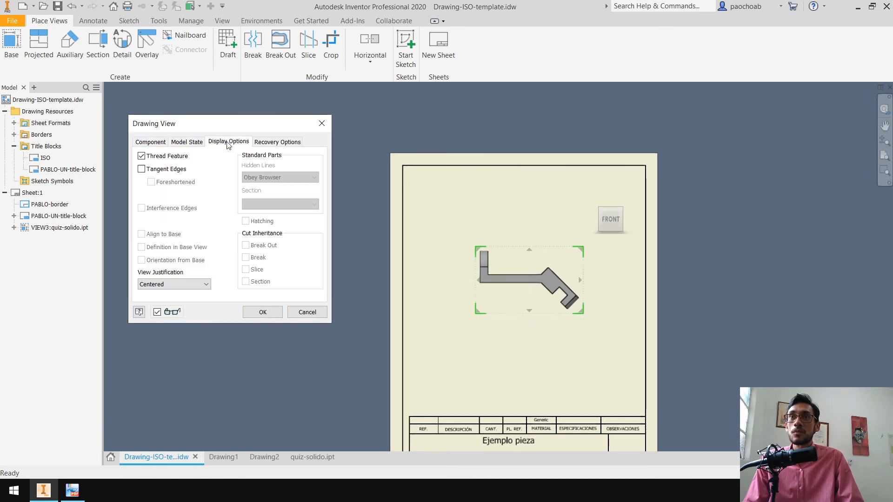
pyautogui.click(277, 143)
pyautogui.click(151, 142)
pyautogui.click(262, 312)
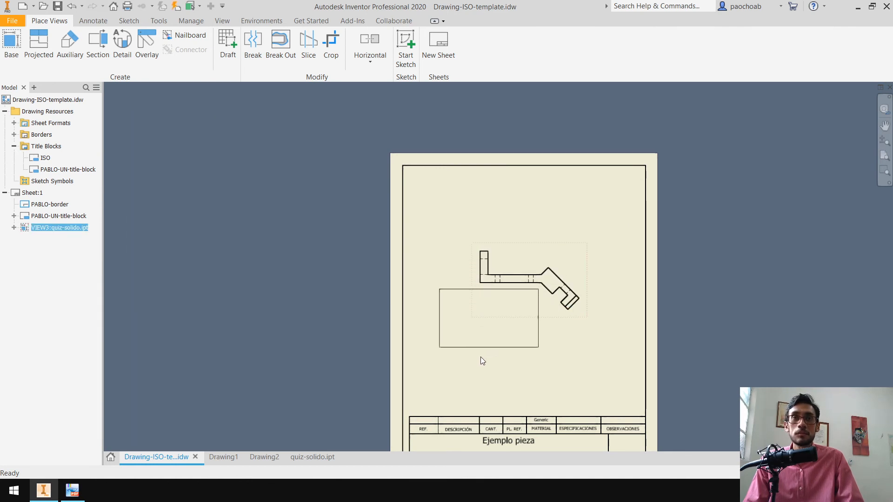
pyautogui.press('Escape')
# Create two projected views from the front view, one directly below it and one to its right
pyautogui.scroll(3, 551, 383)
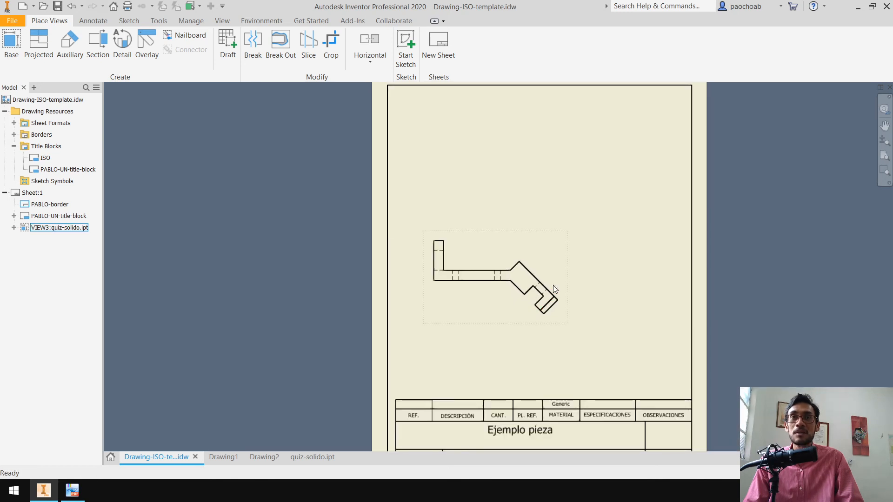
pyautogui.moveTo(575, 273); pyautogui.dragTo(539, 301, button='middle')
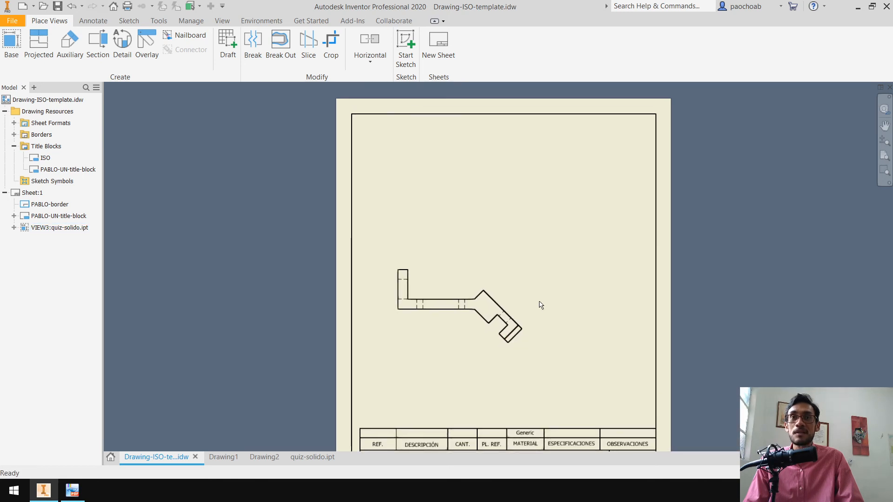
pyautogui.click(39, 52)
pyautogui.click(470, 285)
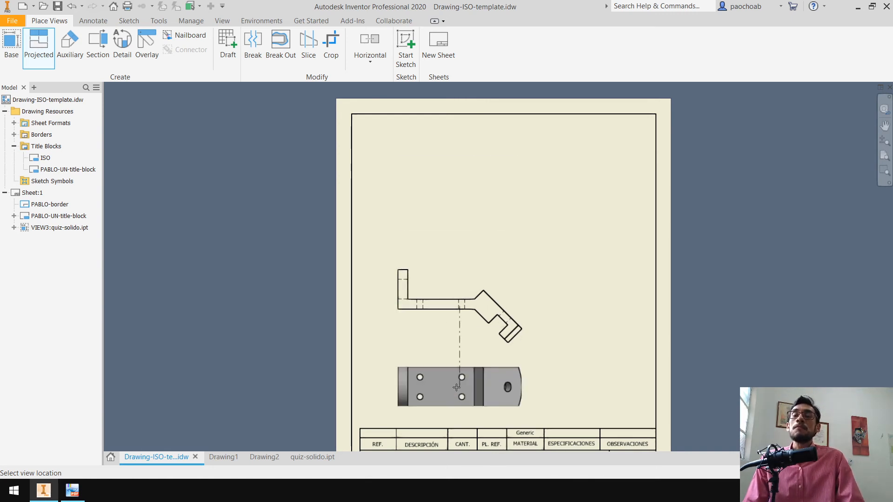
pyautogui.click(456, 387)
pyautogui.click(564, 308)
pyautogui.rightClick(605, 372)
pyautogui.click(609, 396)
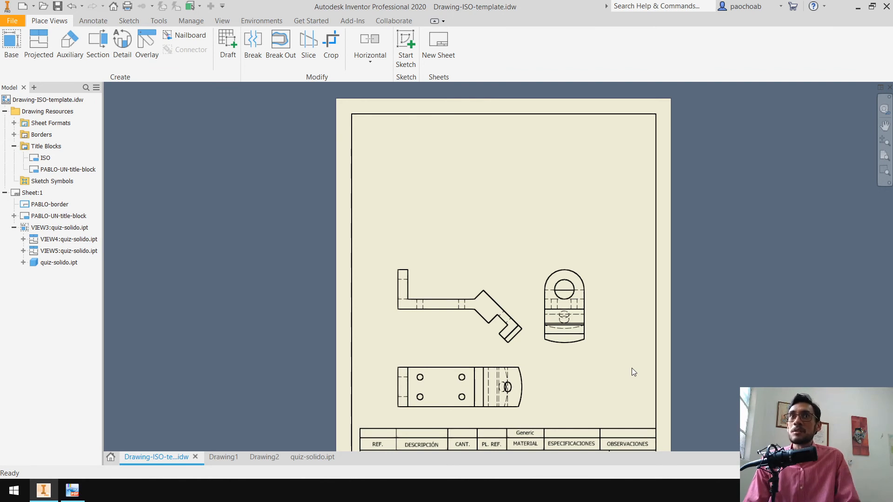
# Select all three views and move them together to the upper middle of the sheet, clear of the title block
pyautogui.moveTo(363, 226); pyautogui.dragTo(628, 416)
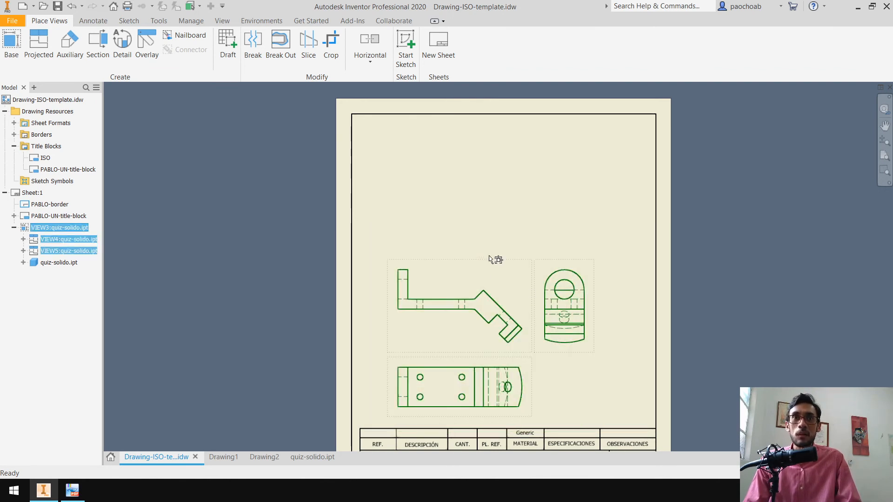
pyautogui.moveTo(465, 361); pyautogui.dragTo(451, 291)
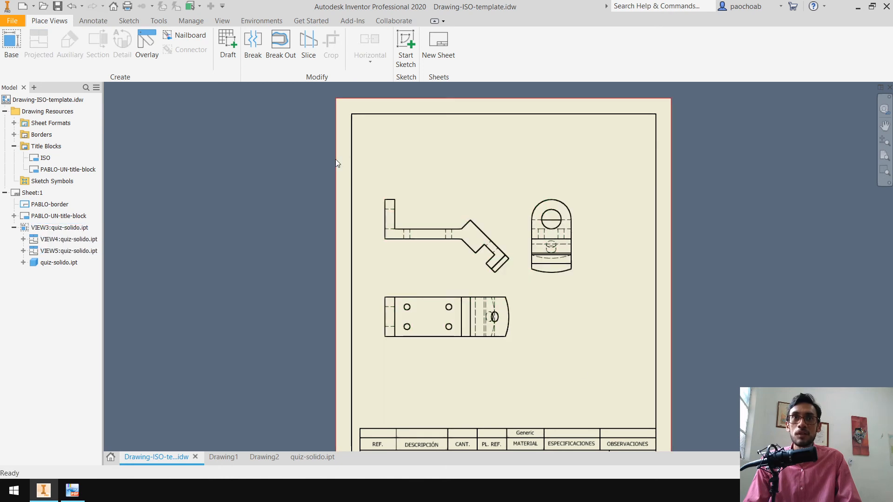
pyautogui.moveTo(339, 159); pyautogui.dragTo(609, 400)
pyautogui.moveTo(467, 285)
pyautogui.mouseDown()
pyautogui.moveTo(472, 255)
pyautogui.moveTo(457, 221)
pyautogui.moveTo(483, 266)
pyautogui.mouseUp()
pyautogui.click(596, 386)
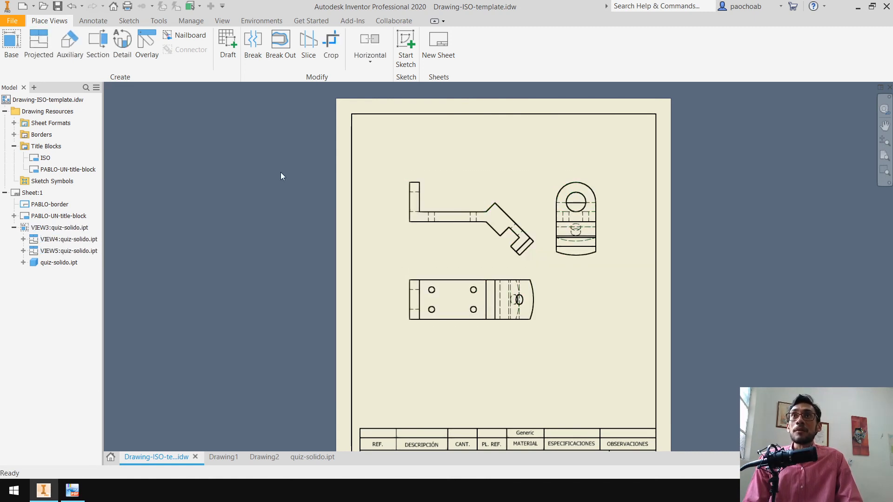
# Check which drafting standards can be set as active in the drawing's document settings
pyautogui.click(158, 21)
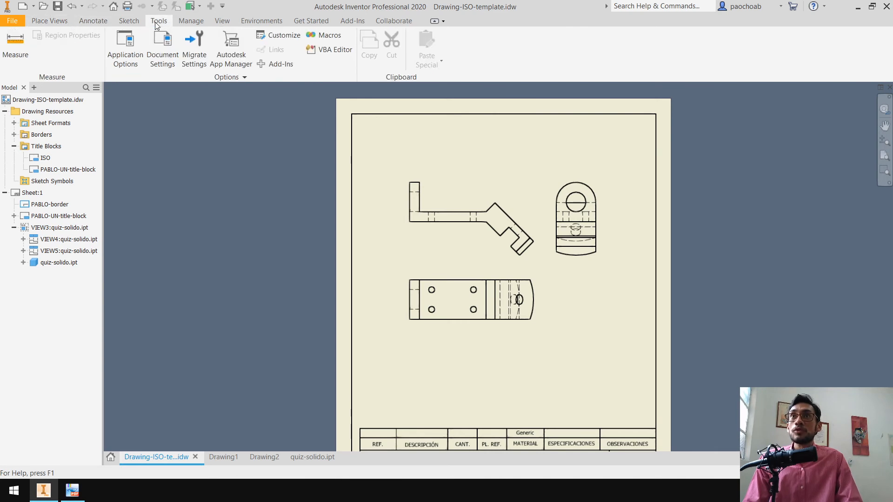
pyautogui.click(174, 65)
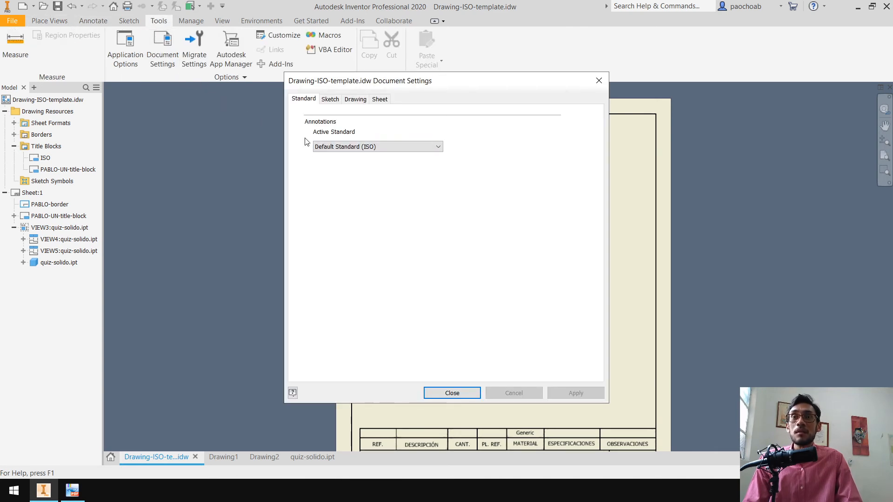
pyautogui.click(389, 148)
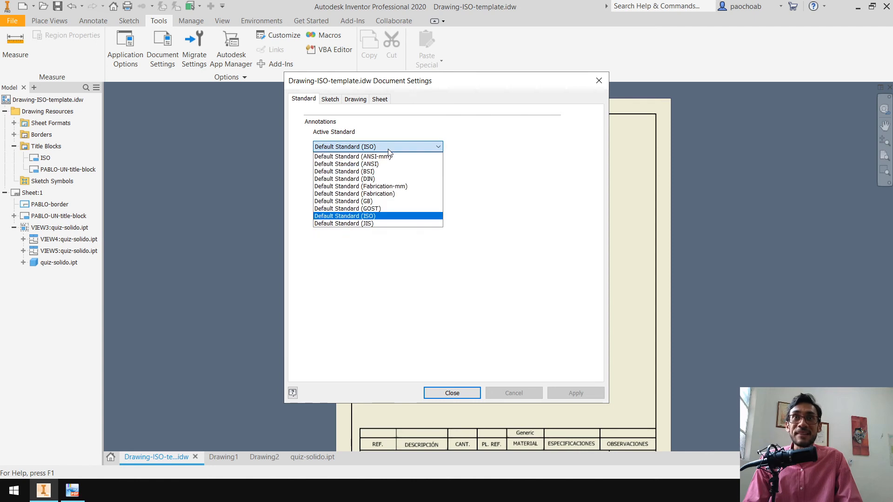
pyautogui.click(388, 148)
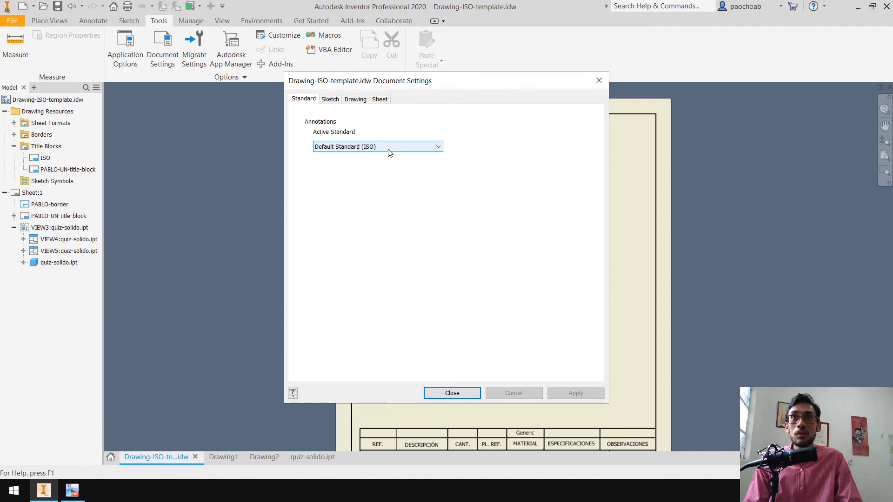
pyautogui.click(453, 394)
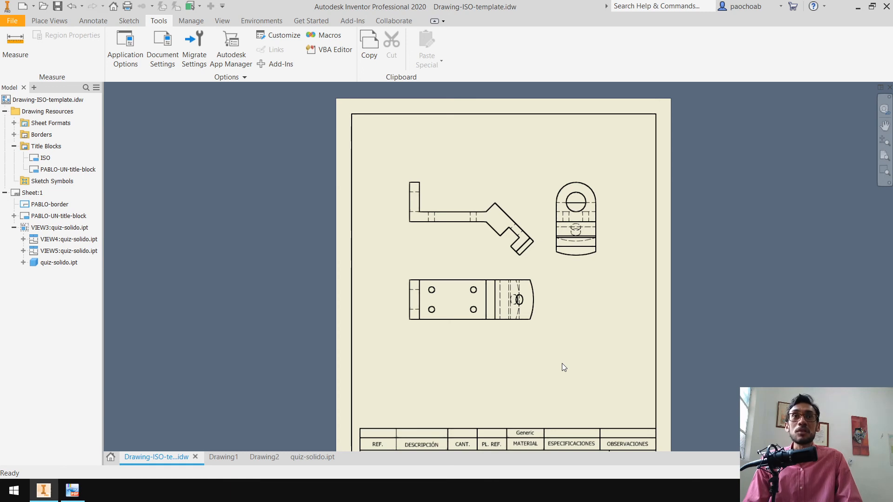
# Review the general settings and view preferences of Default Standard (ISO) in the Style and Standard Editor
pyautogui.click(196, 22)
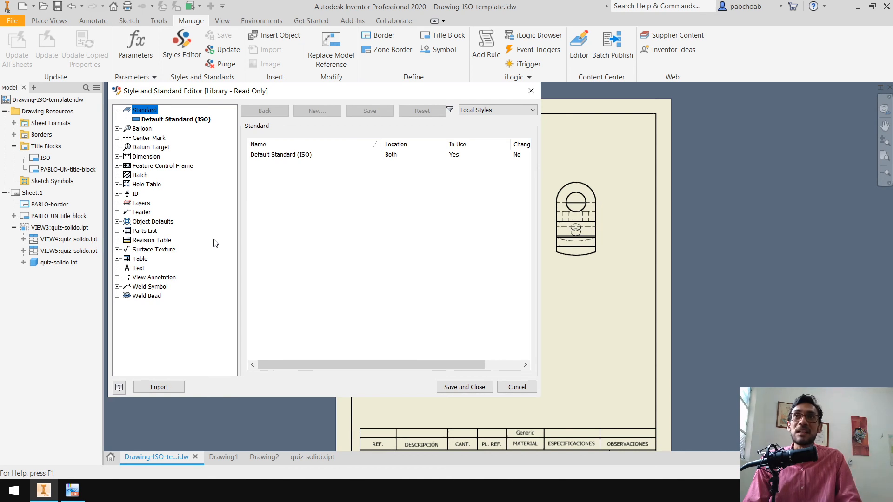
pyautogui.click(198, 120)
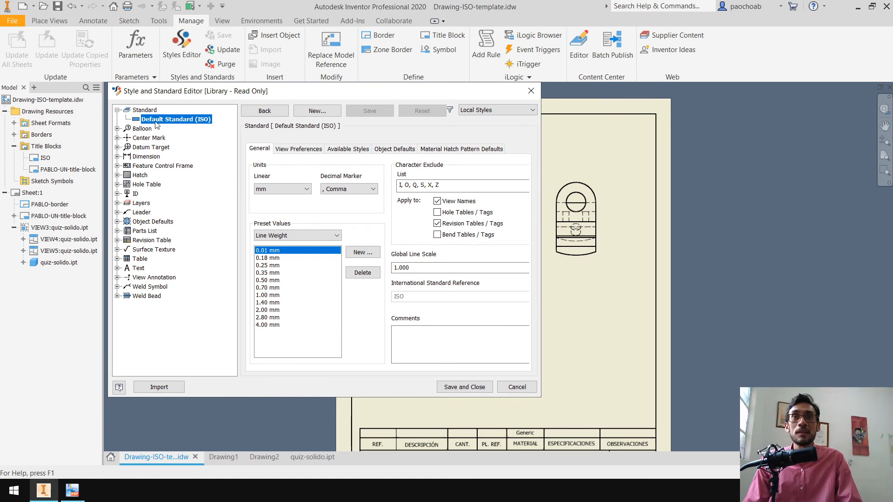
pyautogui.click(307, 150)
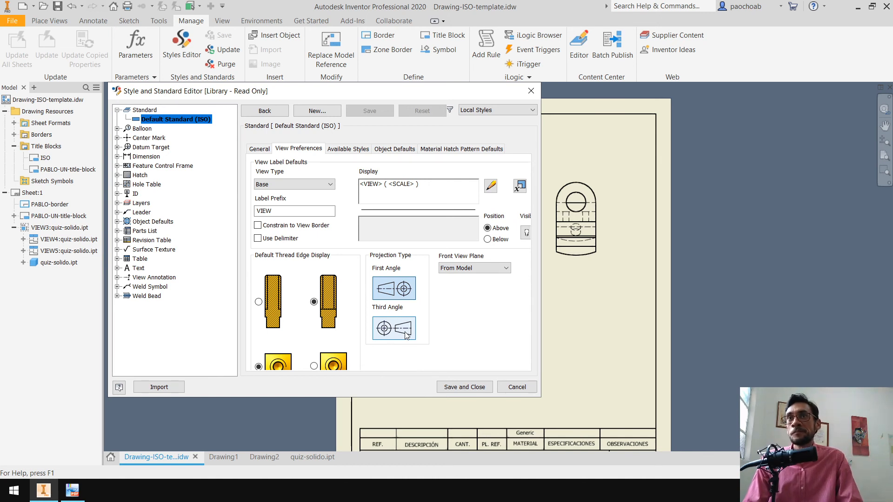
pyautogui.rightClick(161, 122)
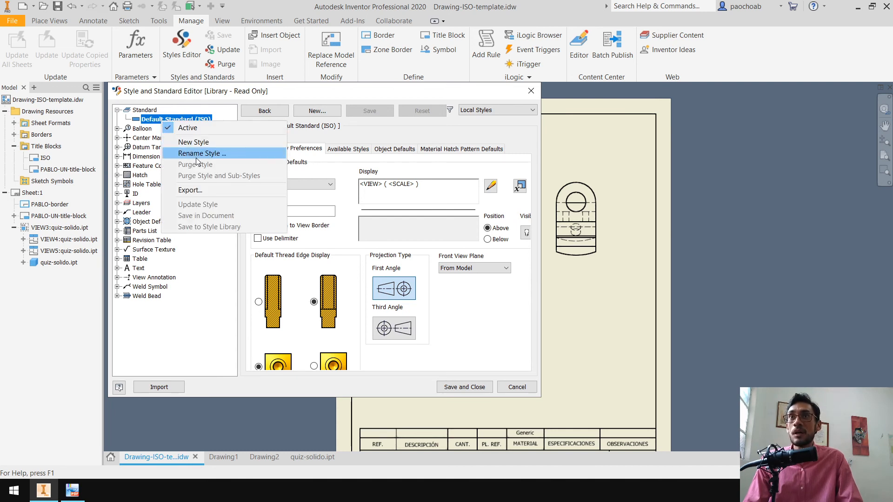
pyautogui.click(145, 112)
pyautogui.click(175, 120)
pyautogui.rightClick(175, 120)
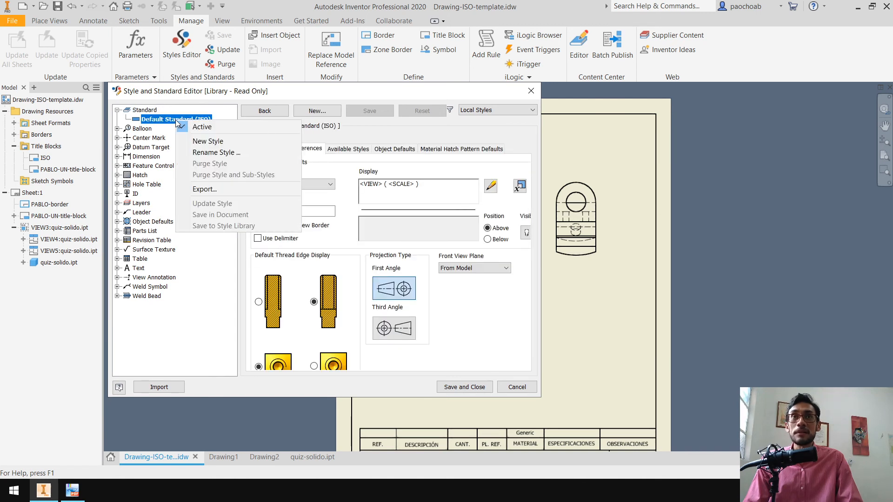
pyautogui.click(492, 135)
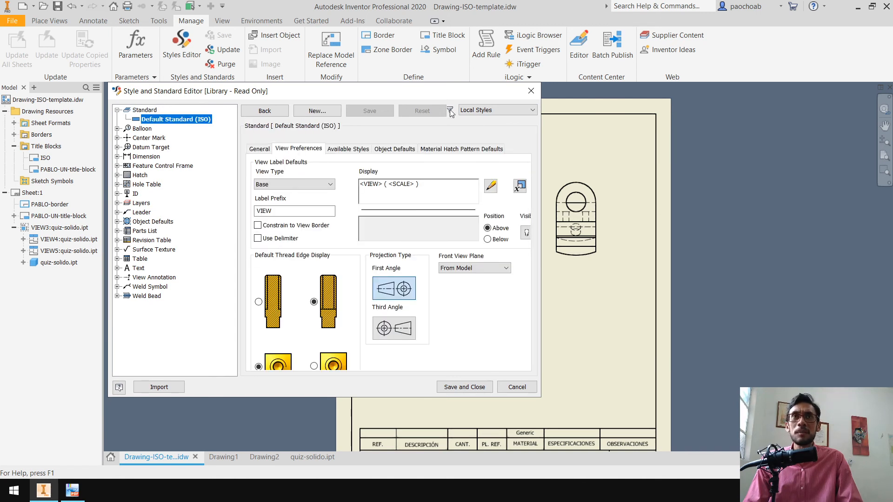
# Filter styles to Active Standard and save a new ISO-based standard, replacing "Copy of" in its name with the author's first name in possessive form
pyautogui.click(506, 111)
pyautogui.click(493, 124)
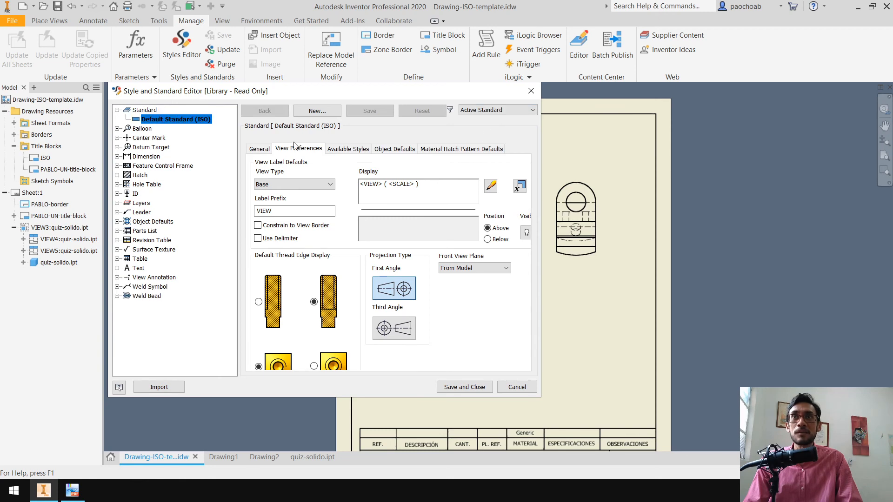
pyautogui.rightClick(190, 122)
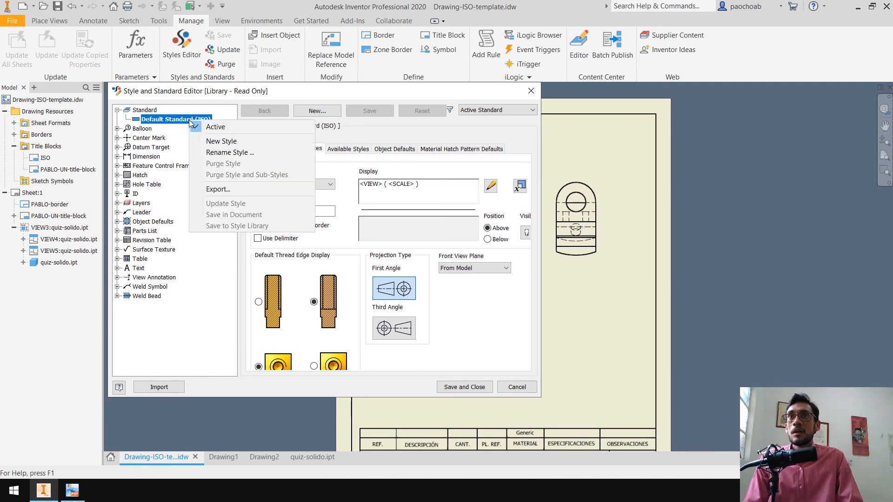
pyautogui.click(227, 142)
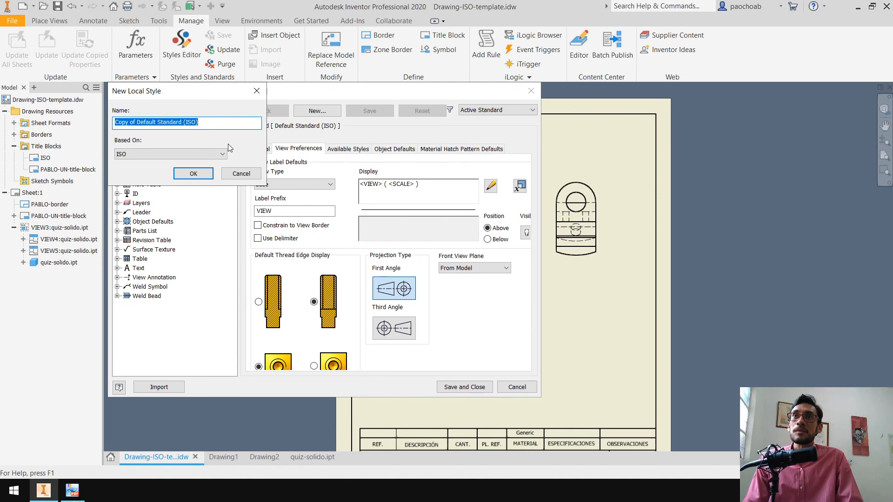
pyautogui.click(157, 122)
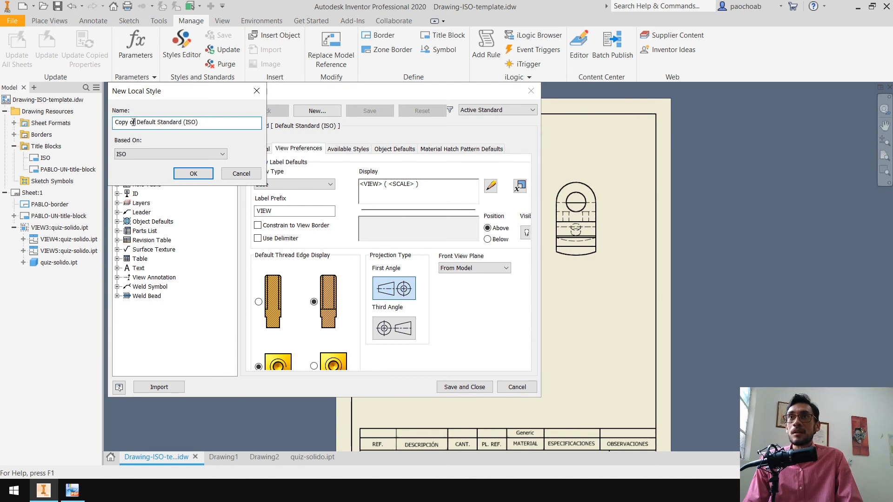
pyautogui.moveTo(133, 122); pyautogui.dragTo(115, 122)
pyautogui.write('Pablo')
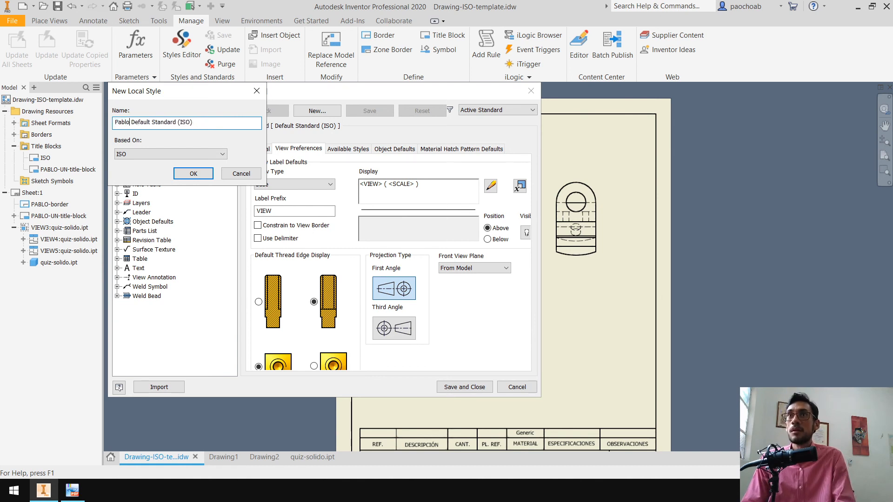
pyautogui.write("'s")
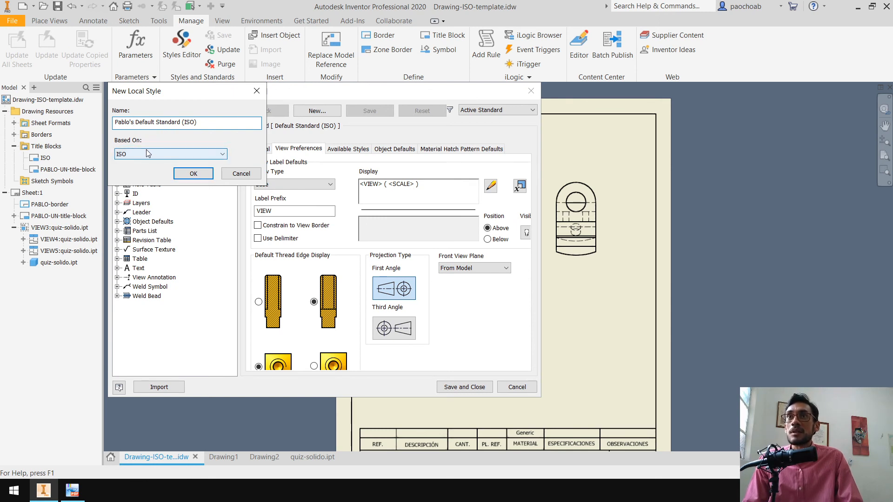
pyautogui.click(191, 174)
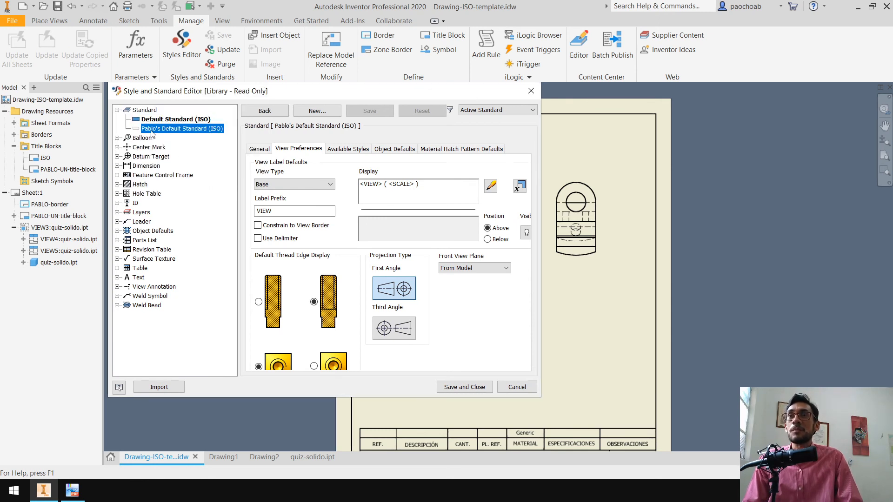
pyautogui.click(198, 130)
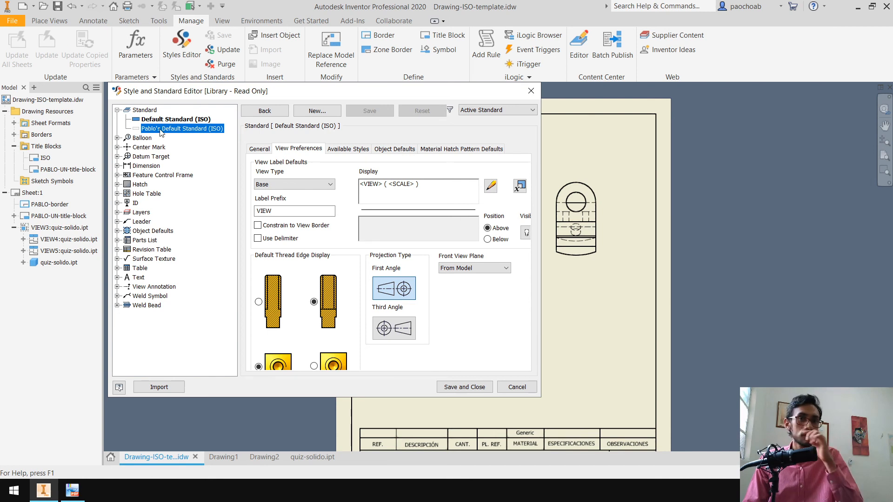
pyautogui.click(470, 392)
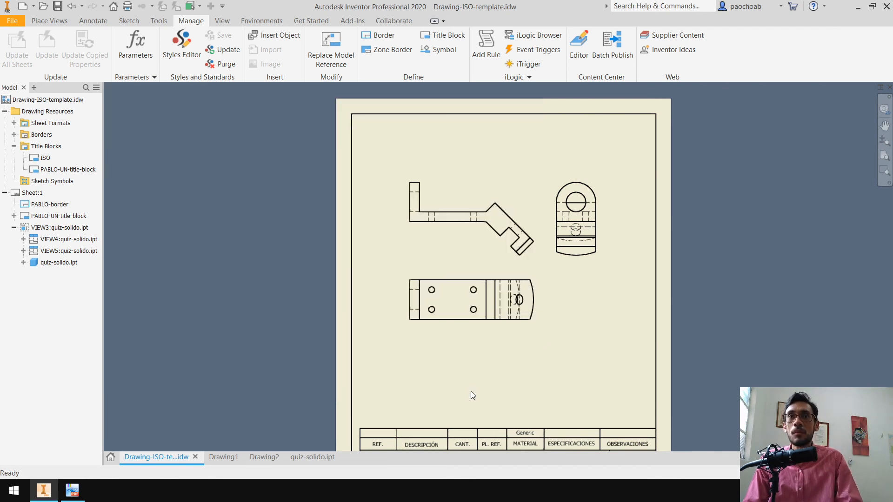
# Set the drawing's active standard to the new personalised Default Standard (ISO) in the document settings
pyautogui.click(157, 21)
pyautogui.click(163, 49)
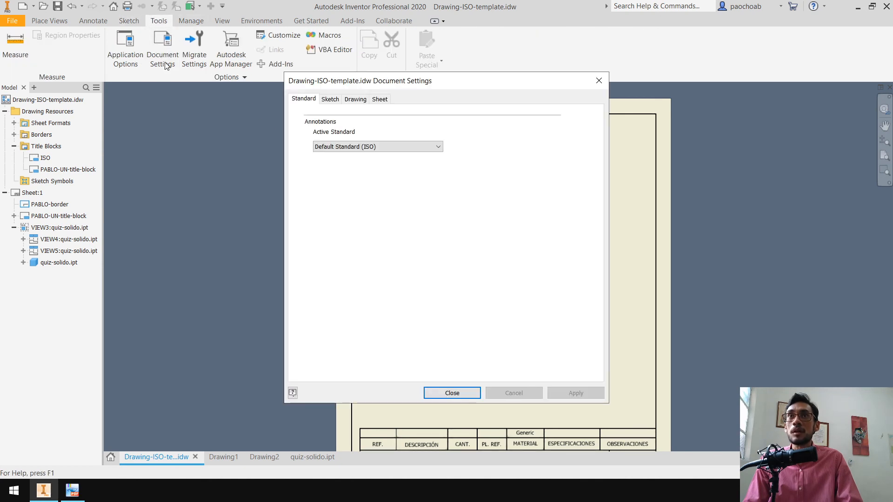
pyautogui.click(354, 147)
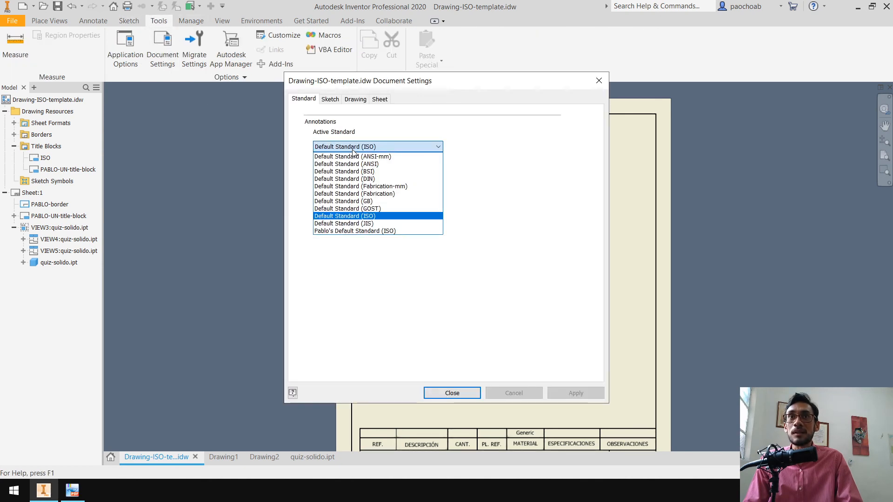
pyautogui.click(408, 232)
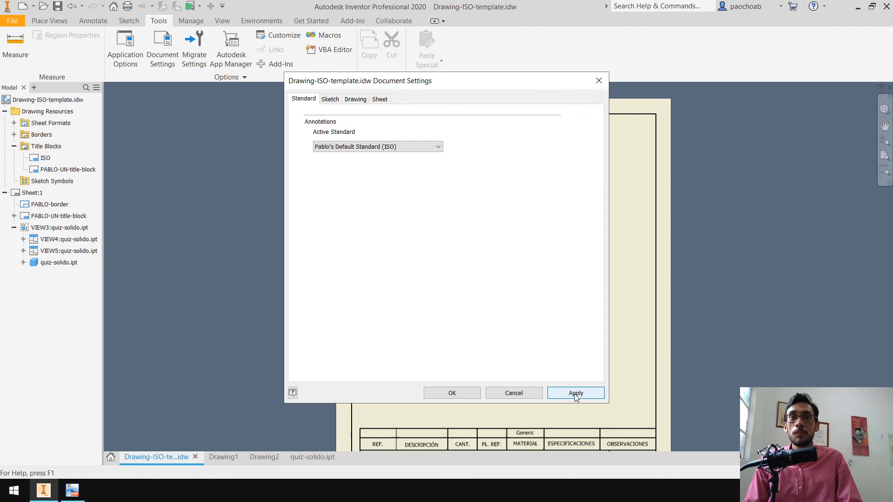
pyautogui.click(575, 395)
pyautogui.click(456, 392)
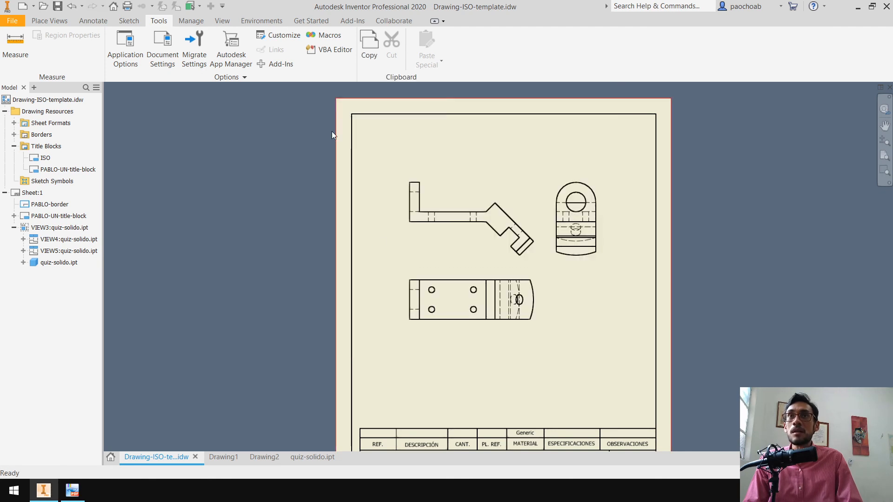
# Set the personalised ISO standard's projection type to Third Angle and save the style
pyautogui.click(198, 21)
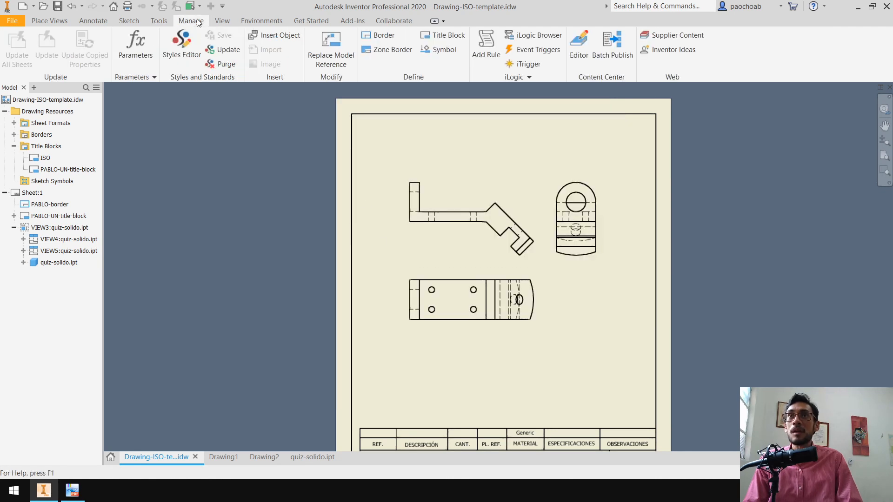
pyautogui.click(182, 46)
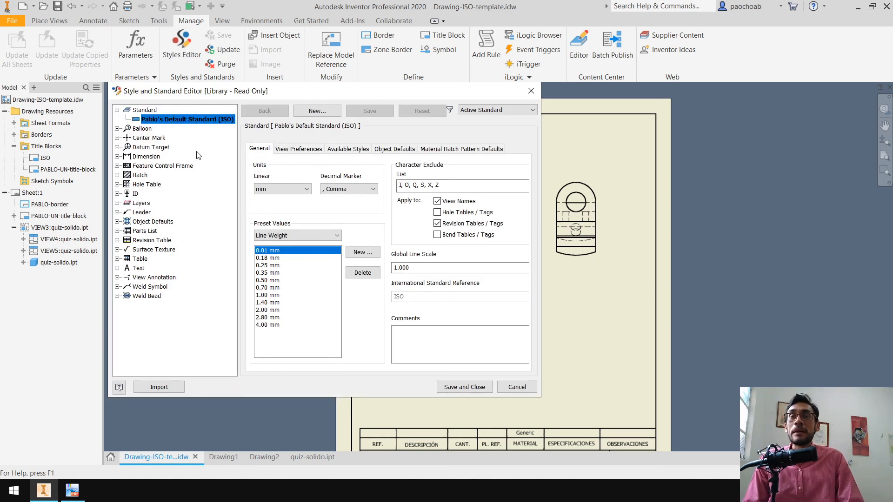
pyautogui.click(292, 149)
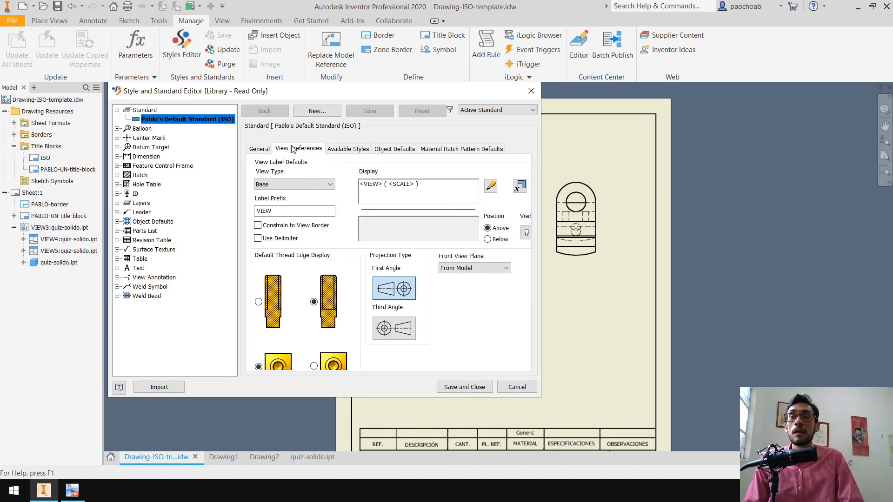
pyautogui.click(407, 334)
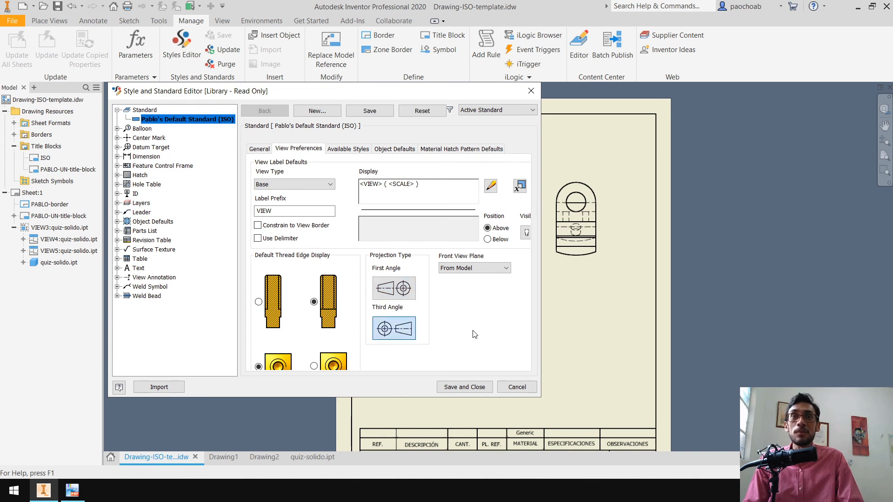
pyautogui.click(460, 387)
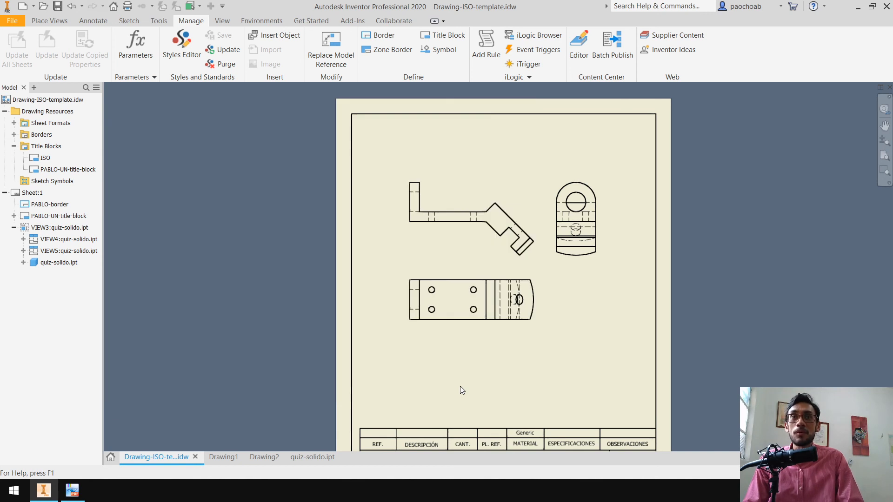
# Delete the two projected views beside and below the front view
pyautogui.click(586, 272)
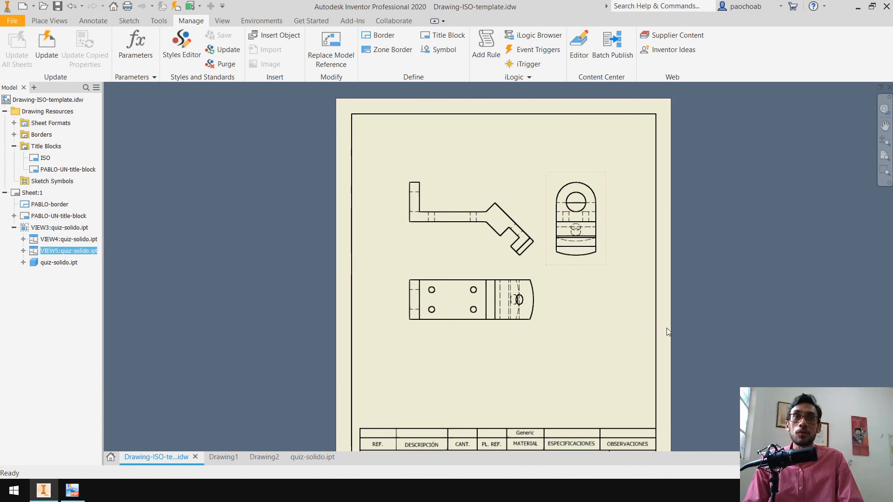
pyautogui.press('Delete')
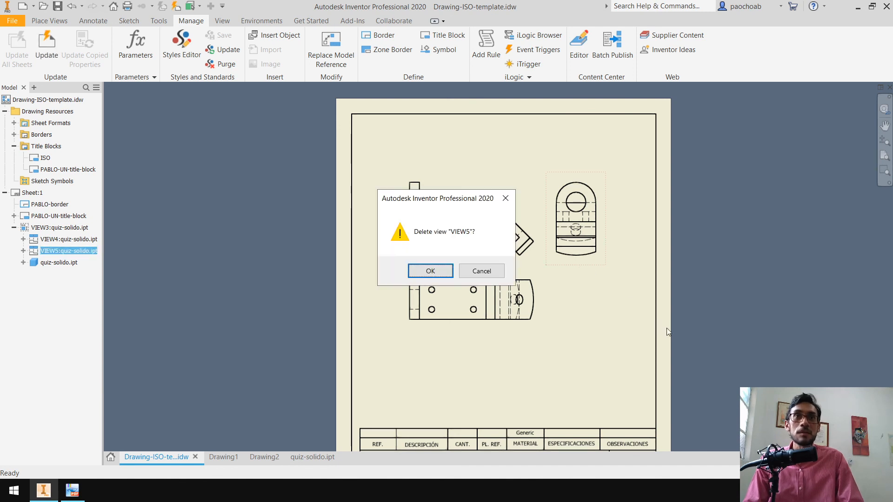
pyautogui.click(428, 271)
pyautogui.click(463, 328)
pyautogui.press('Delete')
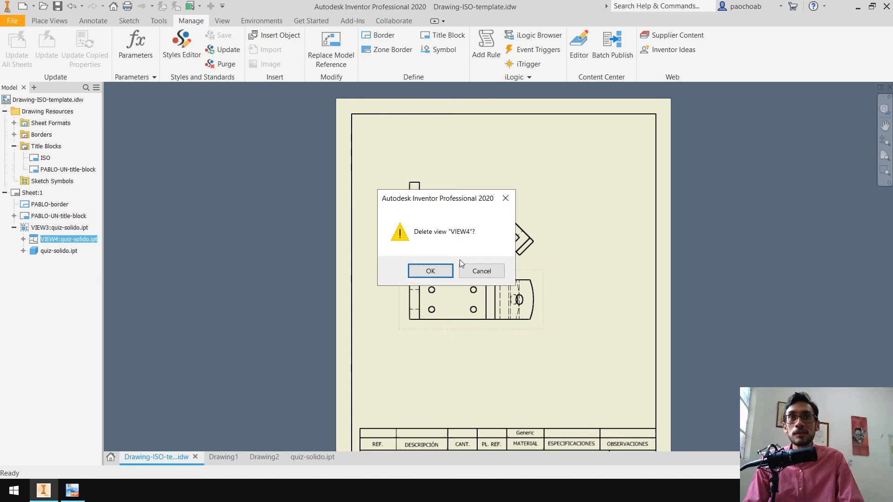
pyautogui.click(425, 269)
# Create two projected views from the quiz-solido front view, one to its right and one below it
pyautogui.click(92, 21)
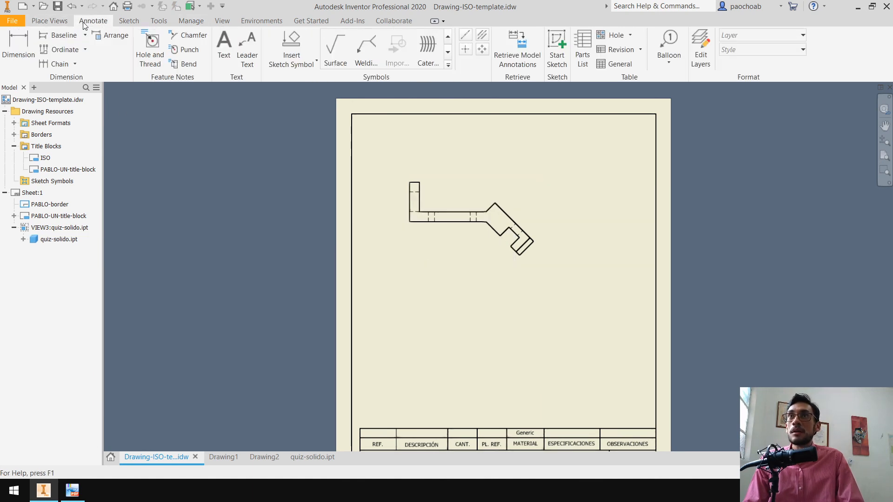
pyautogui.click(61, 22)
pyautogui.click(38, 47)
pyautogui.click(517, 227)
pyautogui.click(583, 218)
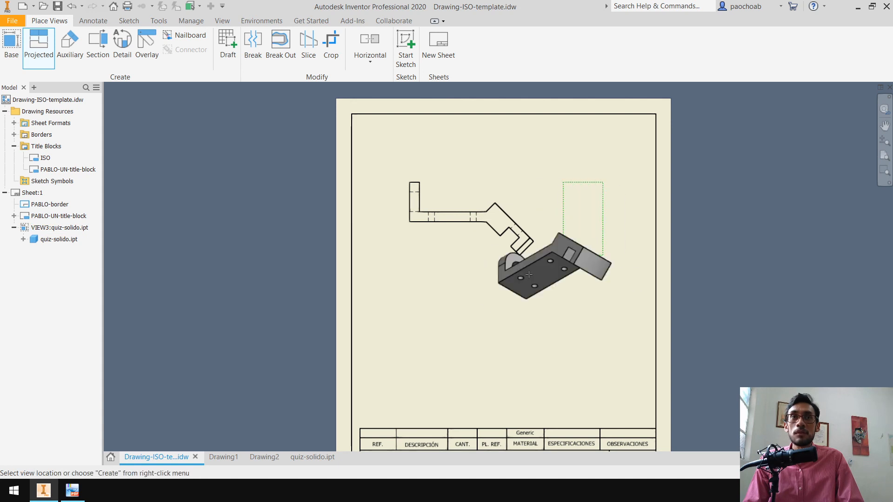
pyautogui.click(467, 311)
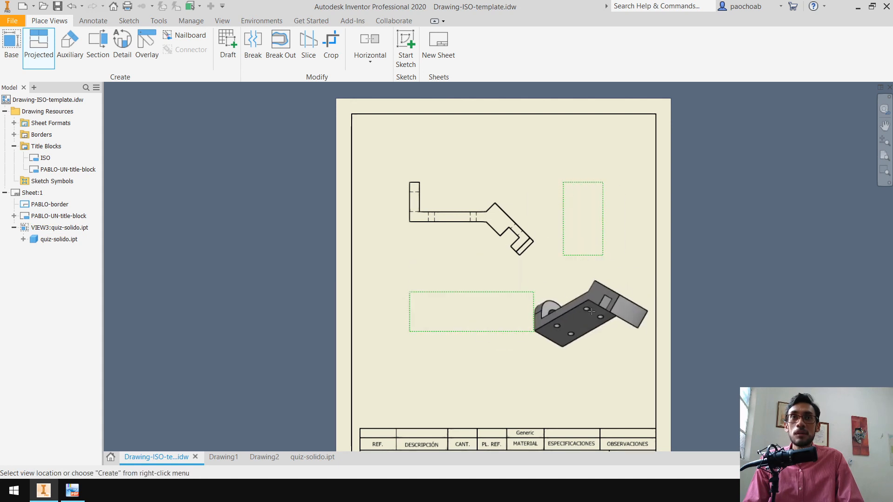
pyautogui.rightClick(592, 311)
pyautogui.click(636, 311)
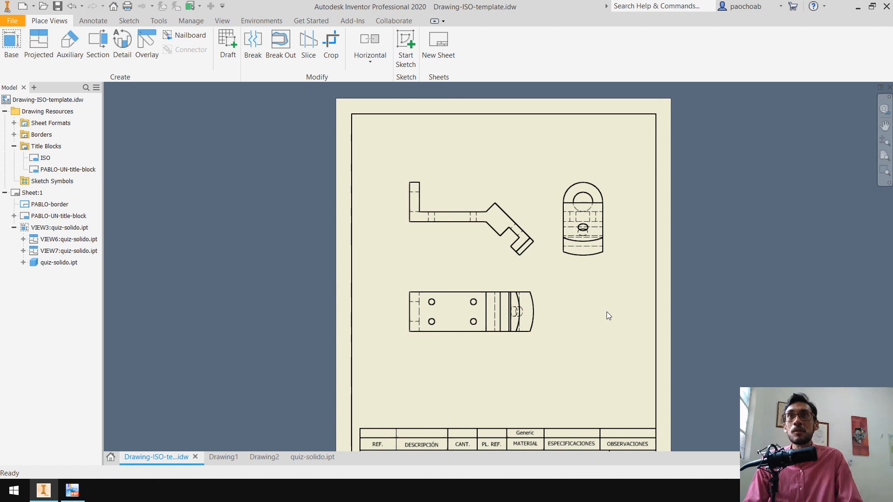
# Check the projection type in the personalised ISO standard's view preferences, with Third Angle selected
pyautogui.click(100, 21)
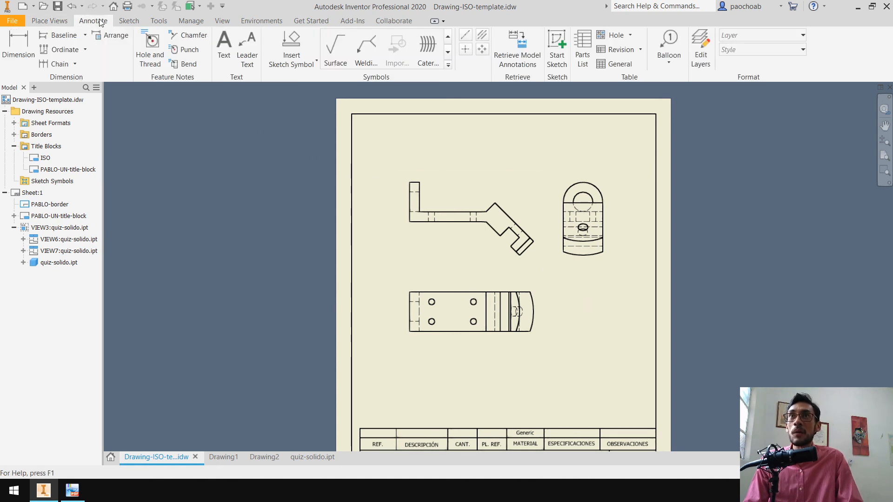
pyautogui.click(129, 21)
pyautogui.click(181, 21)
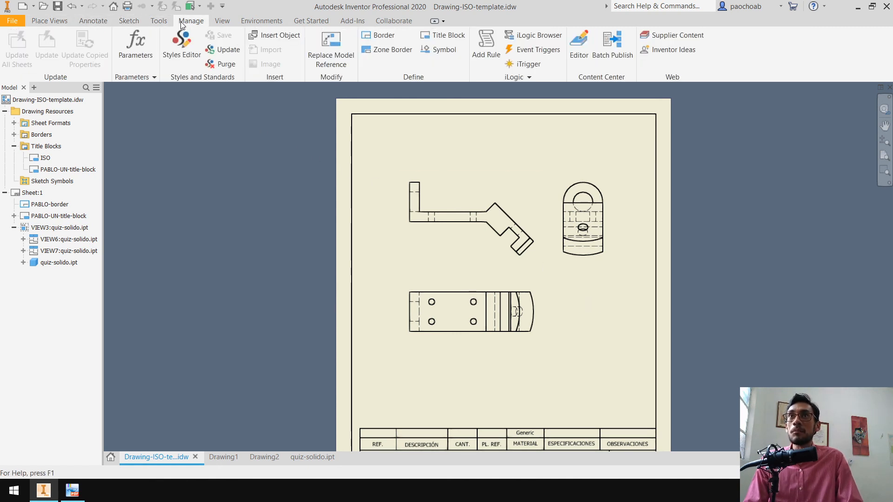
pyautogui.click(181, 44)
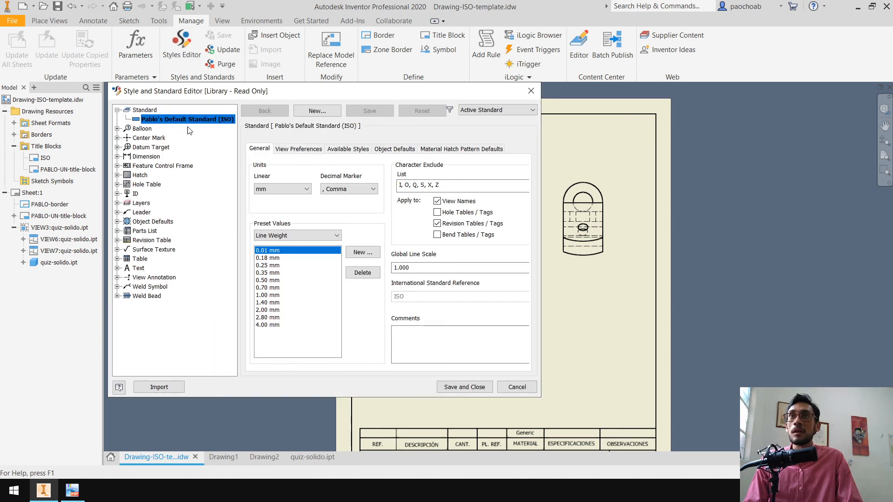
pyautogui.click(299, 149)
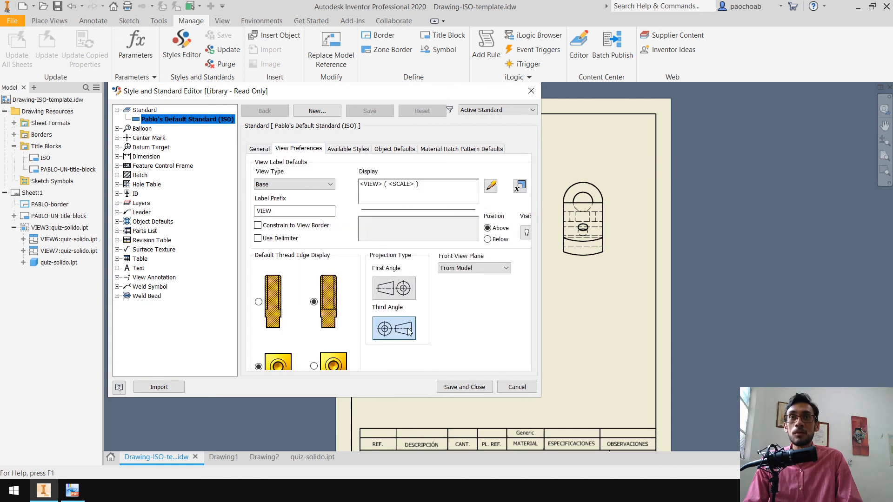
pyautogui.click(404, 330)
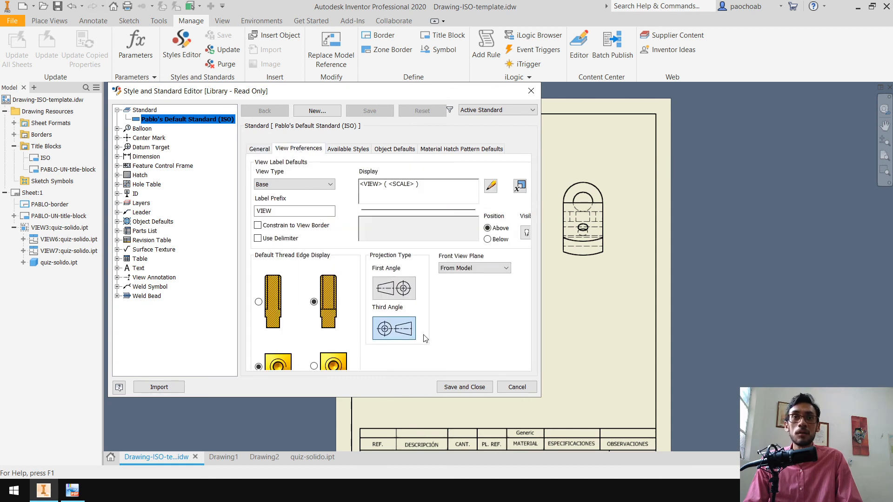
pyautogui.click(474, 388)
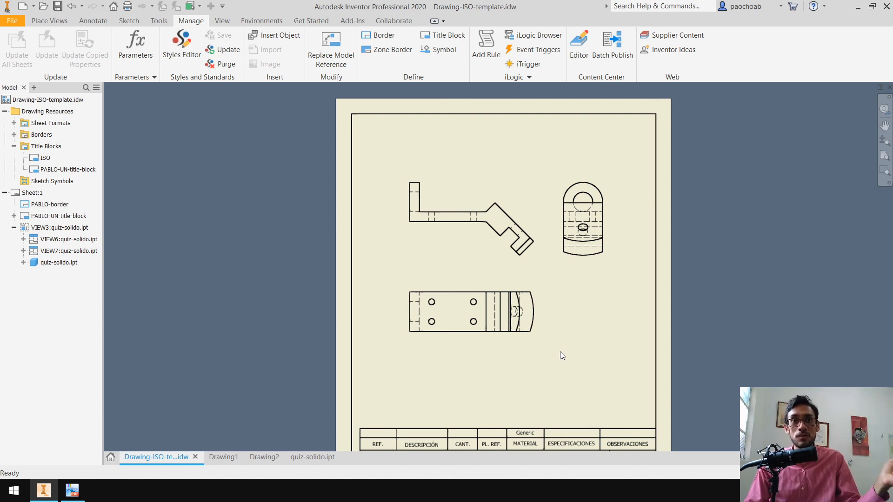
# Examine how the side and lower projected views of quiz-solido relate to the front view, comparing their visible and hidden edges
pyautogui.moveTo(560, 351); pyautogui.dragTo(553, 322, button='middle')
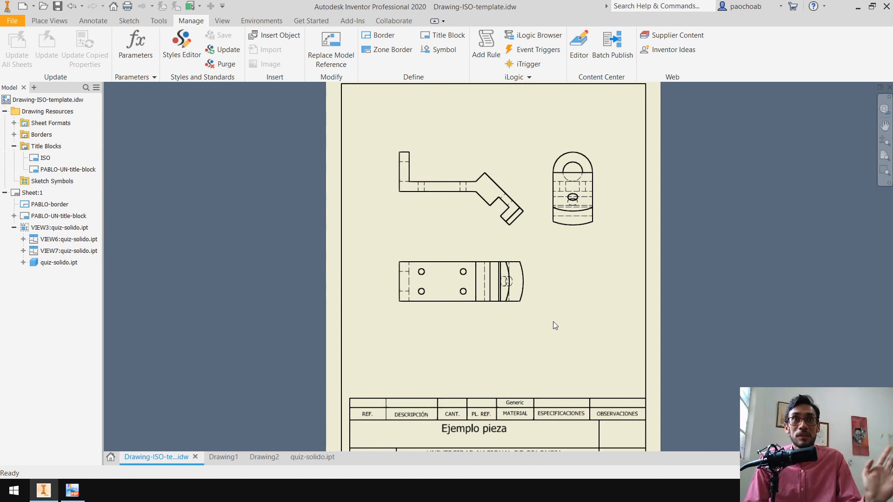
pyautogui.moveTo(559, 315); pyautogui.dragTo(553, 358, button='middle')
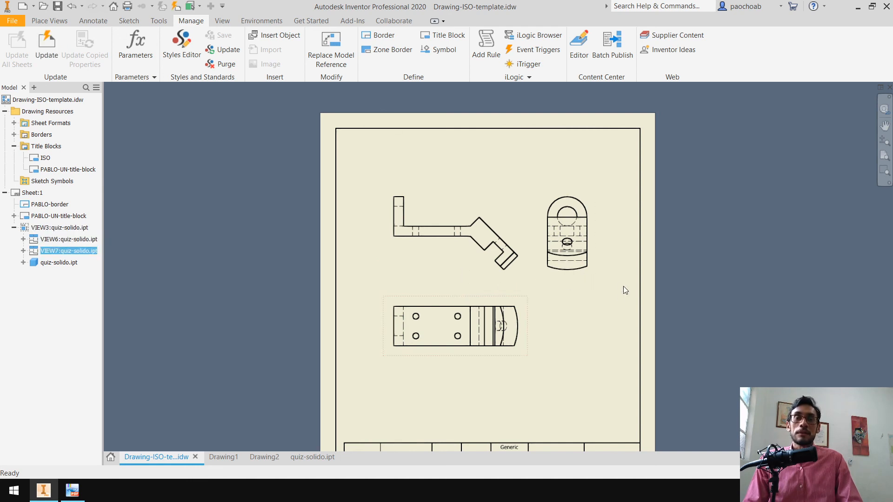
pyautogui.moveTo(567, 303); pyautogui.dragTo(568, 272, button='middle')
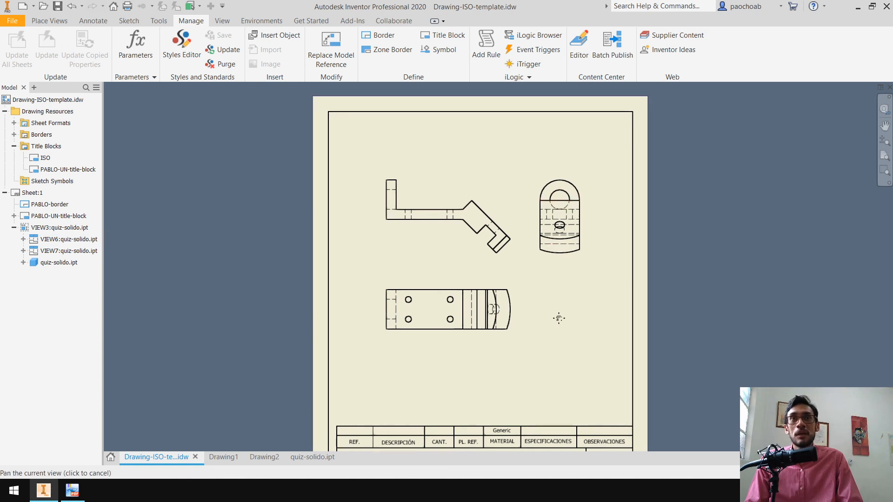
pyautogui.scroll(2, 530, 222)
pyautogui.scroll(-4, 530, 223)
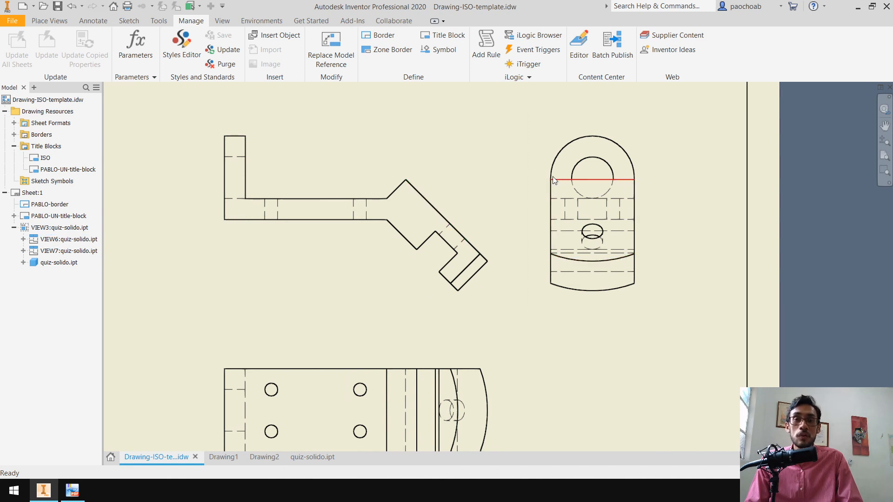
pyautogui.moveTo(581, 356); pyautogui.dragTo(596, 310, button='middle')
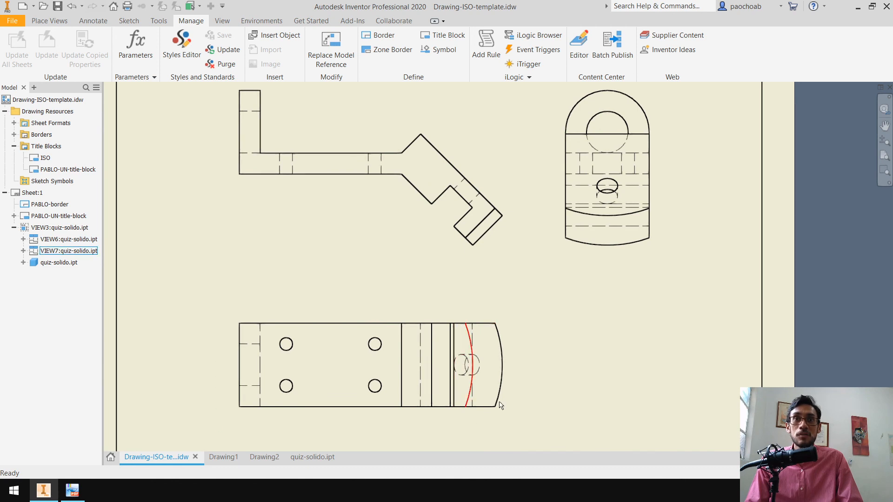
pyautogui.moveTo(587, 352); pyautogui.dragTo(562, 404, button='middle')
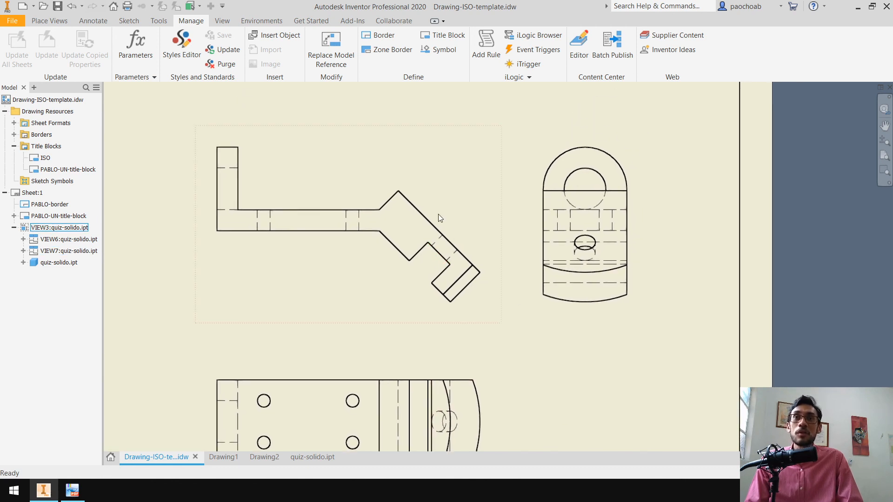
pyautogui.scroll(-3, 561, 318)
pyautogui.scroll(3, 575, 336)
pyautogui.moveTo(576, 336)
pyautogui.mouseDown(button='middle')
pyautogui.moveTo(578, 301)
pyautogui.moveTo(629, 300)
pyautogui.moveTo(582, 307)
pyautogui.mouseUp(button='middle')
pyautogui.scroll(-3, 629, 300)
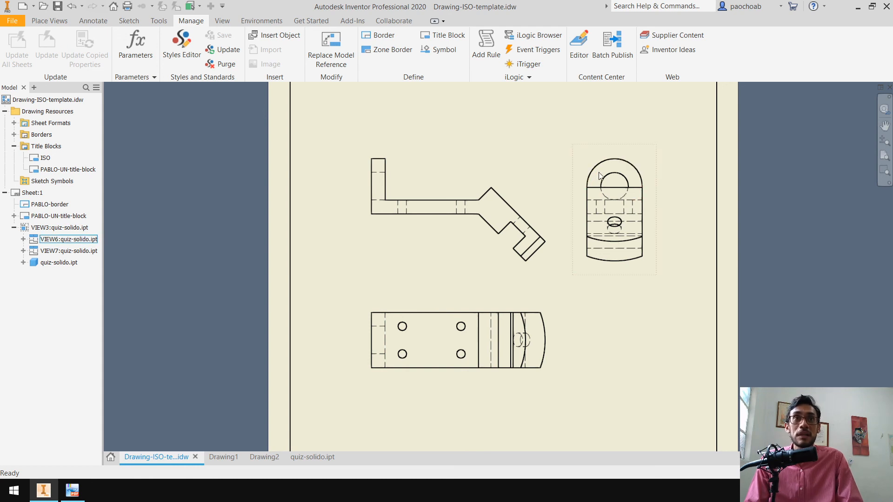
pyautogui.moveTo(614, 344); pyautogui.dragTo(635, 334, button='middle')
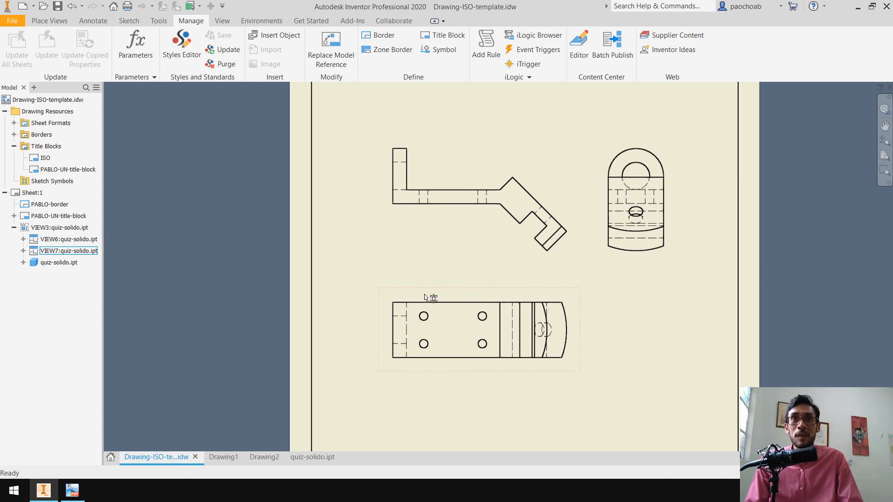